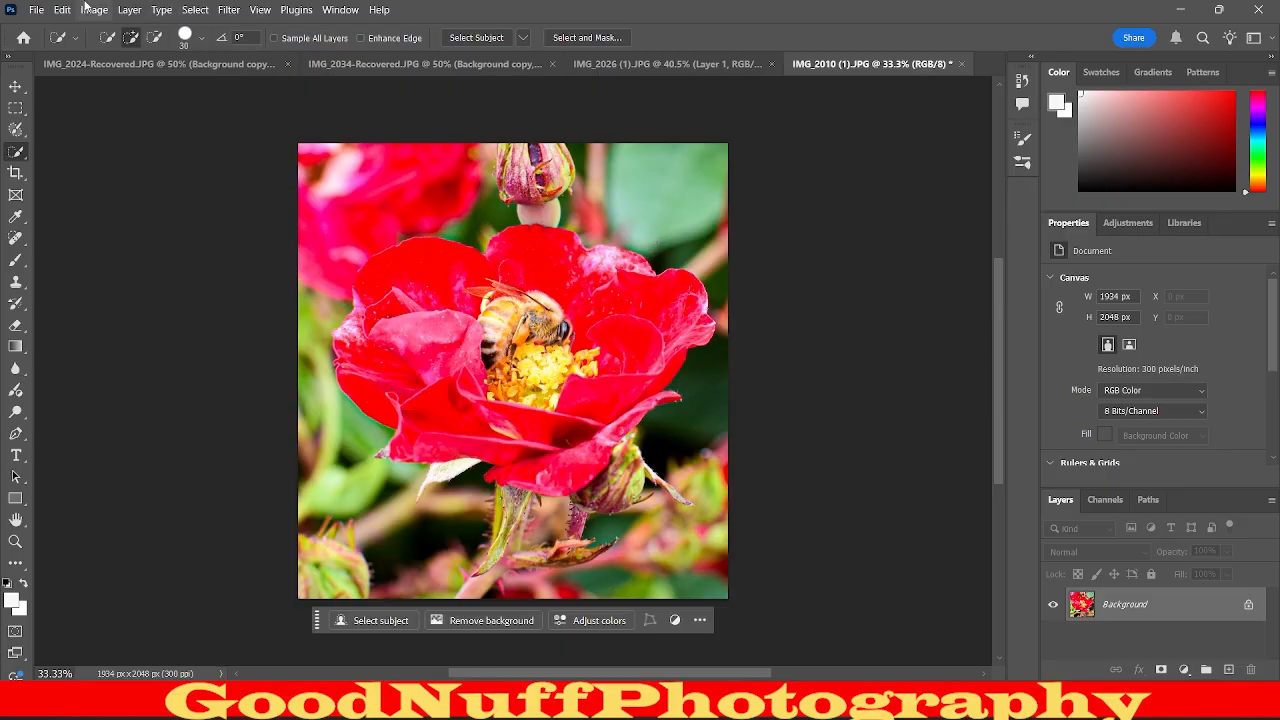
# Select the flower as the subject, extend the selection down the lower stem, and mask out the background.
pyautogui.click(205, 9)
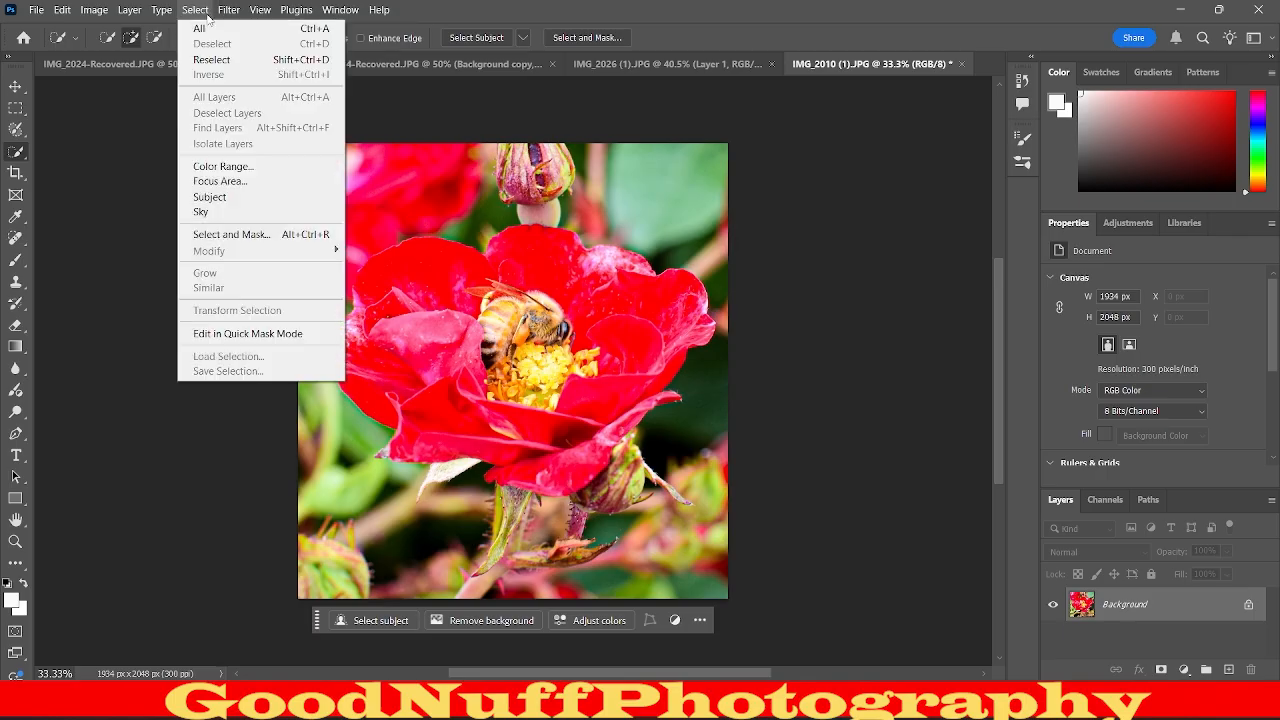
pyautogui.click(232, 200)
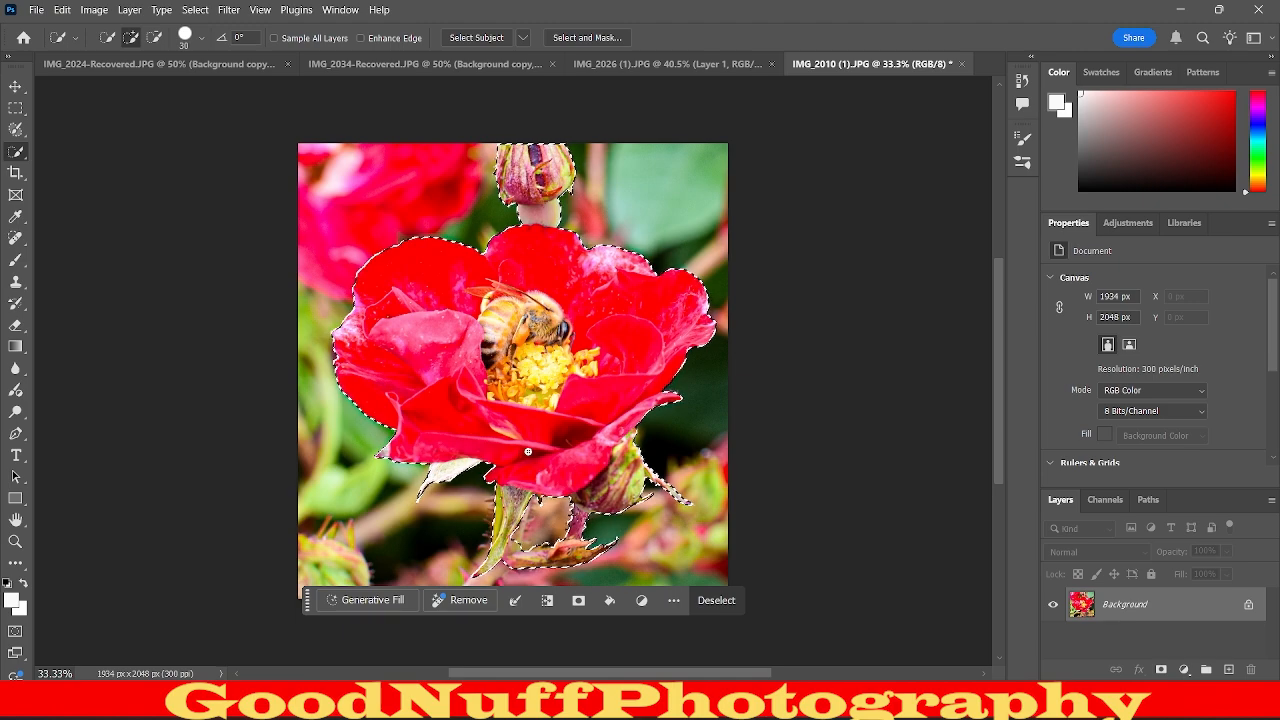
pyautogui.click(474, 583)
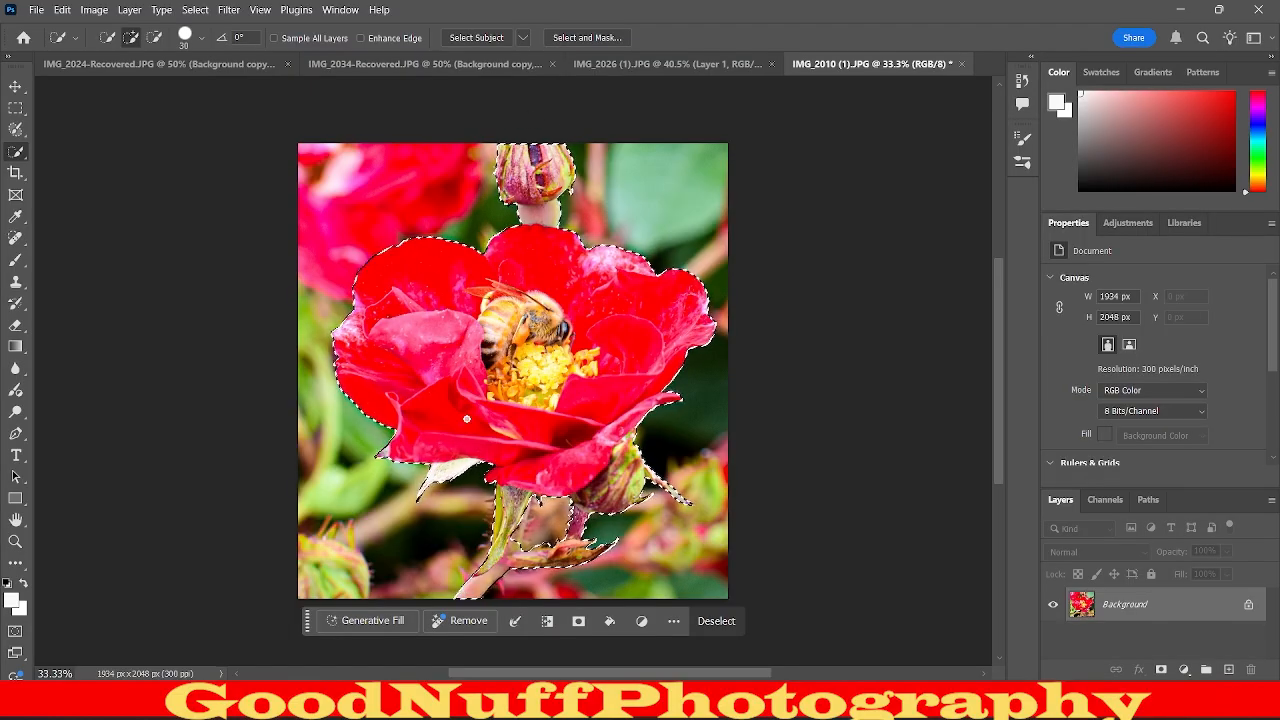
pyautogui.click(580, 630)
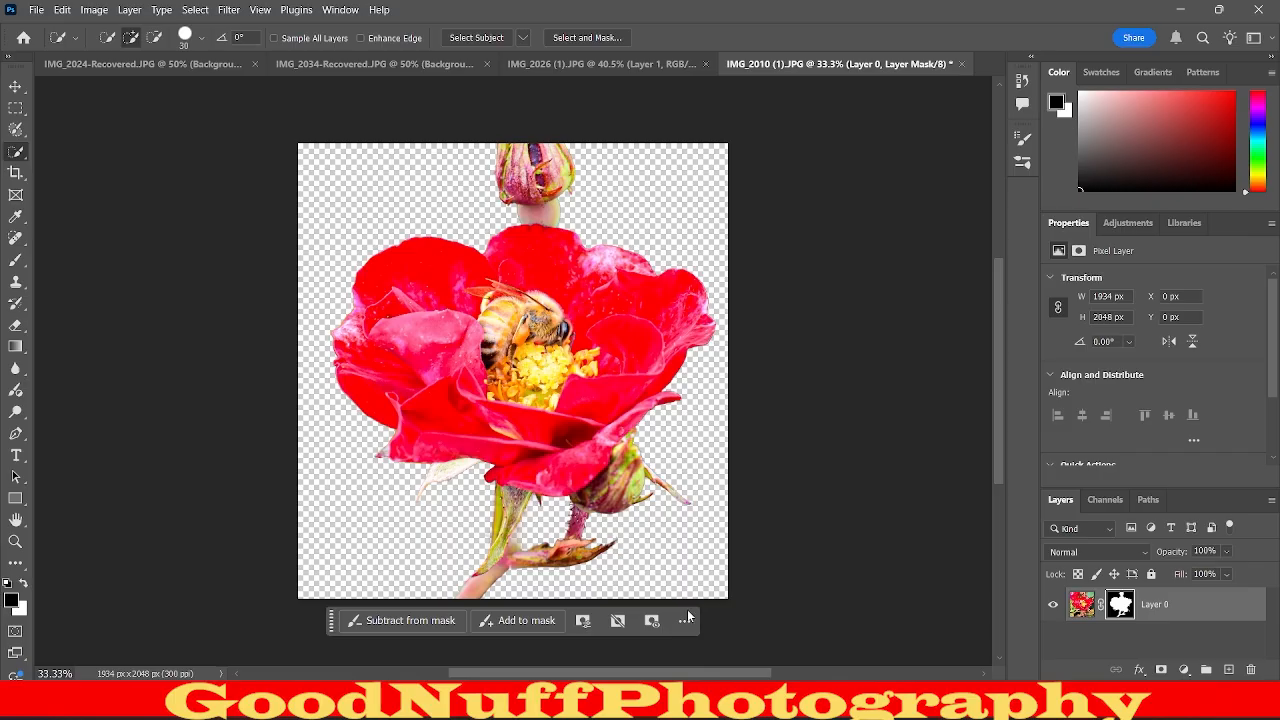
# Flatten the masked flower image into a single background layer.
pyautogui.rightClick(1202, 594)
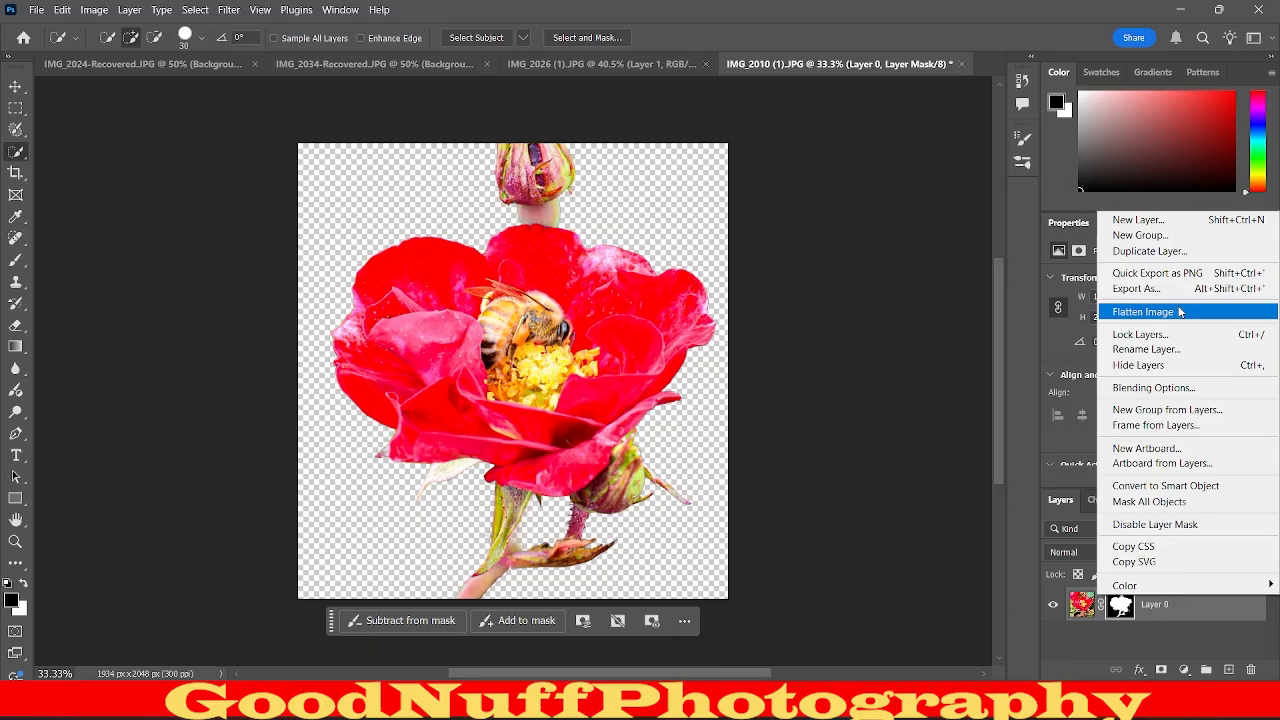
pyautogui.click(823, 503)
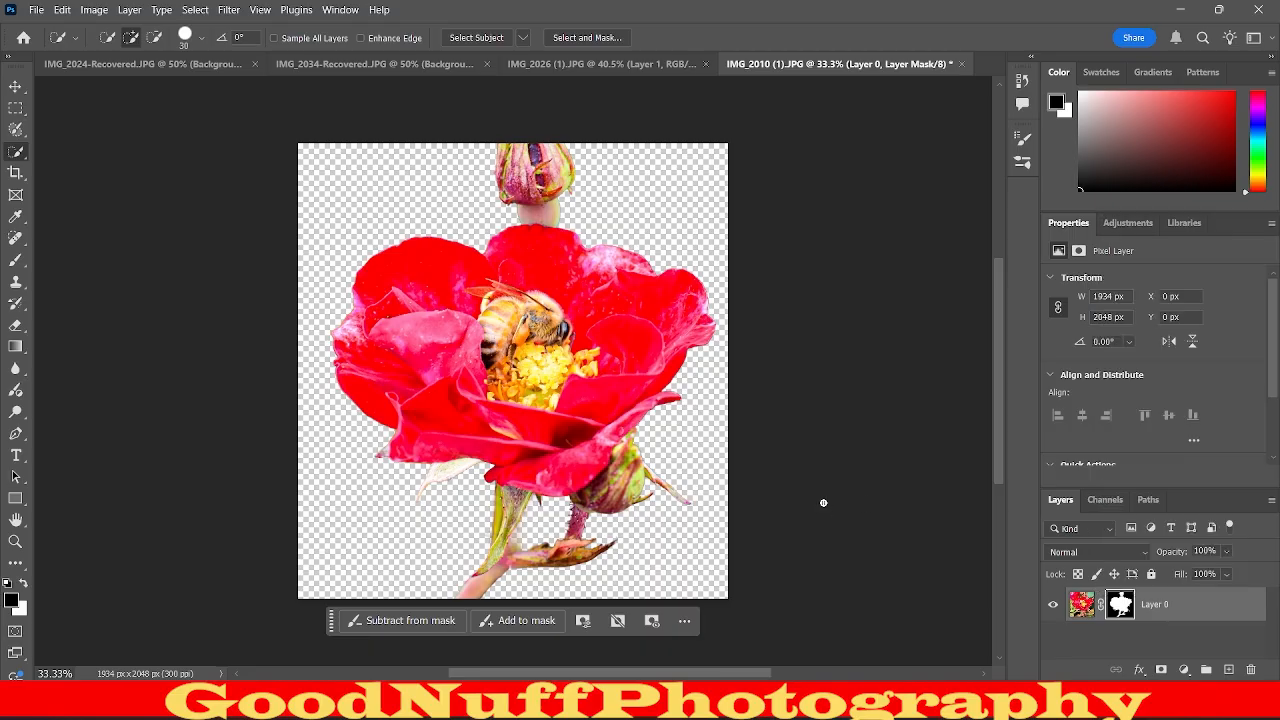
pyautogui.rightClick(1208, 604)
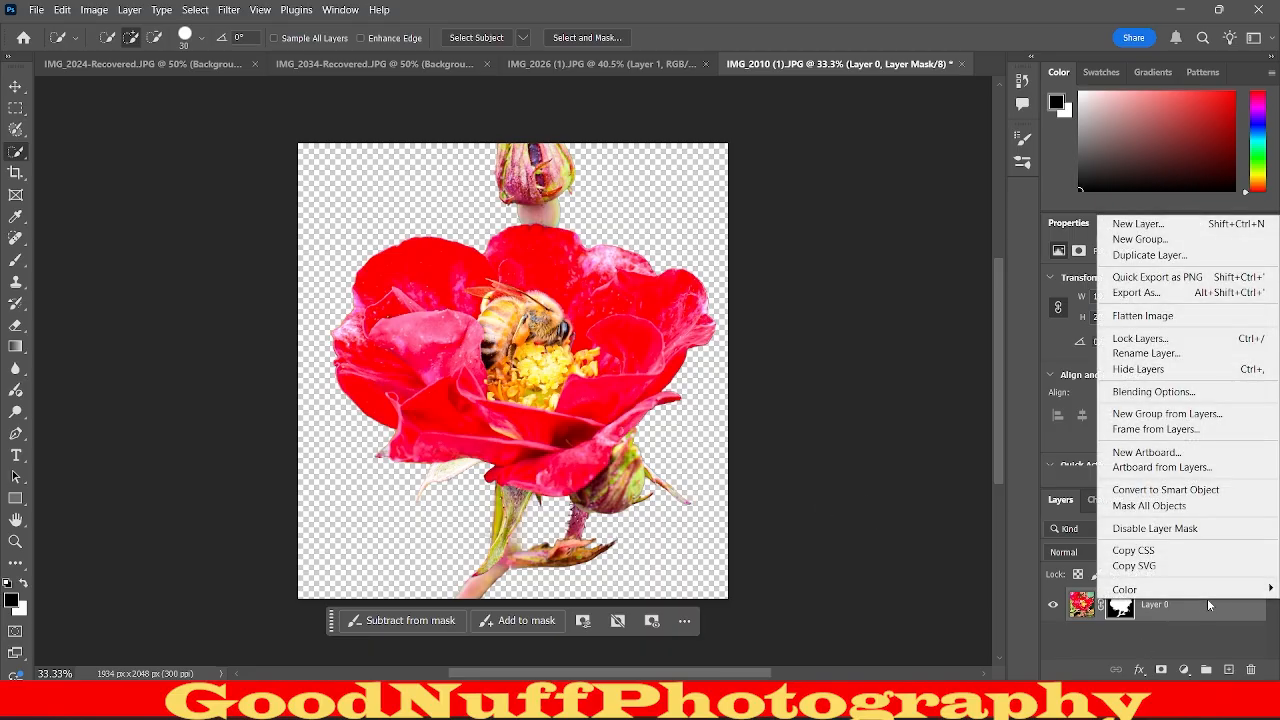
pyautogui.click(1193, 316)
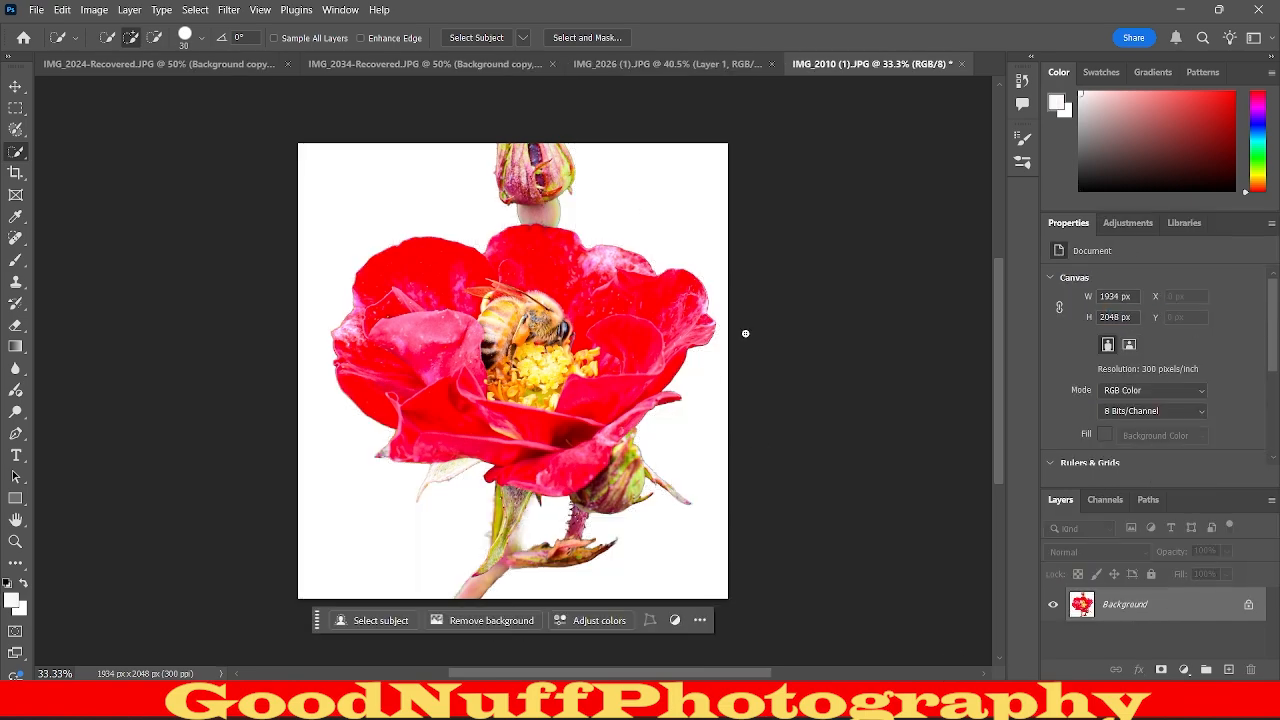
# Duplicate the Background layer as "Background copy" and convert the copy to a smart object.
pyautogui.rightClick(1190, 603)
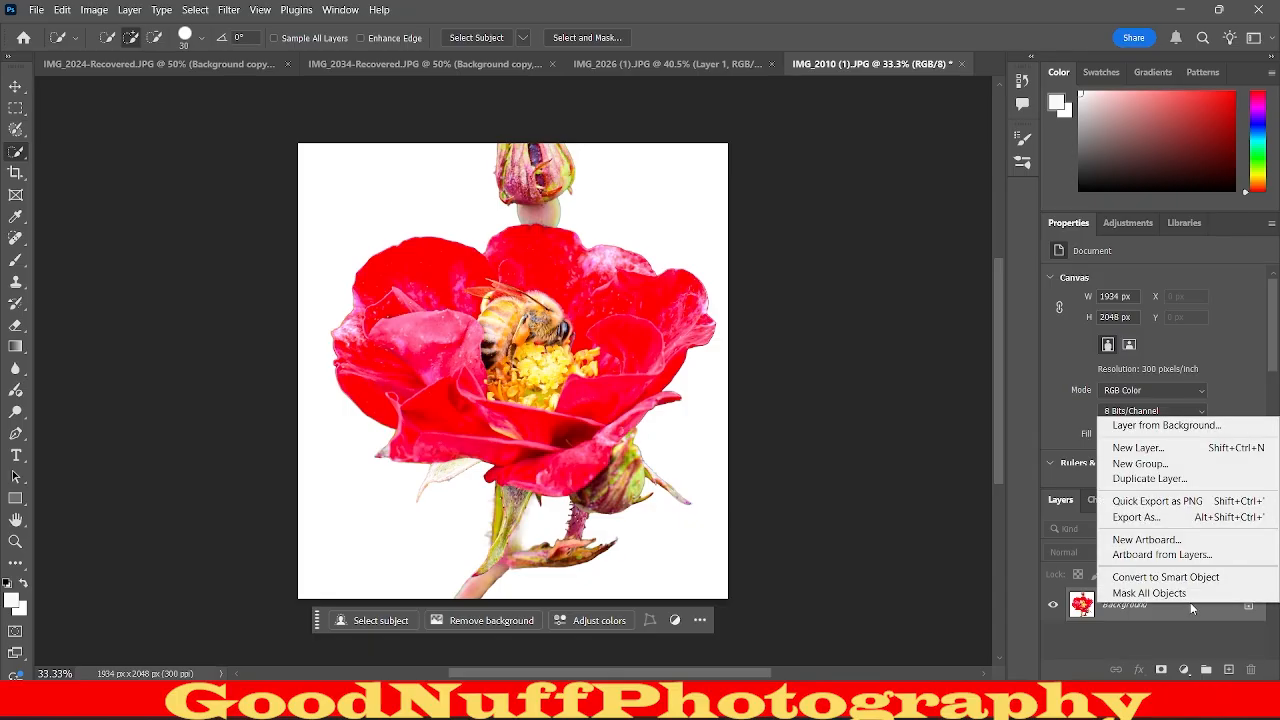
pyautogui.click(1198, 480)
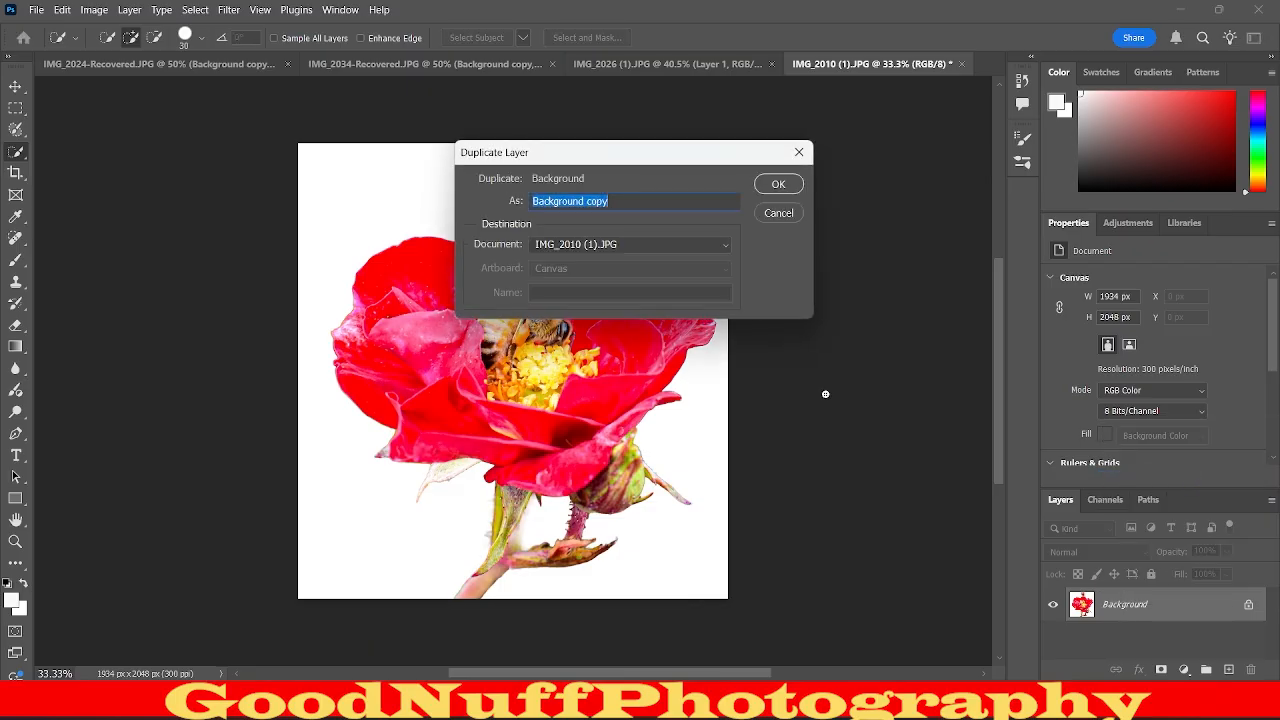
pyautogui.click(781, 184)
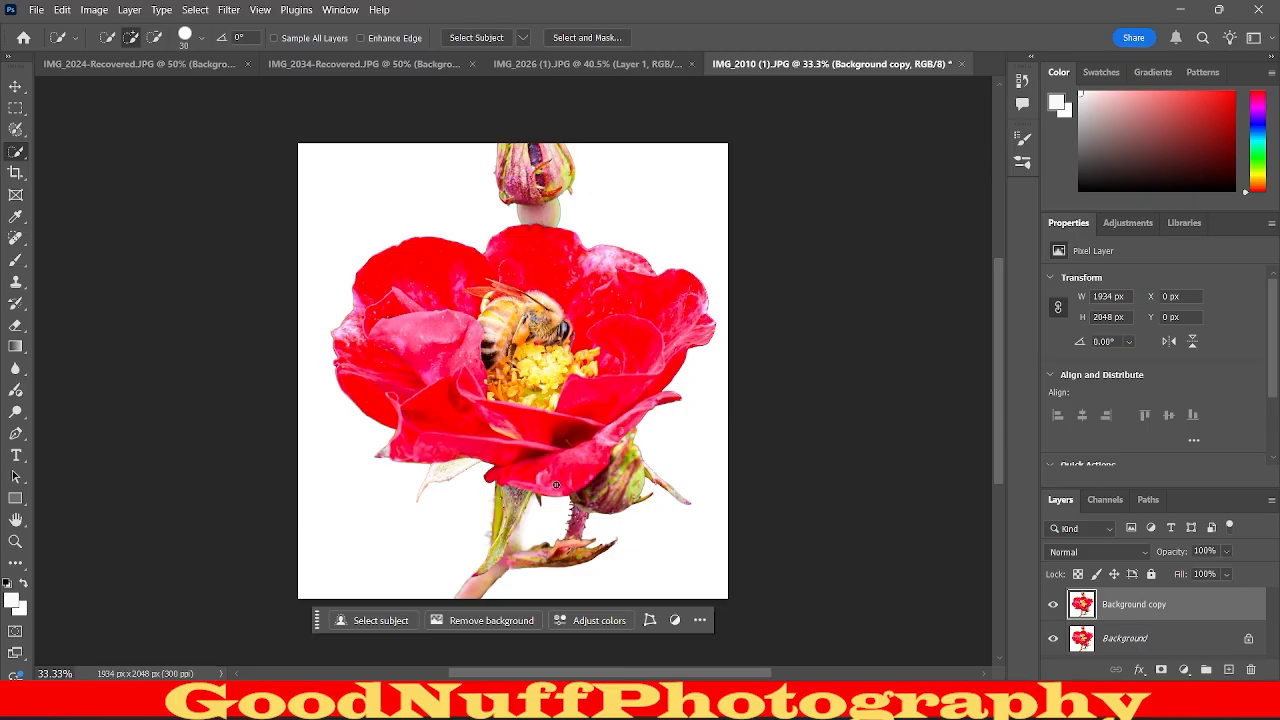
pyautogui.rightClick(1216, 613)
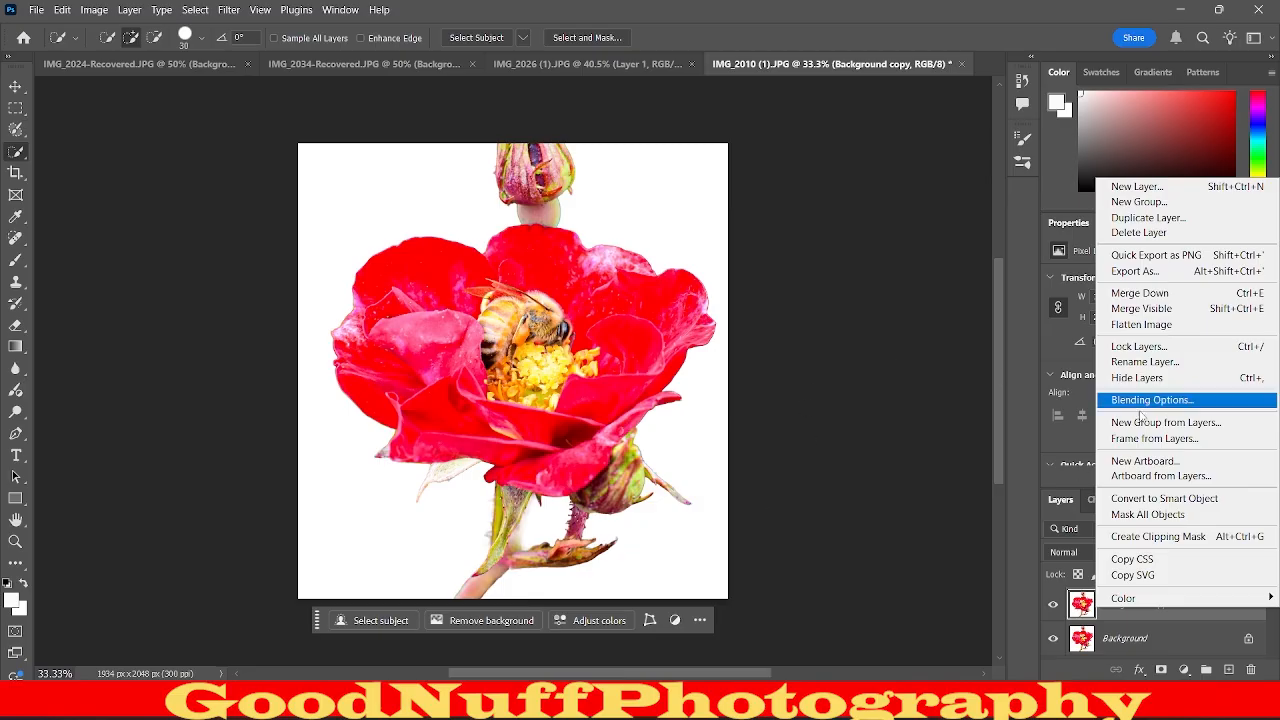
pyautogui.click(1163, 498)
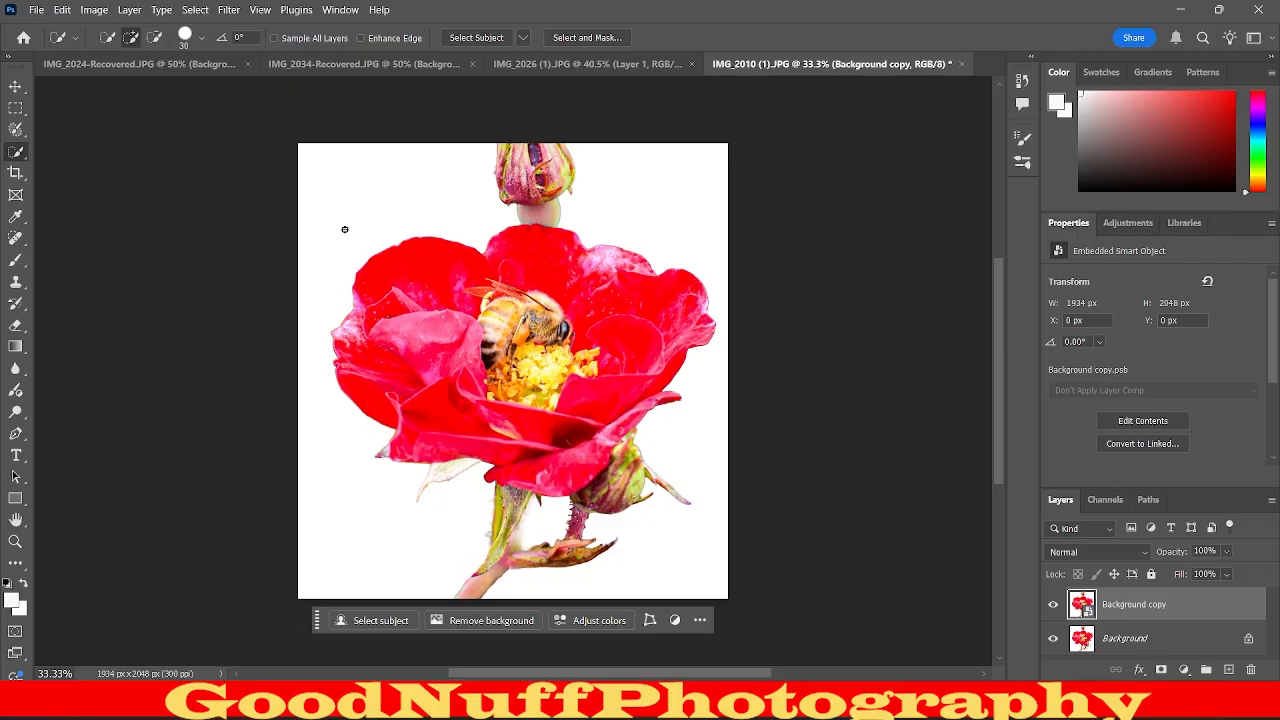
# Apply an Invert adjustment to the Background copy smart object.
pyautogui.click(104, 7)
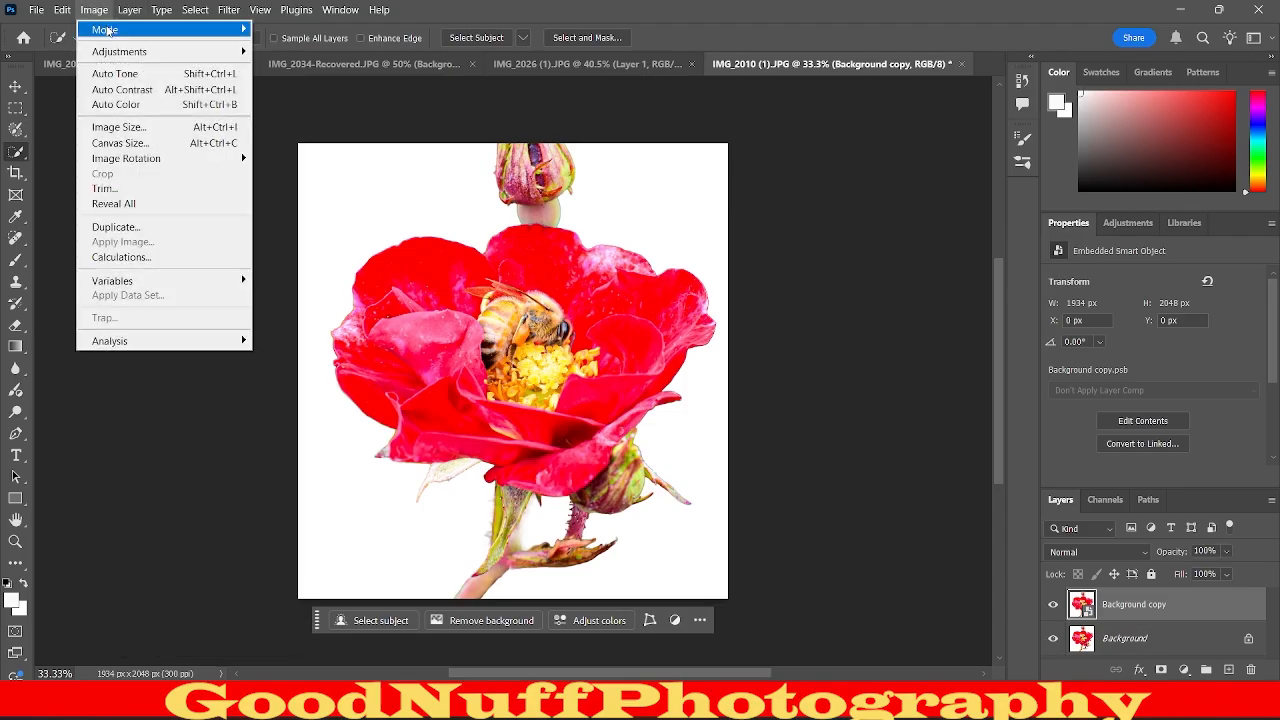
pyautogui.moveTo(108, 32)
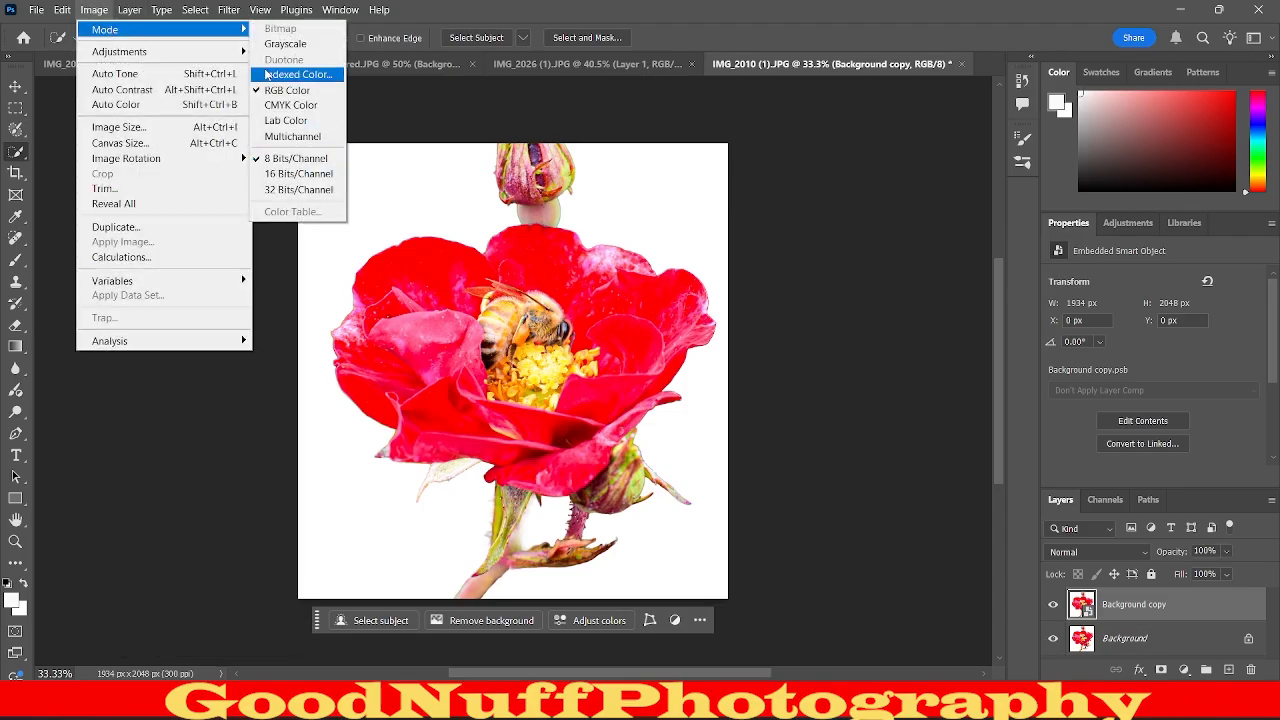
pyautogui.moveTo(150, 53)
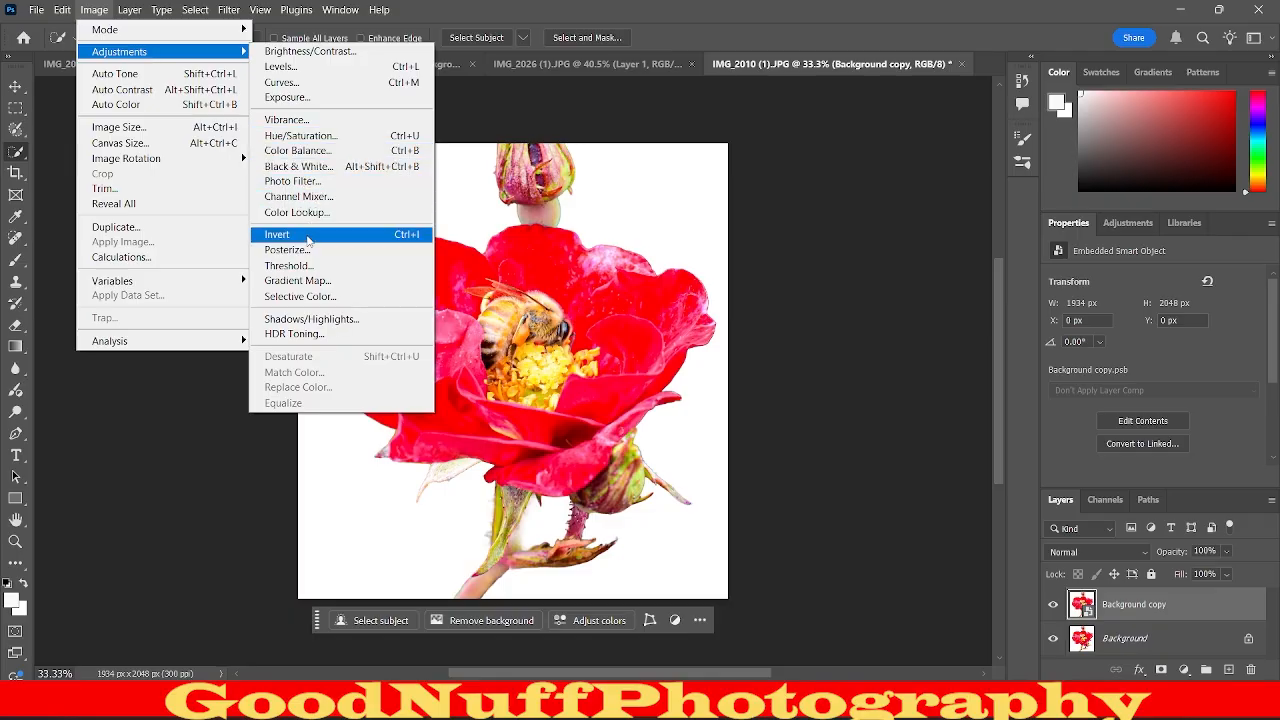
pyautogui.click(309, 240)
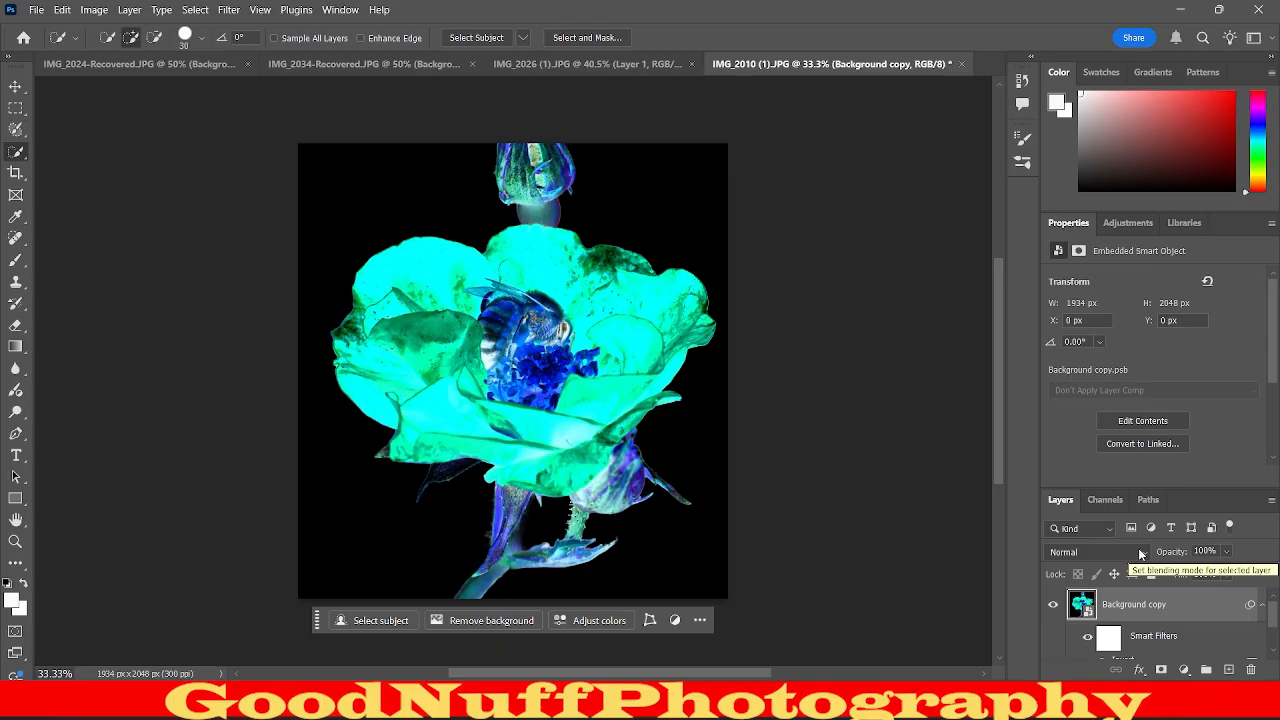
pyautogui.scroll(-1, 1128, 605)
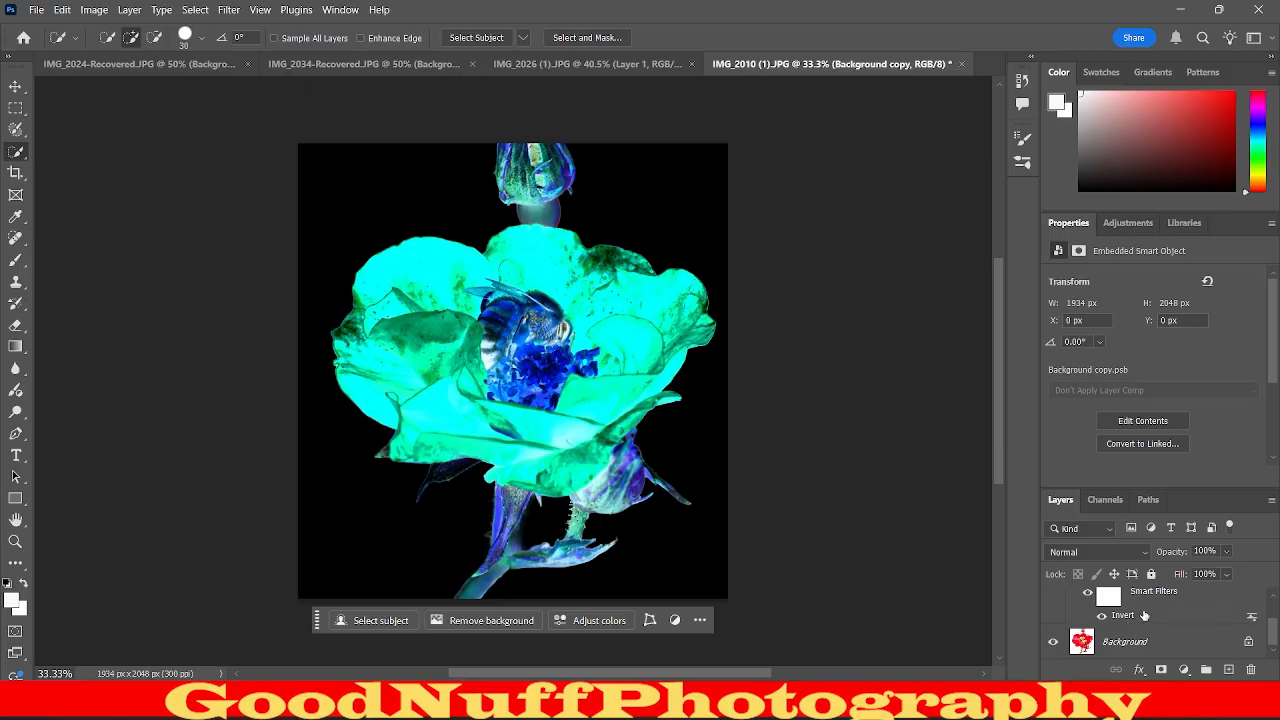
pyautogui.scroll(1, 1145, 615)
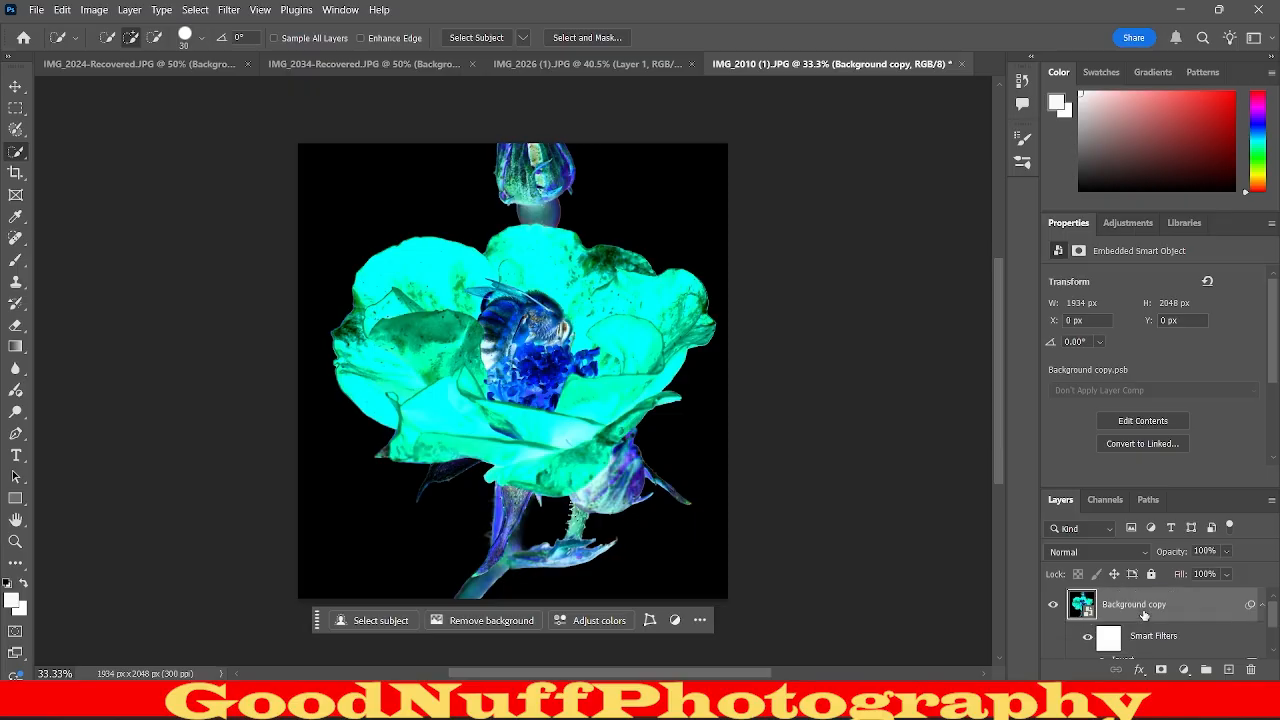
# Set the blending mode of the inverted Background copy layer to Color Dodge.
pyautogui.click(1094, 552)
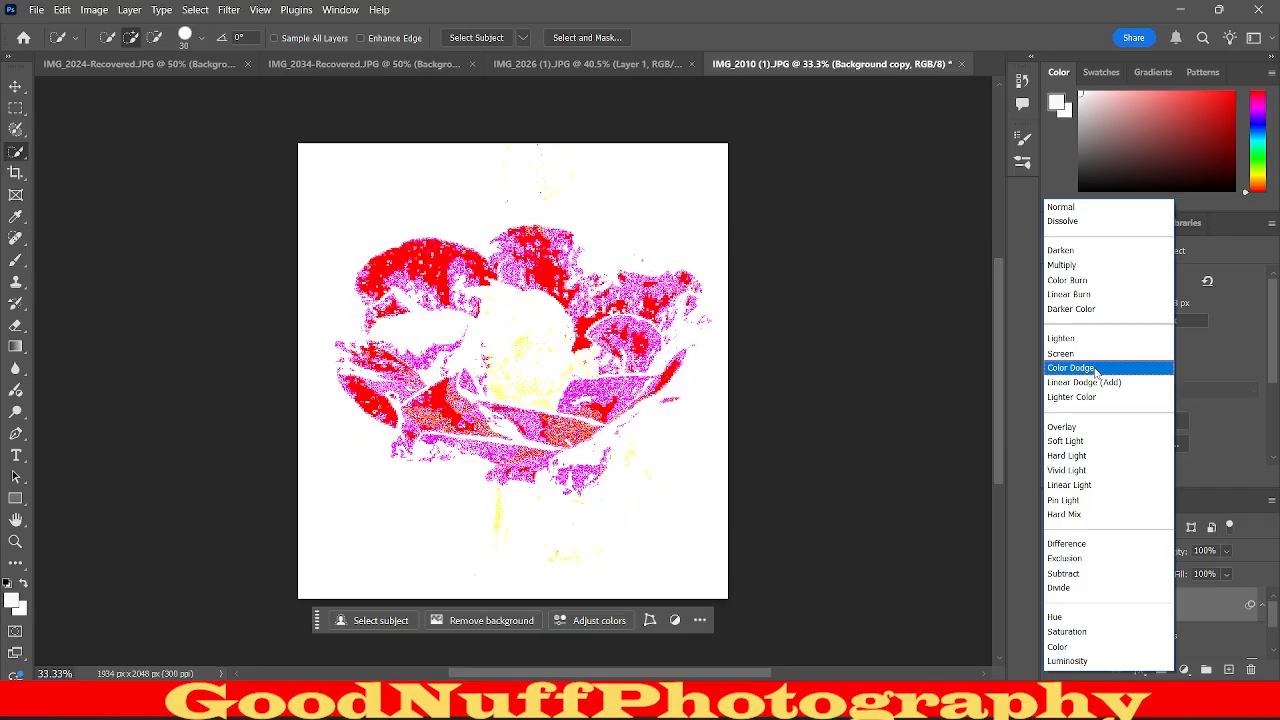
pyautogui.click(1095, 370)
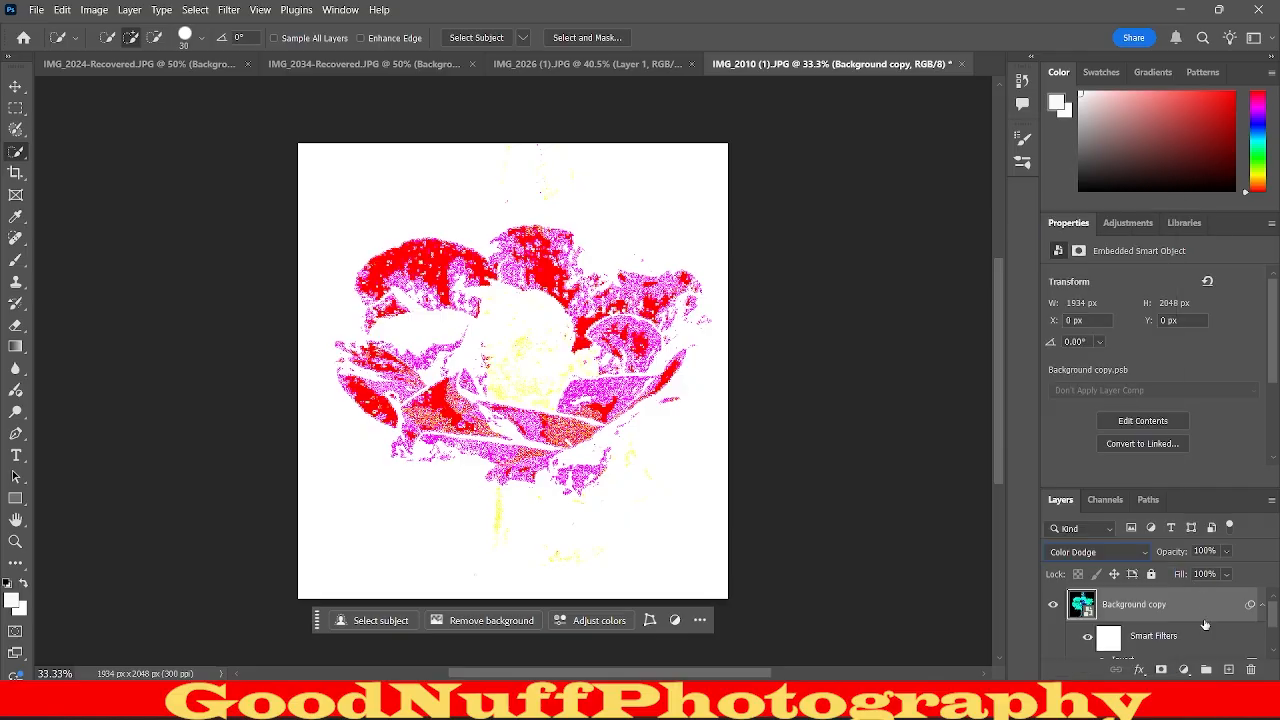
pyautogui.scroll(-2, 1205, 624)
pyautogui.scroll(2, 1205, 624)
# Apply a Gaussian Blur with a radius of 20 pixels to the Background copy layer.
pyautogui.click(236, 9)
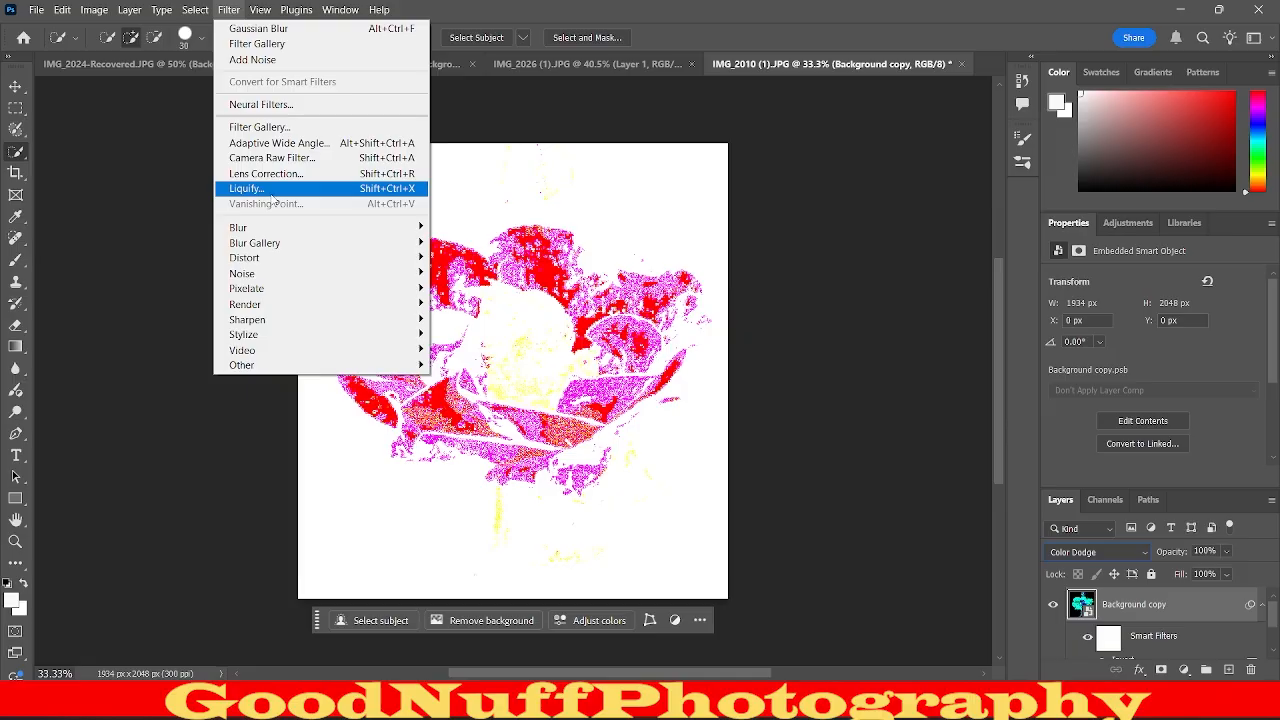
pyautogui.moveTo(271, 276)
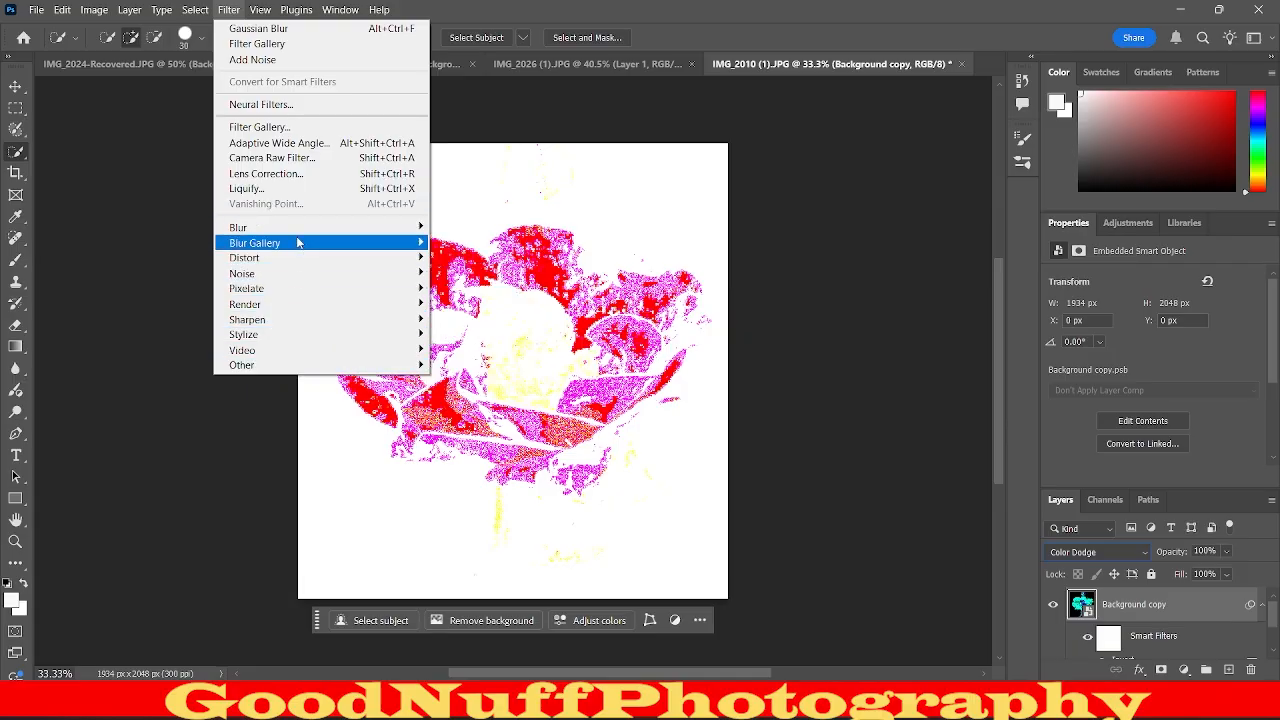
pyautogui.moveTo(300, 230)
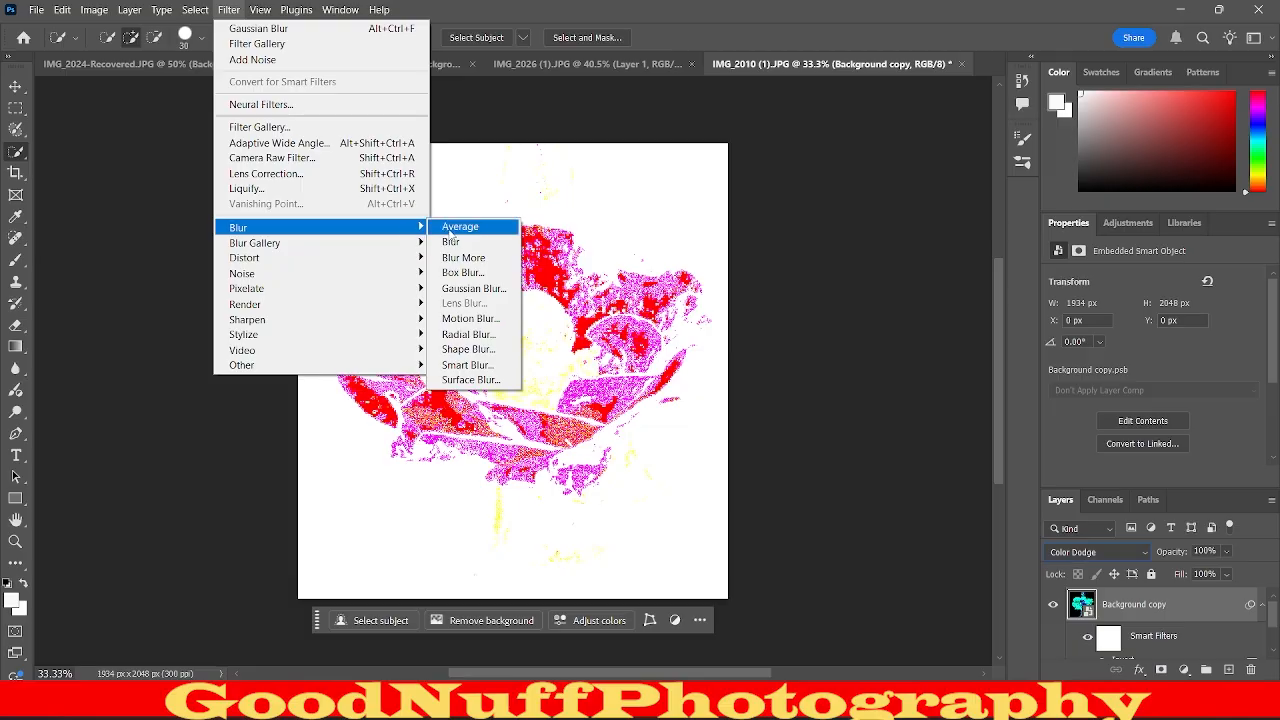
pyautogui.click(470, 290)
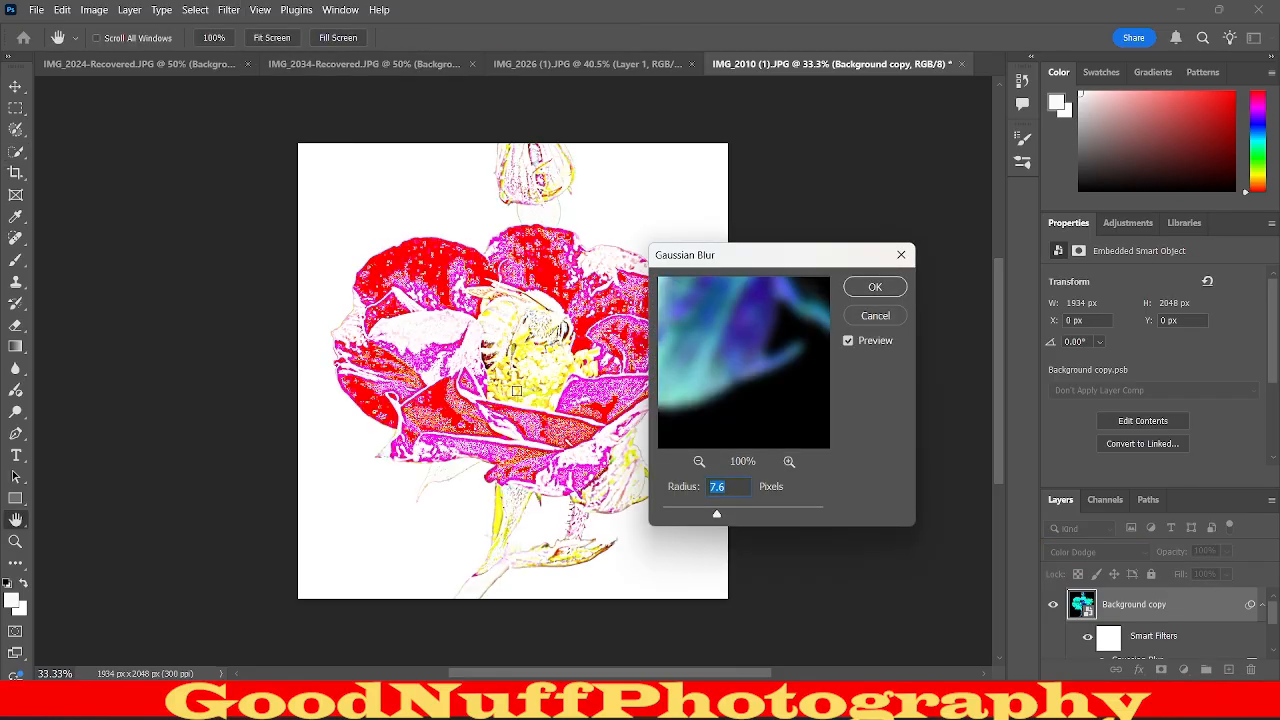
pyautogui.moveTo(789, 249); pyautogui.dragTo(887, 229)
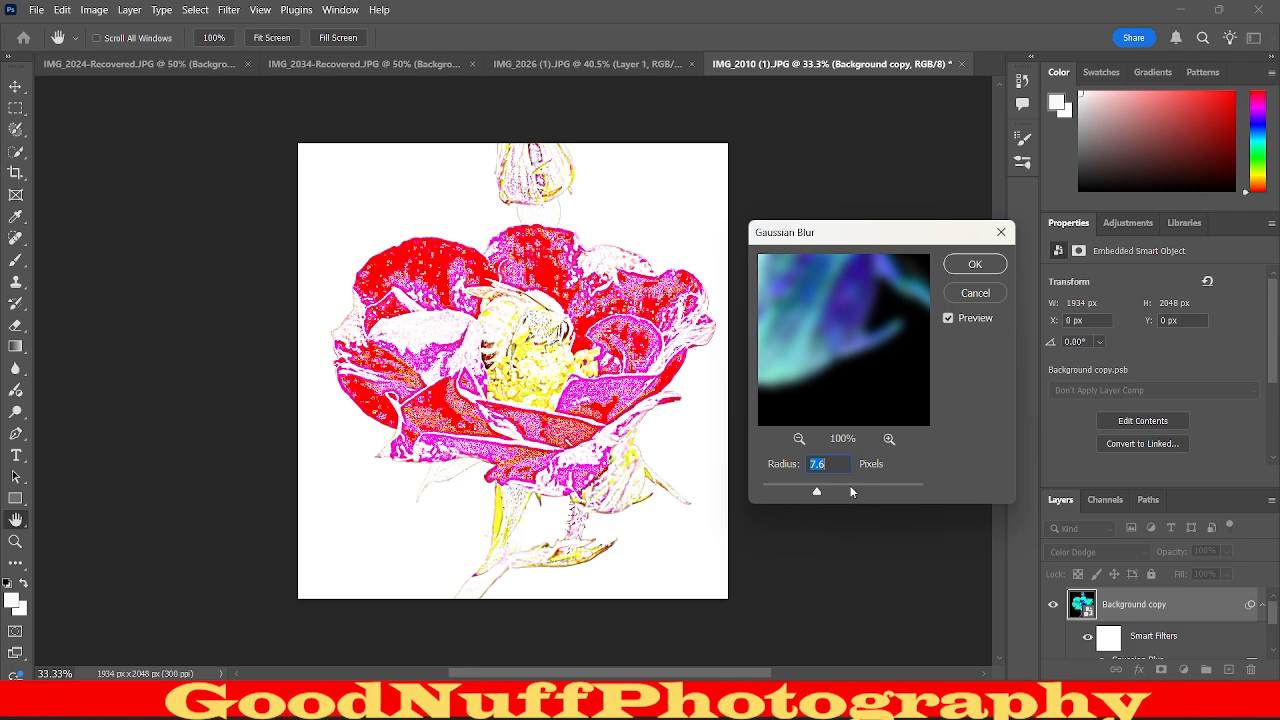
pyautogui.moveTo(859, 485); pyautogui.dragTo(854, 490)
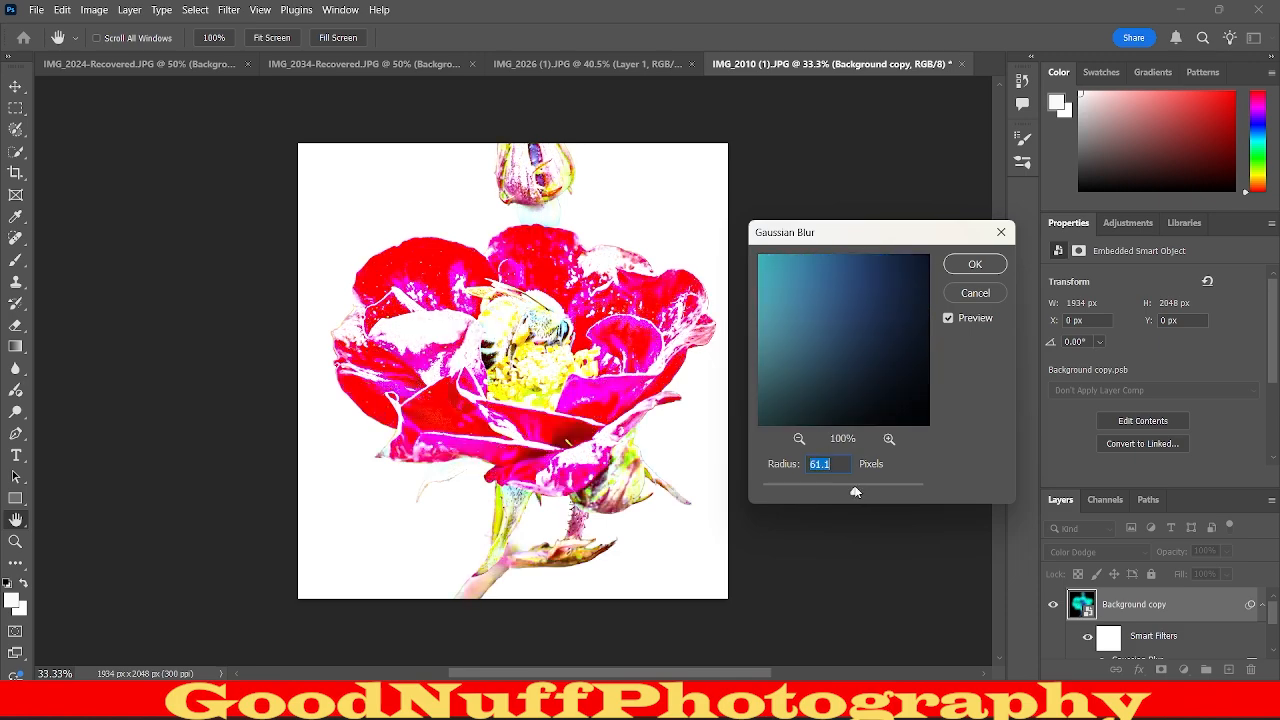
pyautogui.write('50')
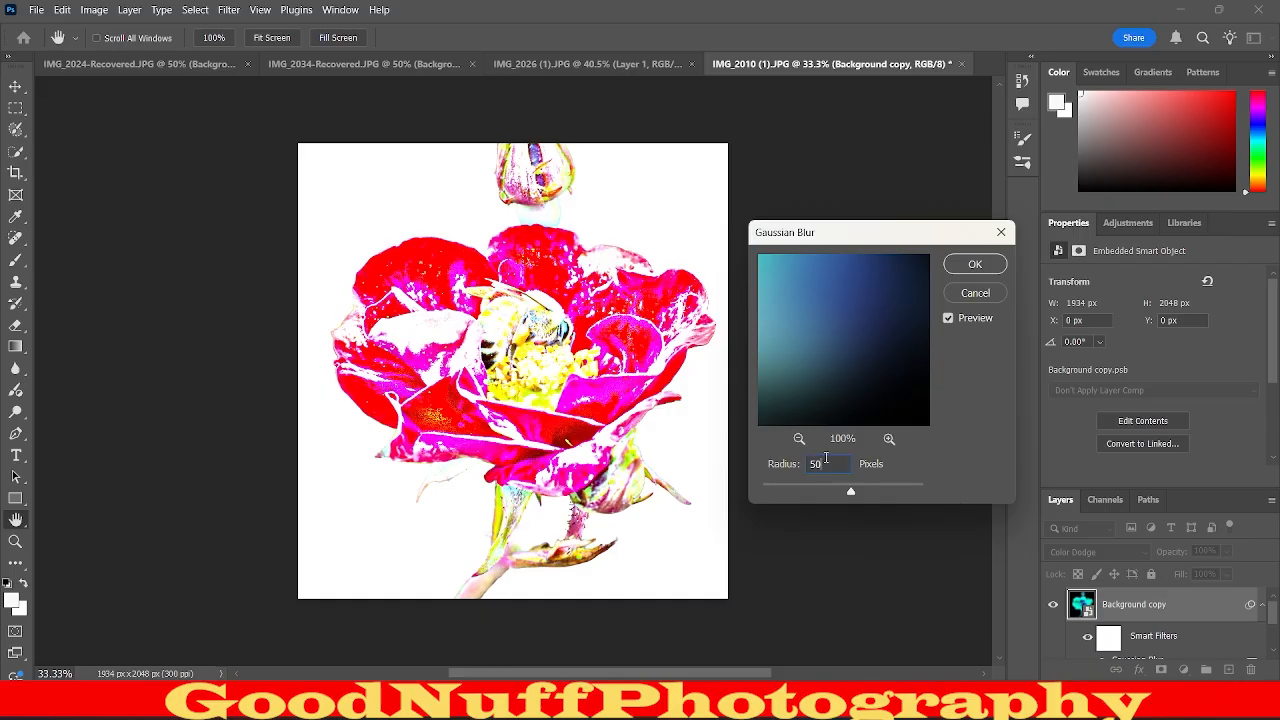
pyautogui.doubleClick(826, 458)
pyautogui.write('40')
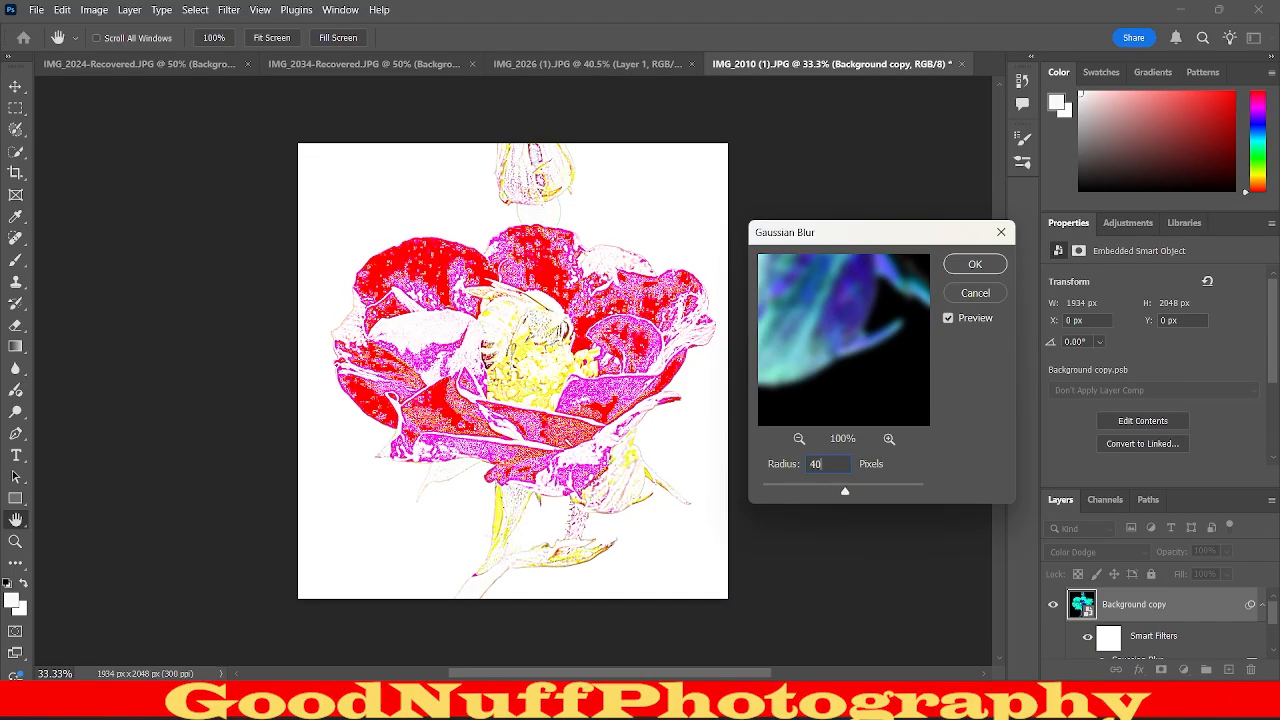
pyautogui.press('BackSpace')
pyautogui.press('BackSpace')
pyautogui.write('20')
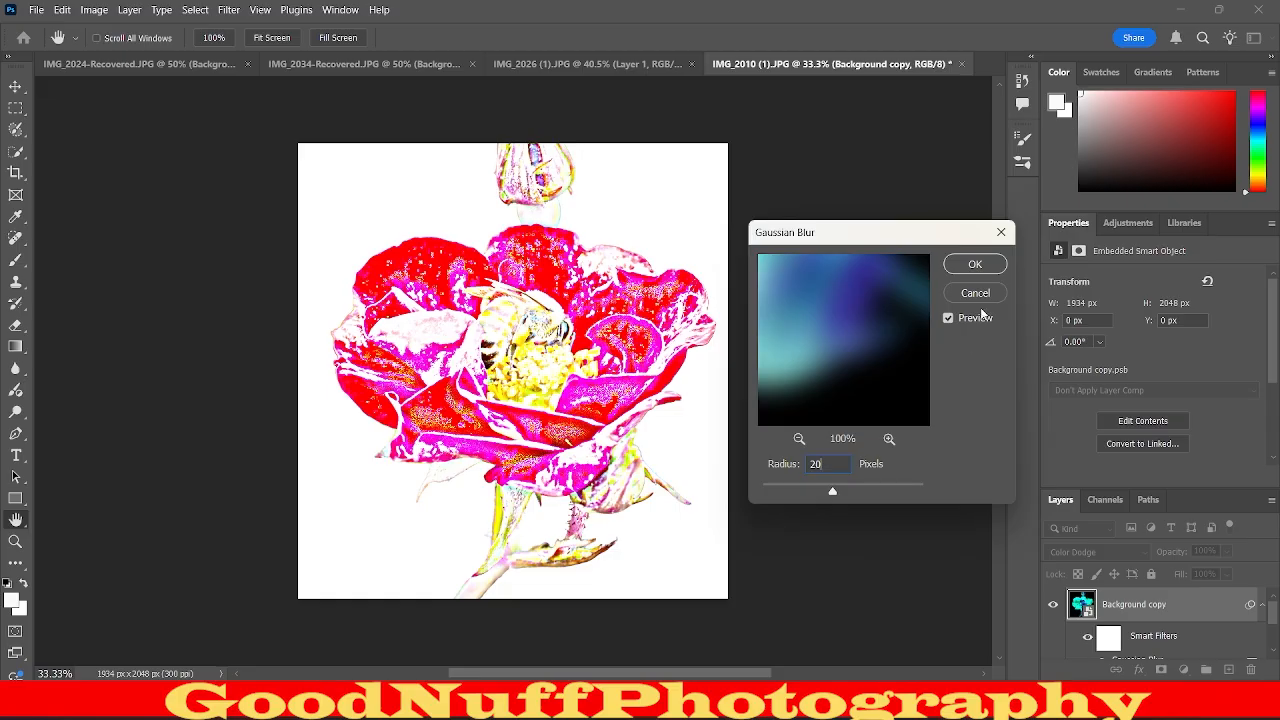
pyautogui.click(974, 264)
pyautogui.press('w')
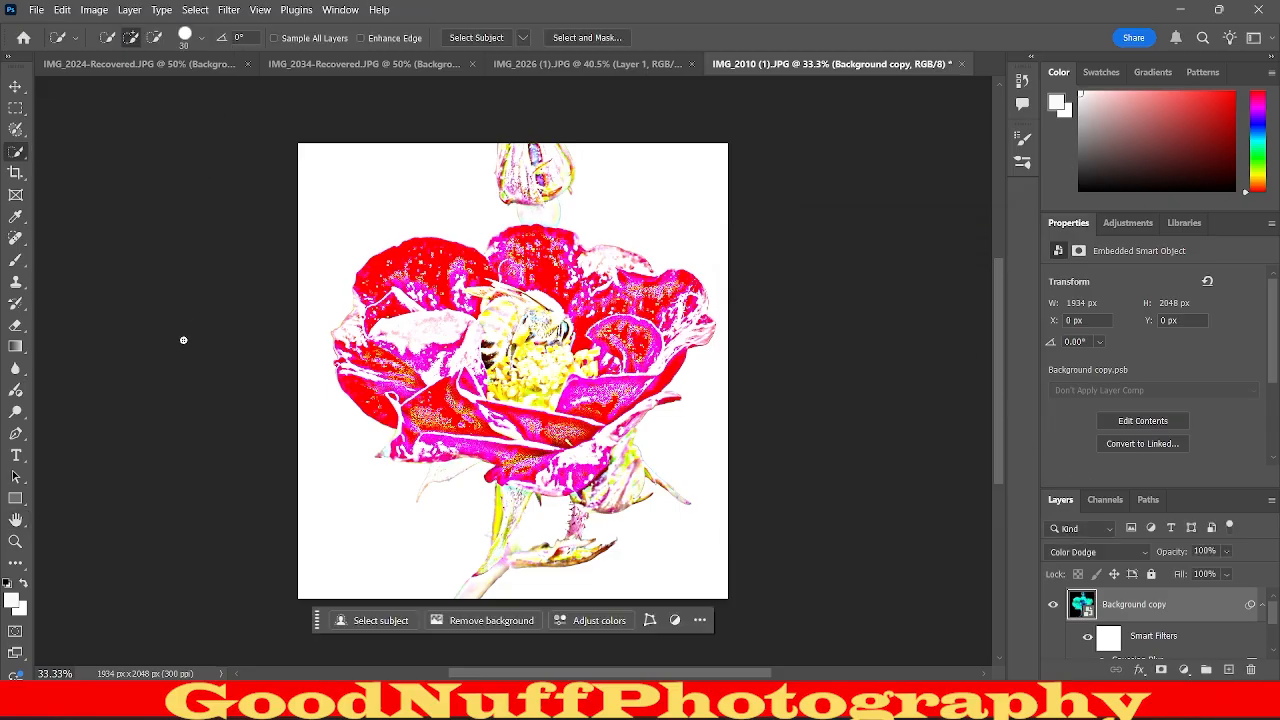
# Add a Black & White adjustment layer above the Background copy layer with the default settings.
pyautogui.click(129, 10)
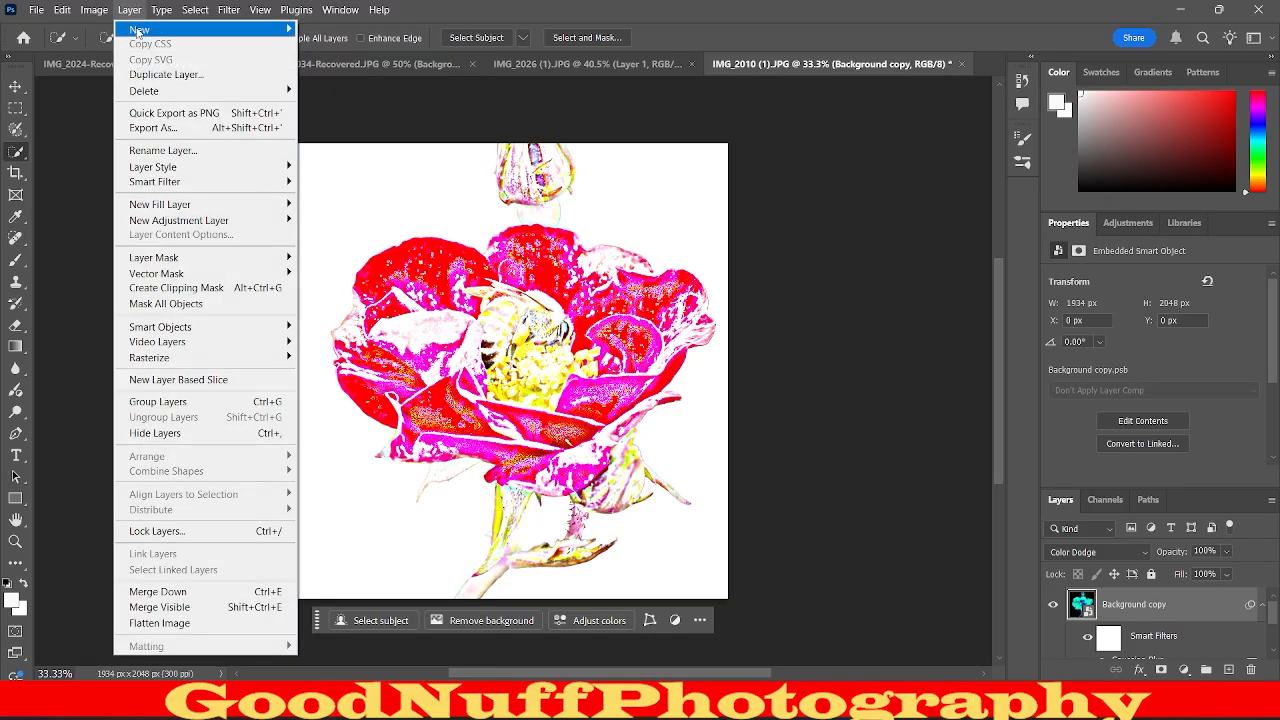
pyautogui.moveTo(139, 30)
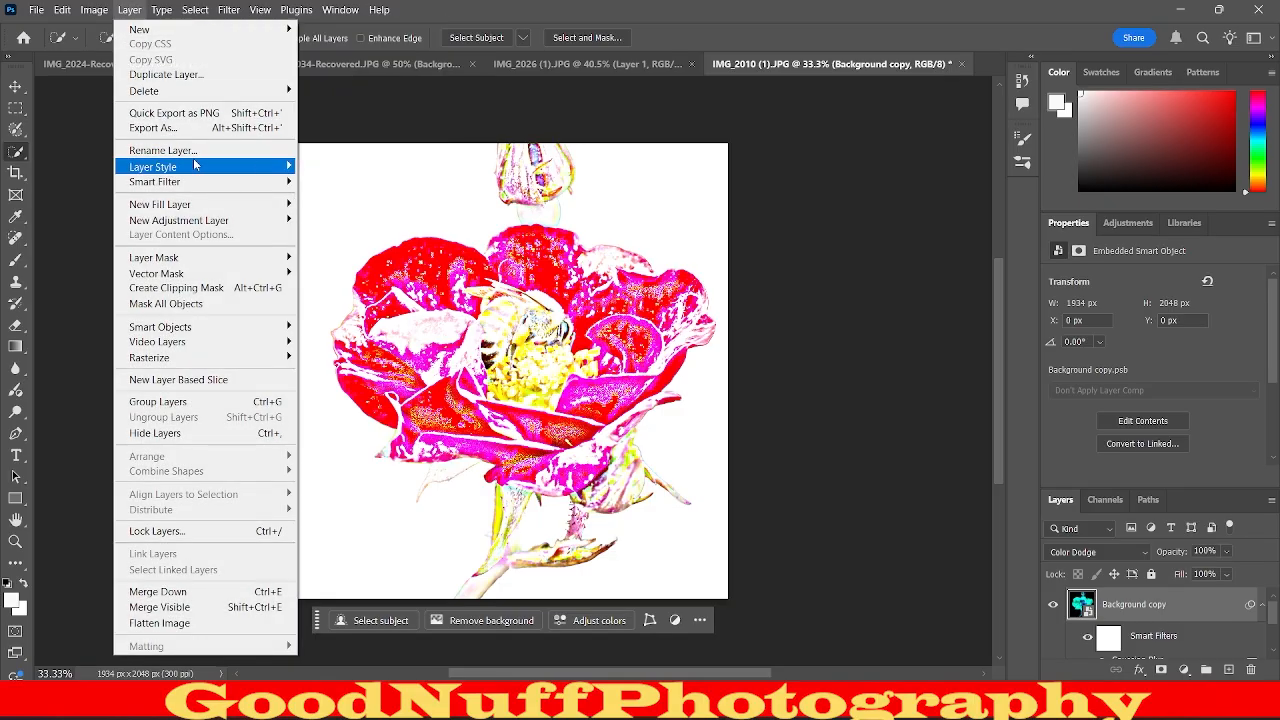
pyautogui.moveTo(197, 187)
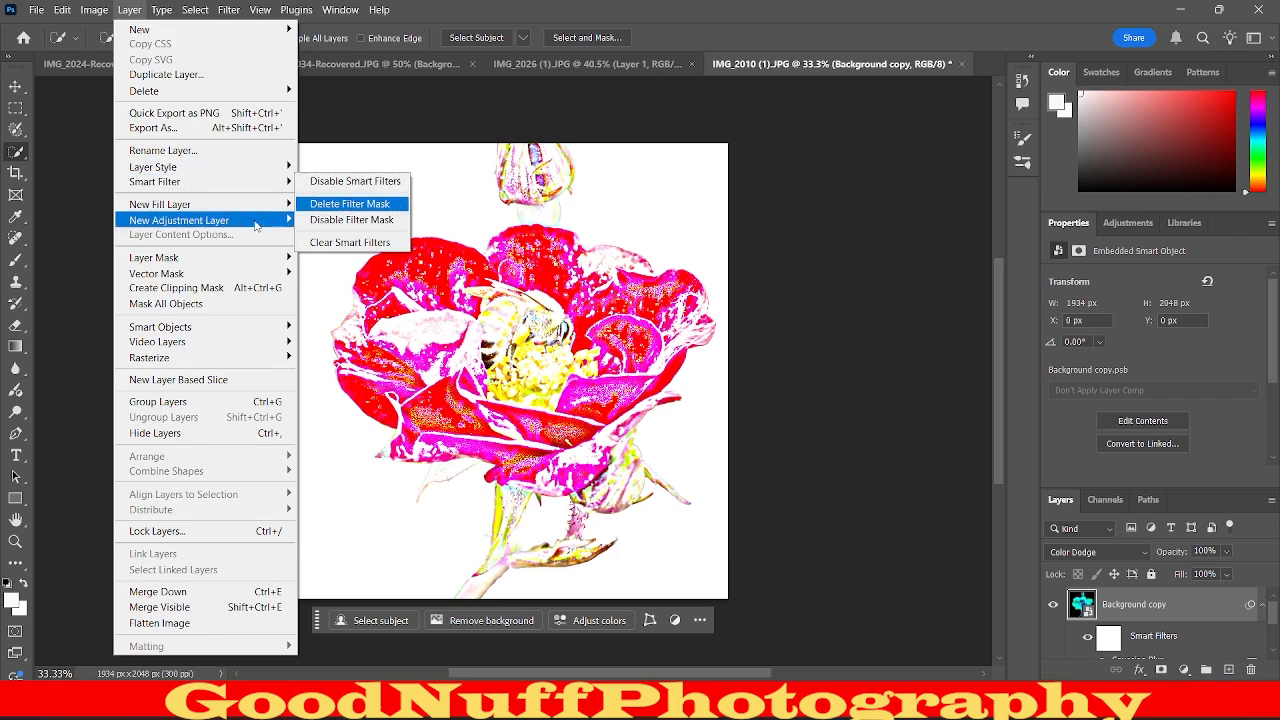
pyautogui.moveTo(214, 210)
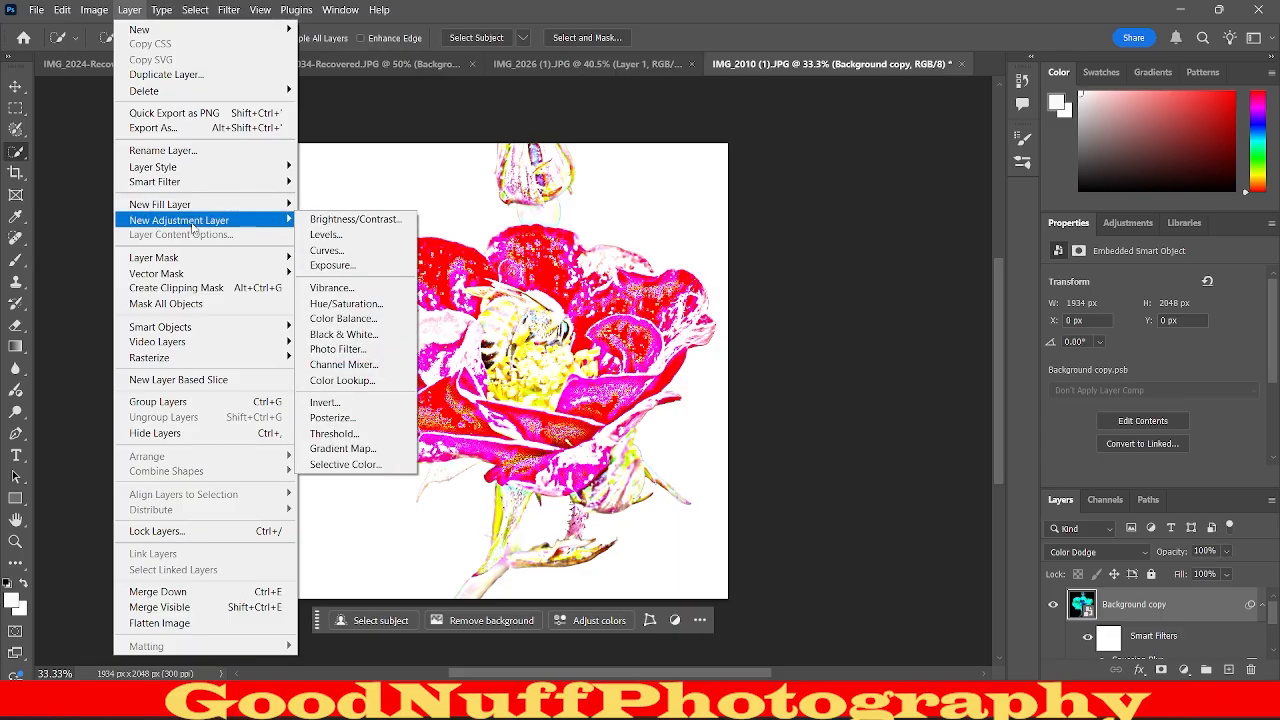
pyautogui.click(352, 335)
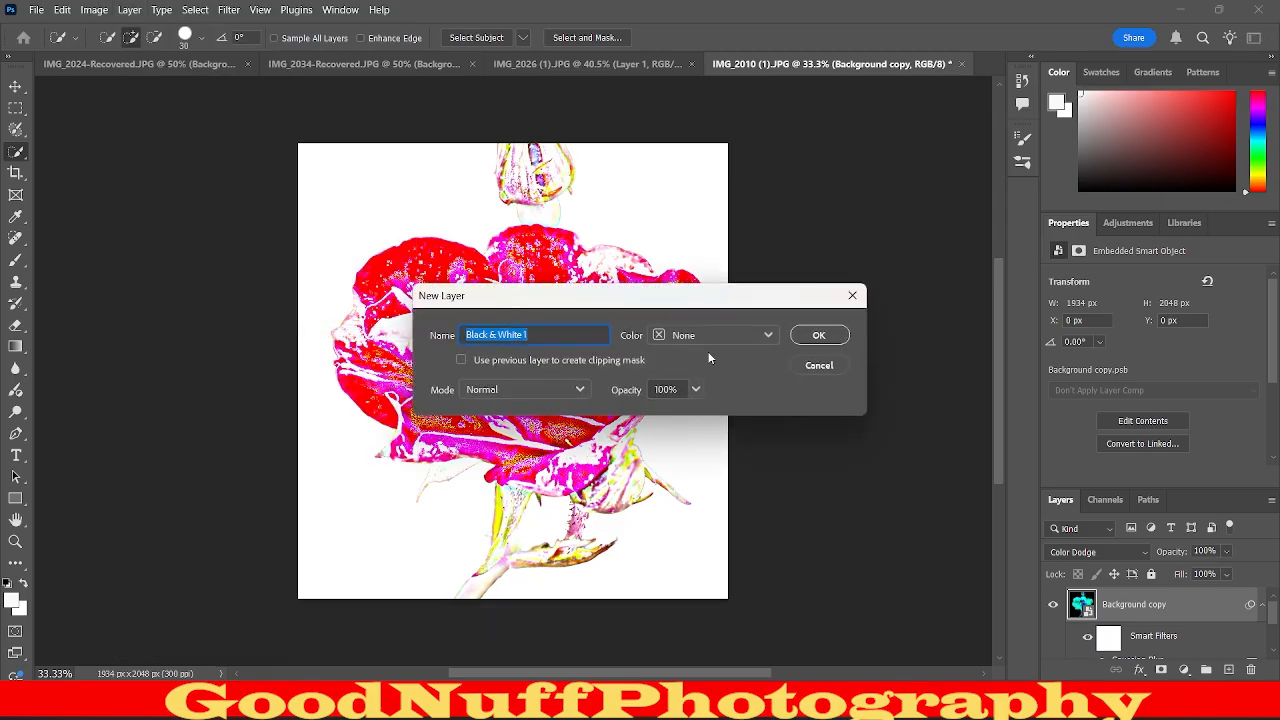
pyautogui.click(822, 344)
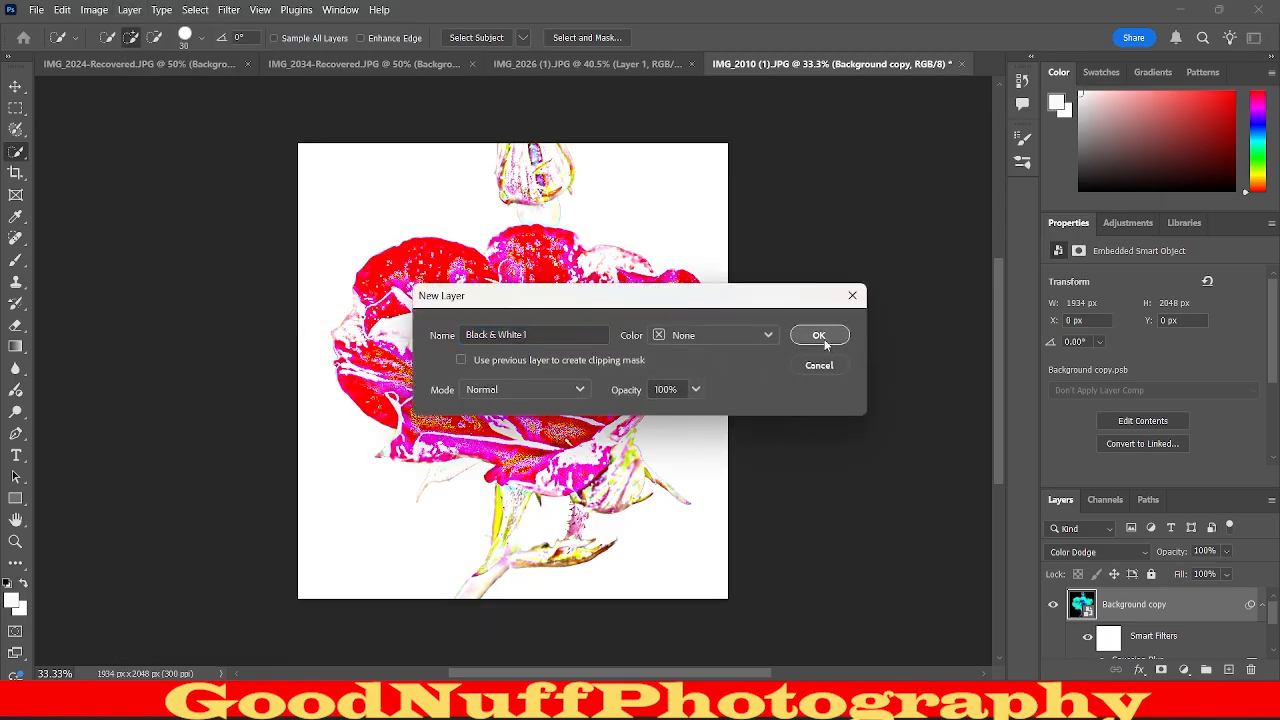
pyautogui.click(823, 339)
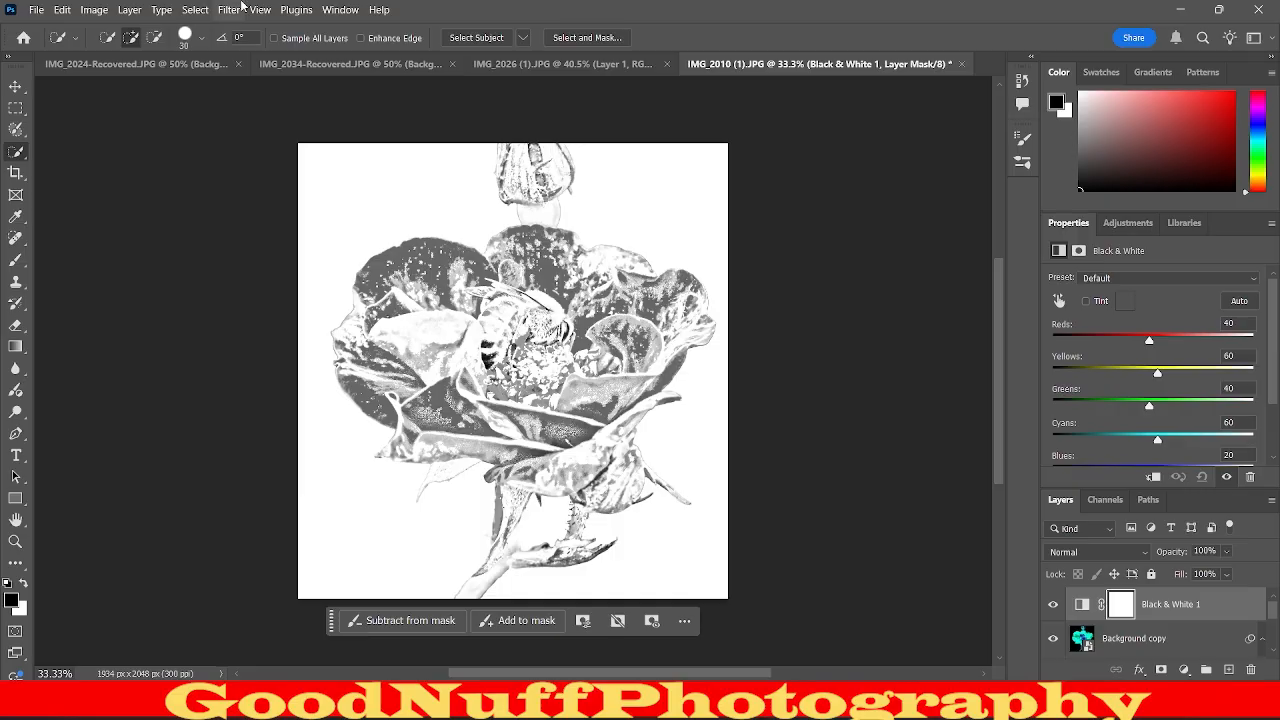
# Add a Levels adjustment layer above the Black & White layer.
pyautogui.click(94, 9)
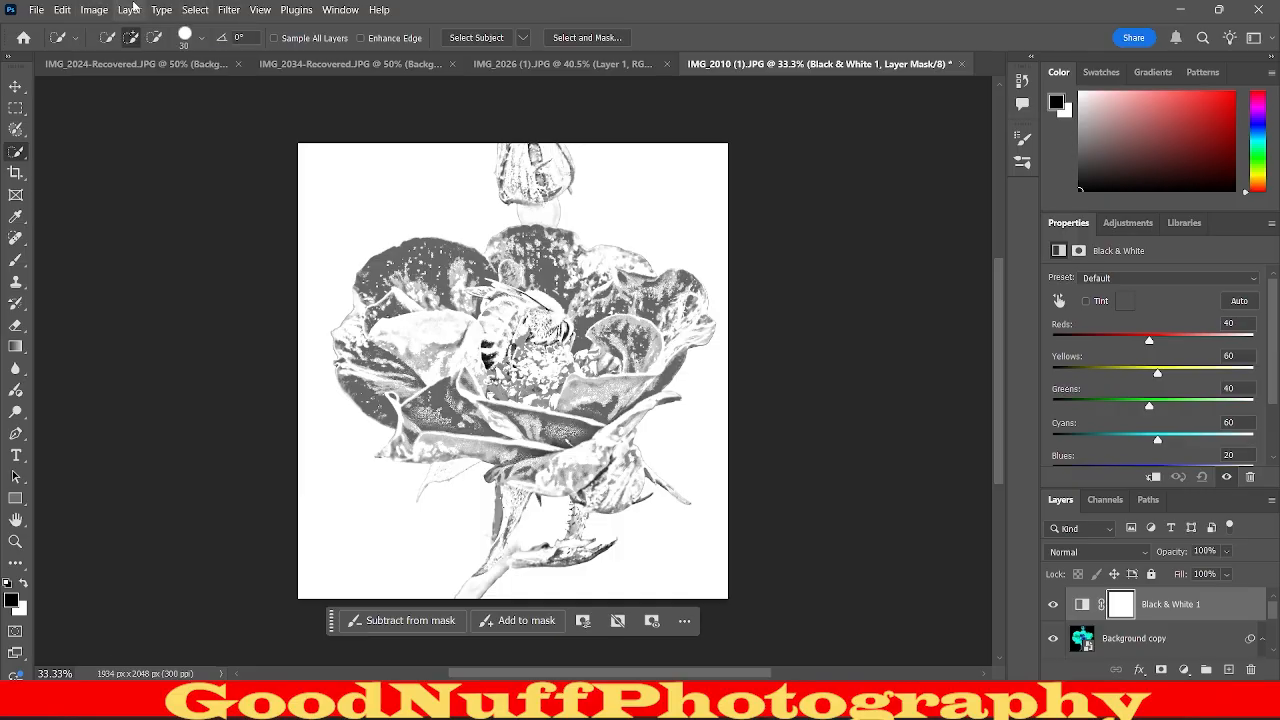
pyautogui.click(130, 9)
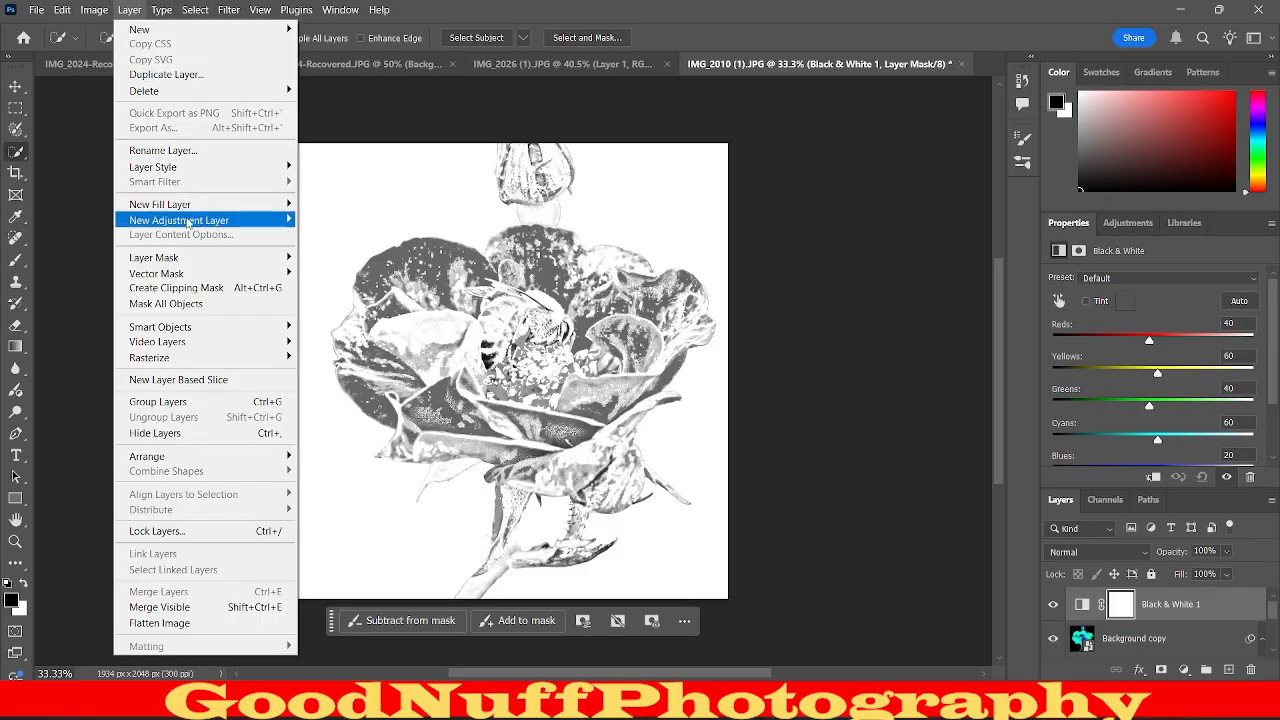
pyautogui.moveTo(187, 224)
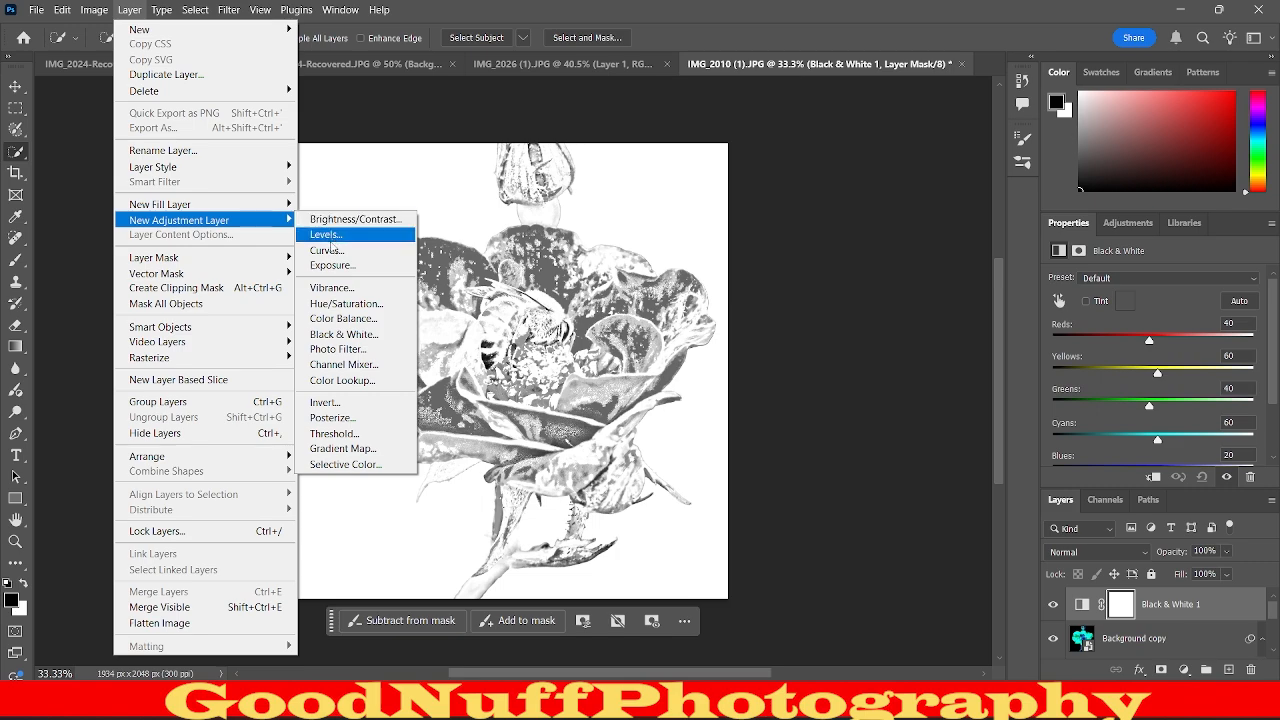
pyautogui.click(328, 236)
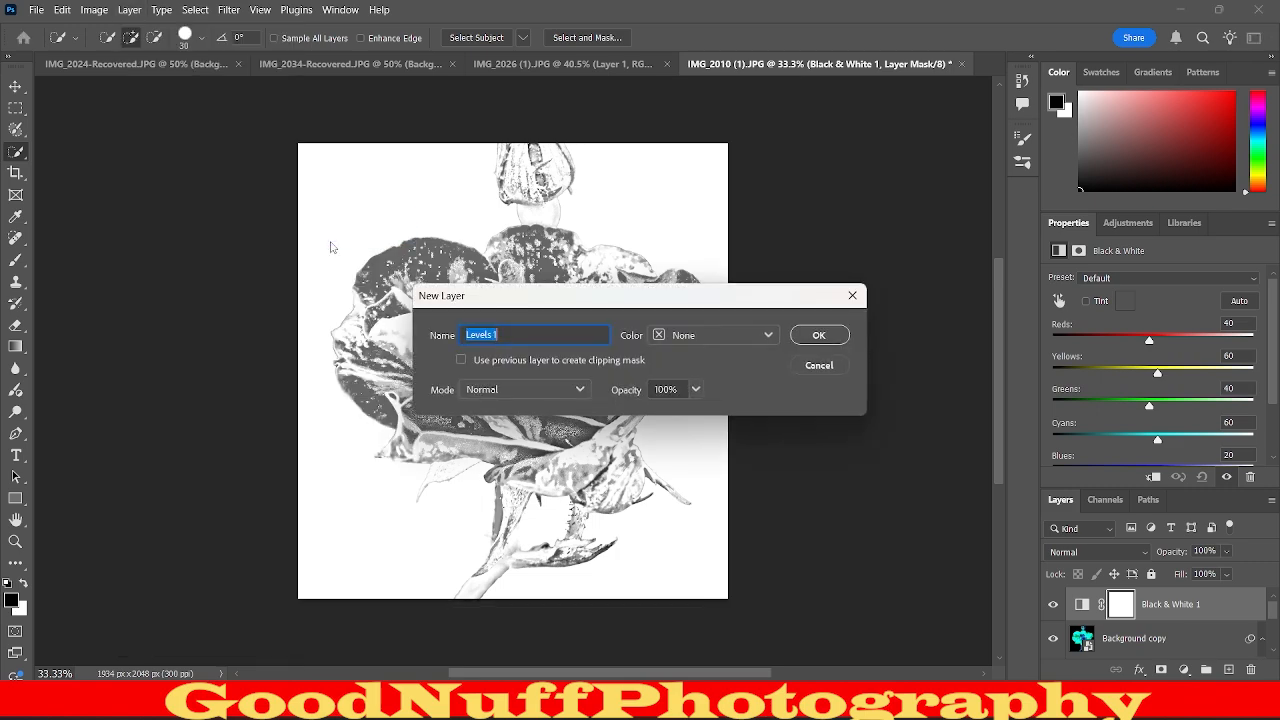
pyautogui.click(828, 333)
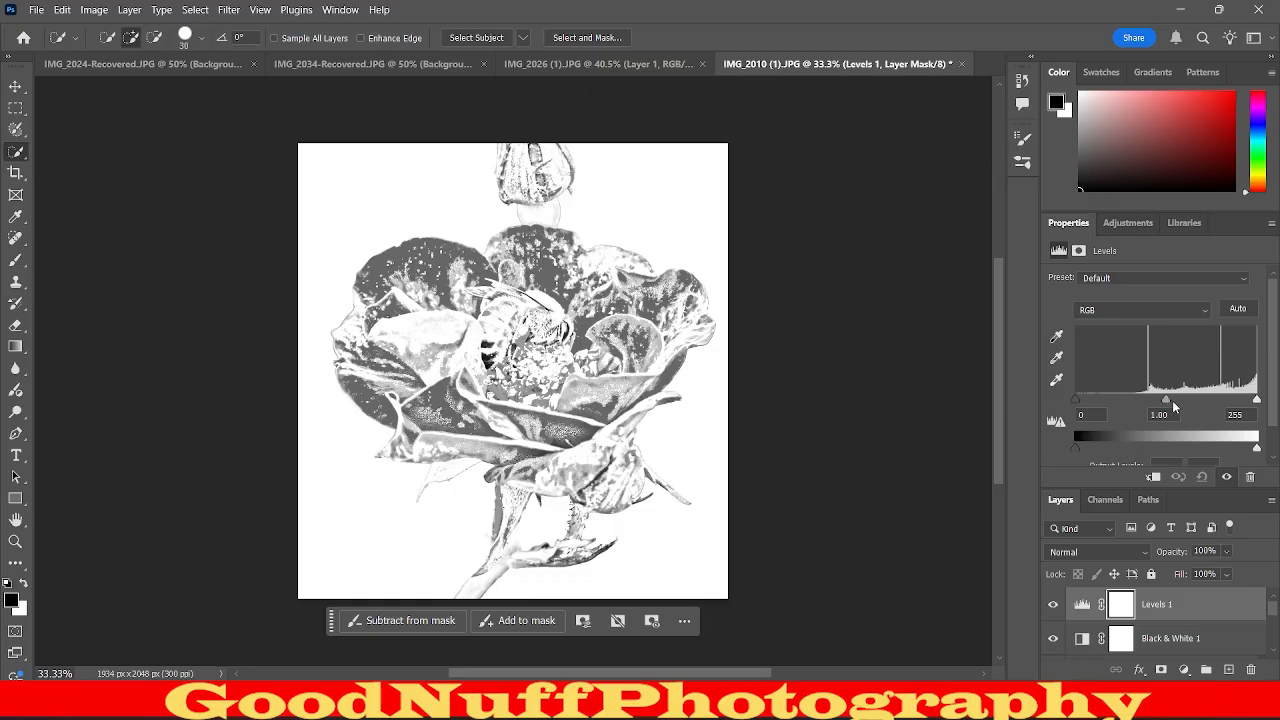
# Set the Levels midtone input to 0.58 and stamp all visible layers into a new merged layer on top.
pyautogui.moveTo(1166, 402); pyautogui.dragTo(1192, 386)
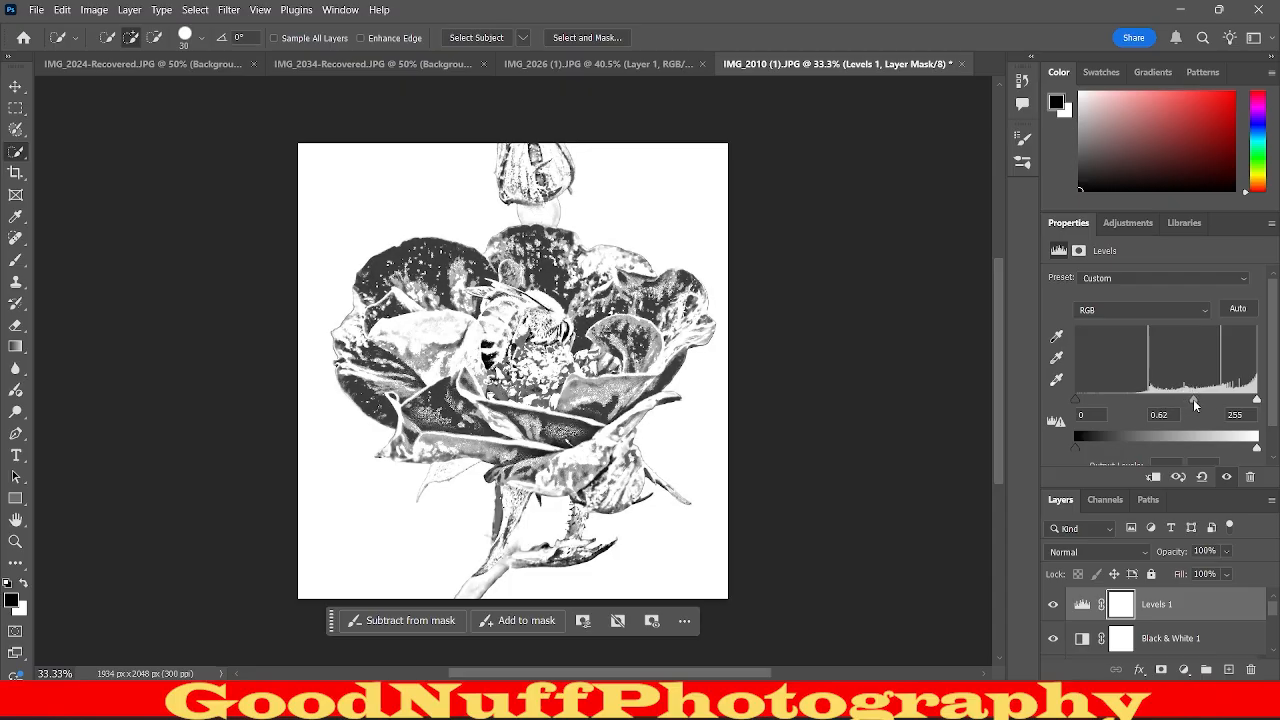
pyautogui.moveTo(1193, 399)
pyautogui.mouseDown()
pyautogui.moveTo(1206, 401)
pyautogui.moveTo(1189, 421)
pyautogui.mouseUp()
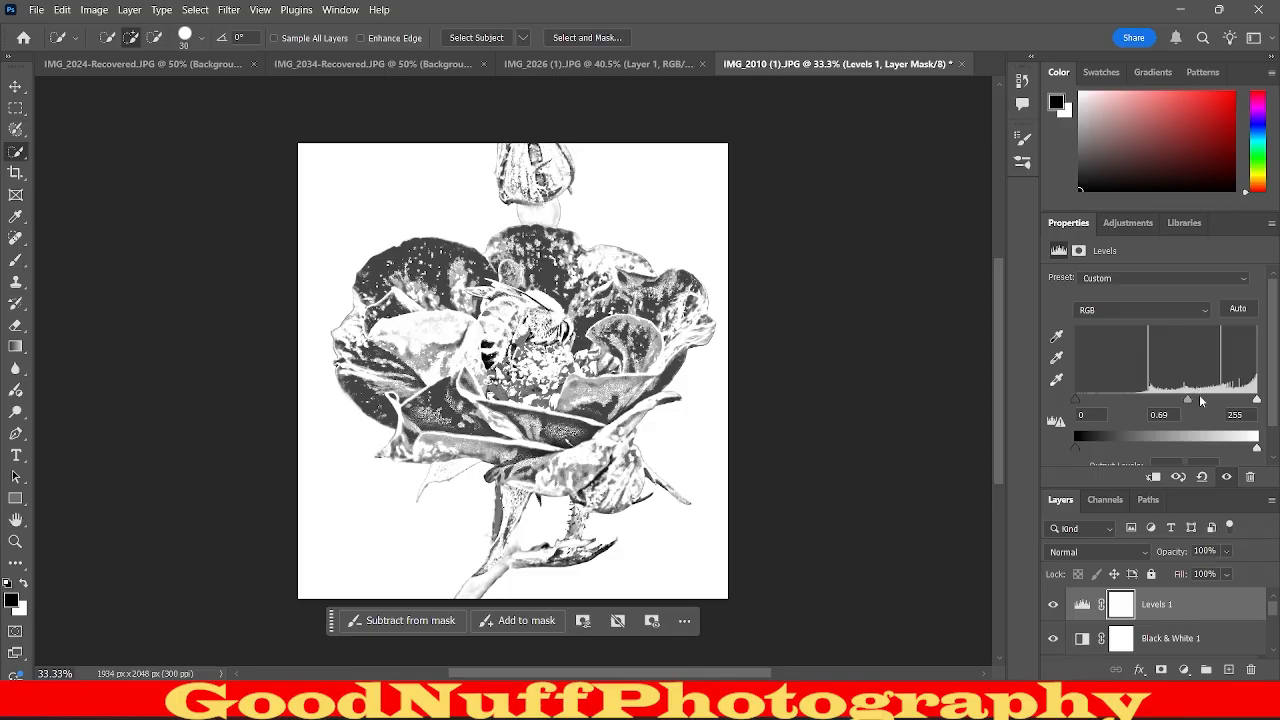
pyautogui.moveTo(1188, 399)
pyautogui.mouseDown()
pyautogui.moveTo(1210, 400)
pyautogui.moveTo(1197, 401)
pyautogui.mouseUp()
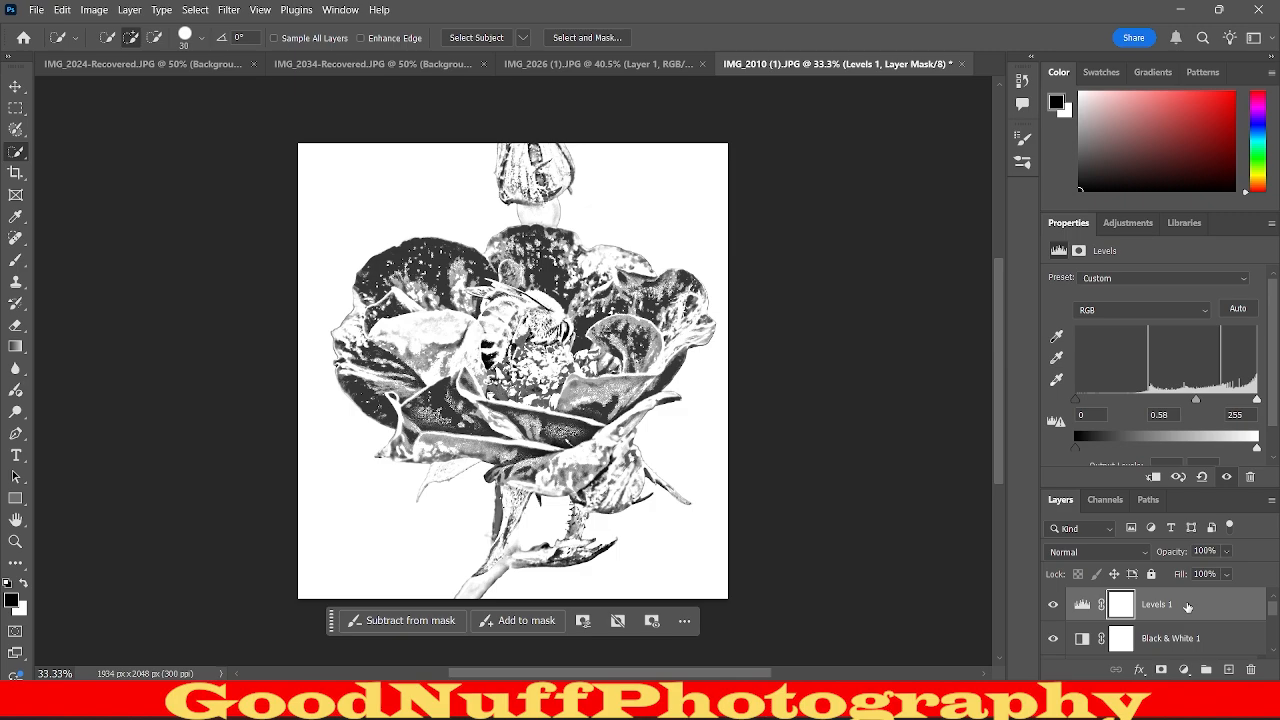
pyautogui.hotkey('ctrl', 'shift', 'alt', 'e')
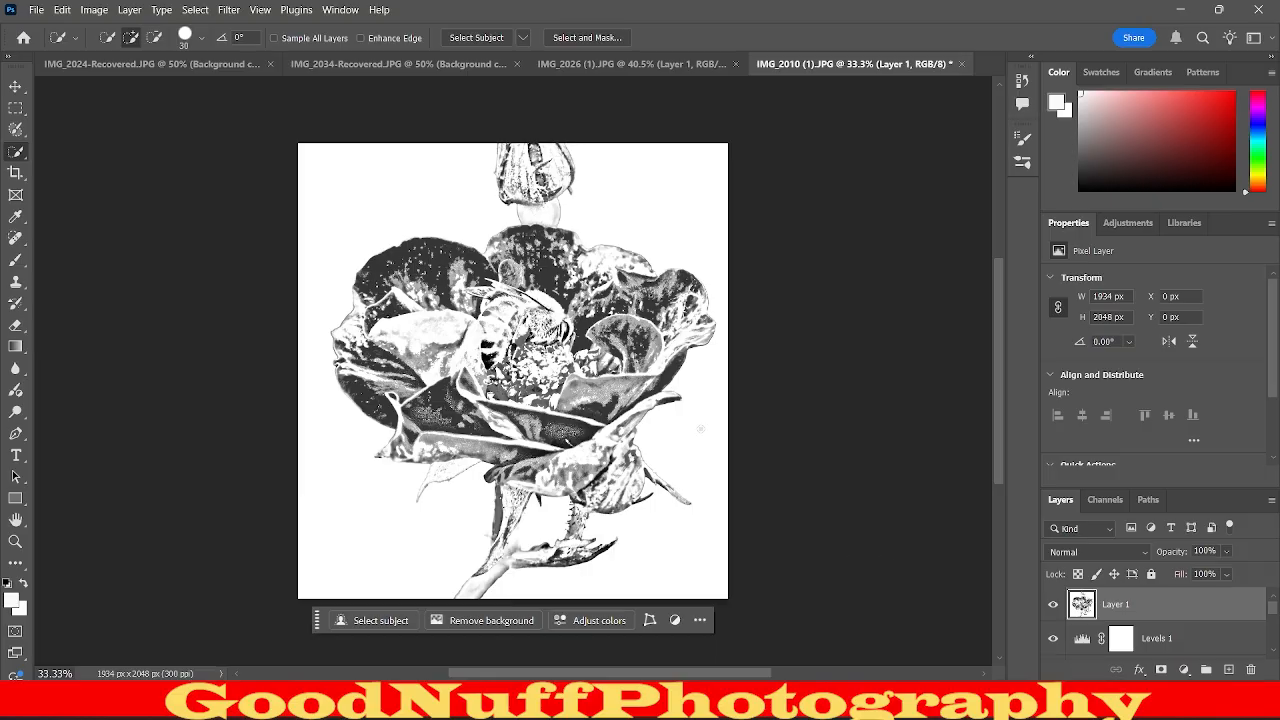
pyautogui.click(229, 9)
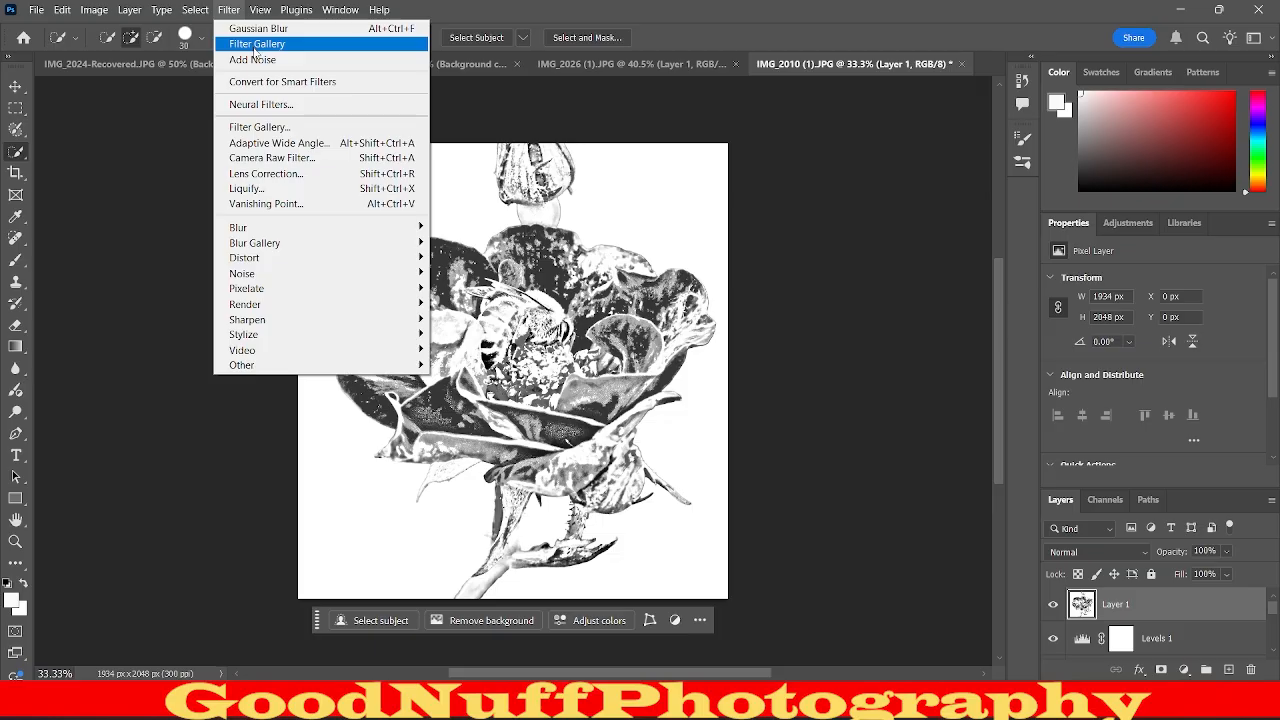
pyautogui.click(255, 45)
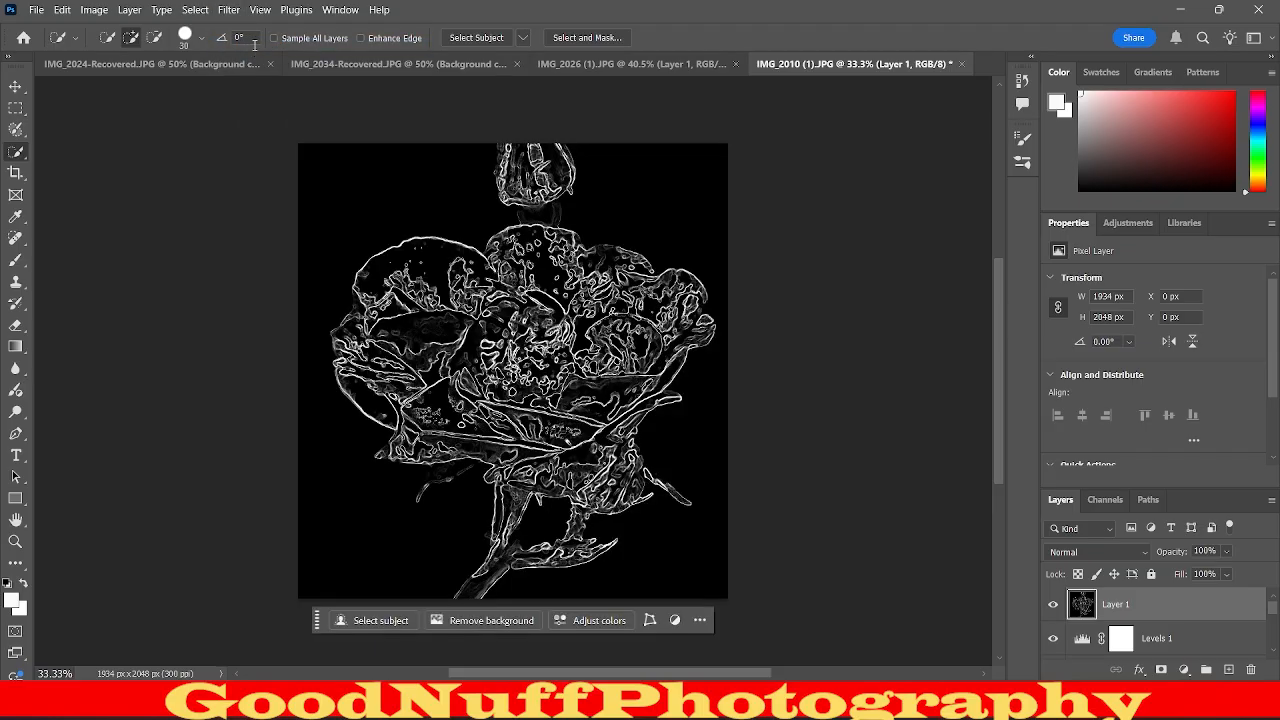
pyautogui.hotkey('ctrl', 'i')
# Open the Filter Gallery for the merged layer and preview the Artistic filters Colored Pencil, Paint Daubs, Watercolor and Neon Glow around the bee.
pyautogui.click(229, 10)
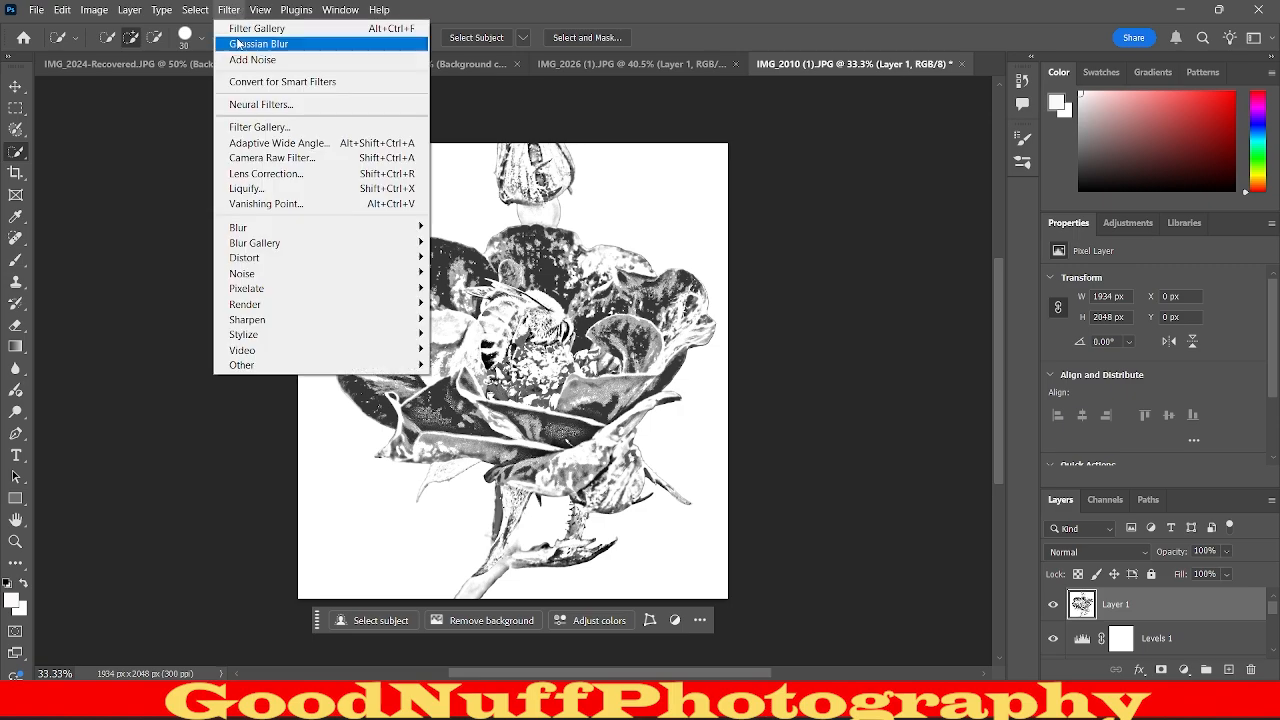
pyautogui.click(248, 133)
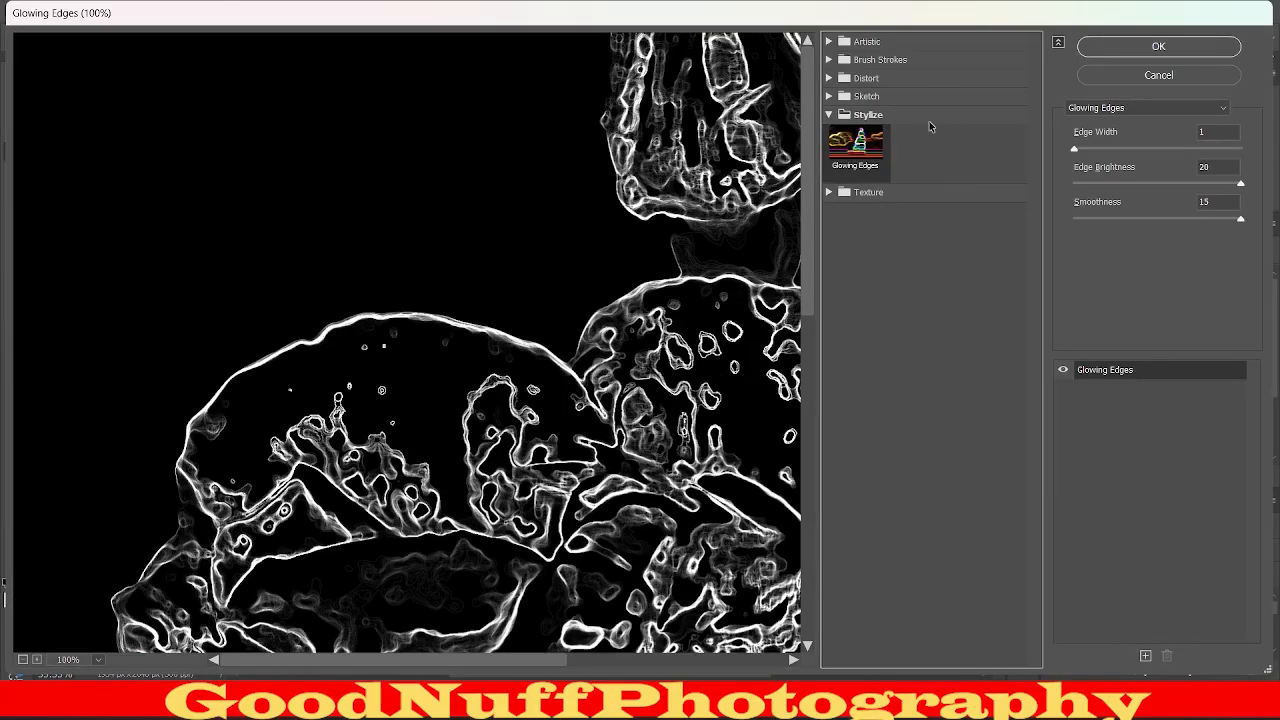
pyautogui.click(931, 116)
pyautogui.click(880, 42)
pyautogui.click(855, 72)
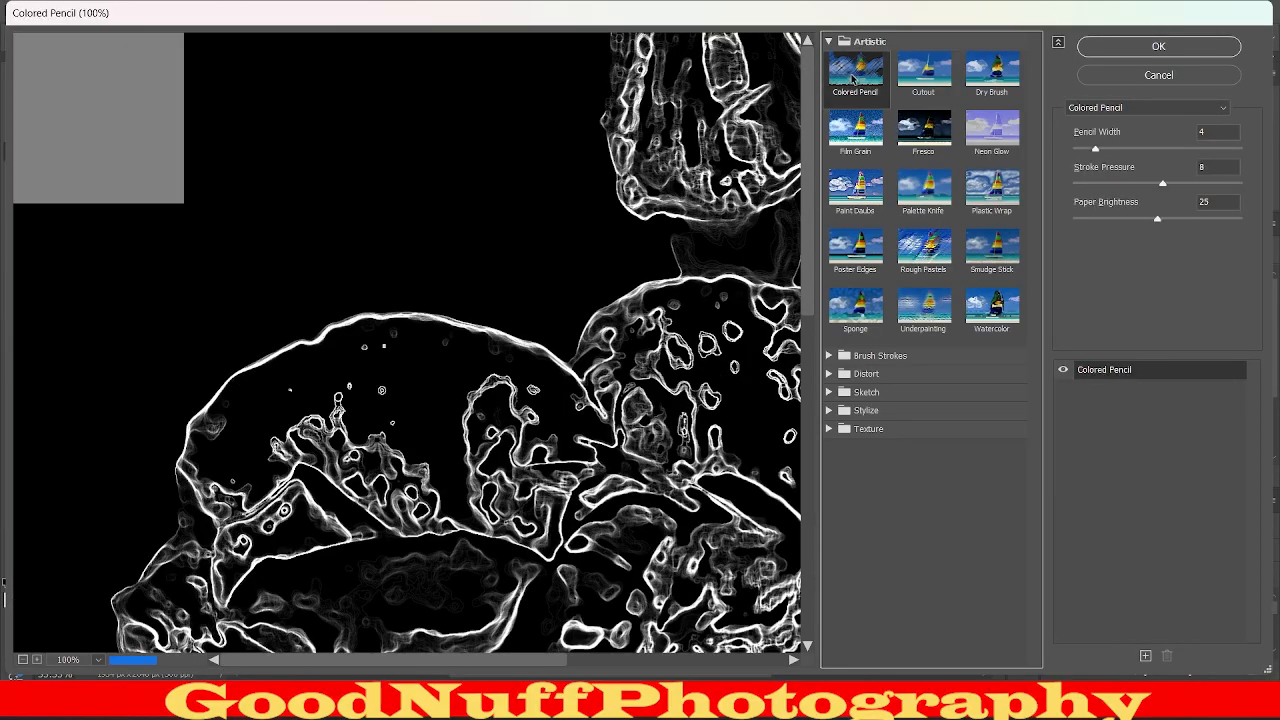
pyautogui.moveTo(695, 395); pyautogui.dragTo(565, 289)
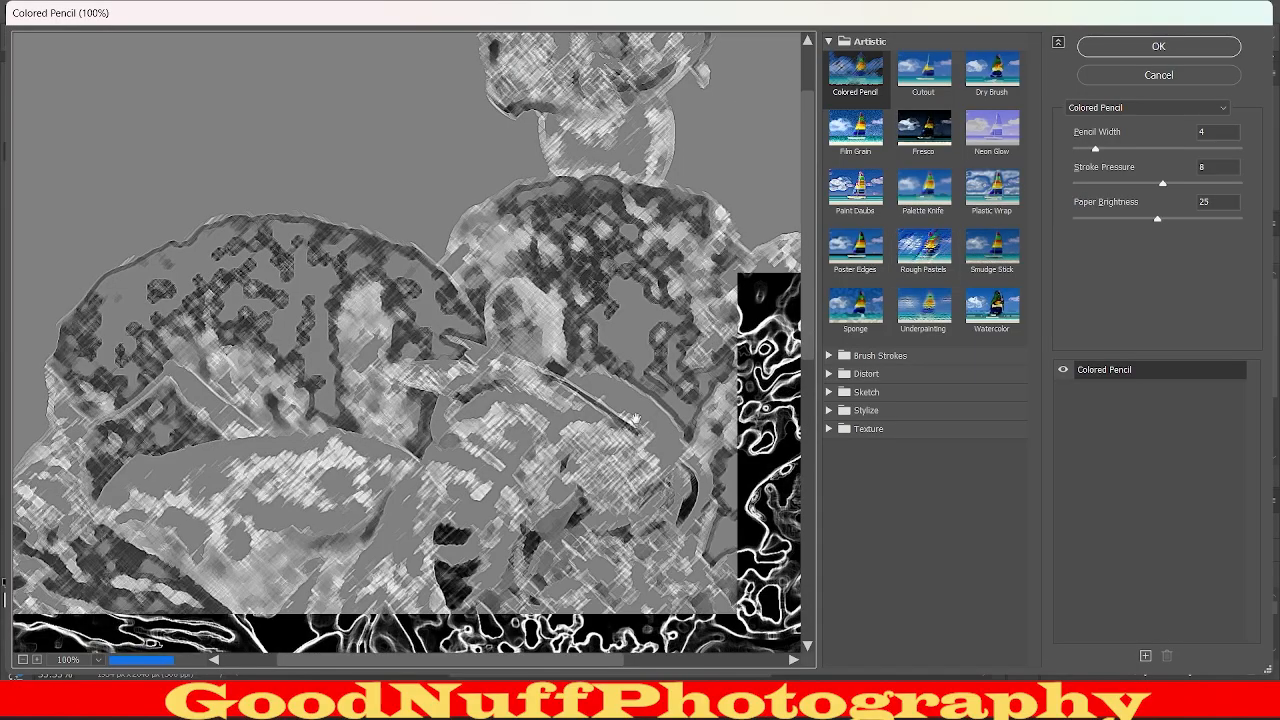
pyautogui.moveTo(613, 414); pyautogui.dragTo(483, 308)
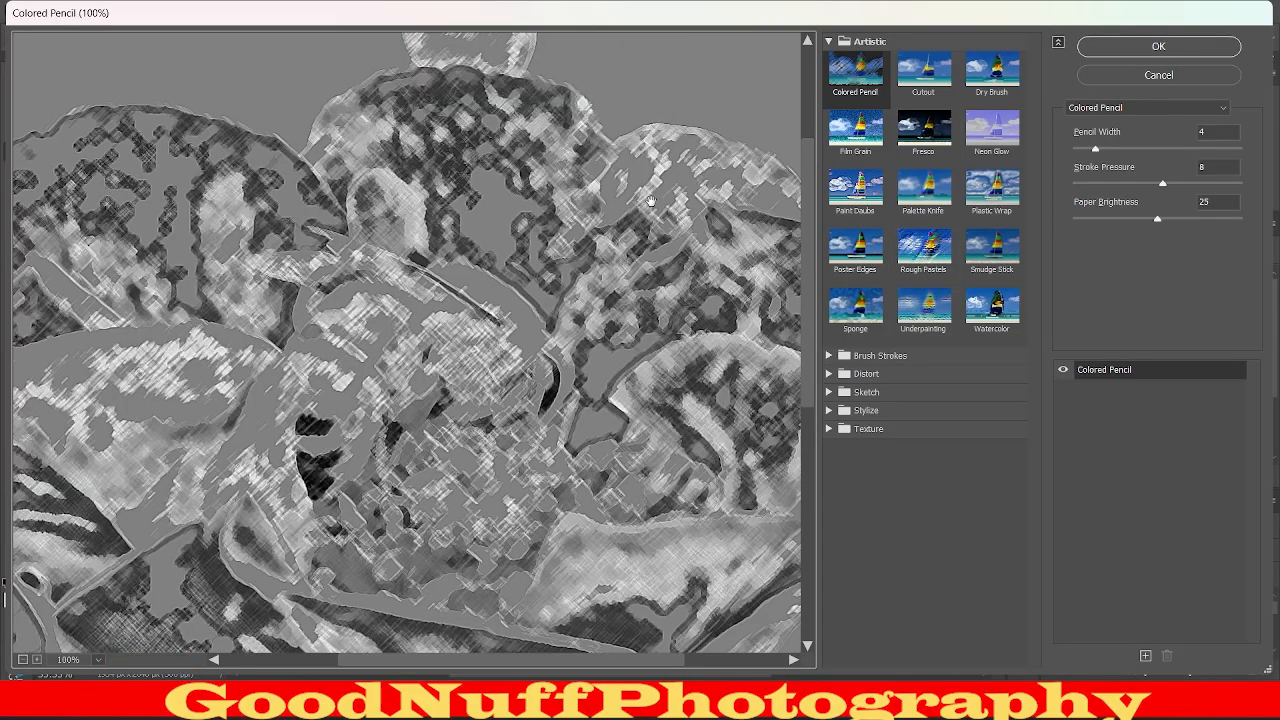
pyautogui.click(833, 195)
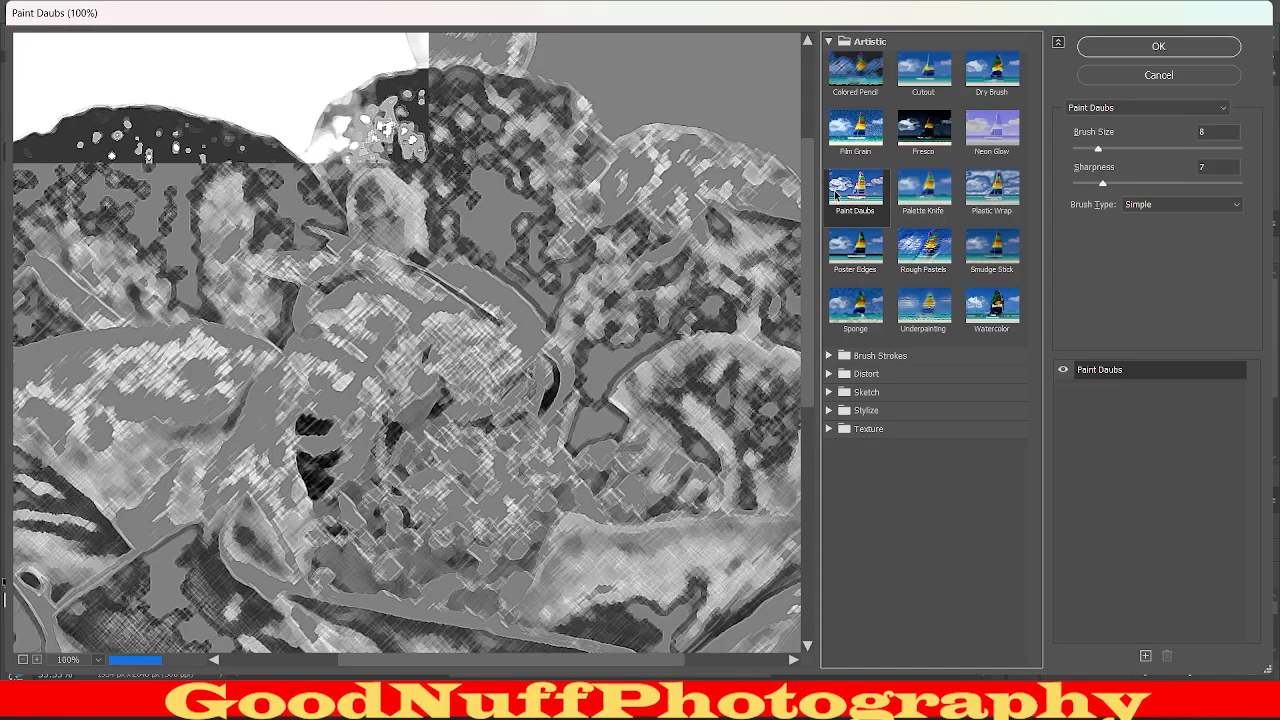
pyautogui.click(1021, 316)
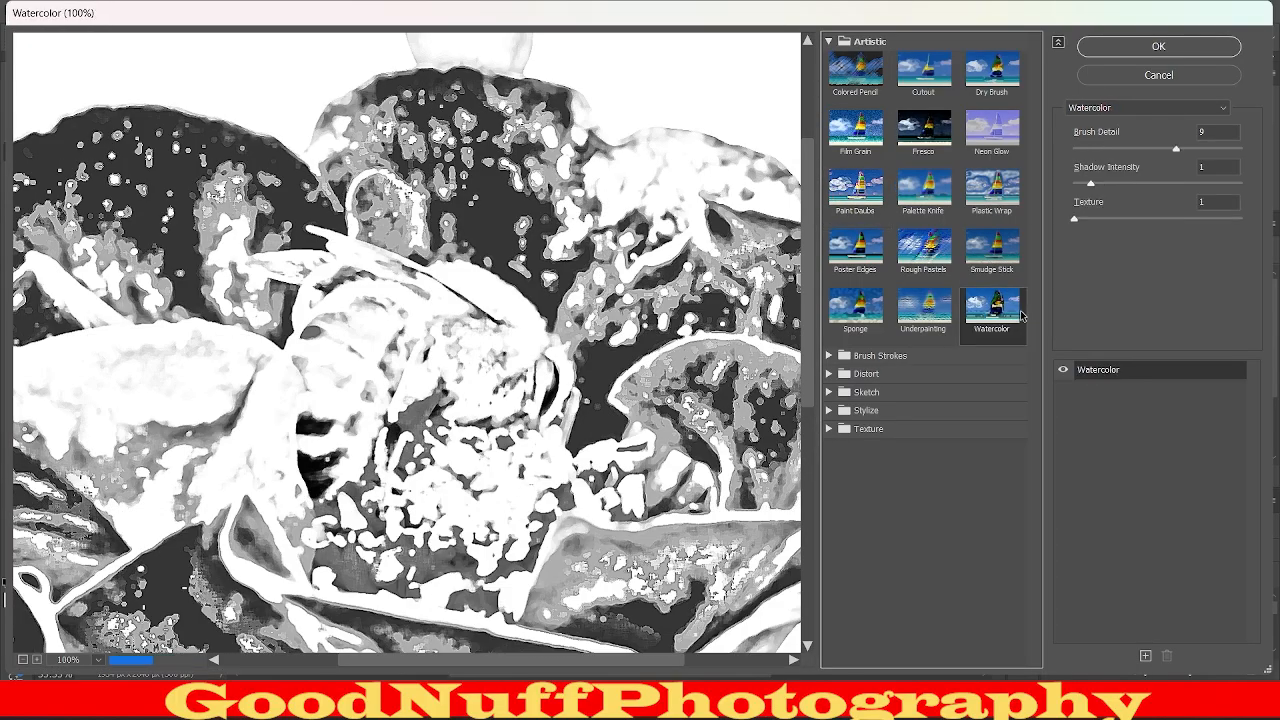
pyautogui.click(991, 130)
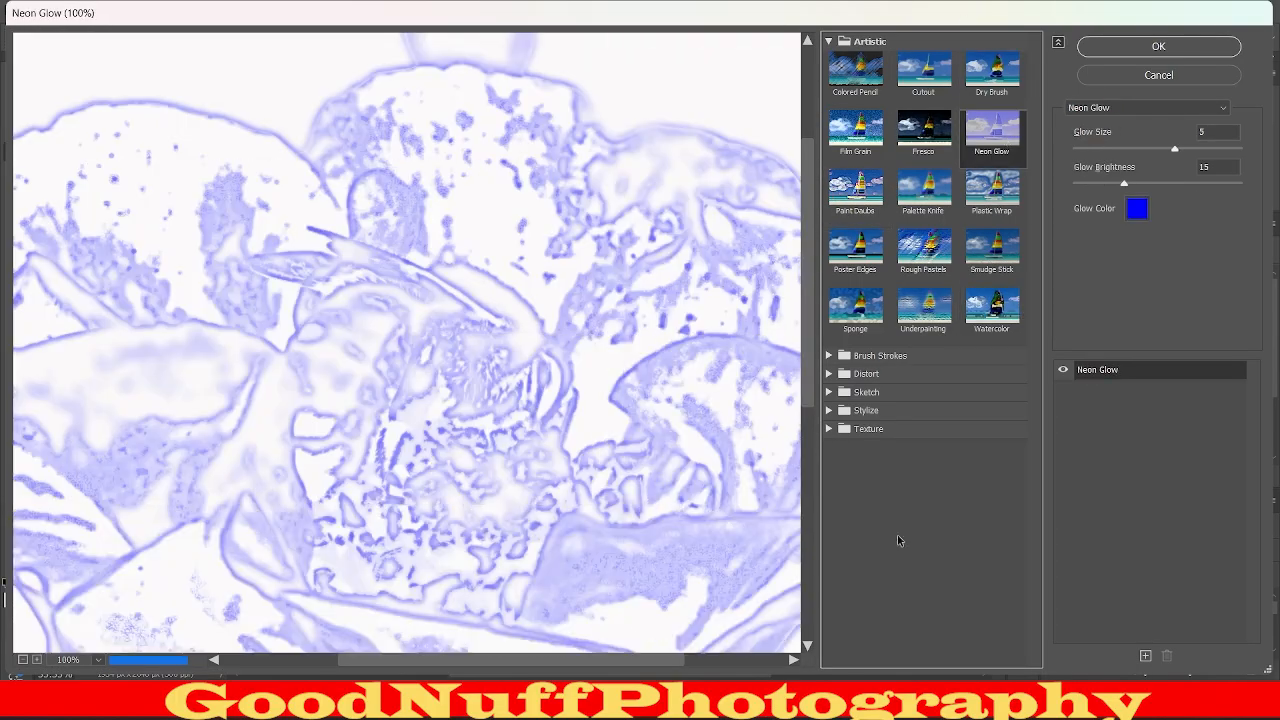
# Preview the Brush Strokes filters Accented Edges, Angled Strokes and Crosshatch on the merged layer.
pyautogui.click(860, 41)
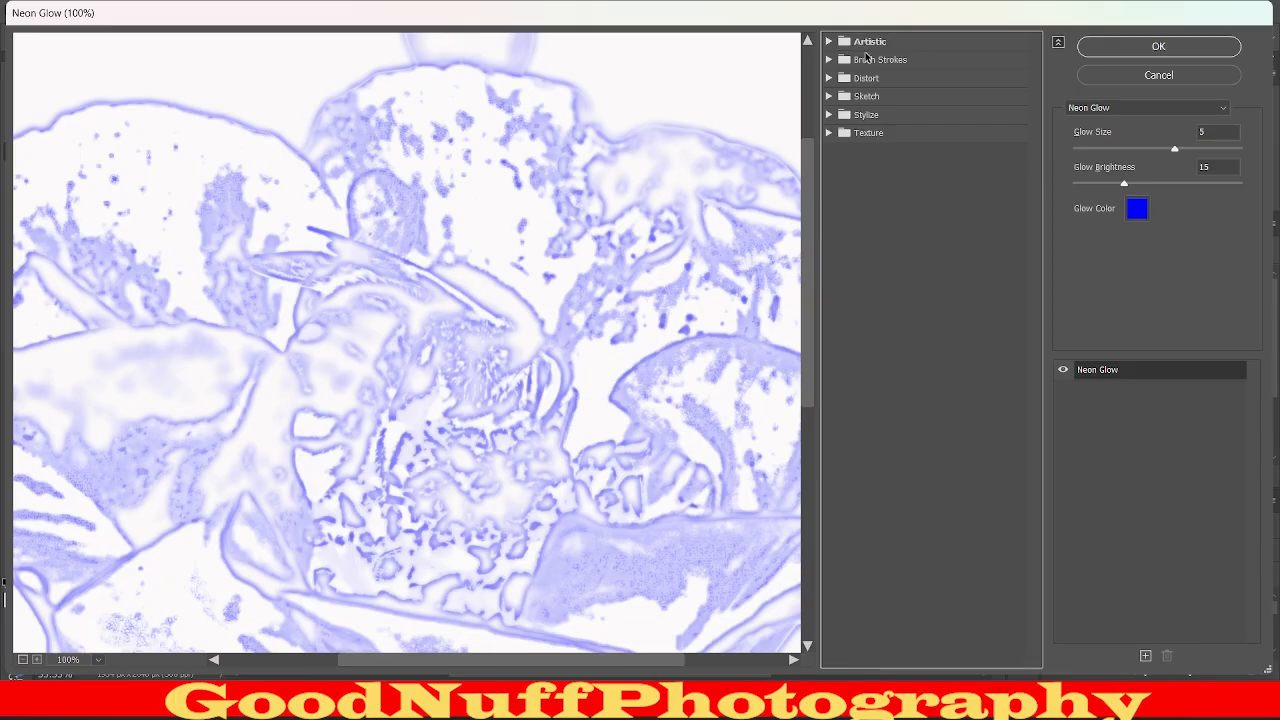
pyautogui.click(867, 59)
pyautogui.click(867, 82)
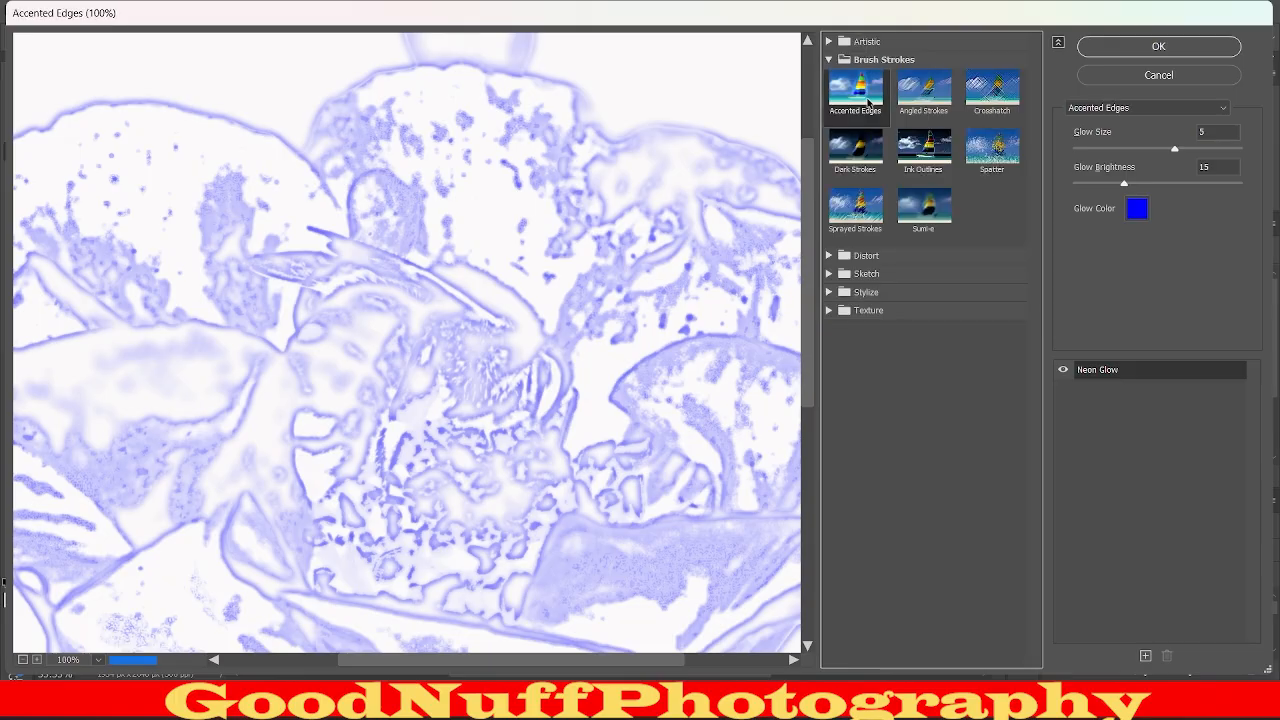
pyautogui.click(940, 100)
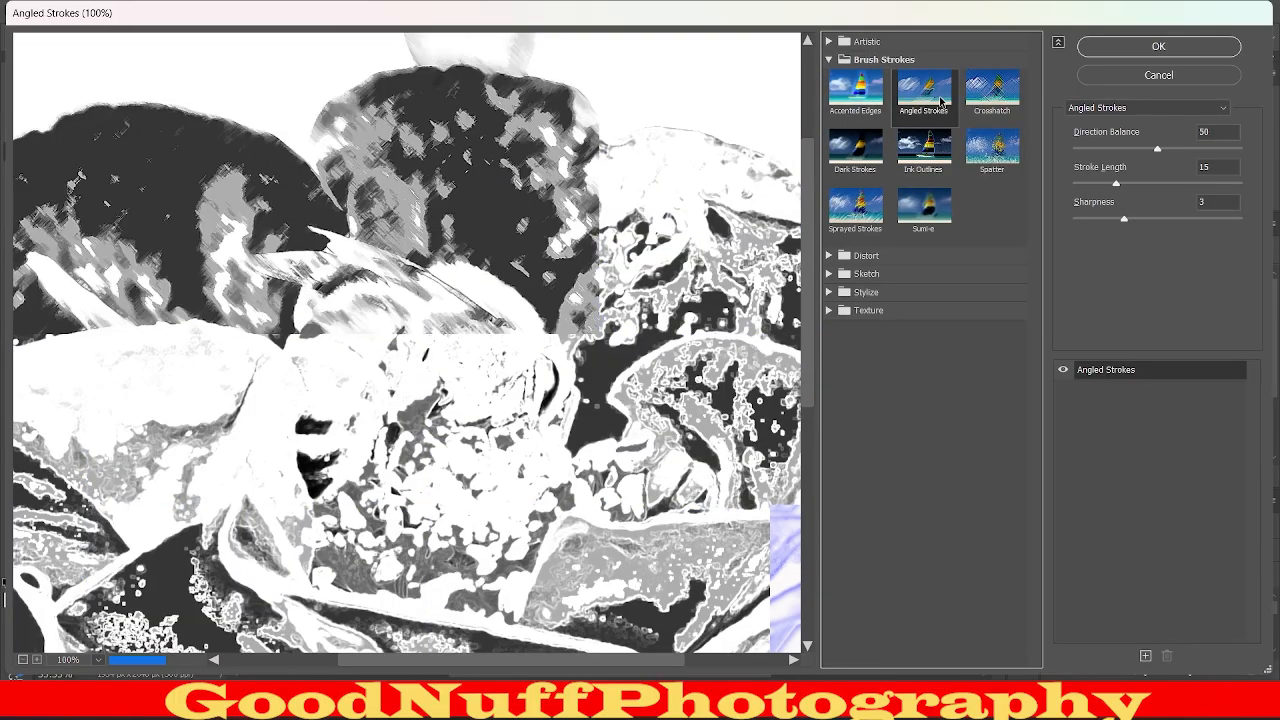
pyautogui.click(992, 100)
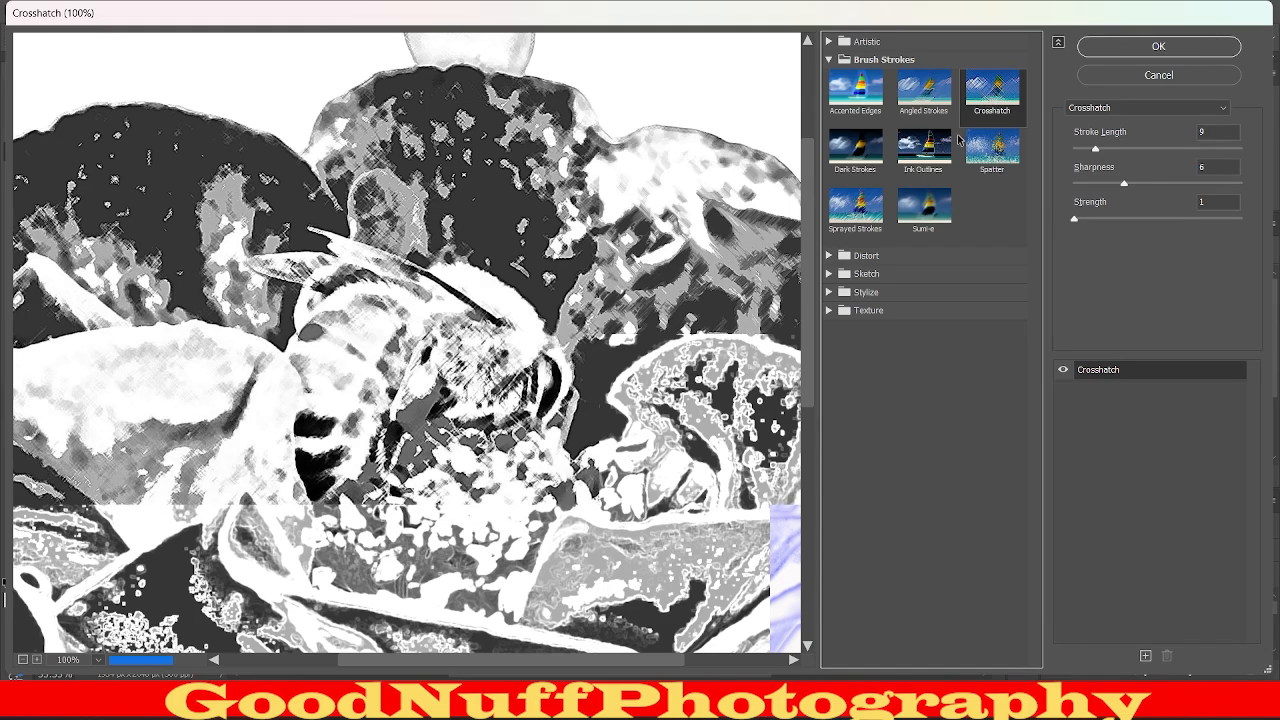
# Preview the Distort filters Diffuse Glow, Glass and Ocean Ripple on the merged layer.
pyautogui.click(918, 62)
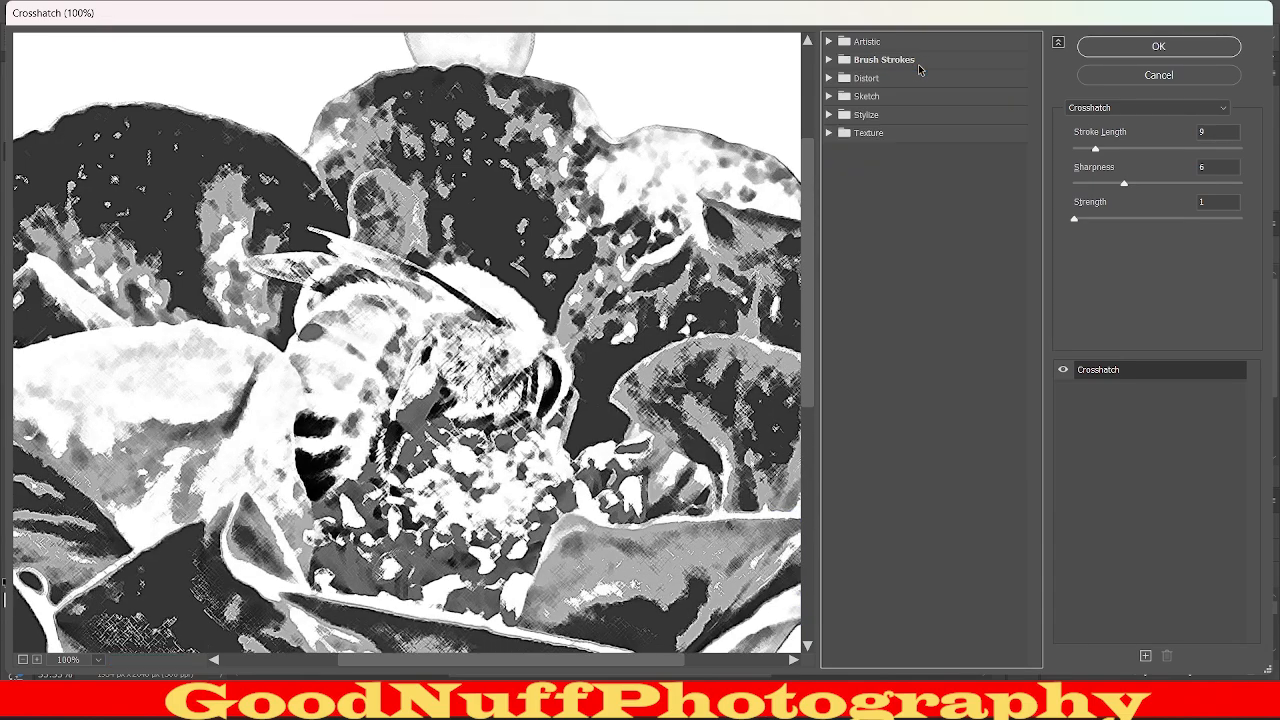
pyautogui.click(911, 82)
pyautogui.click(856, 104)
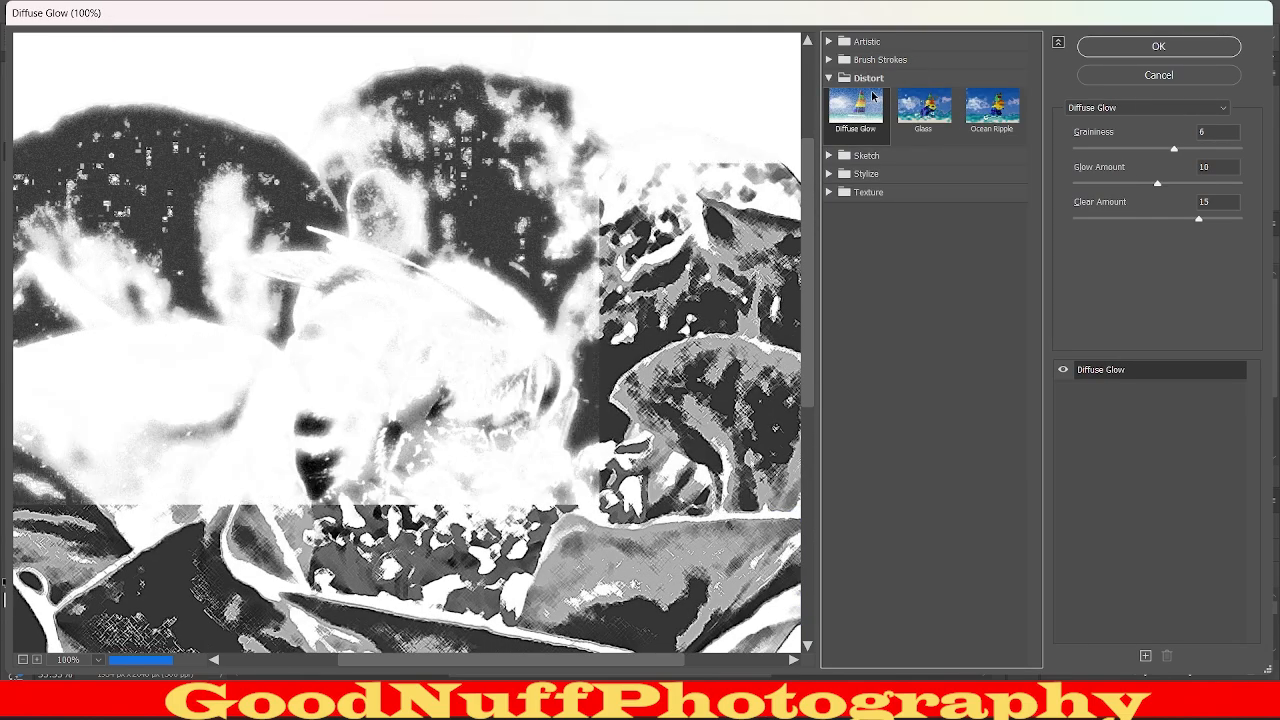
pyautogui.click(946, 105)
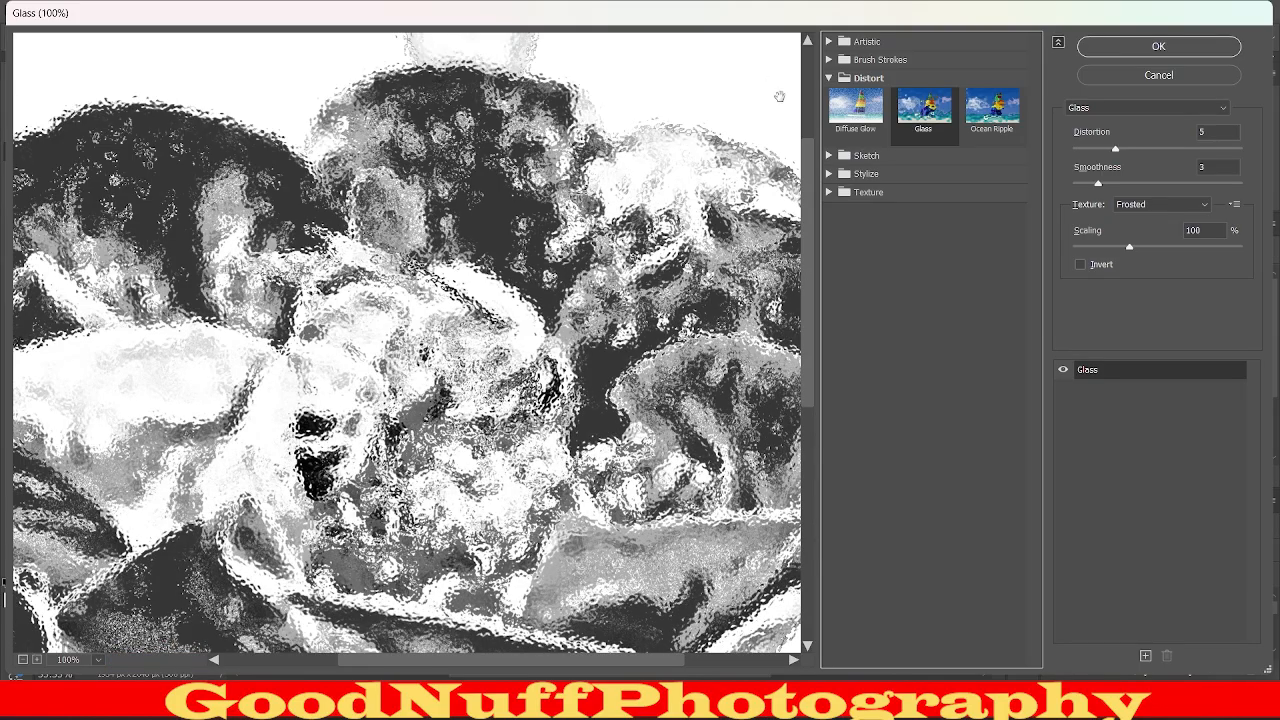
pyautogui.click(988, 130)
# Preview the Sketch filters Bas Relief, Photocopy, Note Paper, Halftone Pattern and Graphic Pen on the merged layer.
pyautogui.click(924, 82)
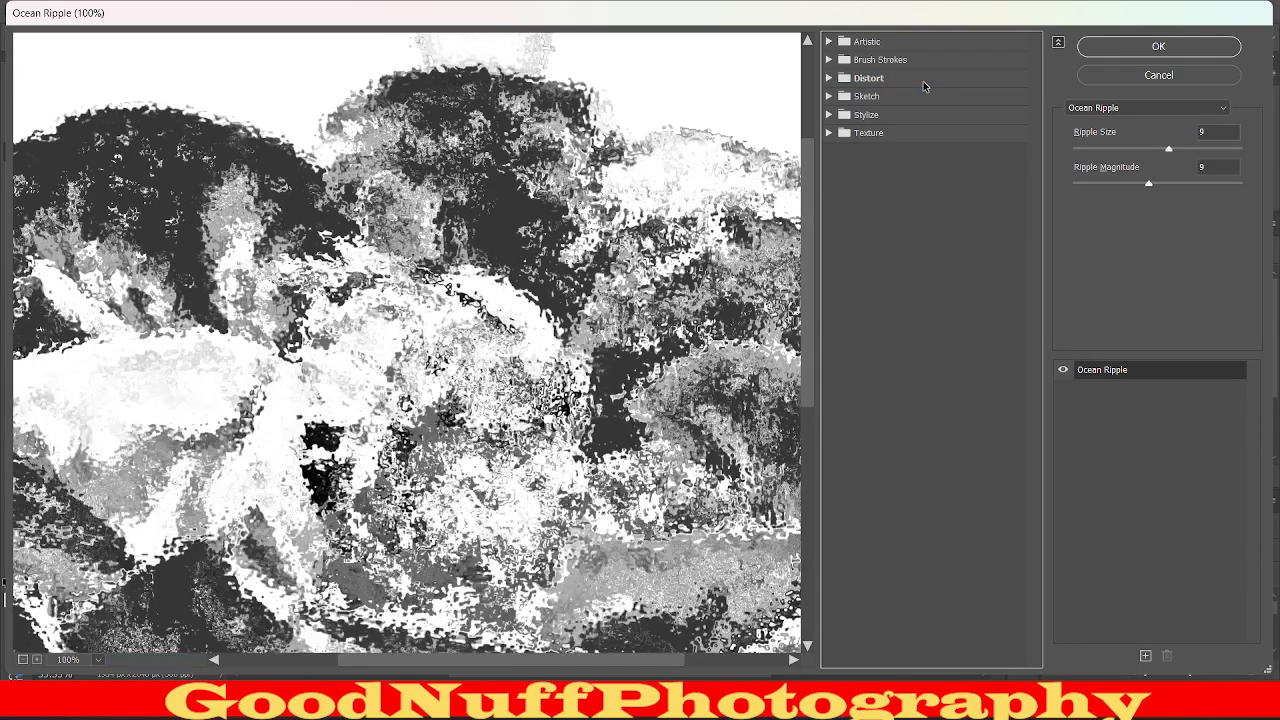
pyautogui.click(916, 97)
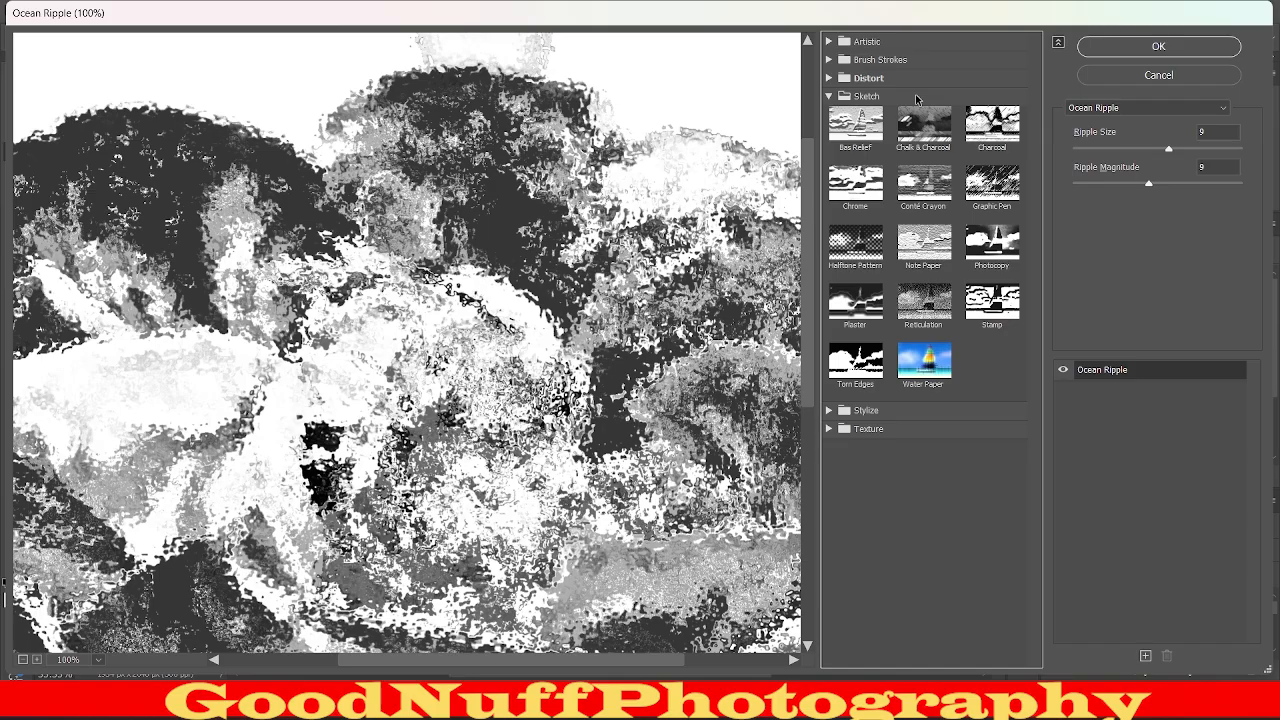
pyautogui.click(880, 135)
pyautogui.click(990, 245)
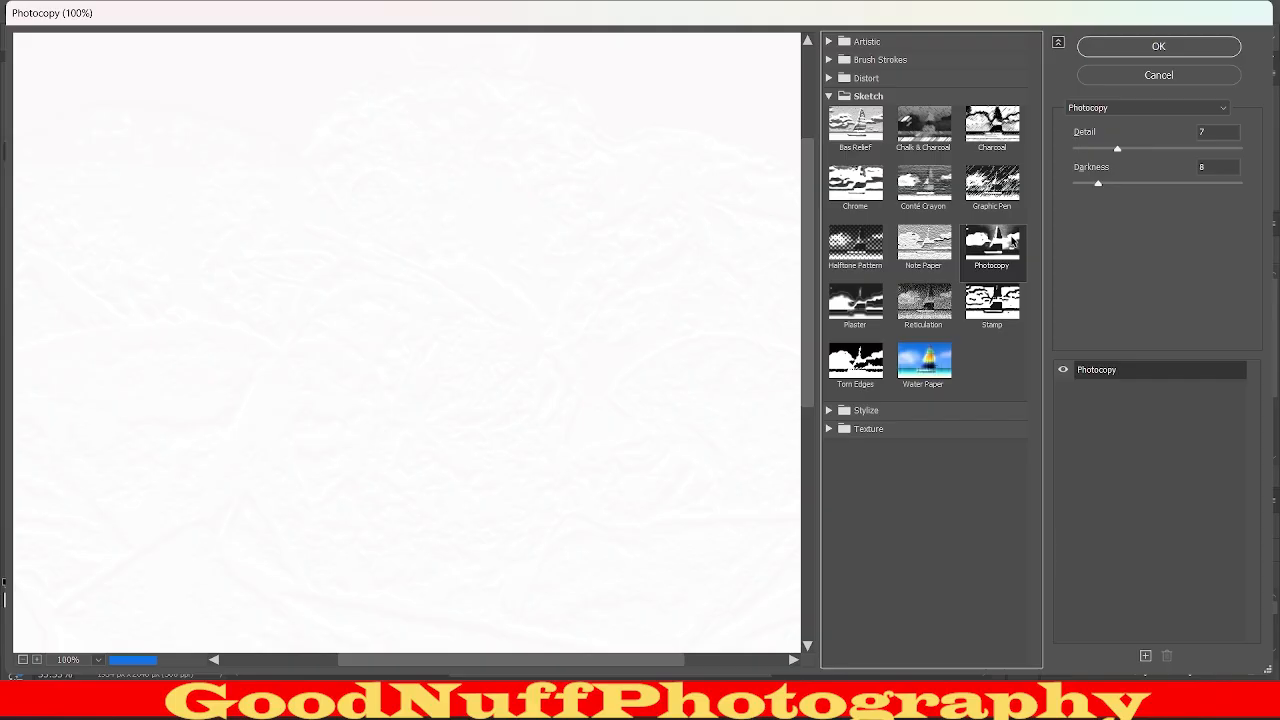
pyautogui.click(941, 255)
pyautogui.click(863, 268)
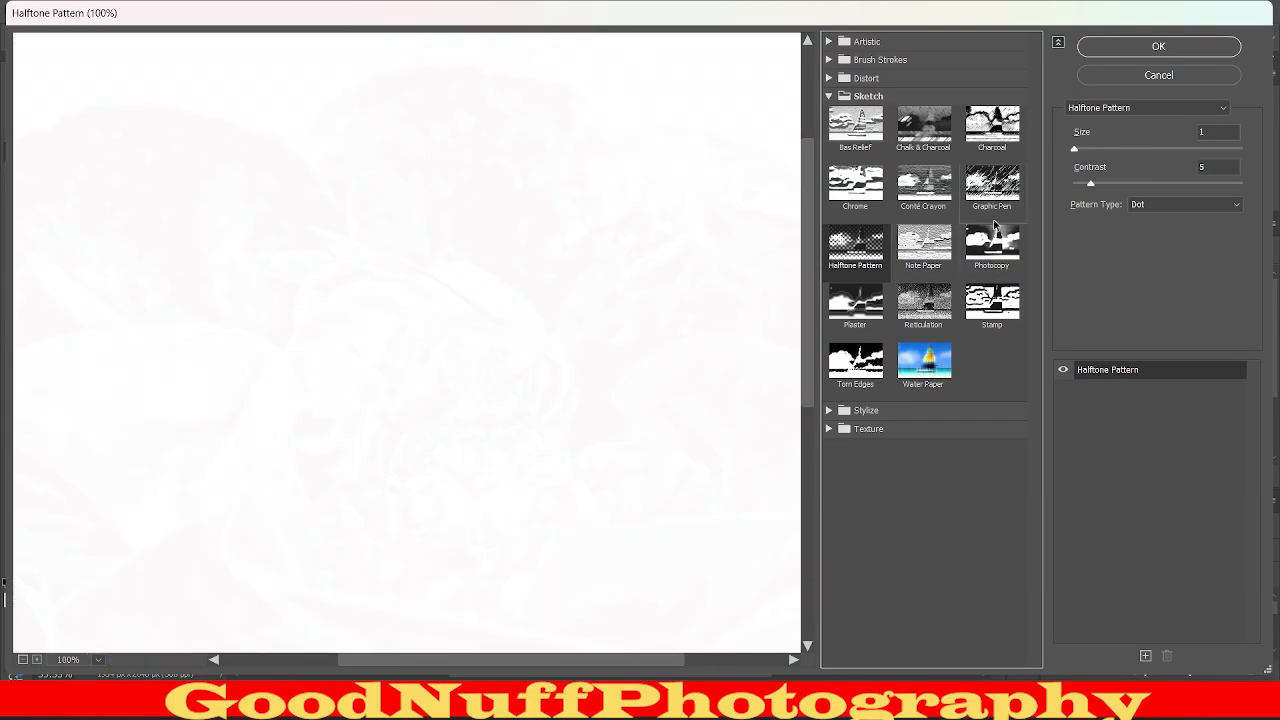
pyautogui.click(995, 212)
pyautogui.click(869, 97)
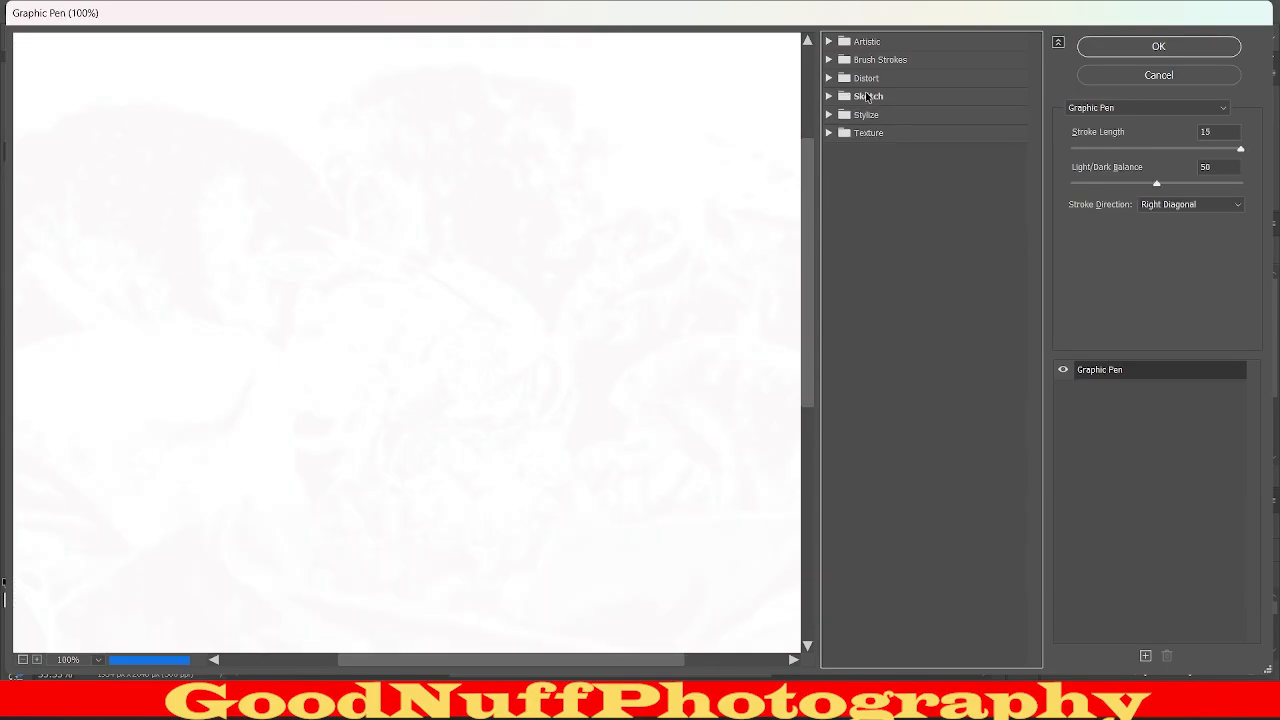
# Preview the Texture filters Craquelure, Grain, Mosaic Tiles, Stained Glass, Patchwork and Texturizer on the merged layer.
pyautogui.click(876, 134)
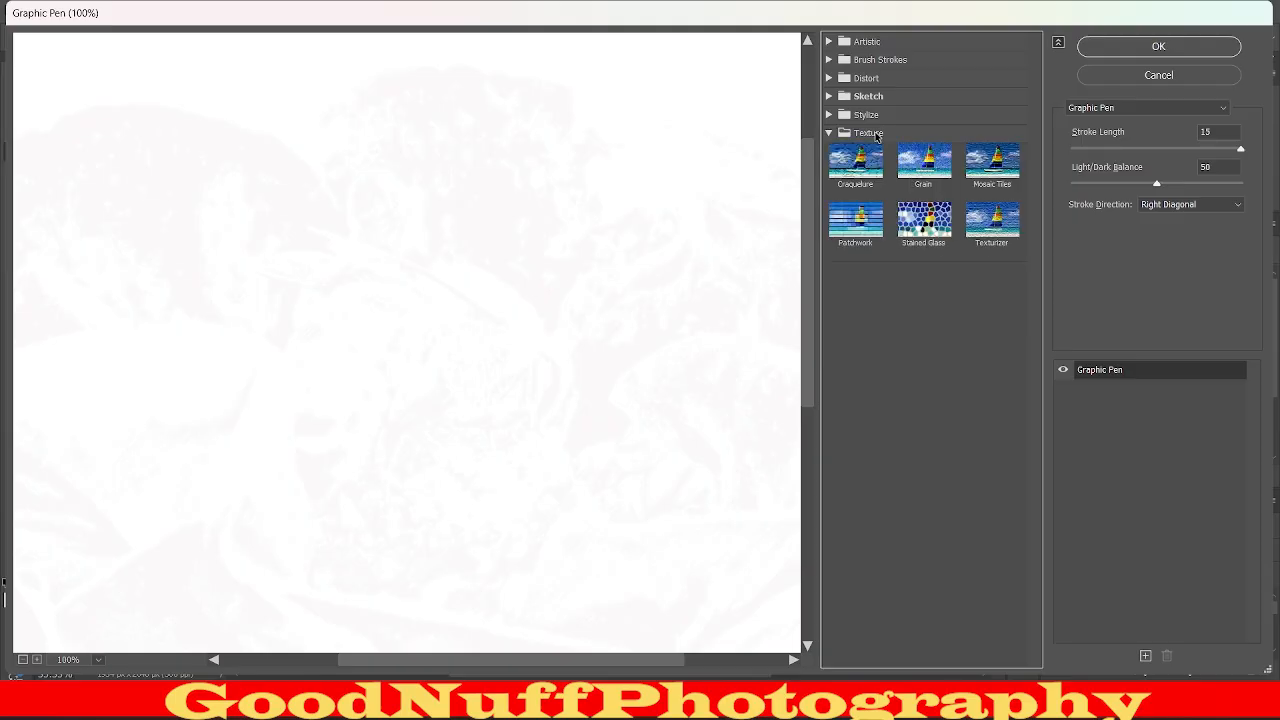
pyautogui.click(870, 160)
pyautogui.click(948, 173)
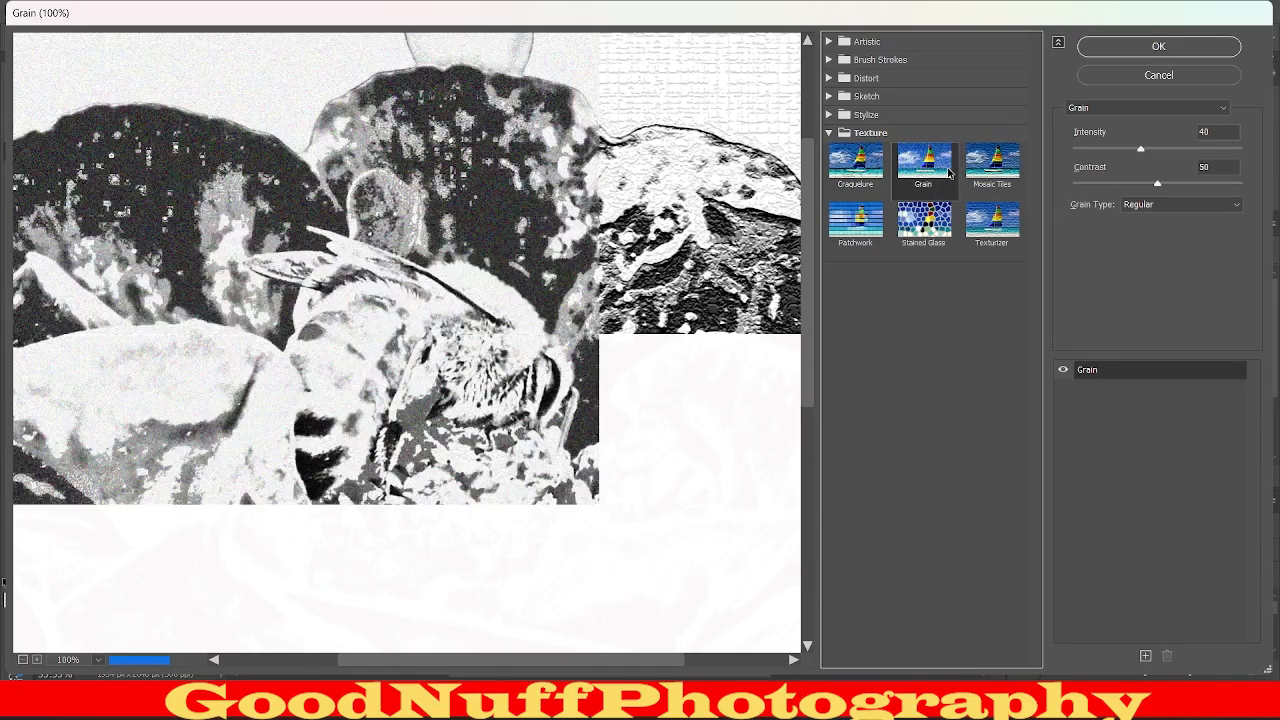
pyautogui.click(990, 172)
pyautogui.click(992, 220)
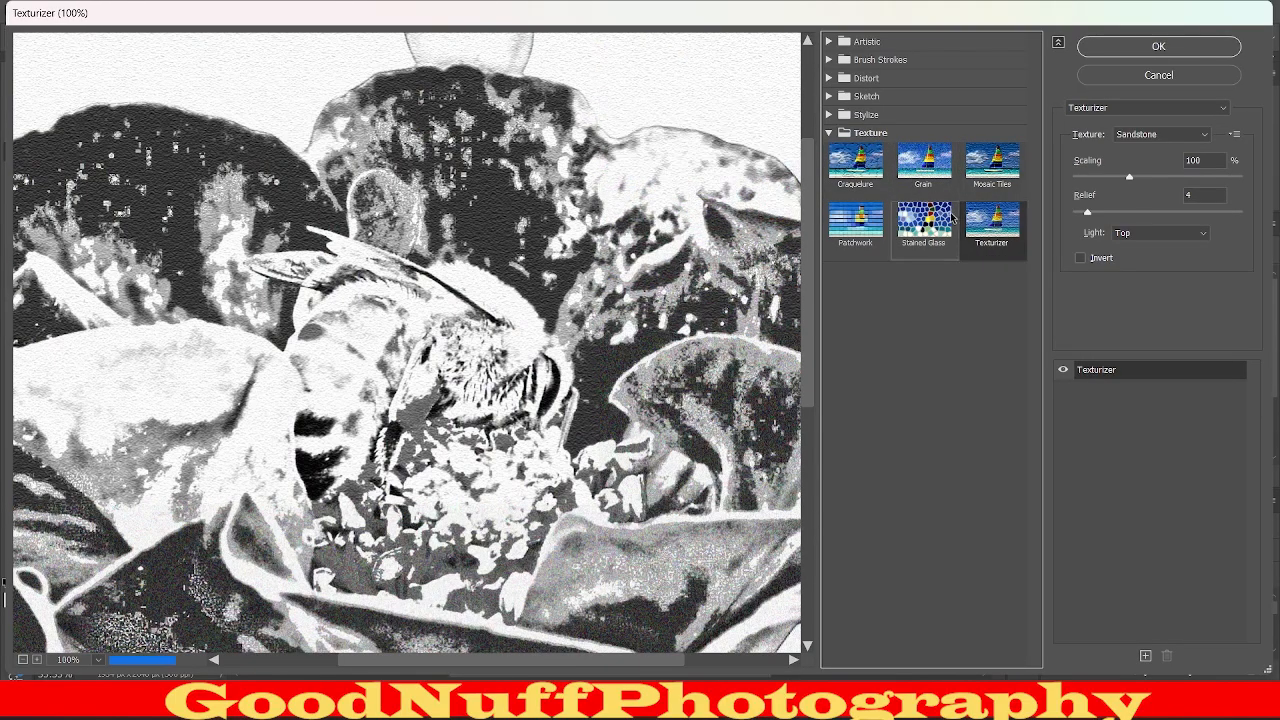
pyautogui.click(895, 222)
pyautogui.click(856, 219)
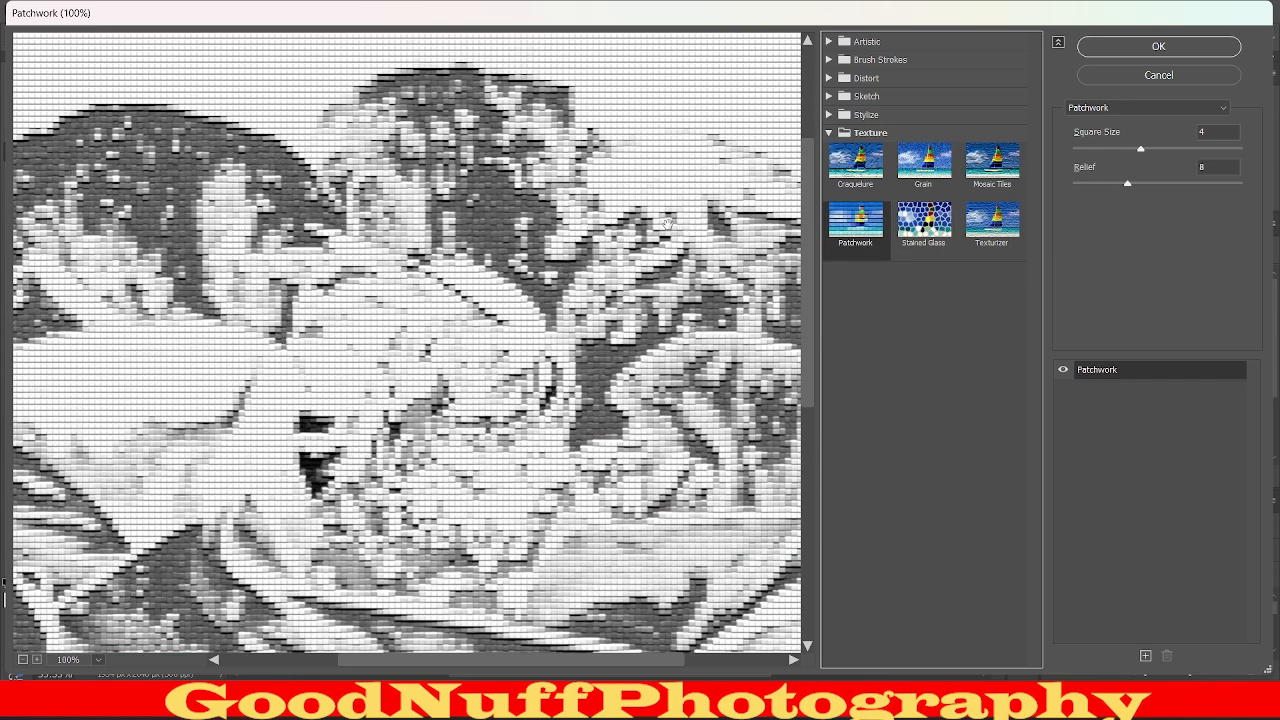
pyautogui.click(966, 226)
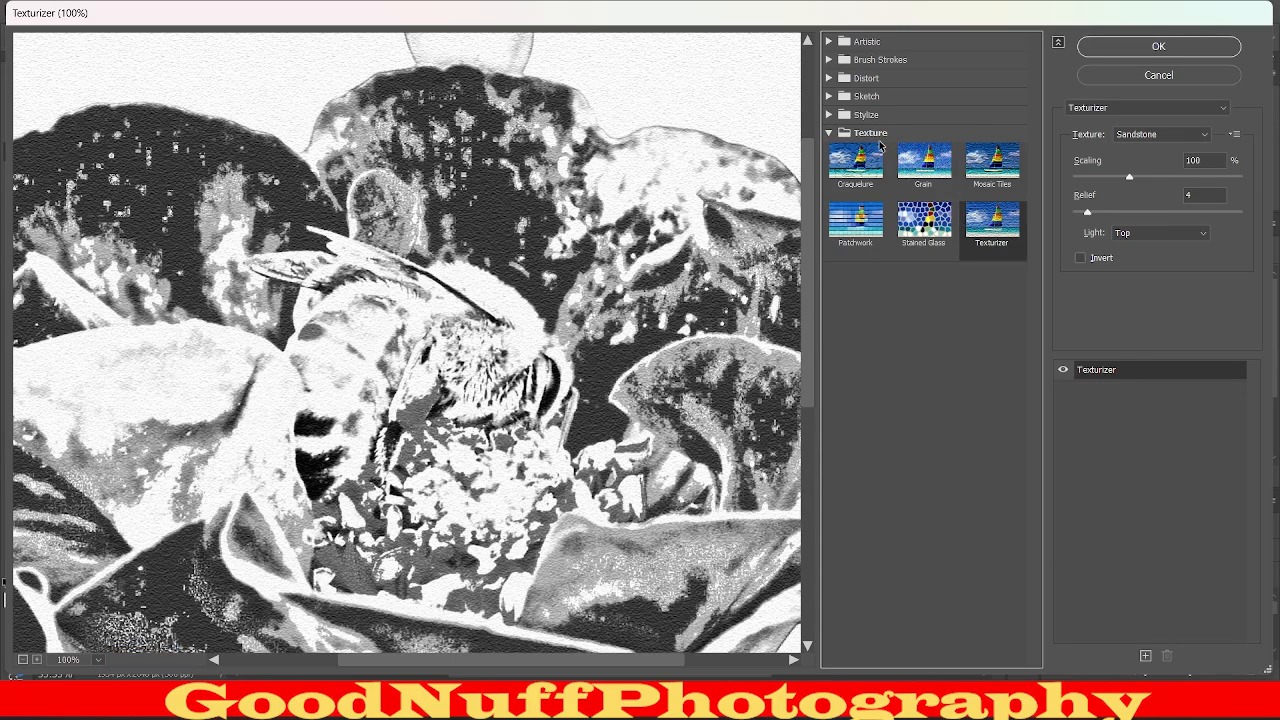
pyautogui.click(849, 134)
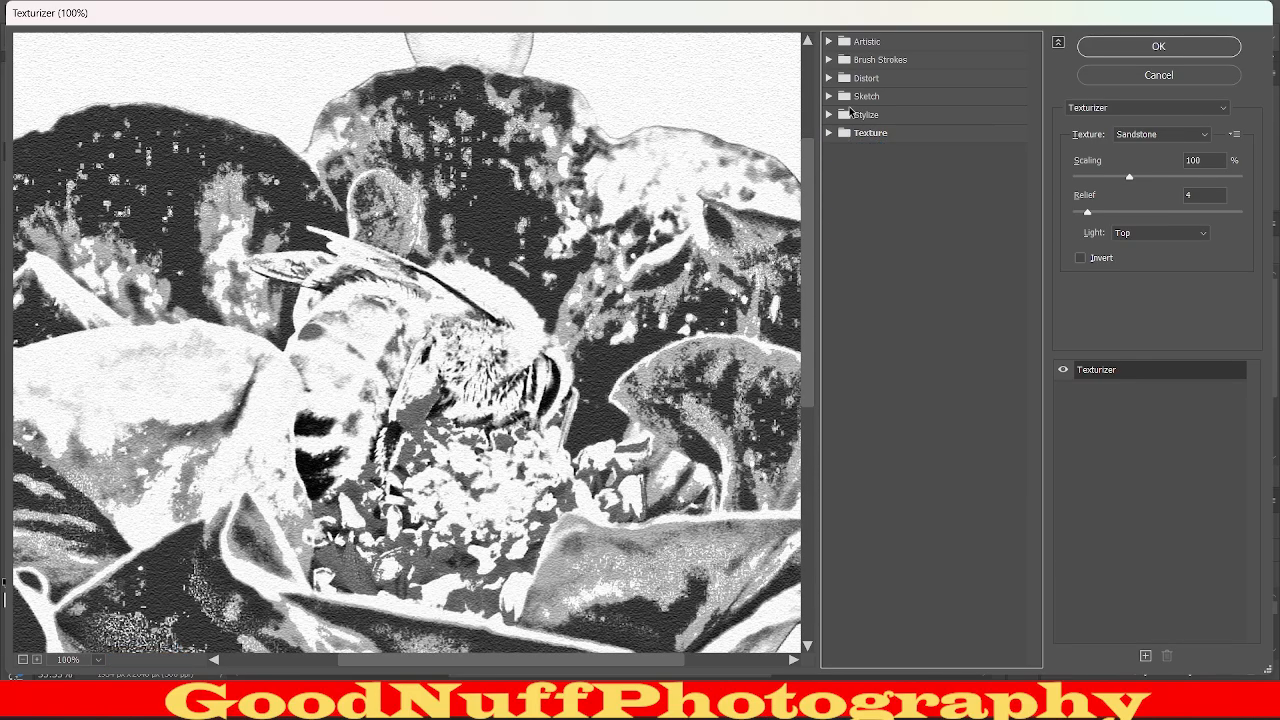
# Choose the Glowing Edges filter from the Stylize group and examine its preview across the bee, flower and stem.
pyautogui.click(850, 114)
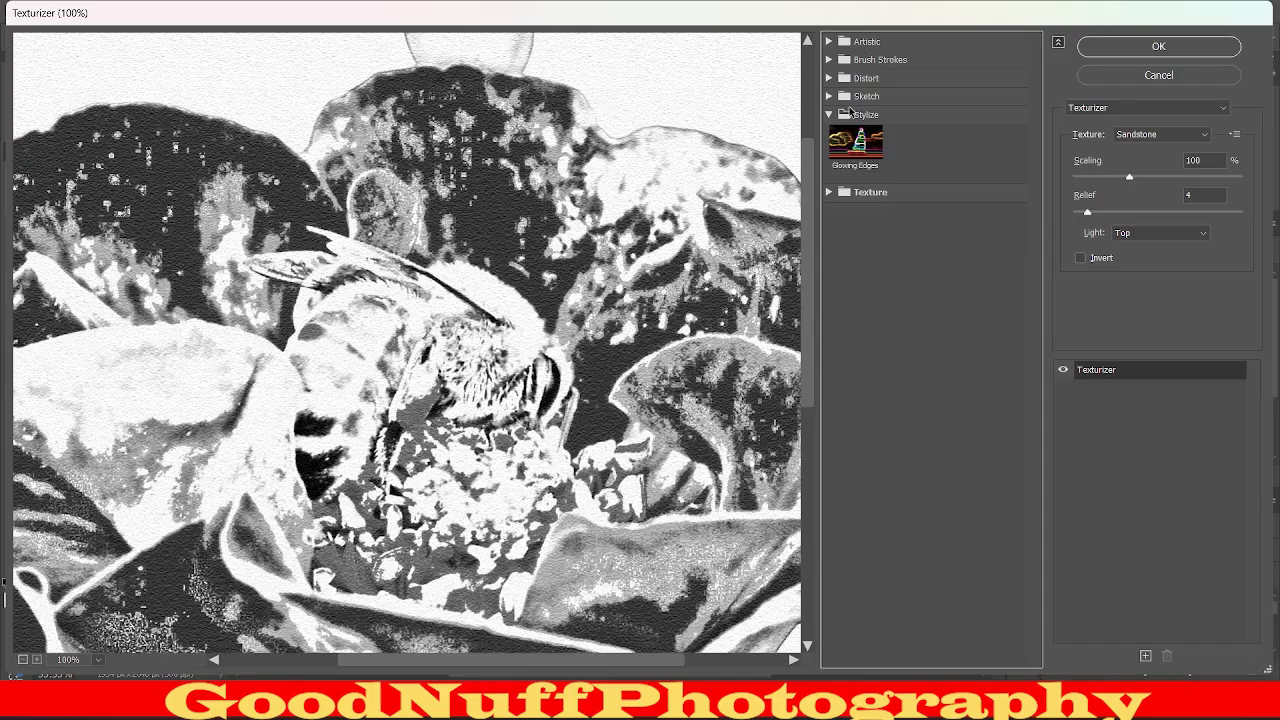
pyautogui.click(856, 146)
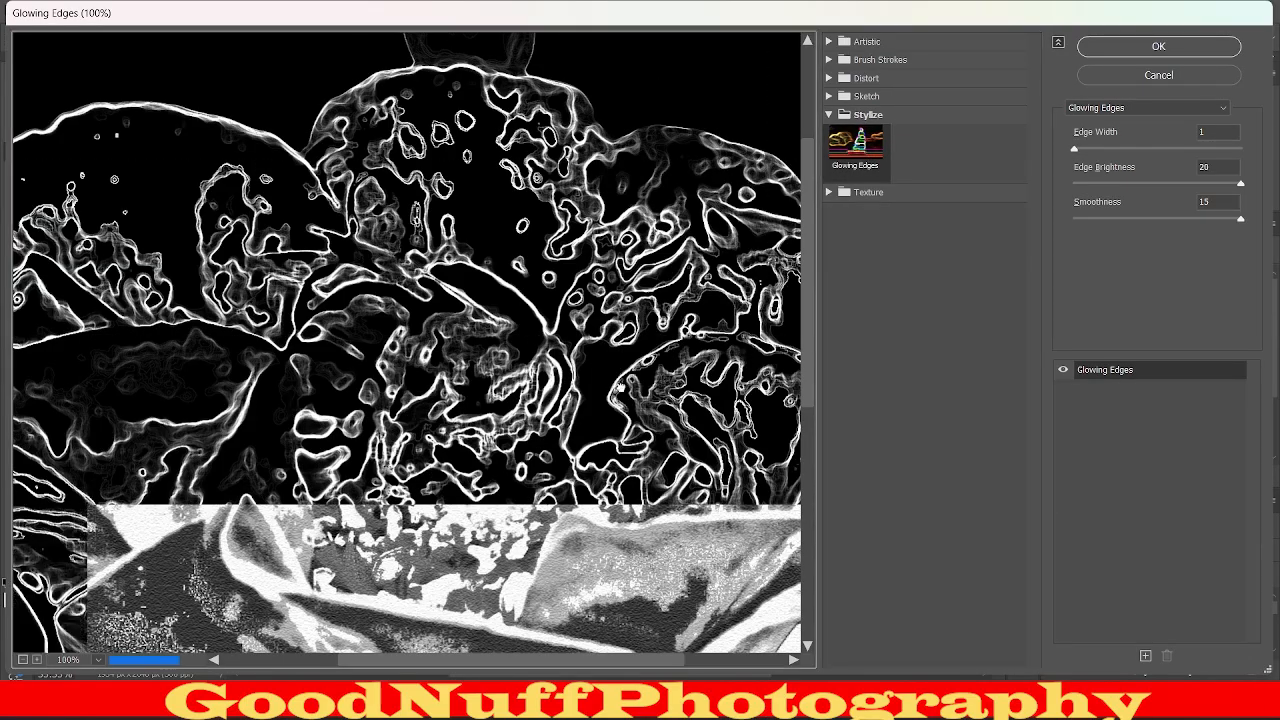
pyautogui.moveTo(663, 384); pyautogui.dragTo(553, 219)
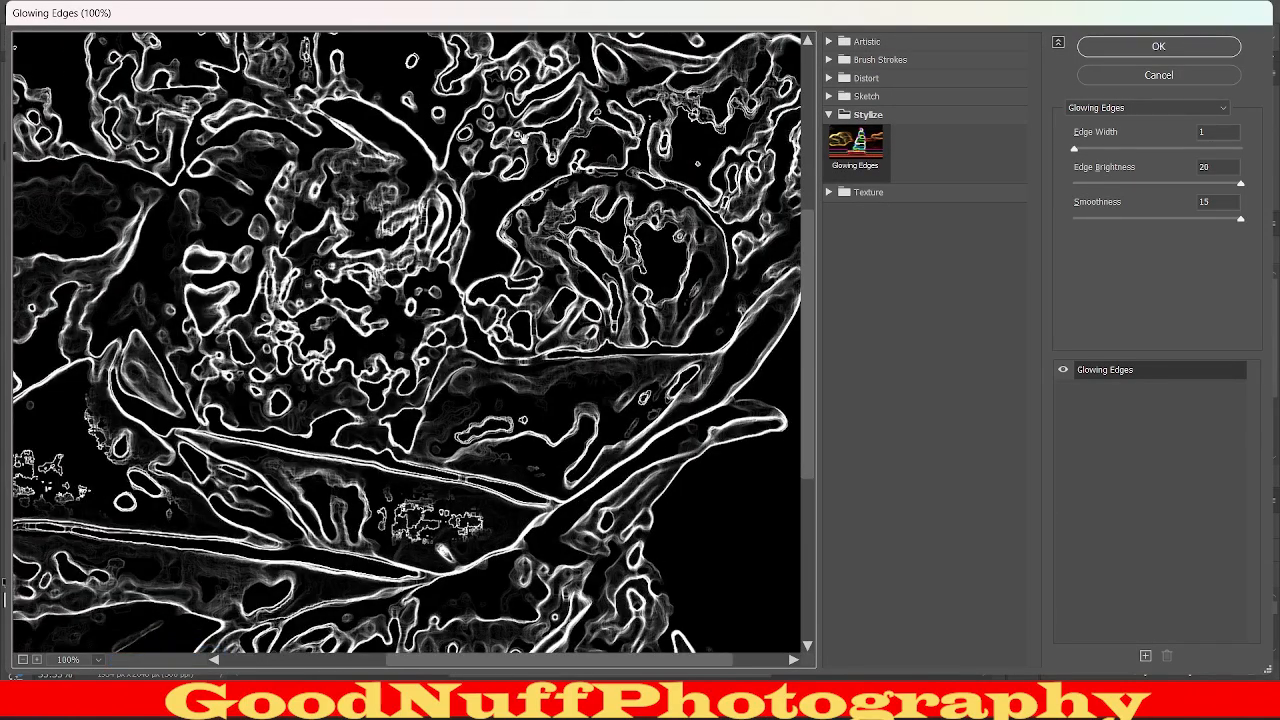
pyautogui.moveTo(478, 301); pyautogui.dragTo(602, 461)
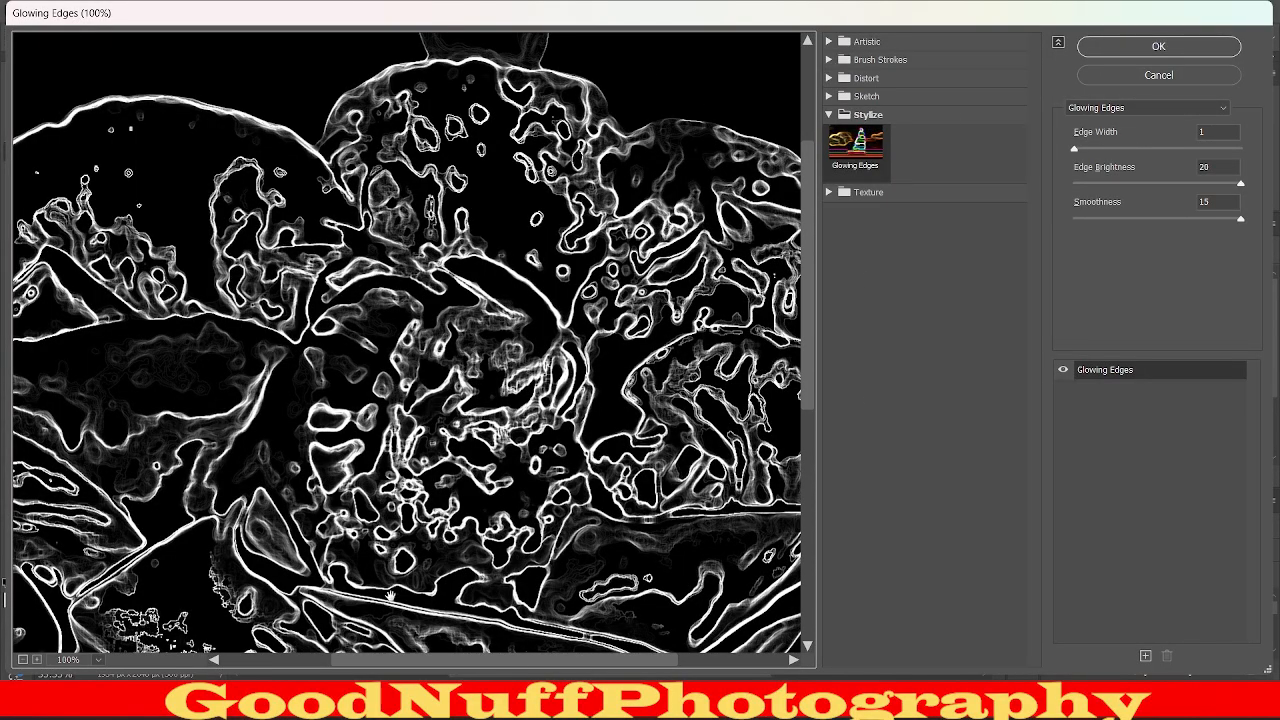
pyautogui.scroll(-4, 474, 364)
pyautogui.scroll(4, 474, 364)
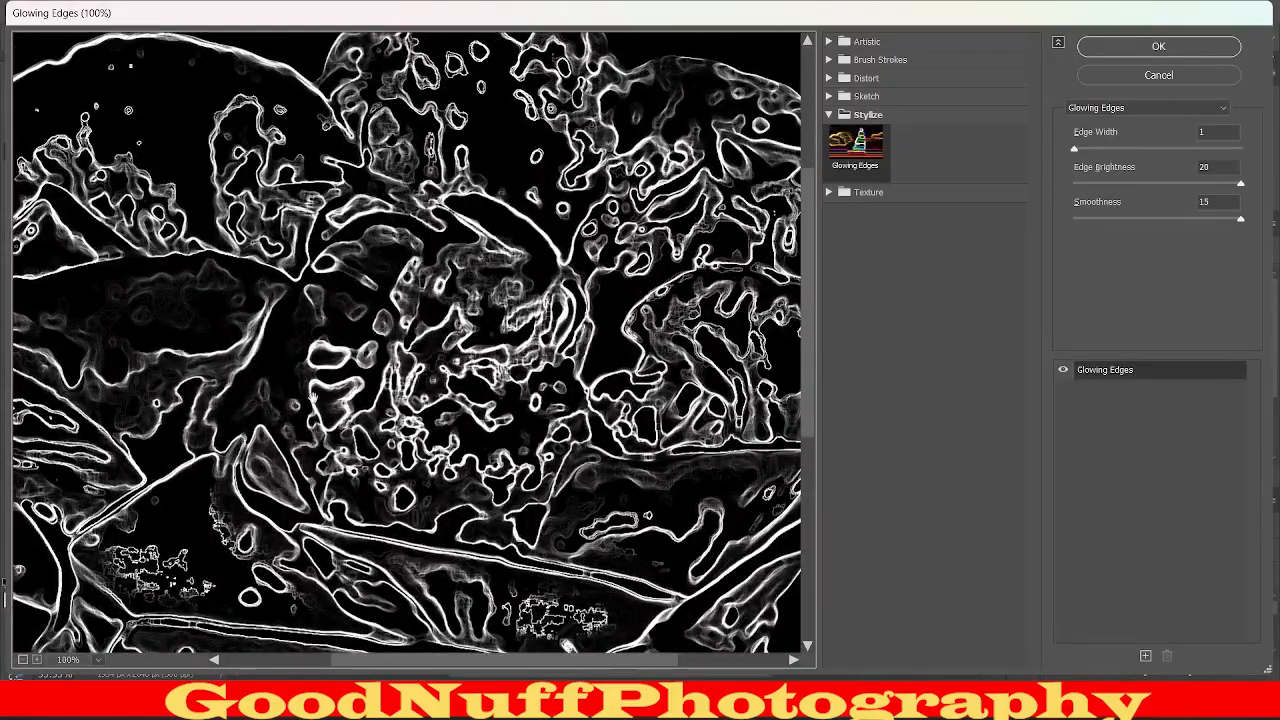
pyautogui.scroll(3, 451, 287)
pyautogui.scroll(-10, 451, 287)
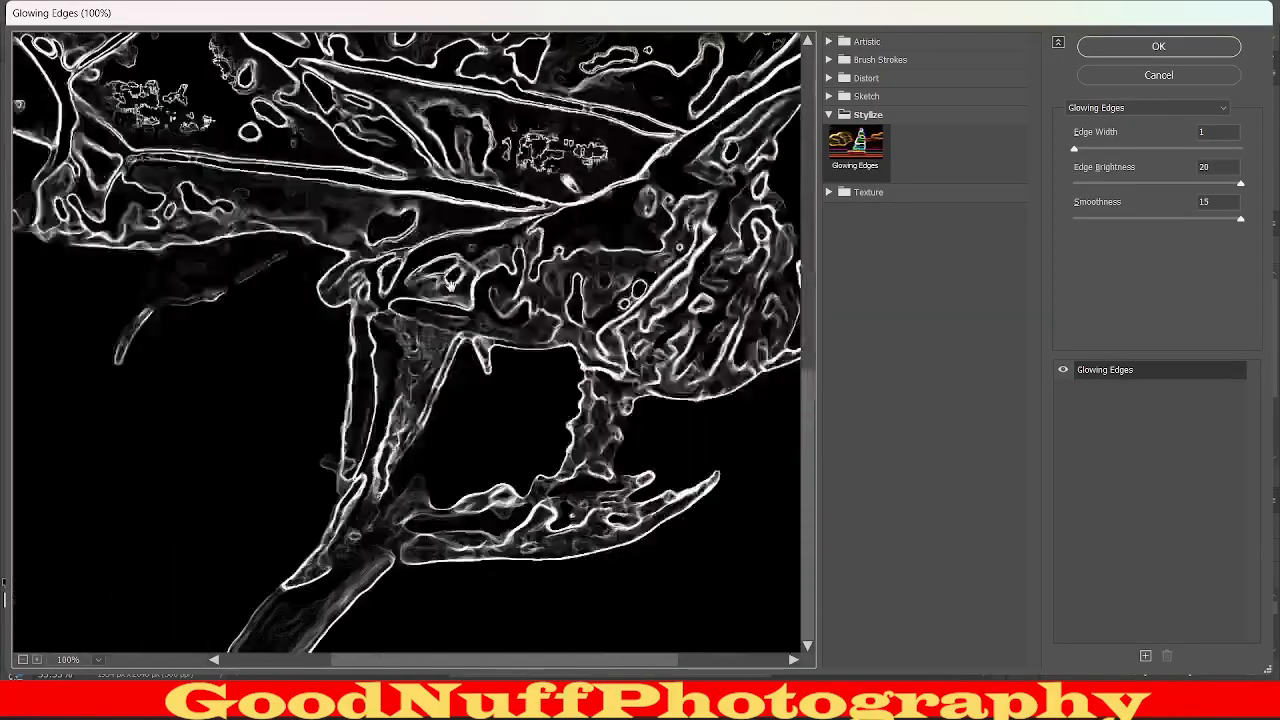
pyautogui.scroll(10, 451, 287)
pyautogui.scroll(-6, 451, 287)
pyautogui.scroll(5, 451, 287)
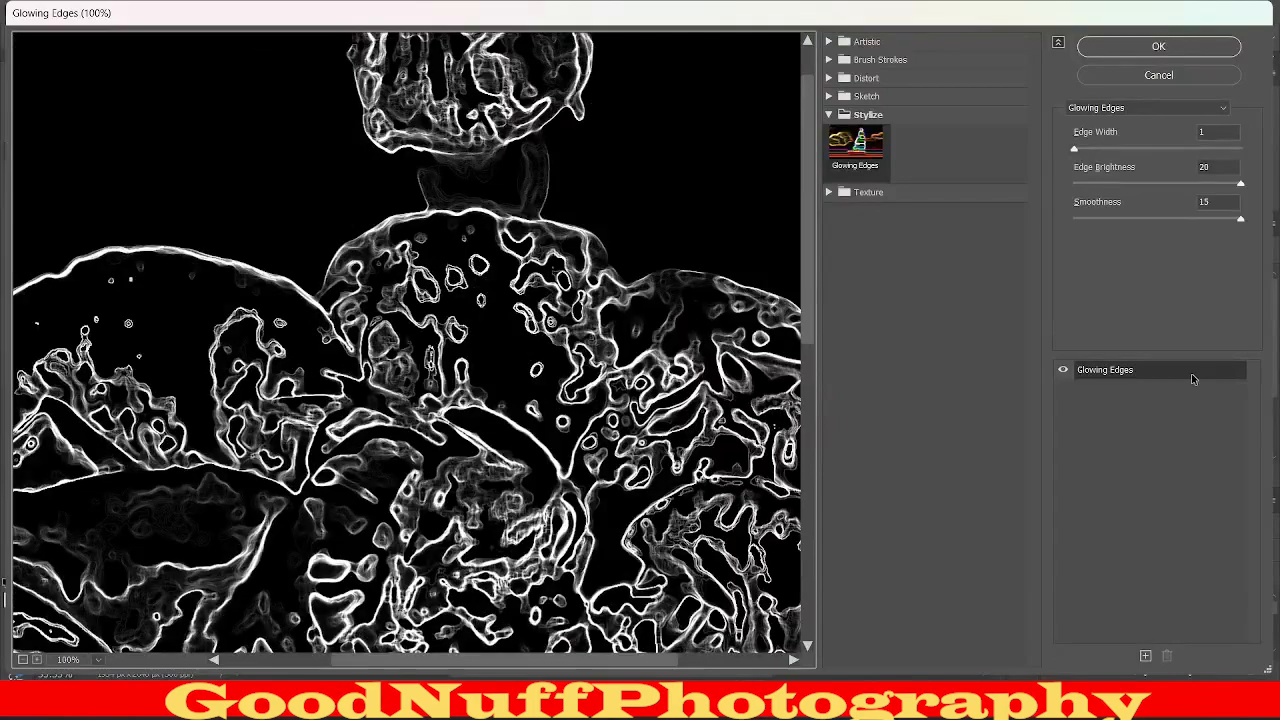
# Try Glowing Edges with Edge Width 14 and with Edge Brightness 0, returning them to 1 and 20.
pyautogui.moveTo(1078, 148); pyautogui.dragTo(1277, 157)
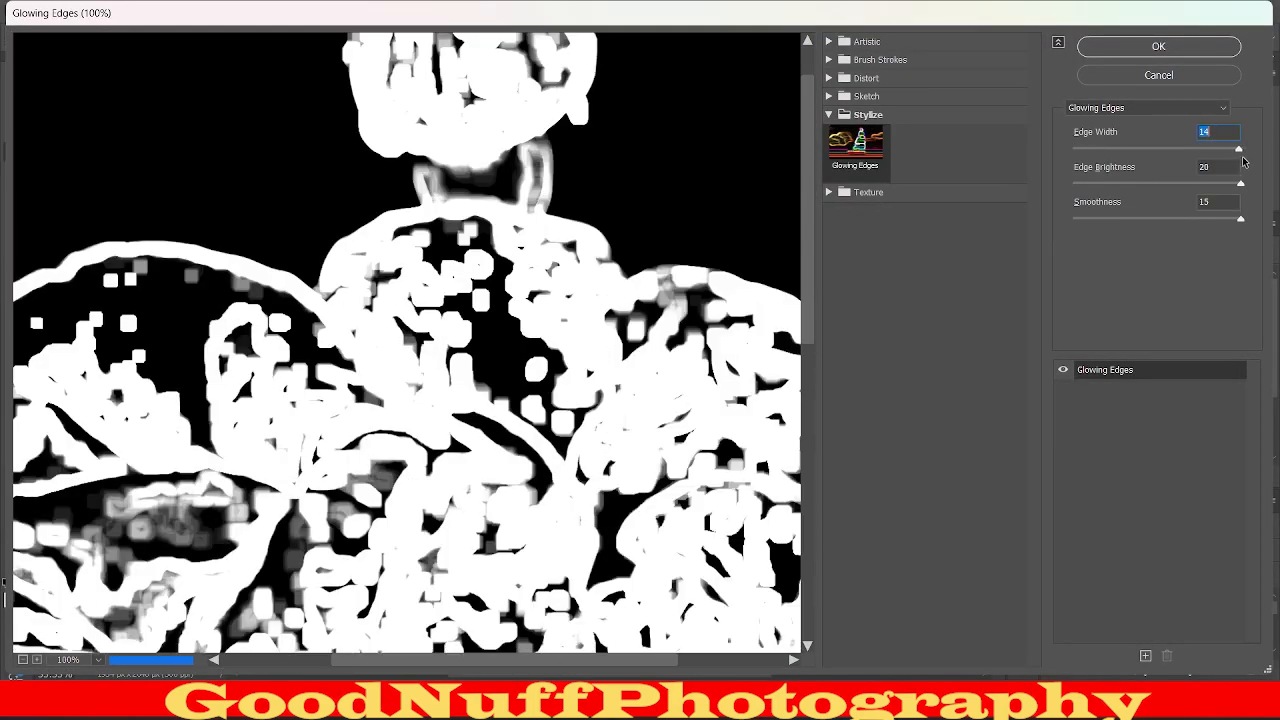
pyautogui.scroll(-3, 652, 408)
pyautogui.scroll(4, 652, 408)
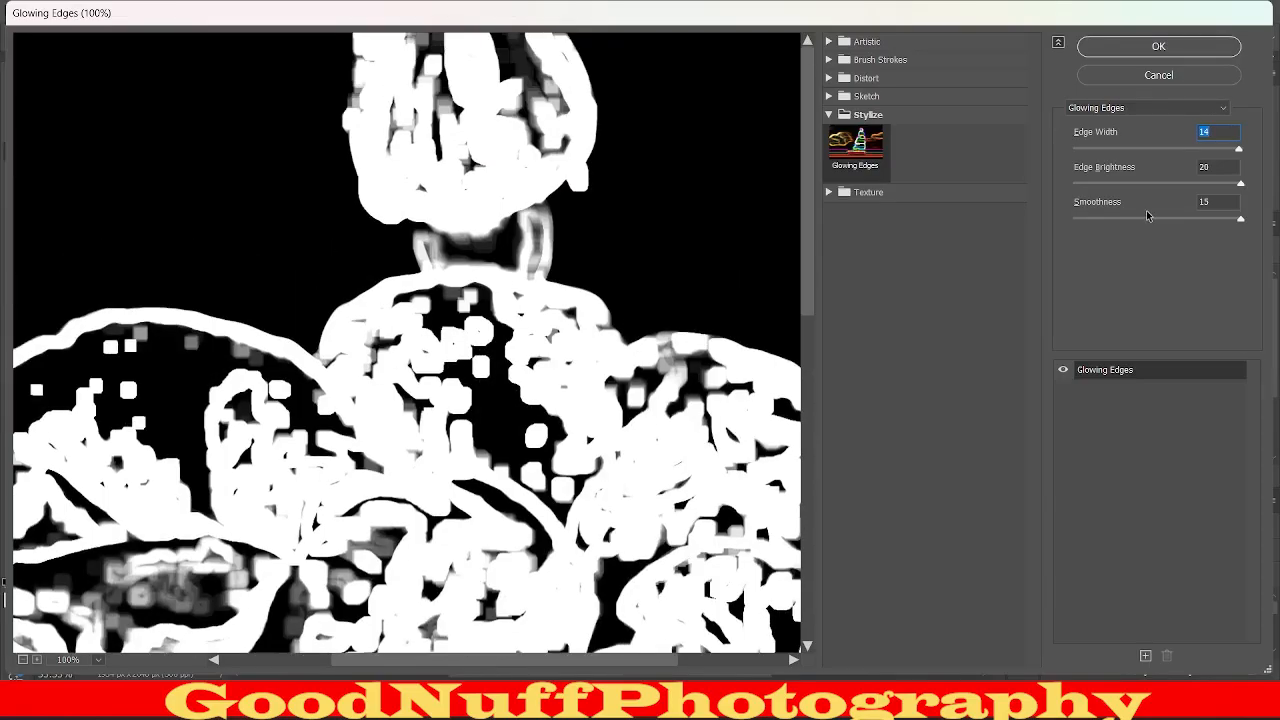
pyautogui.moveTo(1239, 151); pyautogui.dragTo(1062, 165)
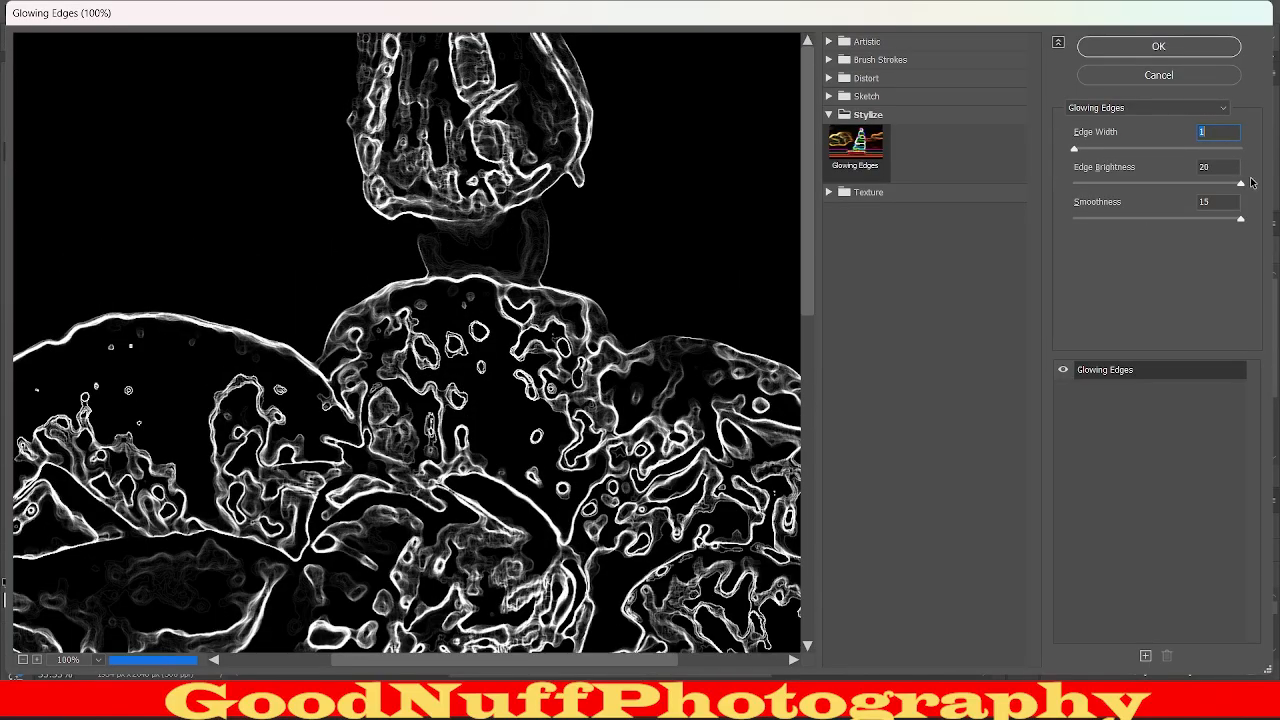
pyautogui.moveTo(1241, 184); pyautogui.dragTo(1085, 205)
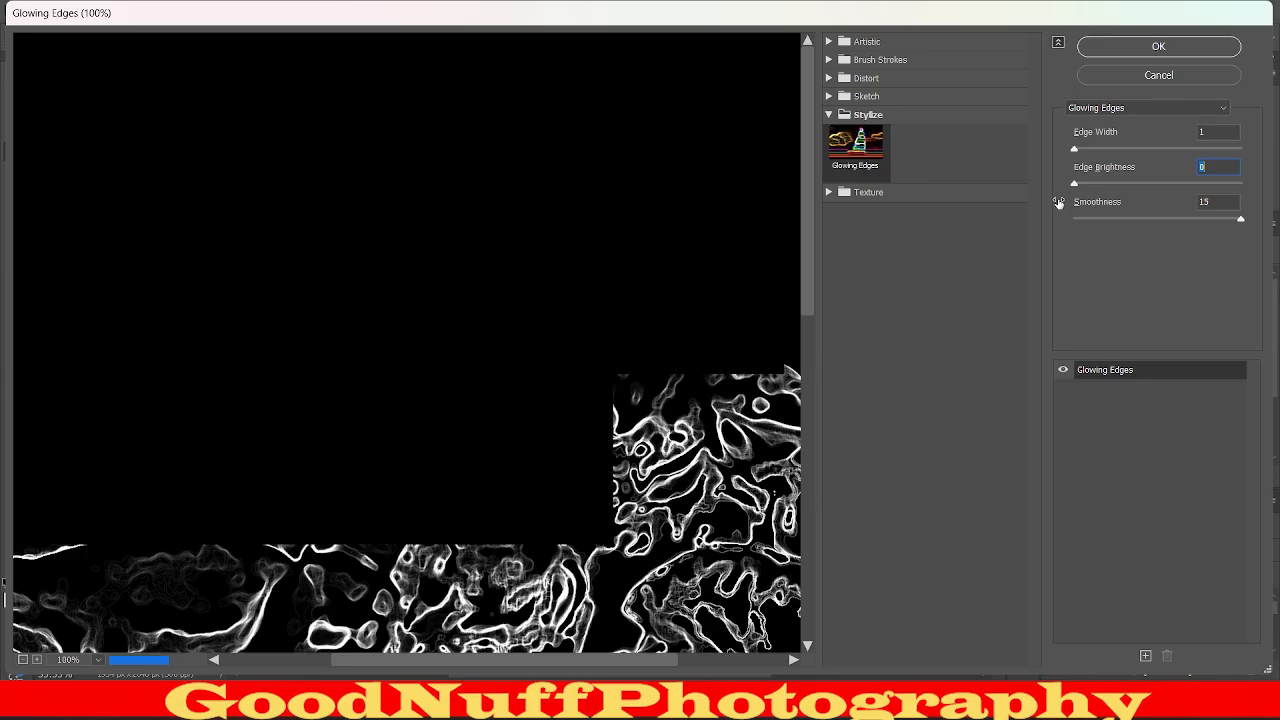
pyautogui.click(1158, 182)
pyautogui.moveTo(1158, 182); pyautogui.dragTo(1248, 185)
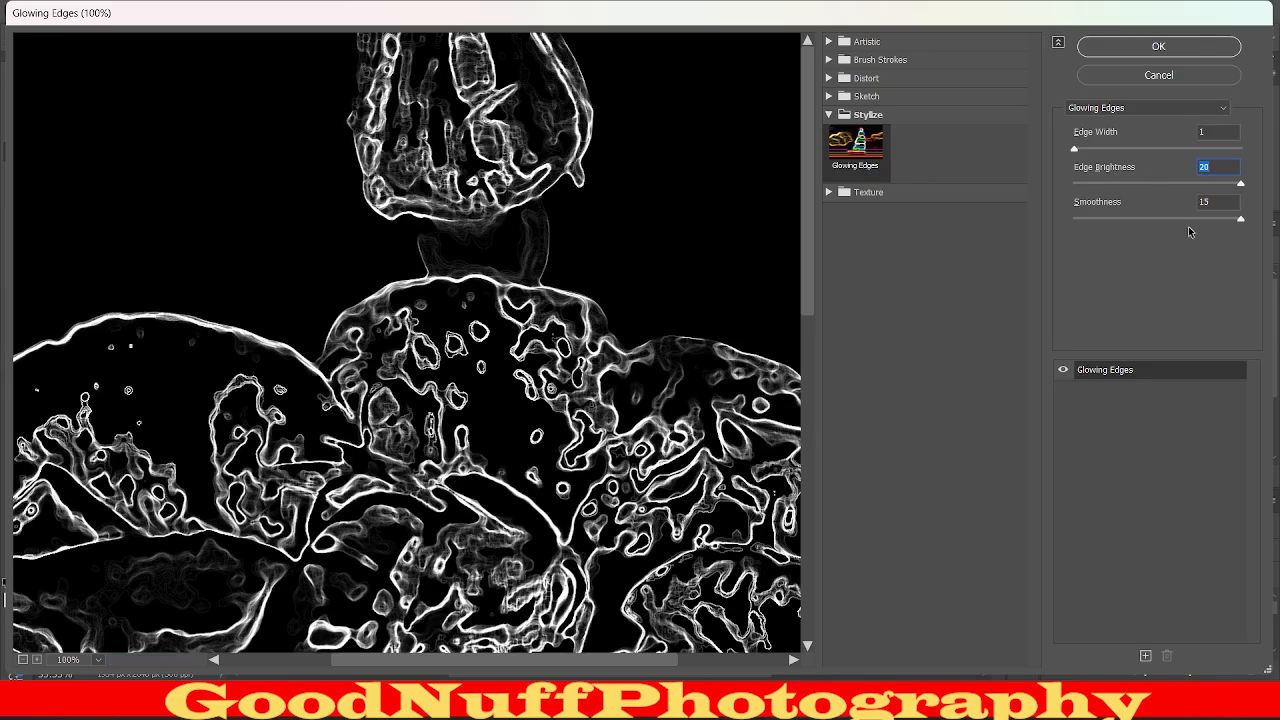
# Keep Smoothness at 15, check the preview and apply the Glowing Edges filter to the merged layer.
pyautogui.moveTo(1241, 221); pyautogui.dragTo(1270, 222)
pyautogui.scroll(-3, 624, 517)
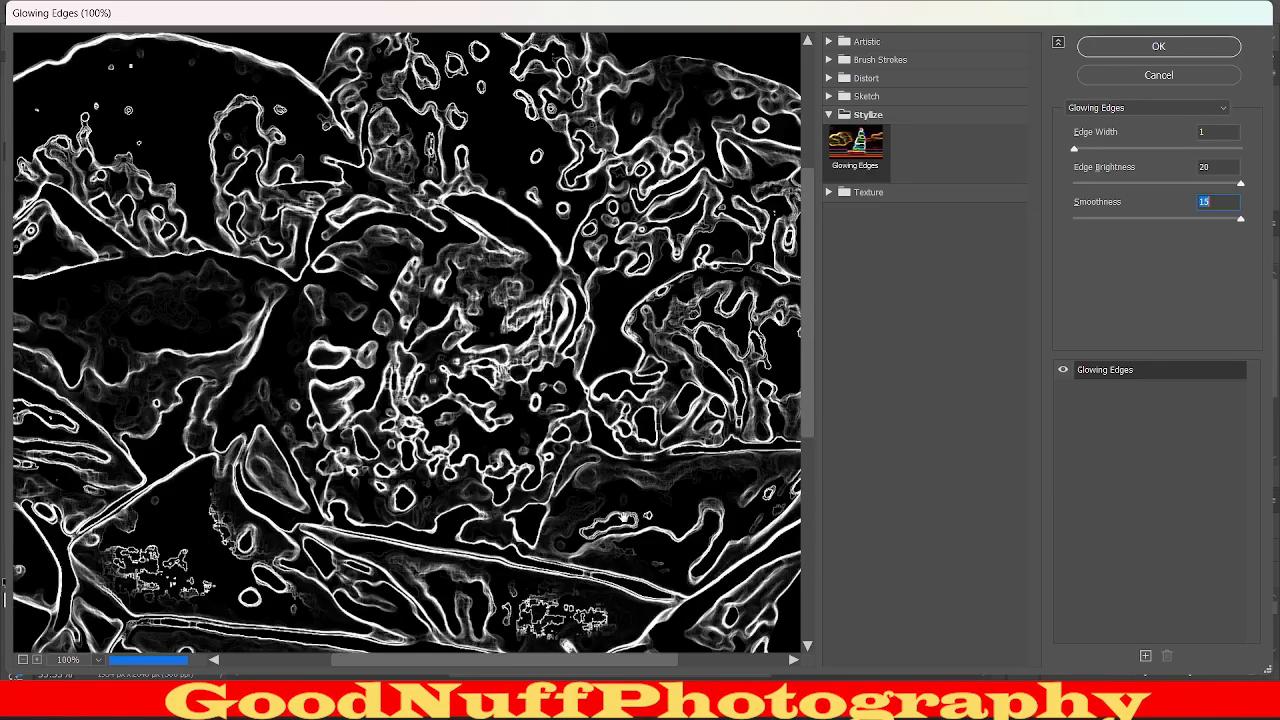
pyautogui.scroll(-5, 624, 517)
pyautogui.scroll(10, 624, 517)
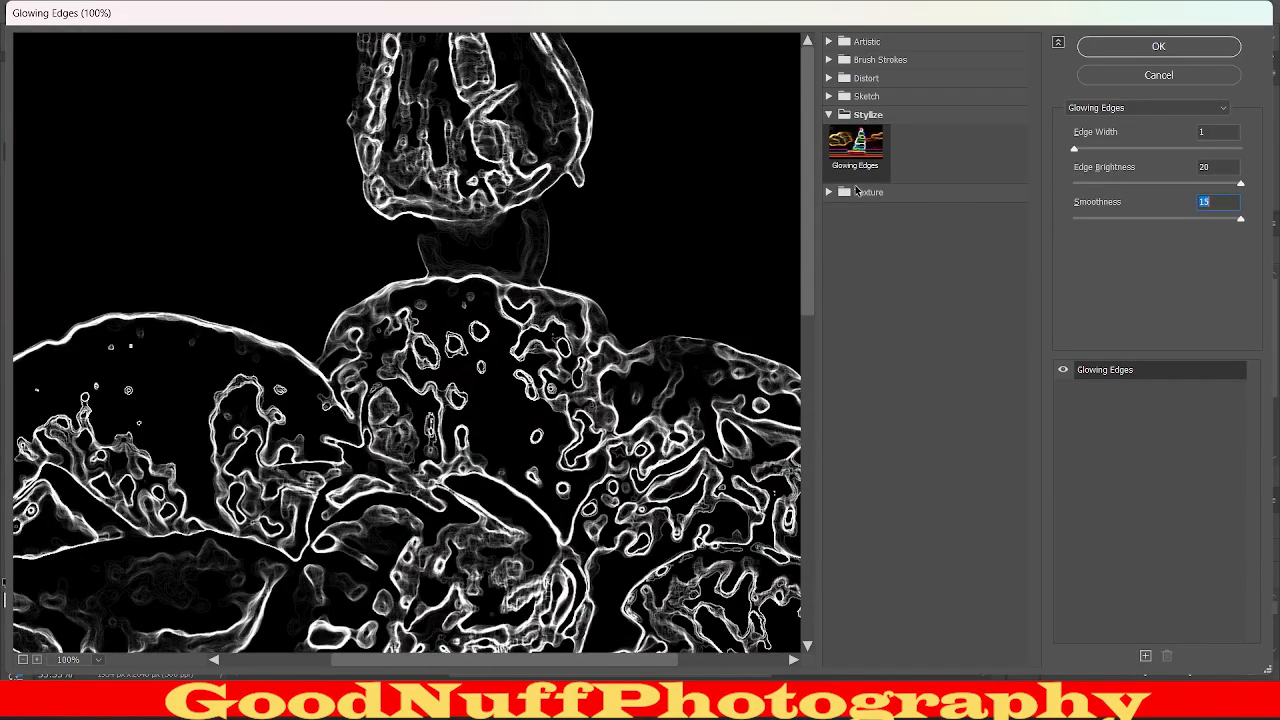
pyautogui.click(1137, 45)
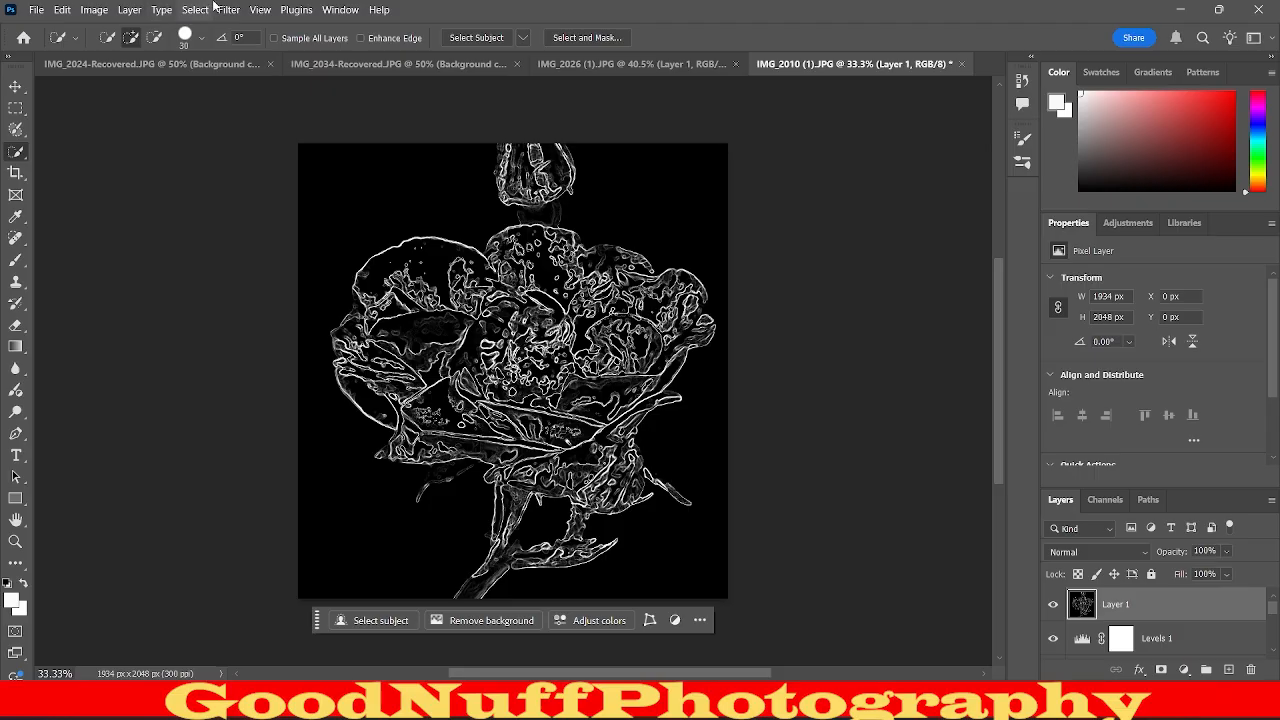
# Invert the glowing-edges layer to dark lines on white and set its blend mode to Multiply.
pyautogui.click(96, 9)
pyautogui.moveTo(110, 54)
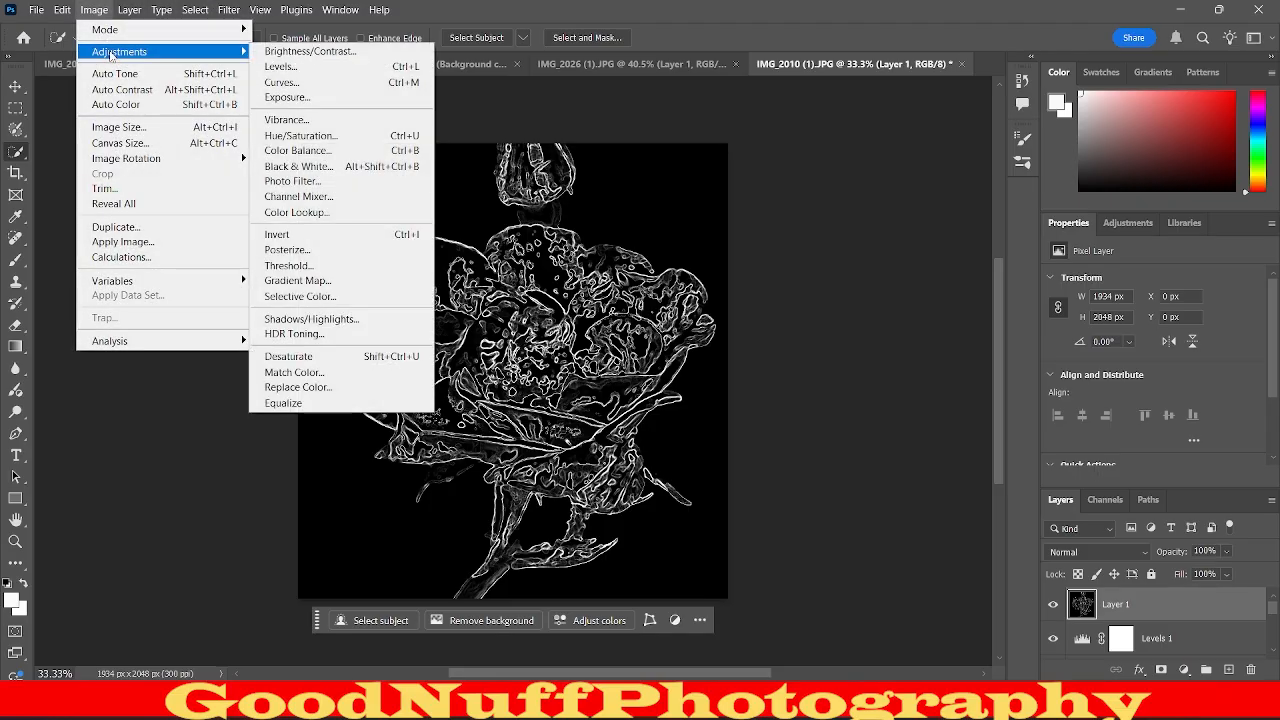
pyautogui.click(352, 232)
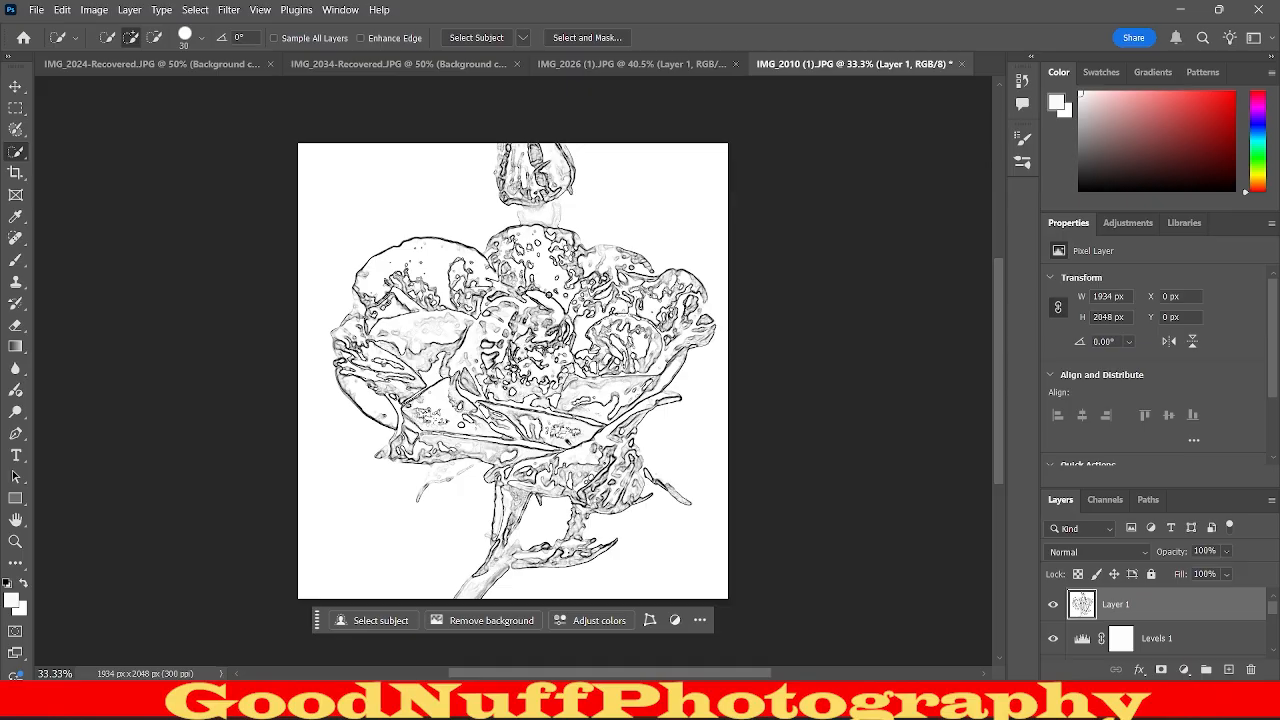
pyautogui.click(1070, 553)
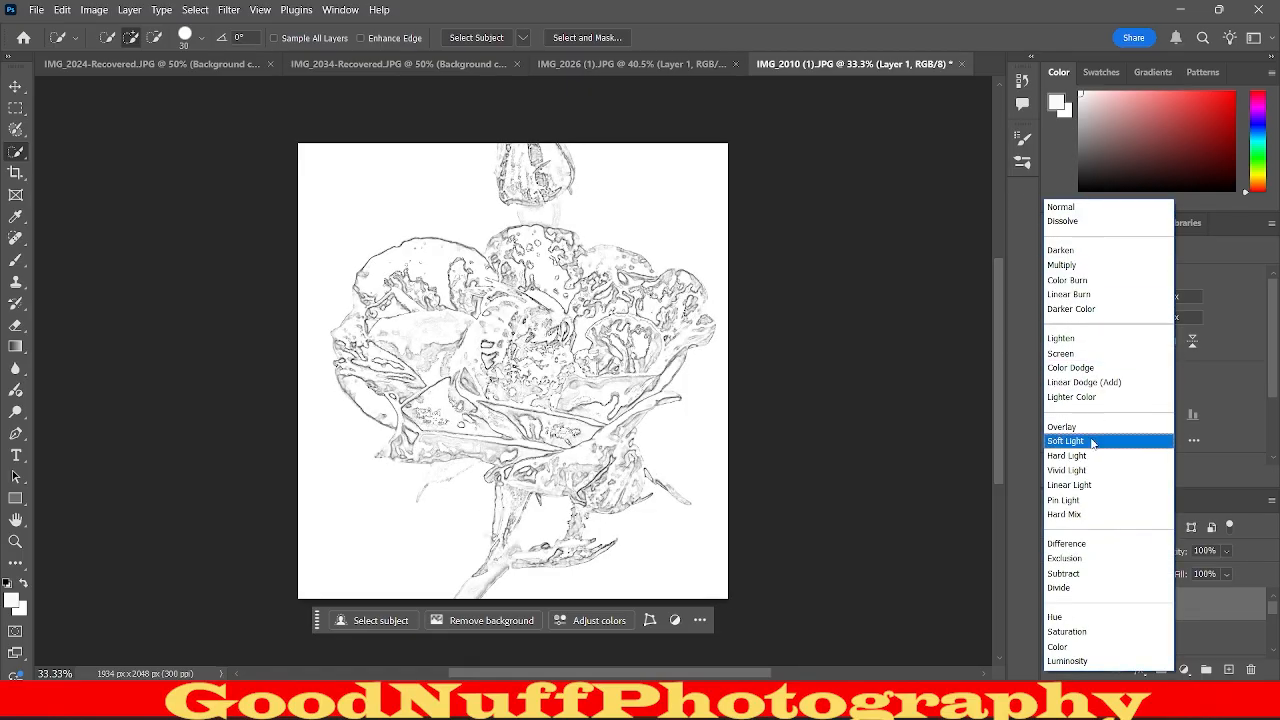
pyautogui.click(1075, 266)
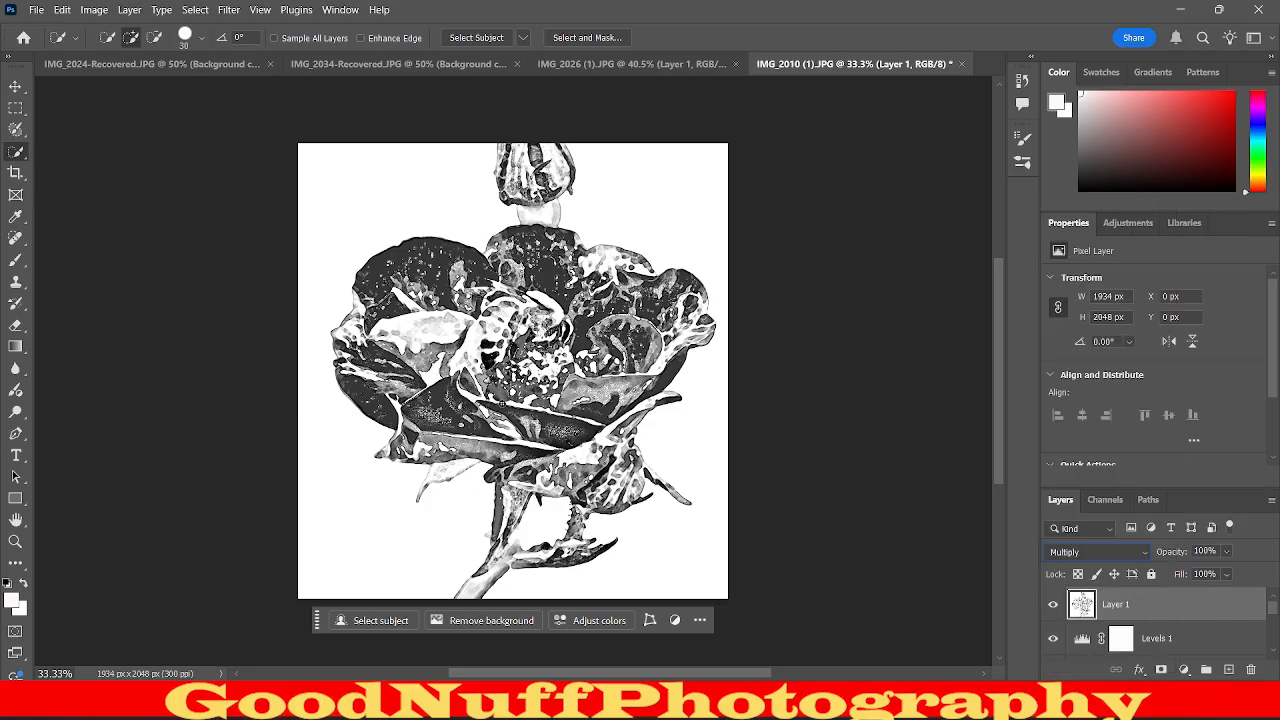
# Inspect the sketch's edge detail and try opacities of 90, 70 and 80% on the Multiply glowing-edges layer.
pyautogui.scroll(10, 550, 345)
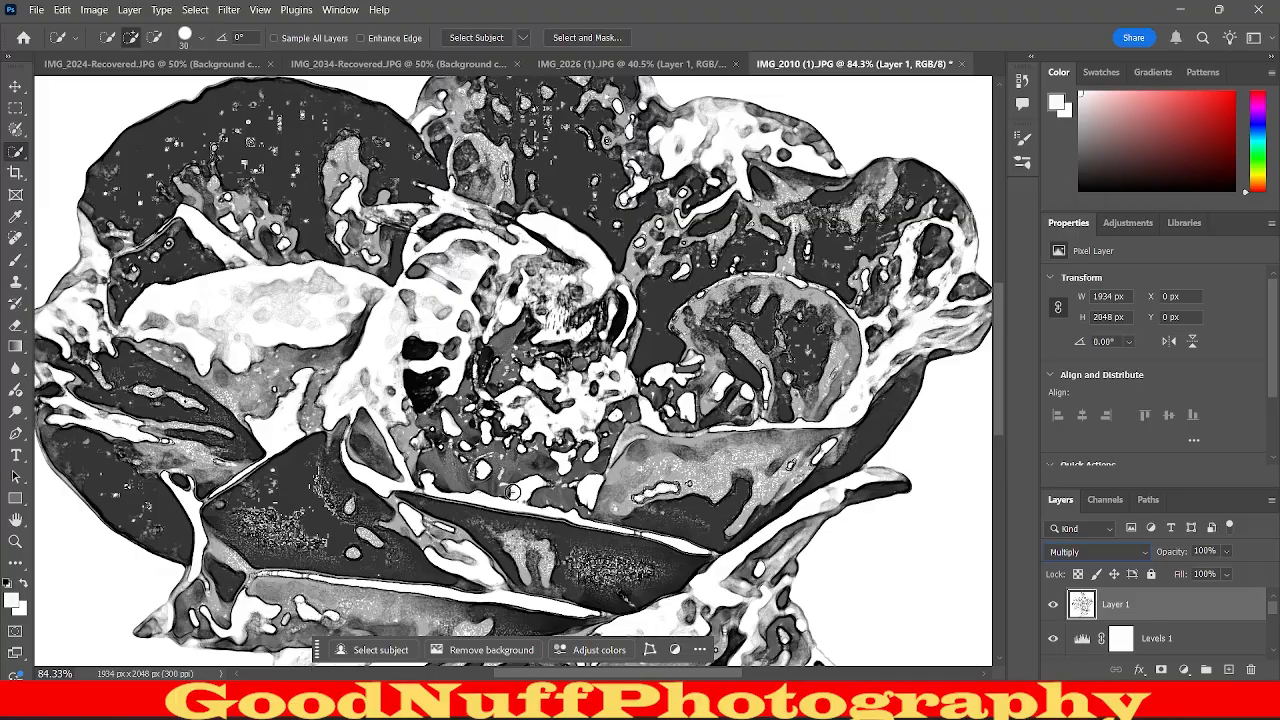
pyautogui.scroll(8, 240, 140)
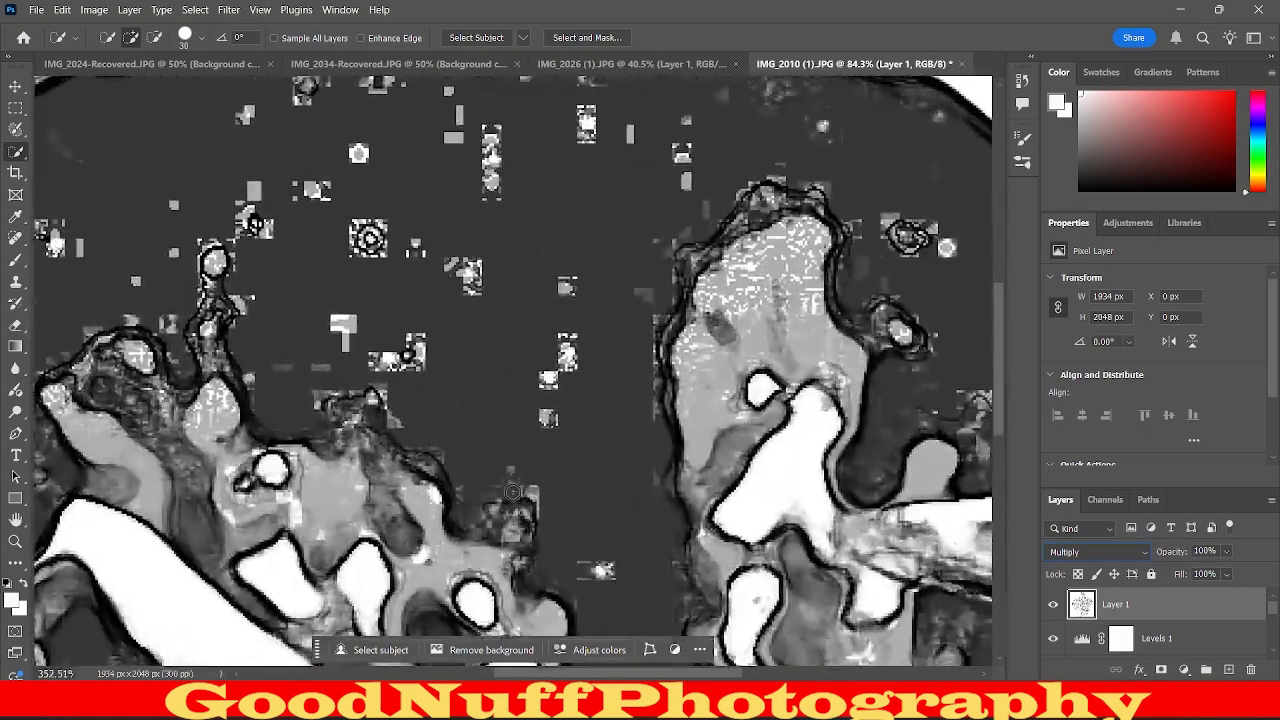
pyautogui.scroll(-5, 454, 268)
pyautogui.scroll(5, 454, 248)
pyautogui.scroll(-10, 454, 268)
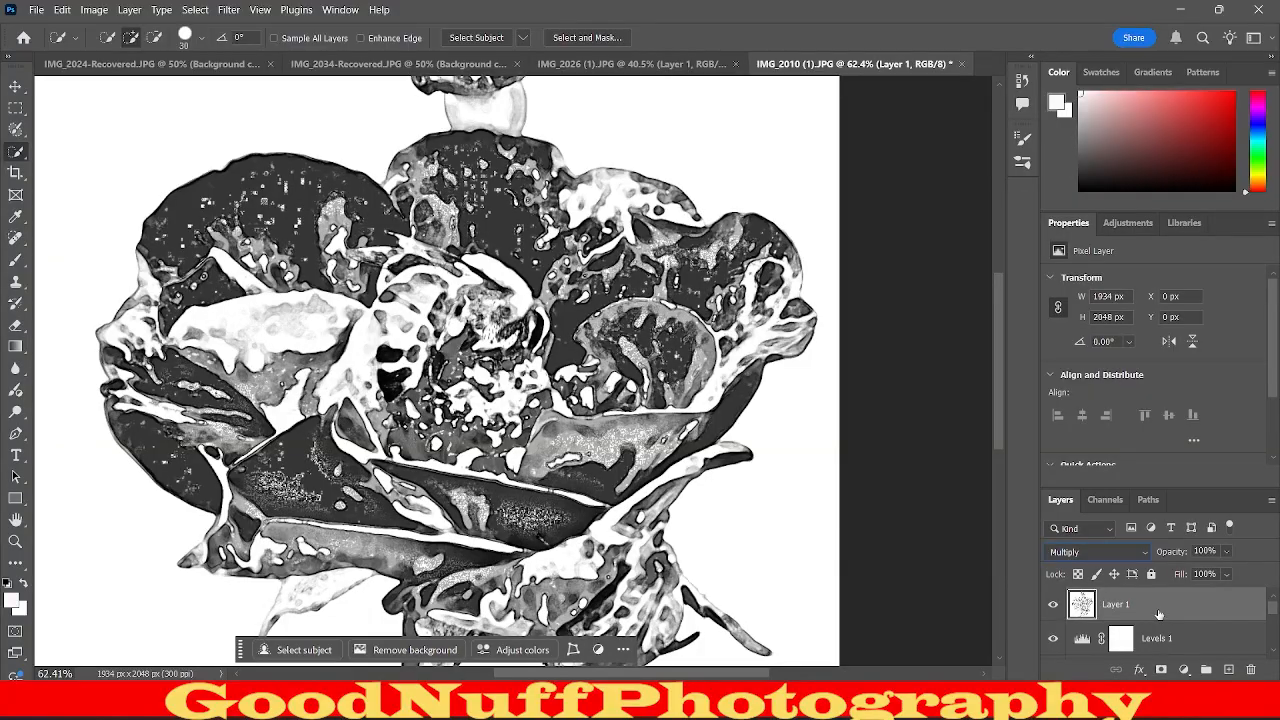
pyautogui.click(1208, 551)
pyautogui.write('0')
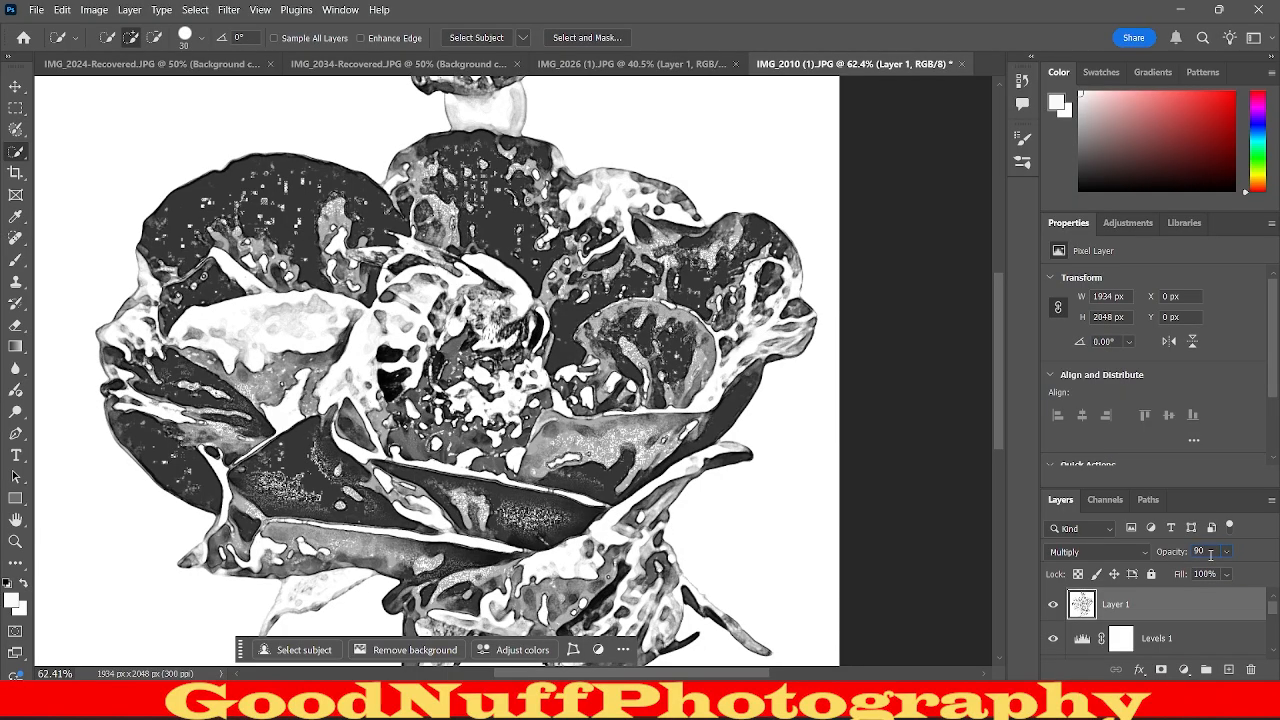
pyautogui.press('BackSpace')
pyautogui.press('BackSpace')
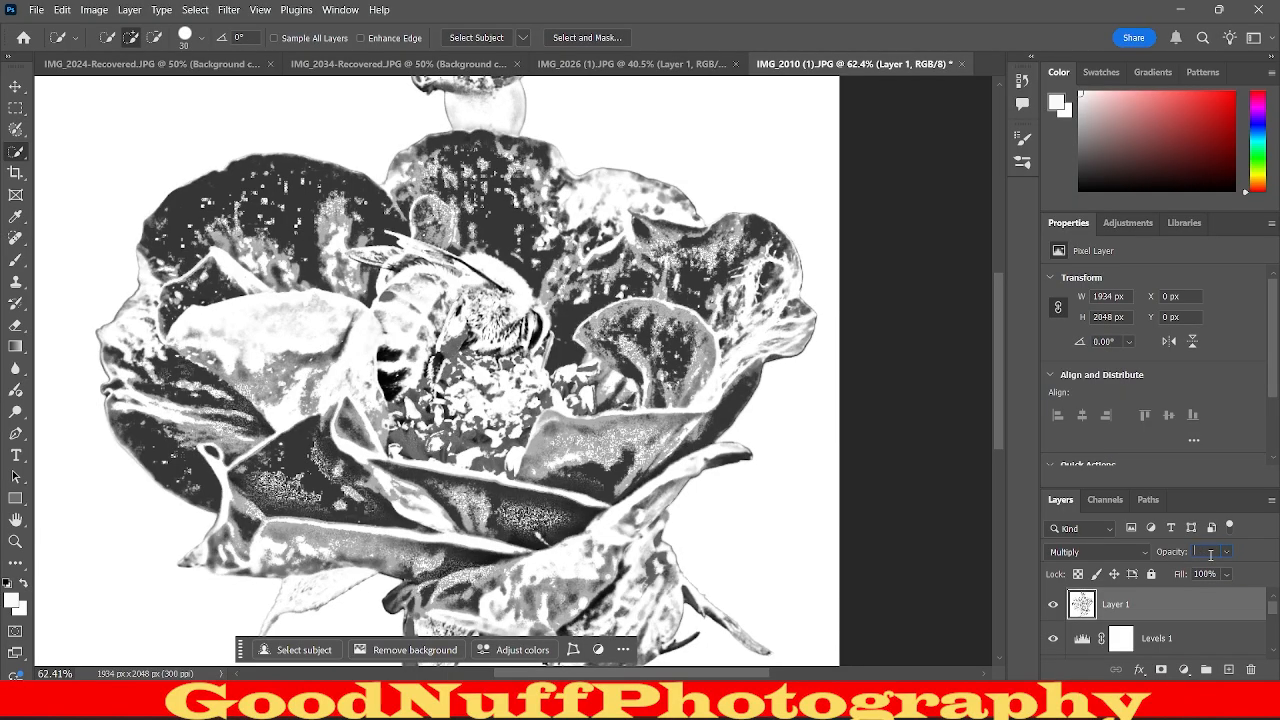
pyautogui.write('70')
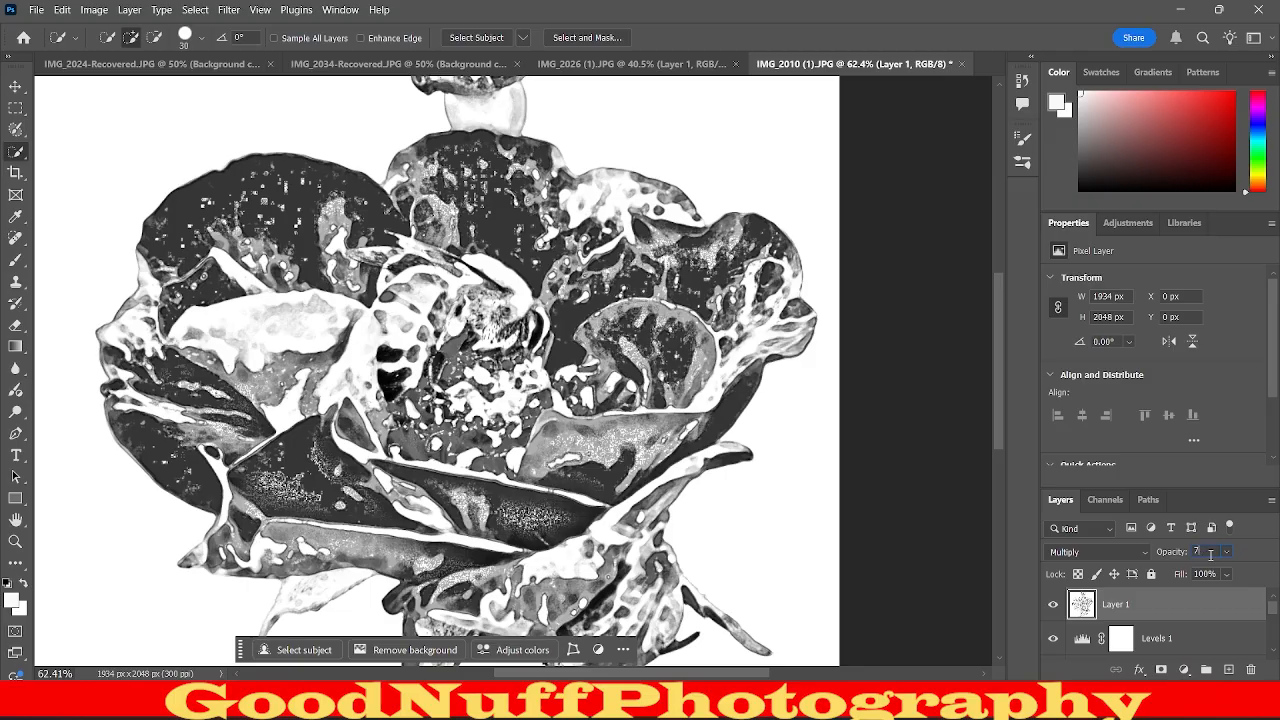
pyautogui.press('BackSpace')
pyautogui.write('80')
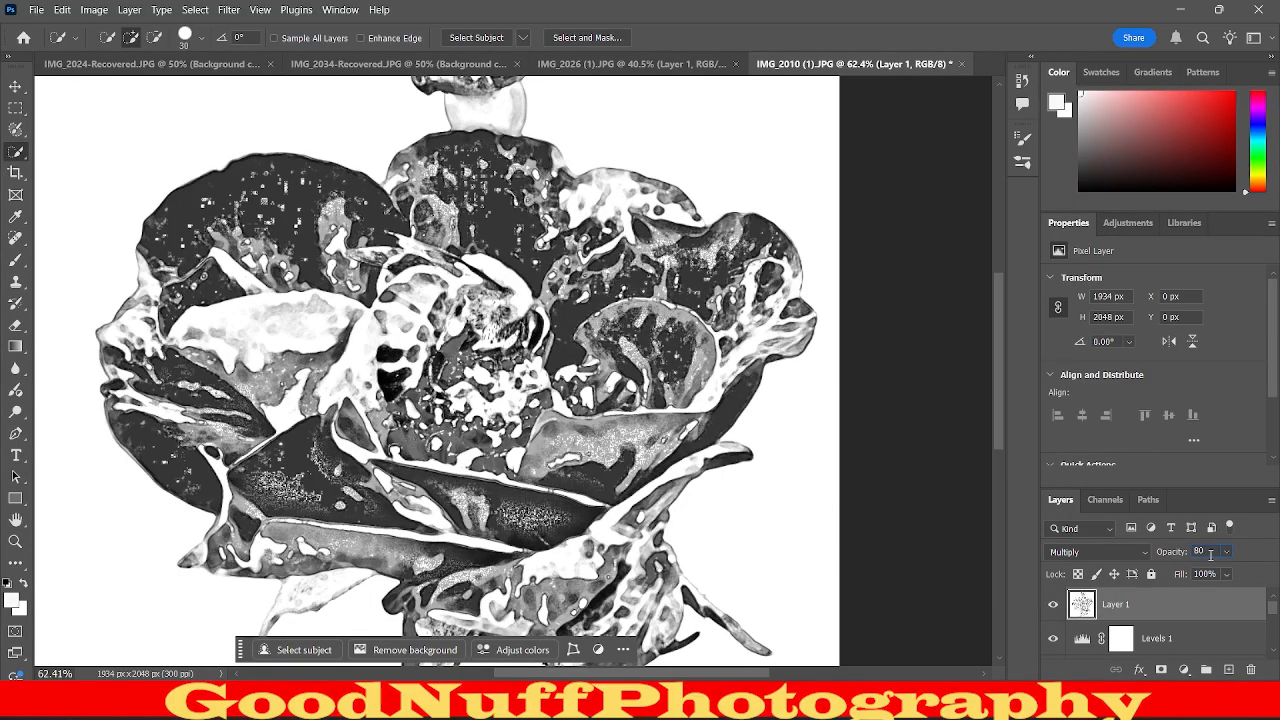
# Compare 50% and 40% opacity for the Multiply glowing-edges layer and set it to 50%.
pyautogui.press('BackSpace')
pyautogui.press('BackSpace')
pyautogui.write('50')
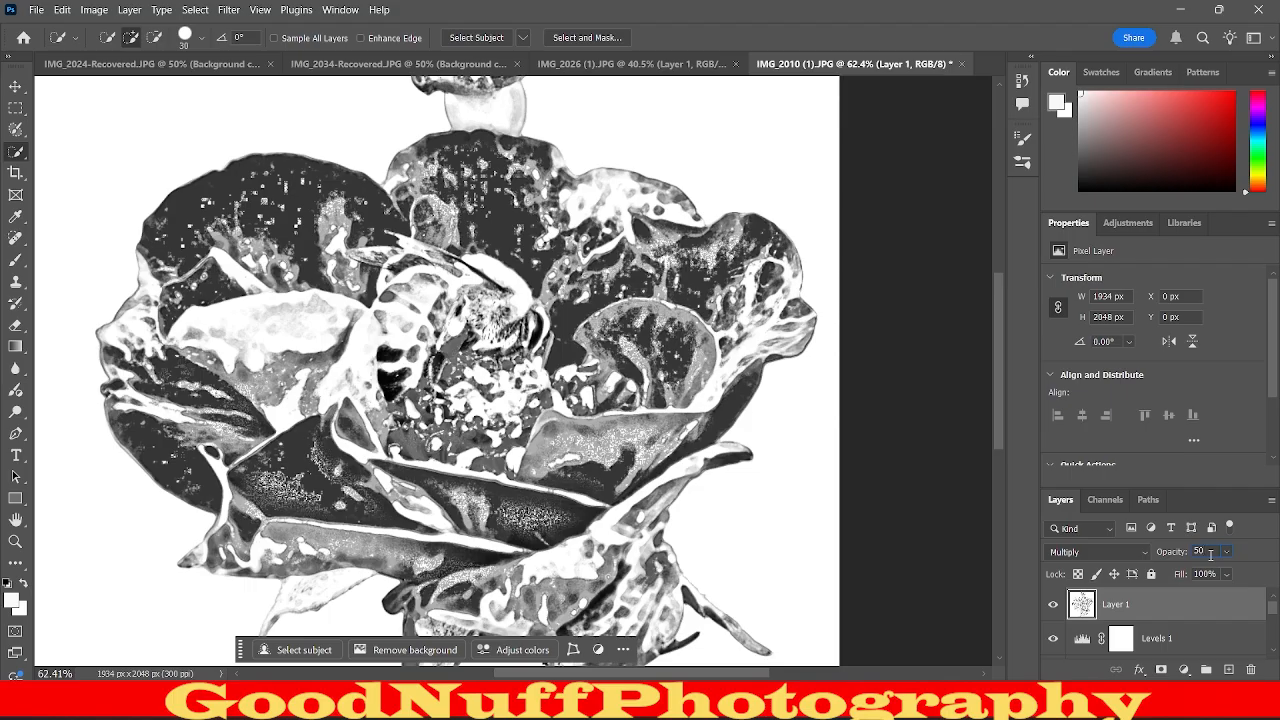
pyautogui.press('BackSpace')
pyautogui.press('BackSpace')
pyautogui.write('40')
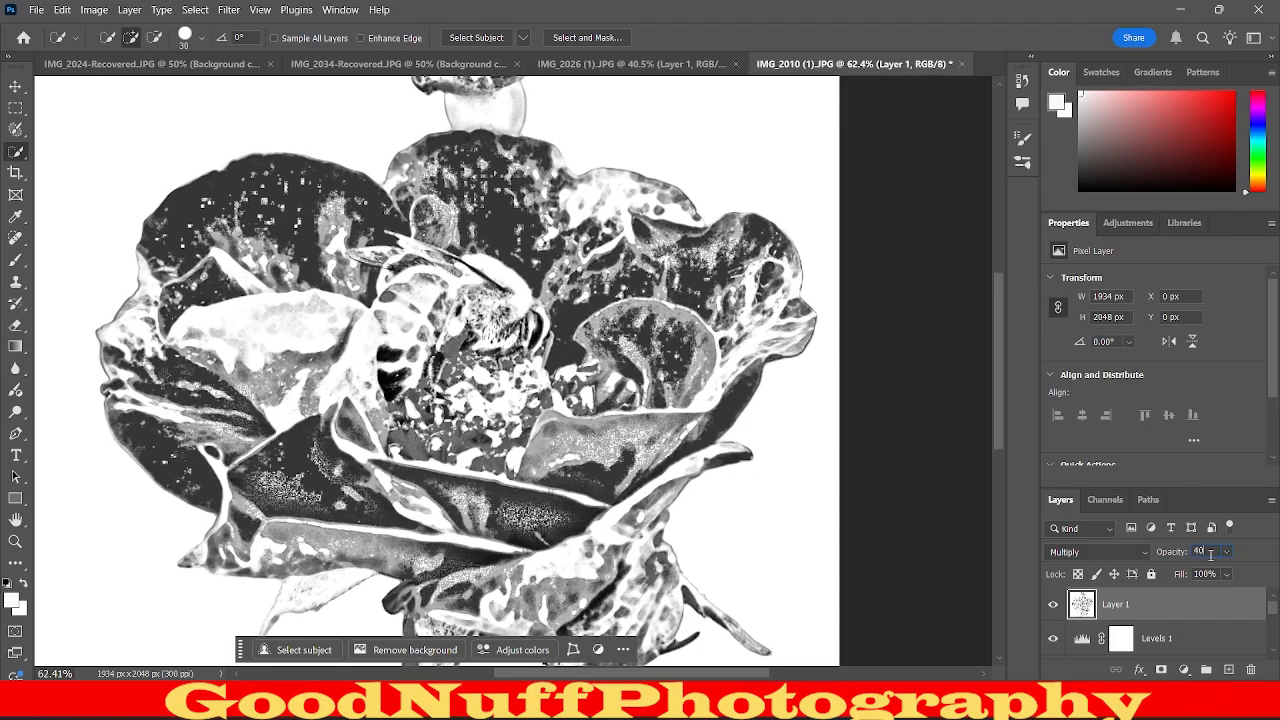
pyautogui.press('BackSpace')
pyautogui.press('BackSpace')
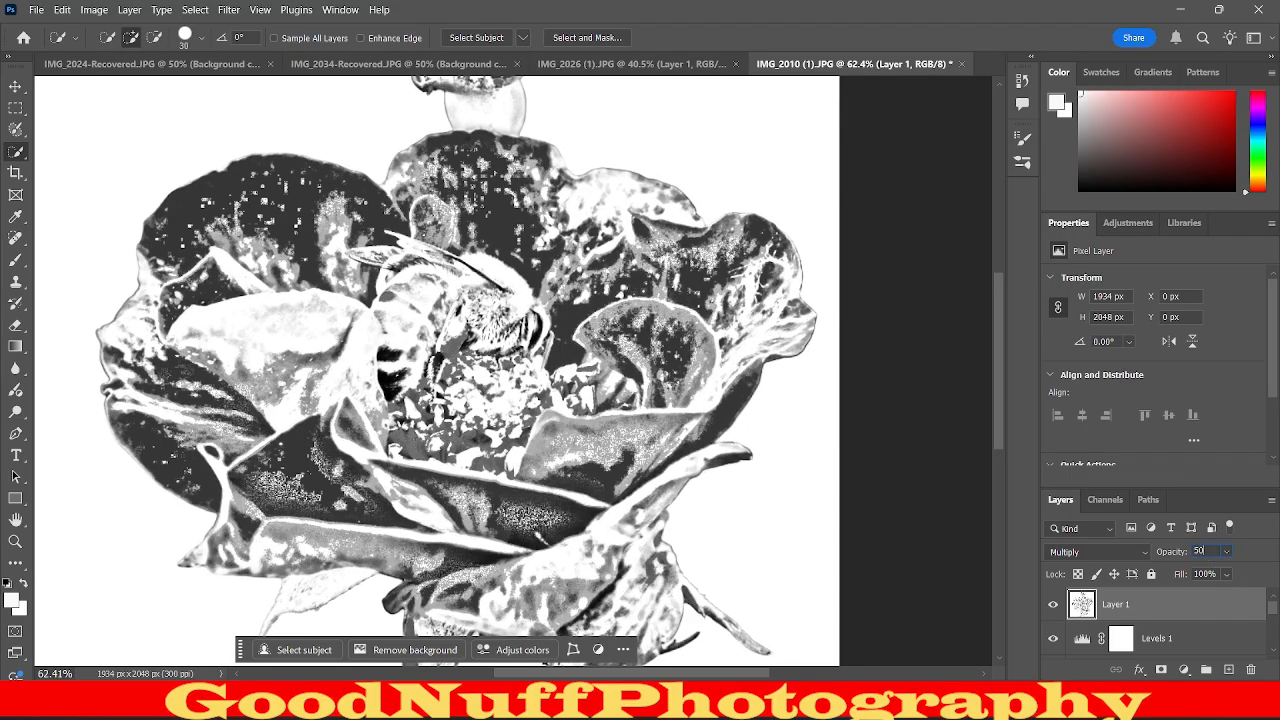
pyautogui.write('50')
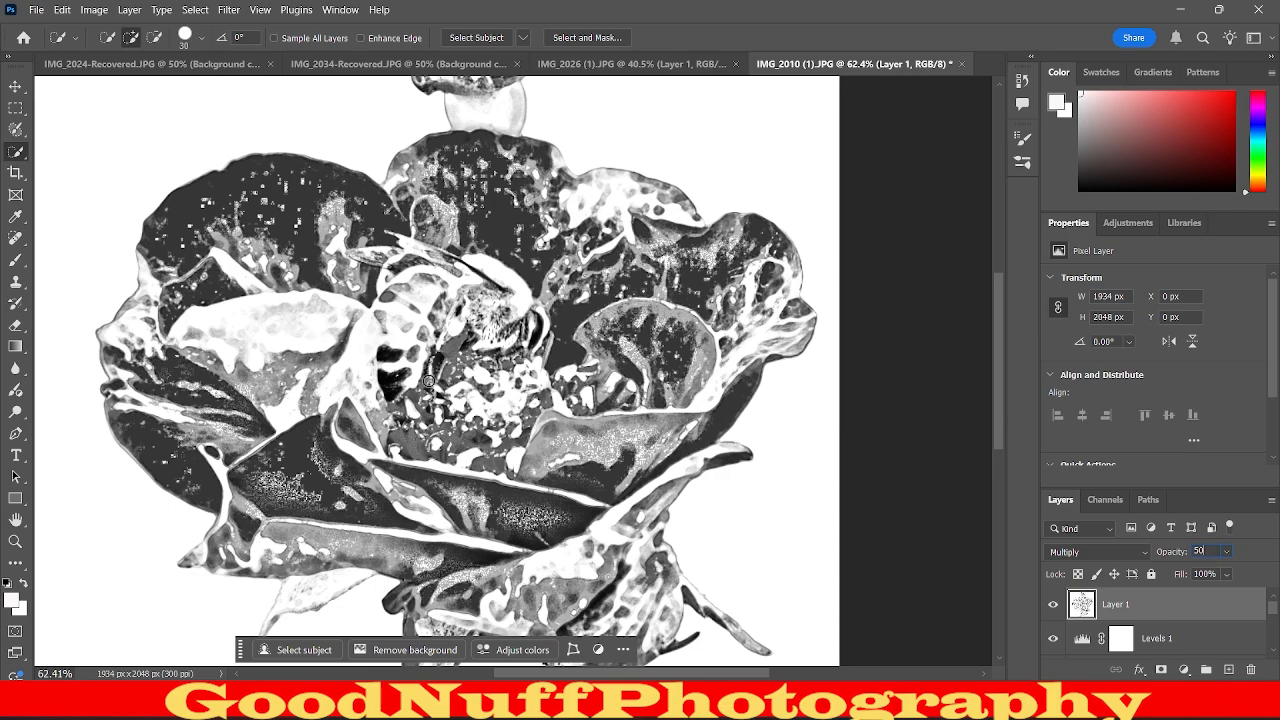
pyautogui.hotkey('ctrl', '0')
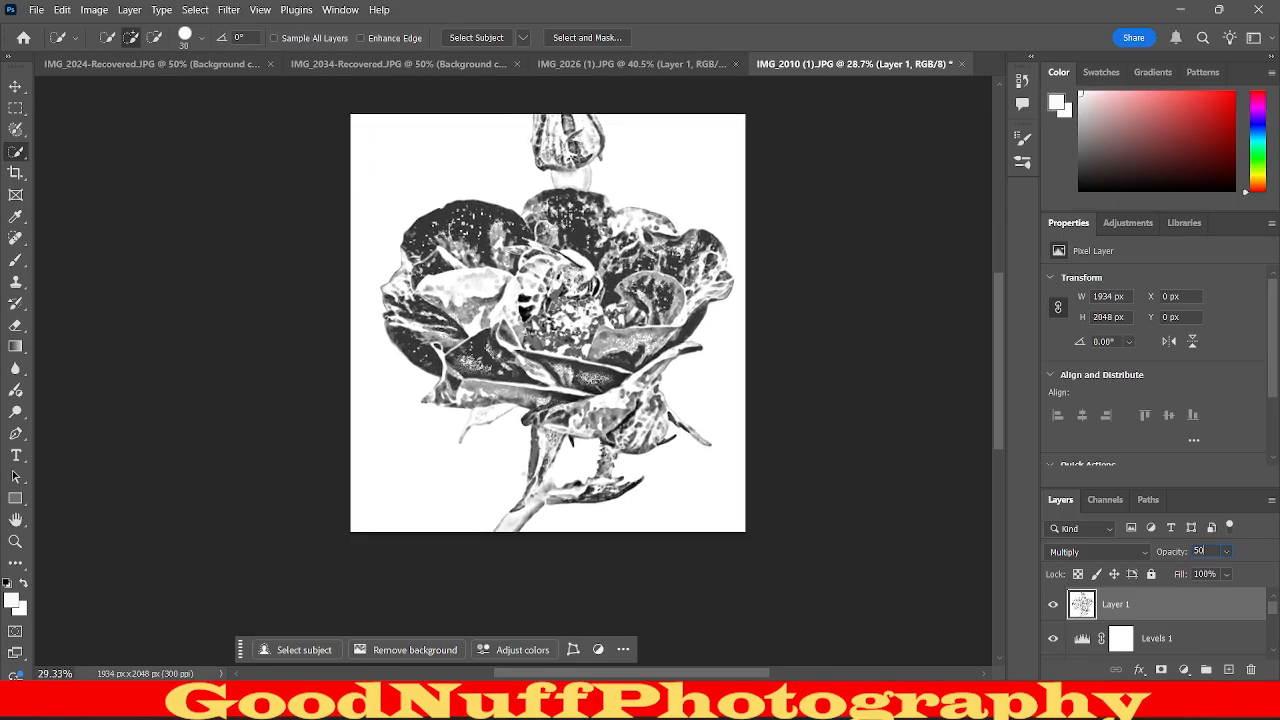
pyautogui.scroll(4, 640, 240)
pyautogui.scroll(-1, 640, 240)
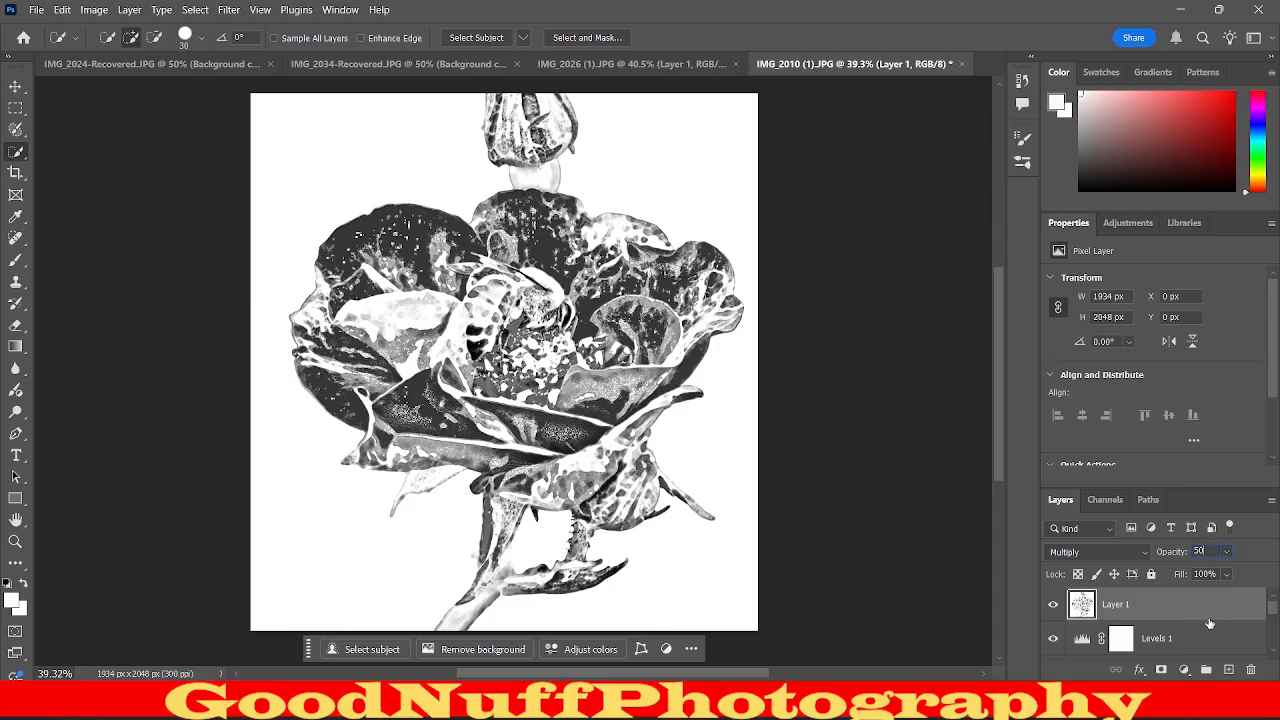
# Reopen the Gaussian Blur smart filter on the Color Dodge layer and try radii of 0.3 and 838.8 pixels.
pyautogui.scroll(-3, 1210, 620)
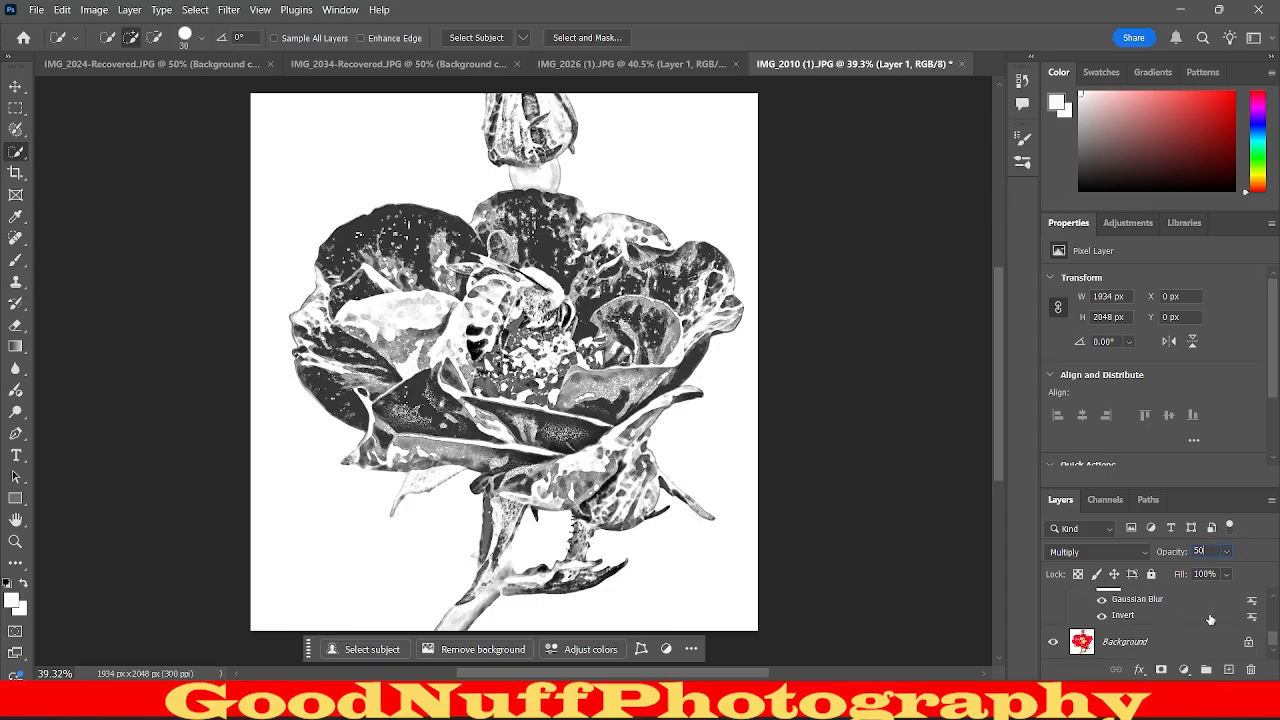
pyautogui.click(1134, 601)
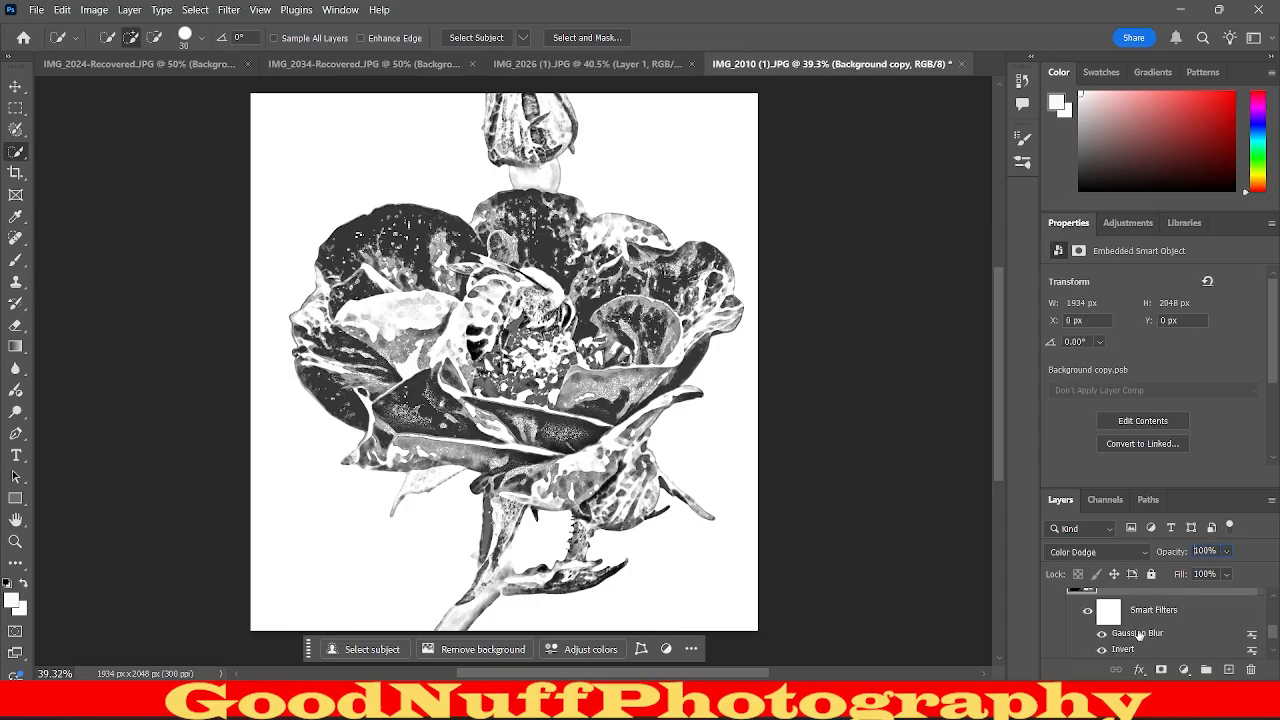
pyautogui.doubleClick(1138, 634)
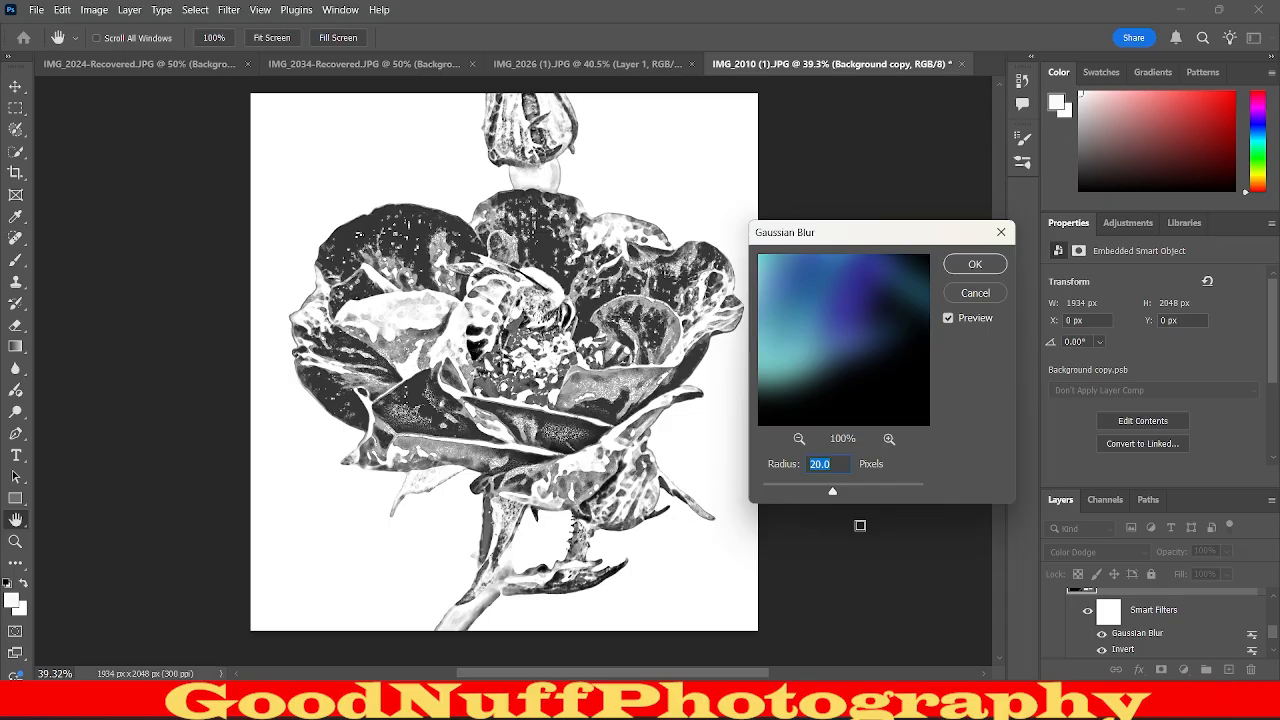
pyautogui.click(766, 490)
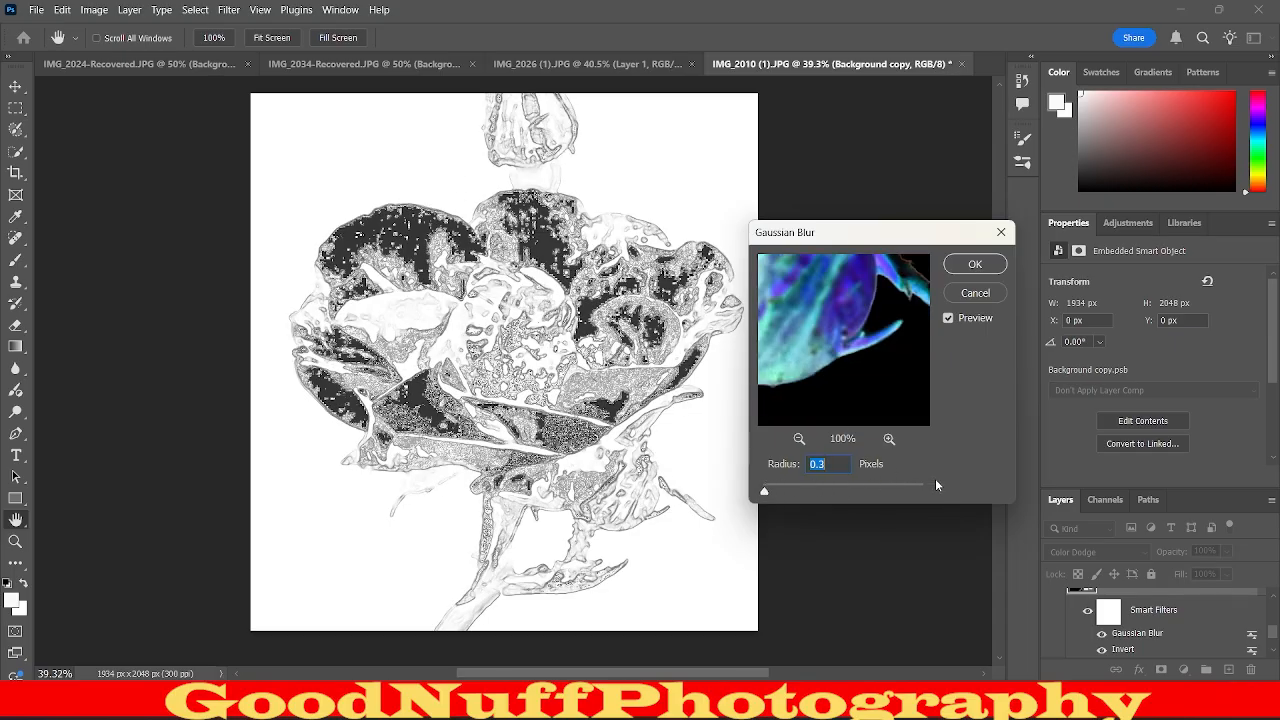
pyautogui.click(918, 486)
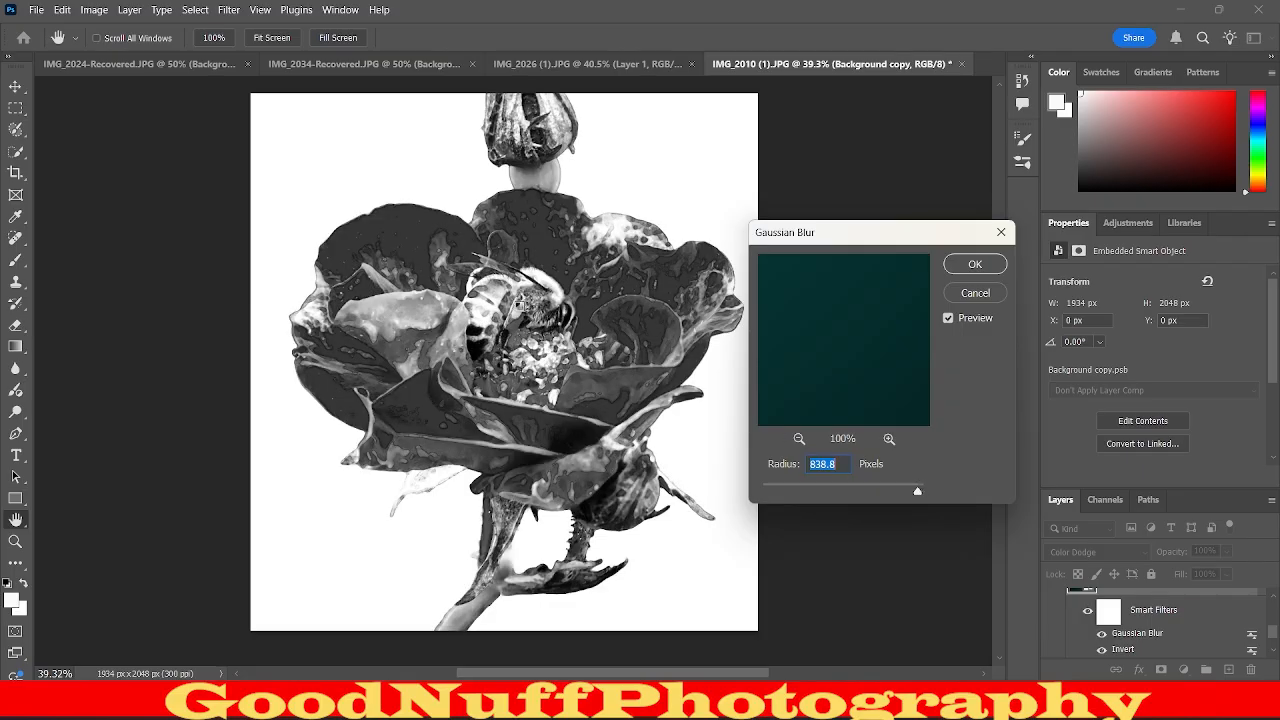
# Try Gaussian Blur radii of 50, 20, 30 and 25 pixels on the Color Dodge layer.
pyautogui.write('50')
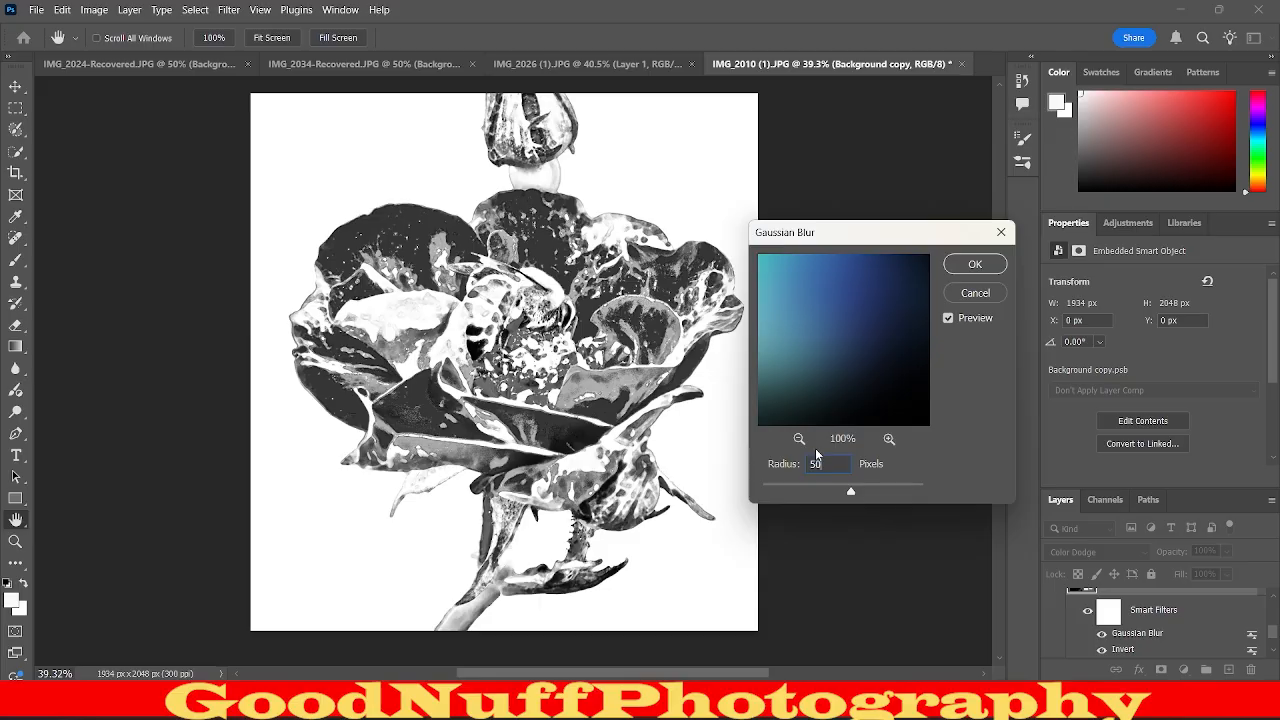
pyautogui.press('BackSpace')
pyautogui.press('BackSpace')
pyautogui.write('40')
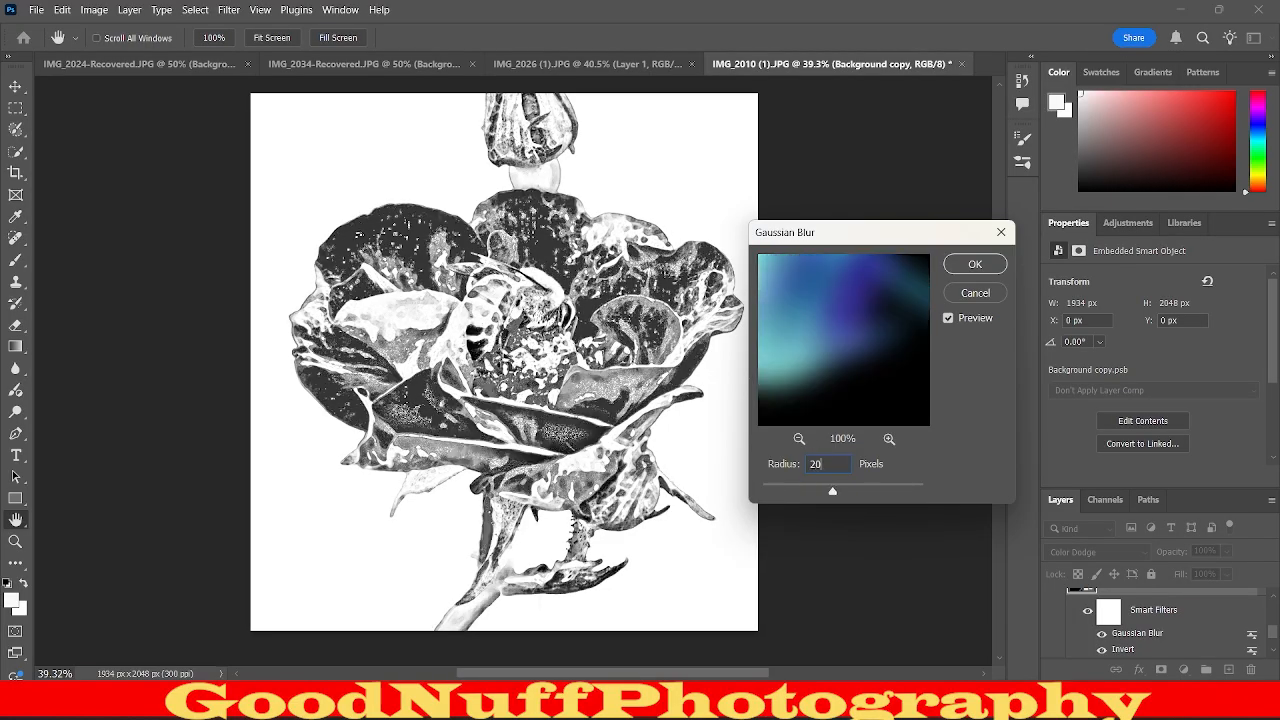
pyautogui.press('BackSpace')
pyautogui.press('BackSpace')
pyautogui.write('40')
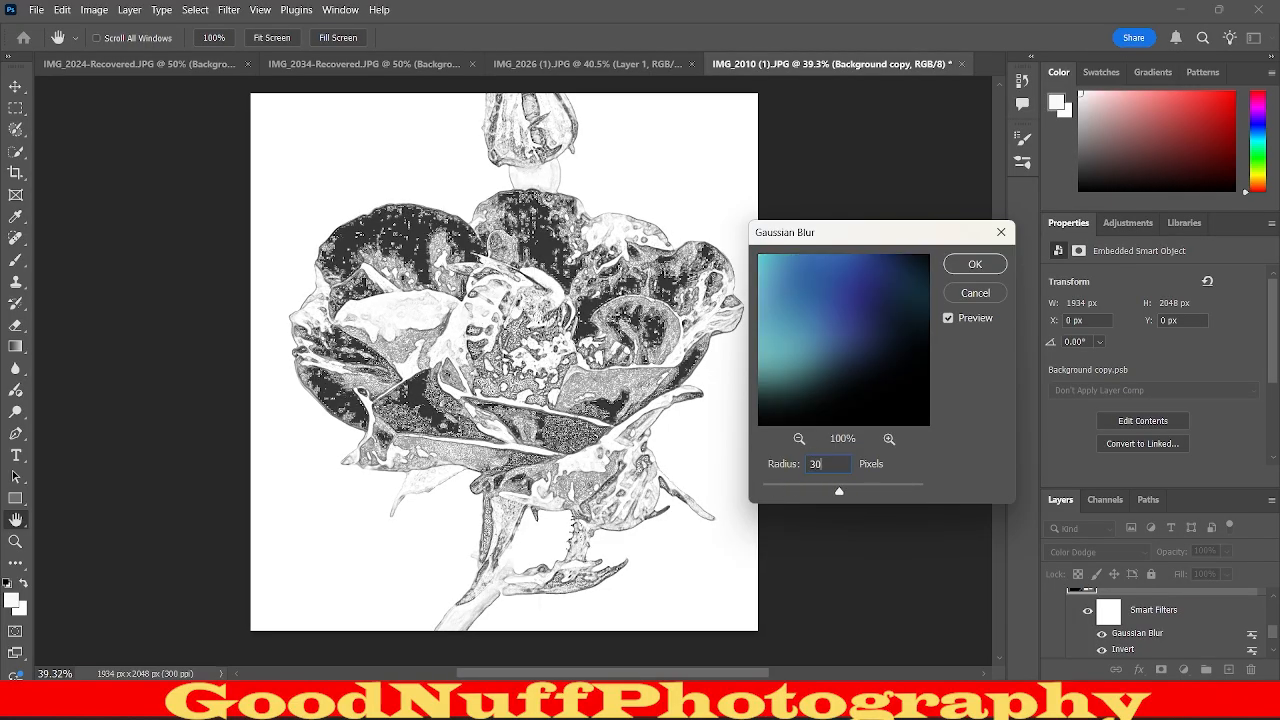
pyautogui.press('BackSpace')
pyautogui.press('BackSpace')
pyautogui.write('25')
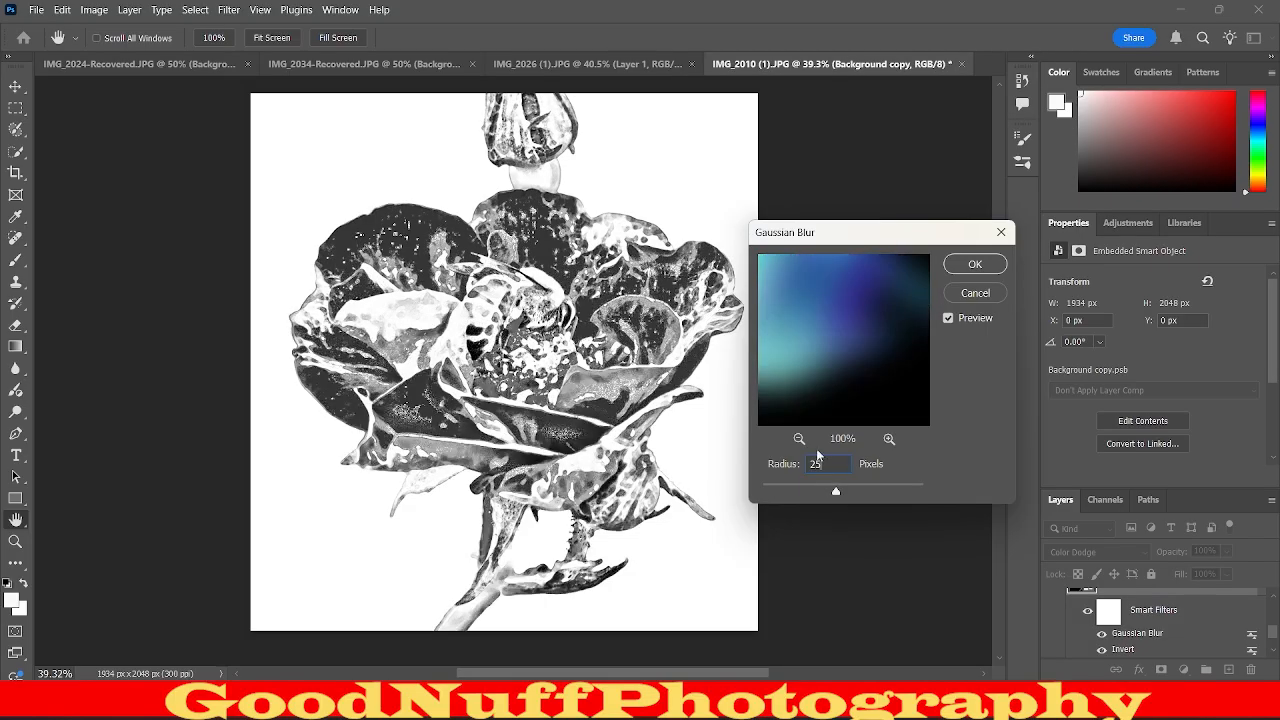
# Try Gaussian Blur radii of 10, 15, 20 and 30 pixels and compare the sketch effect.
pyautogui.press('BackSpace')
pyautogui.press('BackSpace')
pyautogui.write('10')
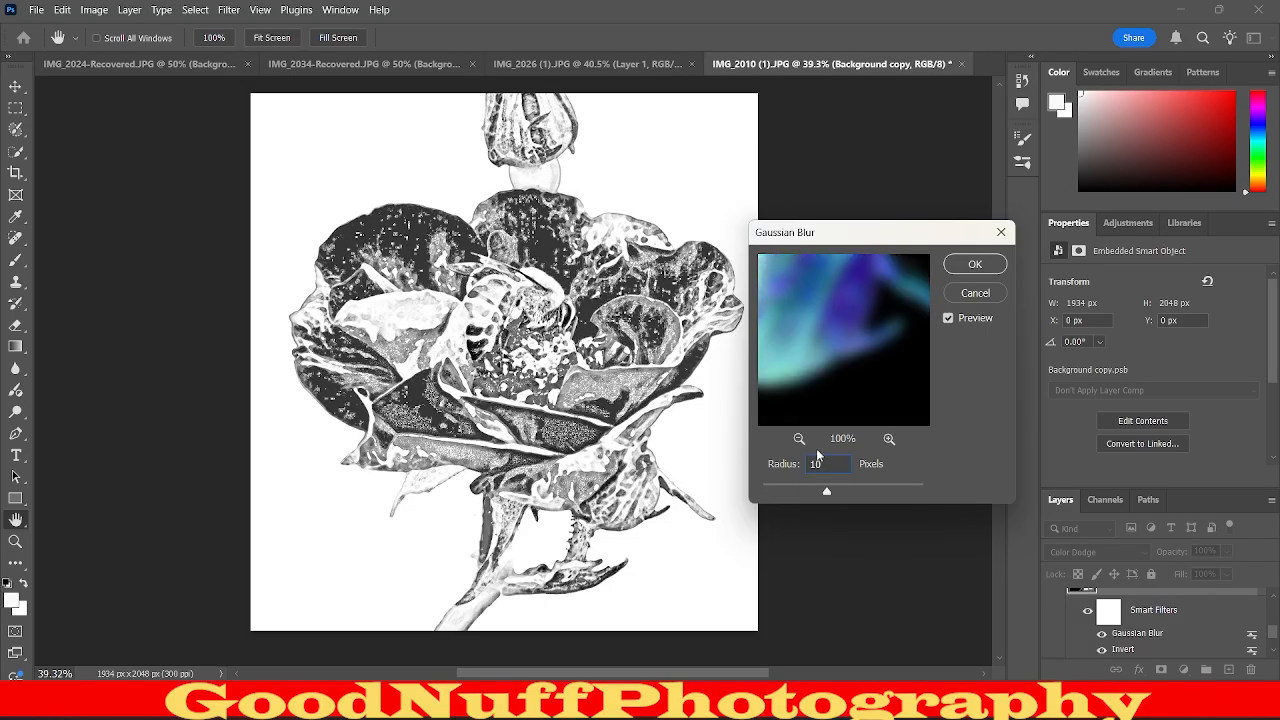
pyautogui.press('BackSpace')
pyautogui.press('BackSpace')
pyautogui.write('15')
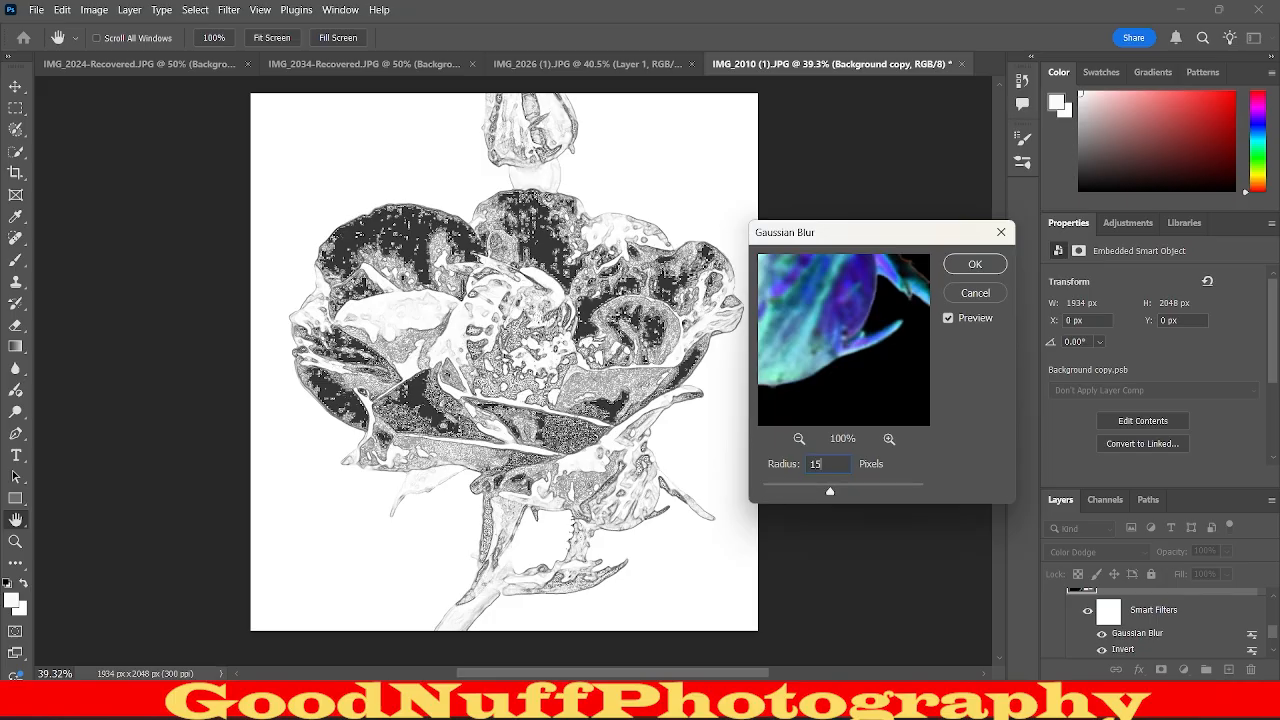
pyautogui.press('BackSpace')
pyautogui.press('BackSpace')
pyautogui.write('20')
pyautogui.press('BackSpace')
pyautogui.press('BackSpace')
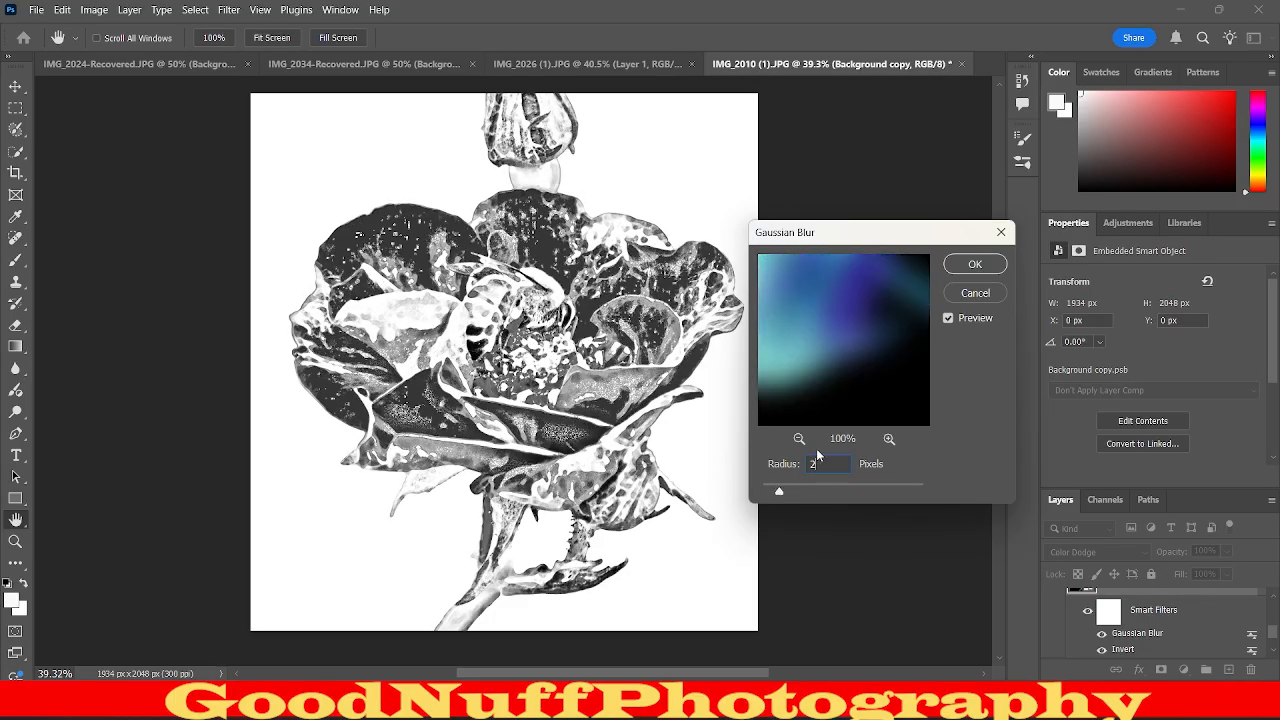
pyautogui.write('30')
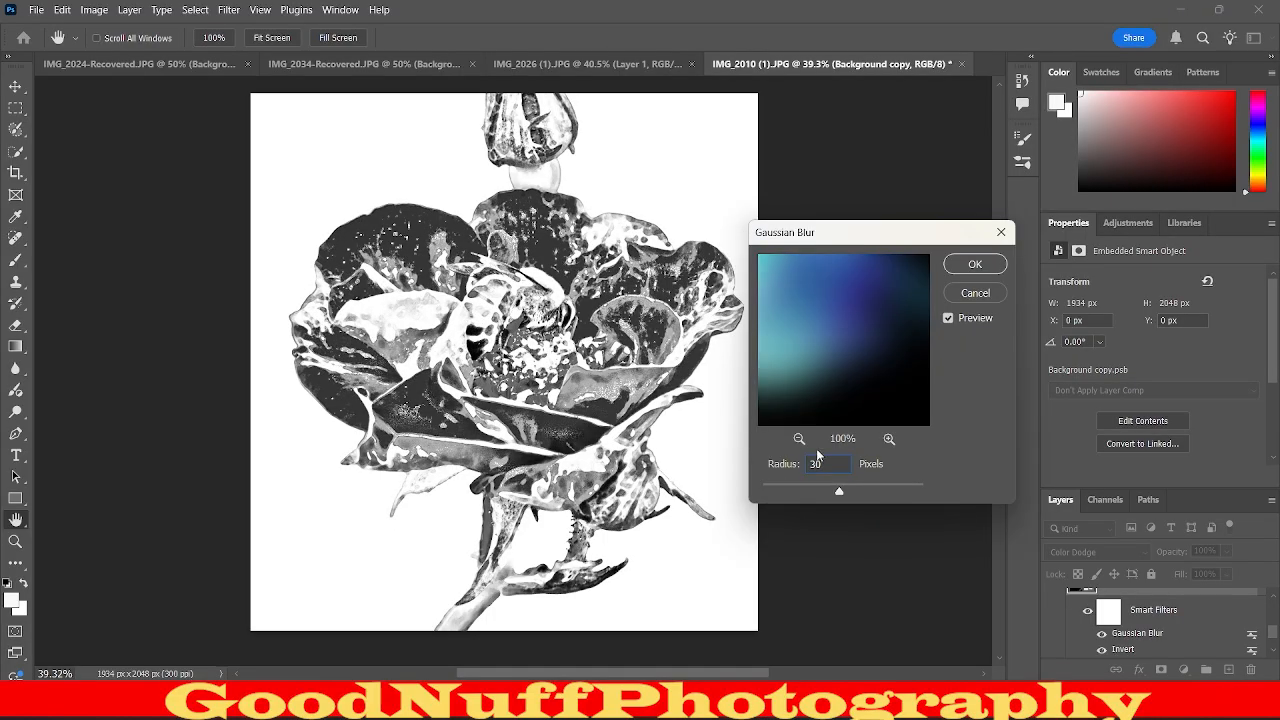
# Compare Gaussian Blur radii of 25 and 35 pixels, set the radius to 40 pixels and apply the filter.
pyautogui.press('BackSpace')
pyautogui.press('BackSpace')
pyautogui.write('20')
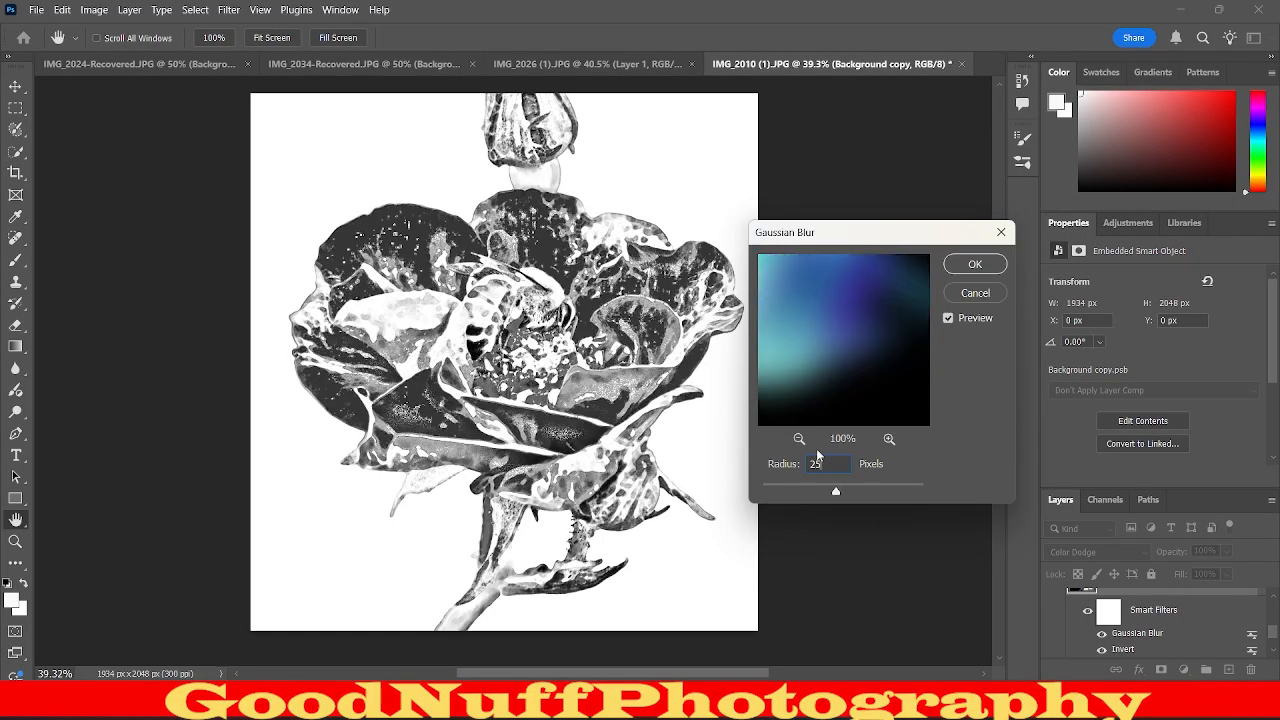
pyautogui.press('BackSpace')
pyautogui.press('BackSpace')
pyautogui.write('35')
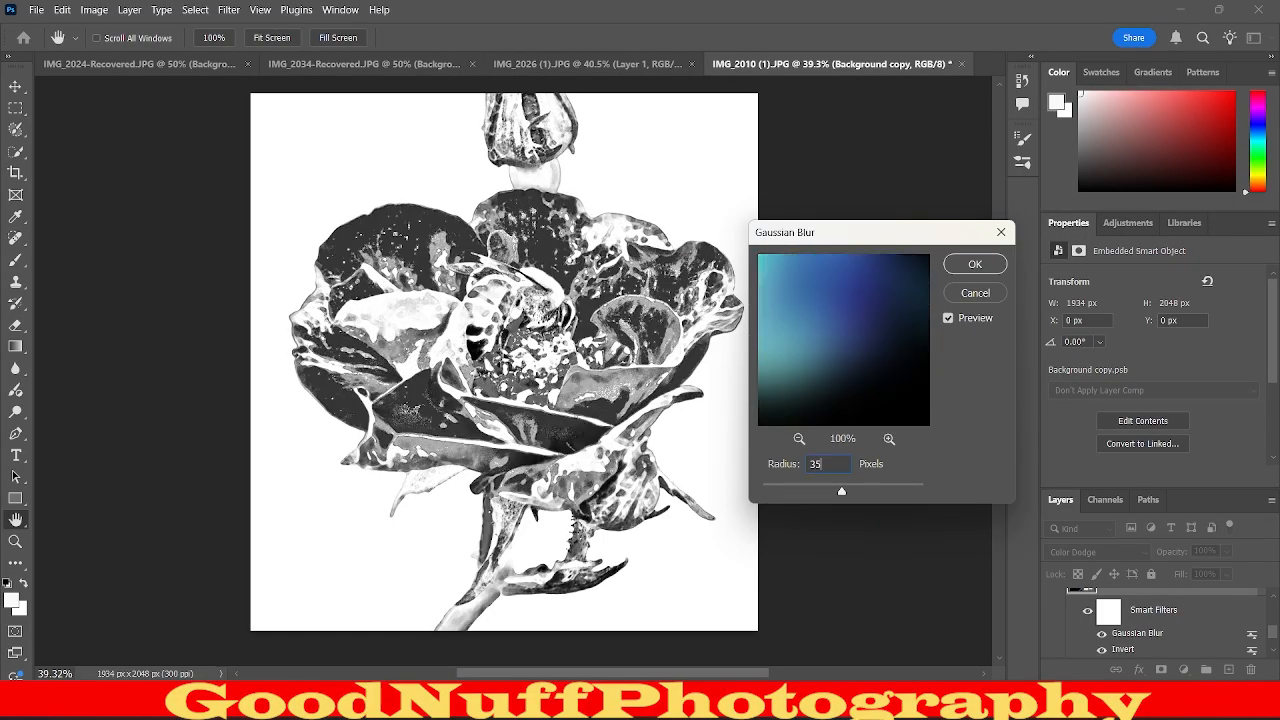
pyautogui.press('BackSpace')
pyautogui.press('BackSpace')
pyautogui.write('40')
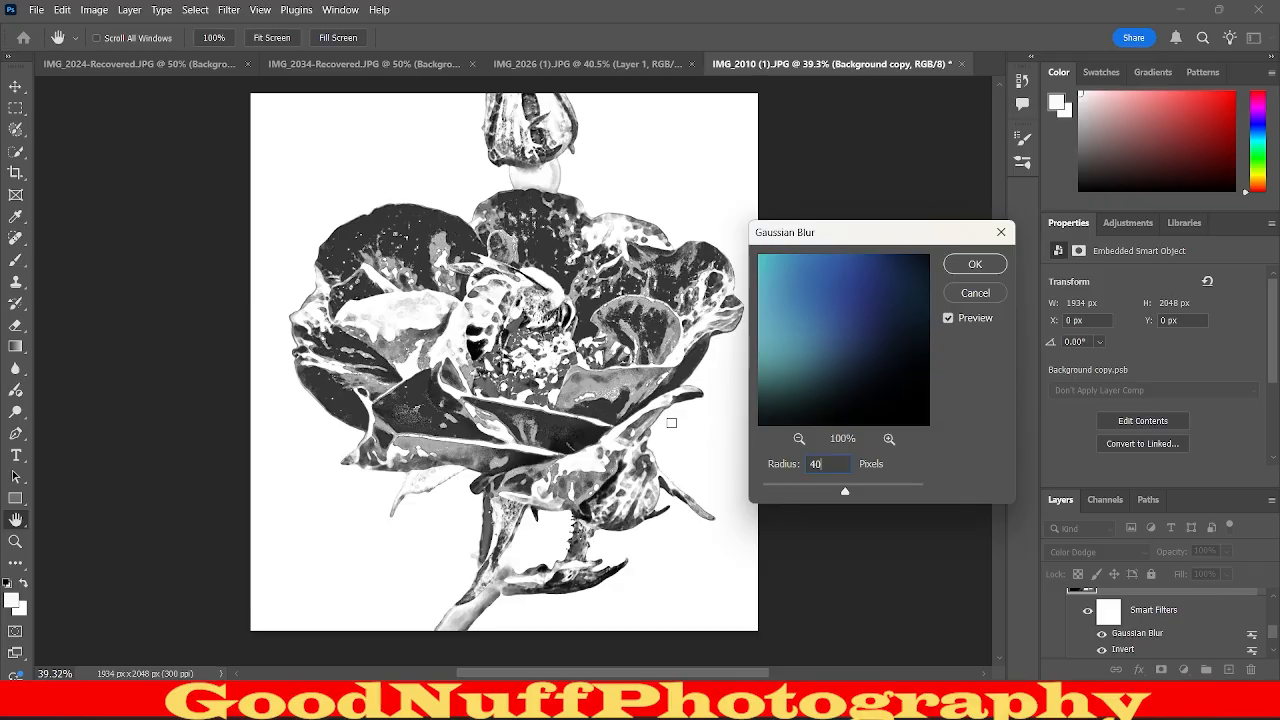
pyautogui.click(975, 265)
pyautogui.press('w')
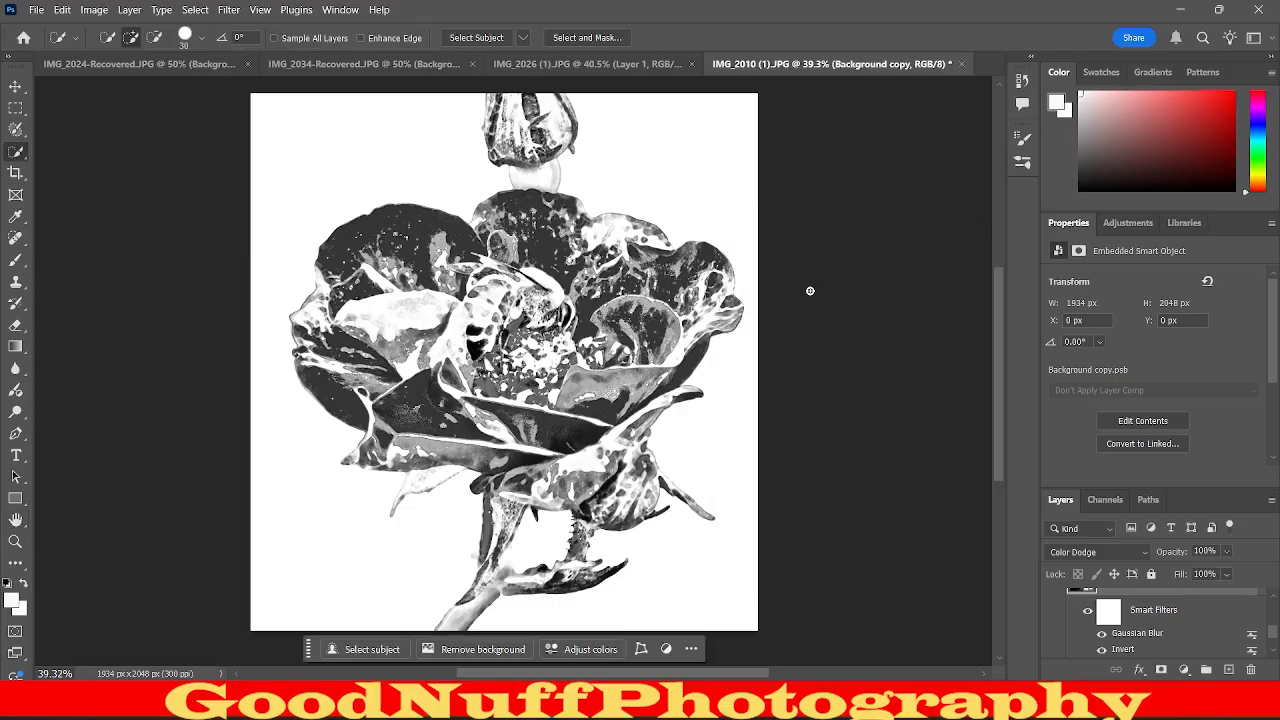
# Examine the bee, petals and stem up close with the new blur radius applied.
pyautogui.moveTo(573, 288); pyautogui.dragTo(594, 268)
pyautogui.scroll(8, 594, 268)
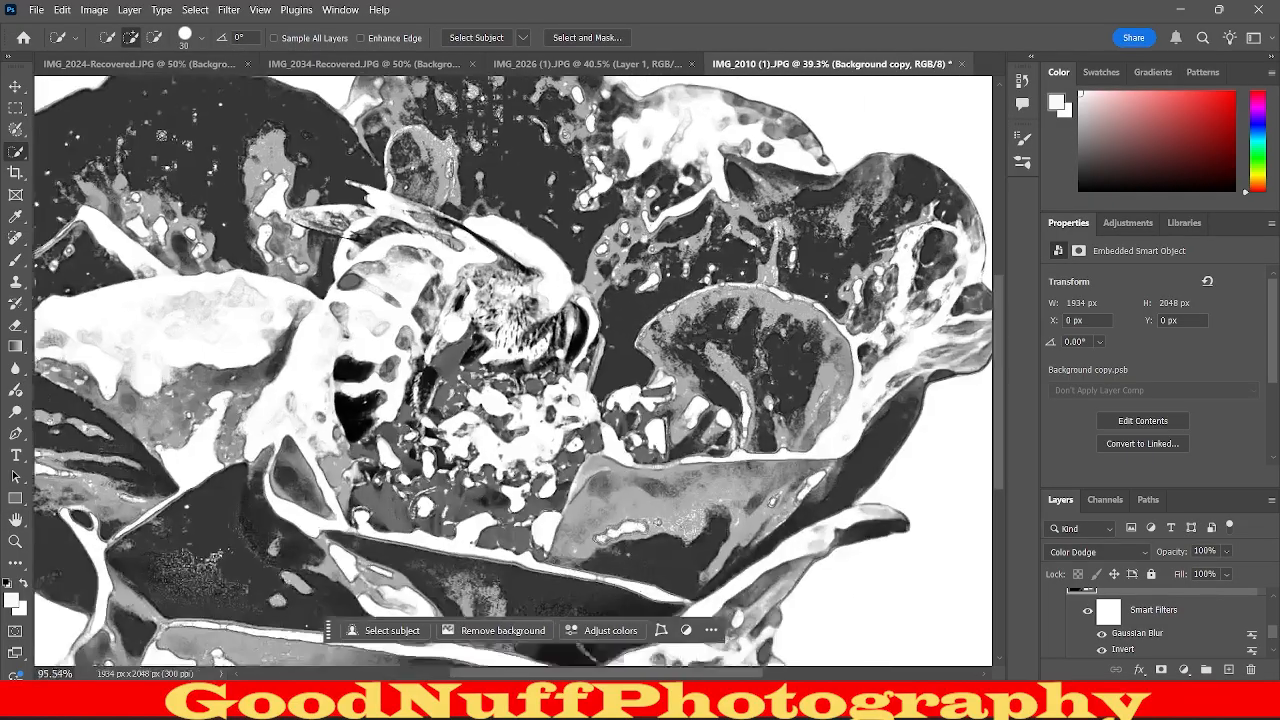
pyautogui.scroll(3, 660, 340)
pyautogui.scroll(-8, 636, 347)
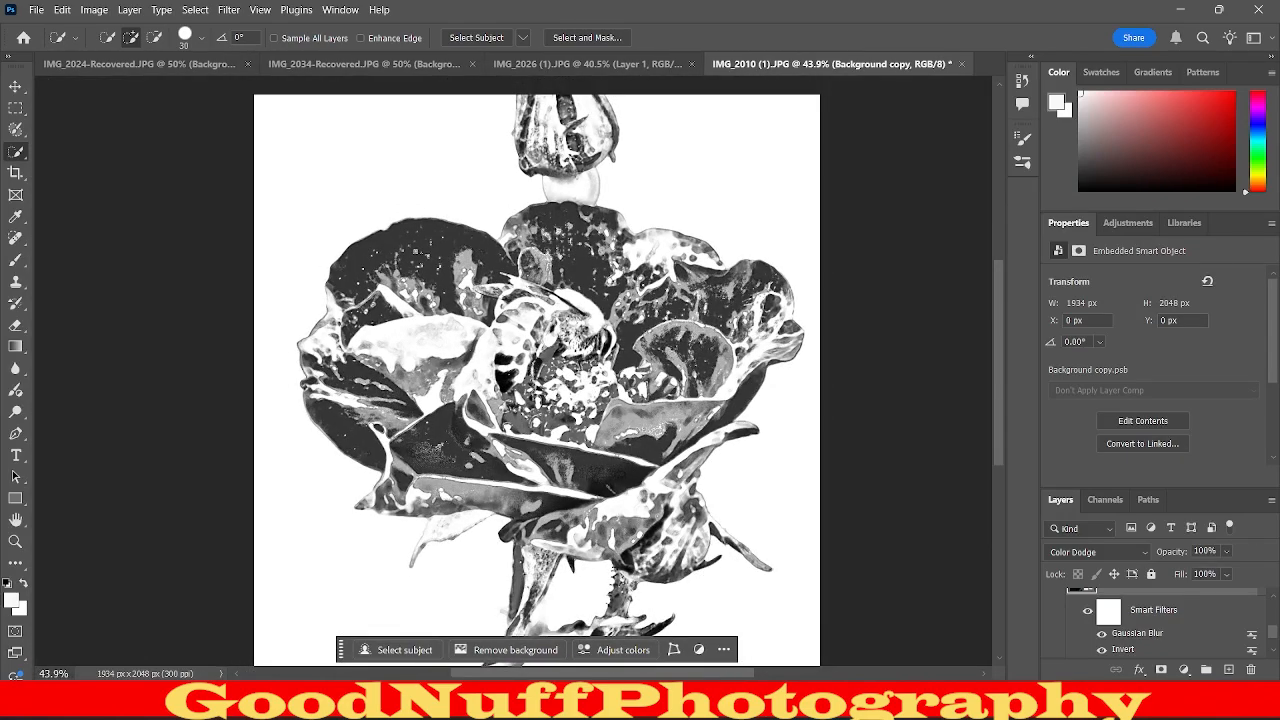
pyautogui.scroll(10, 555, 615)
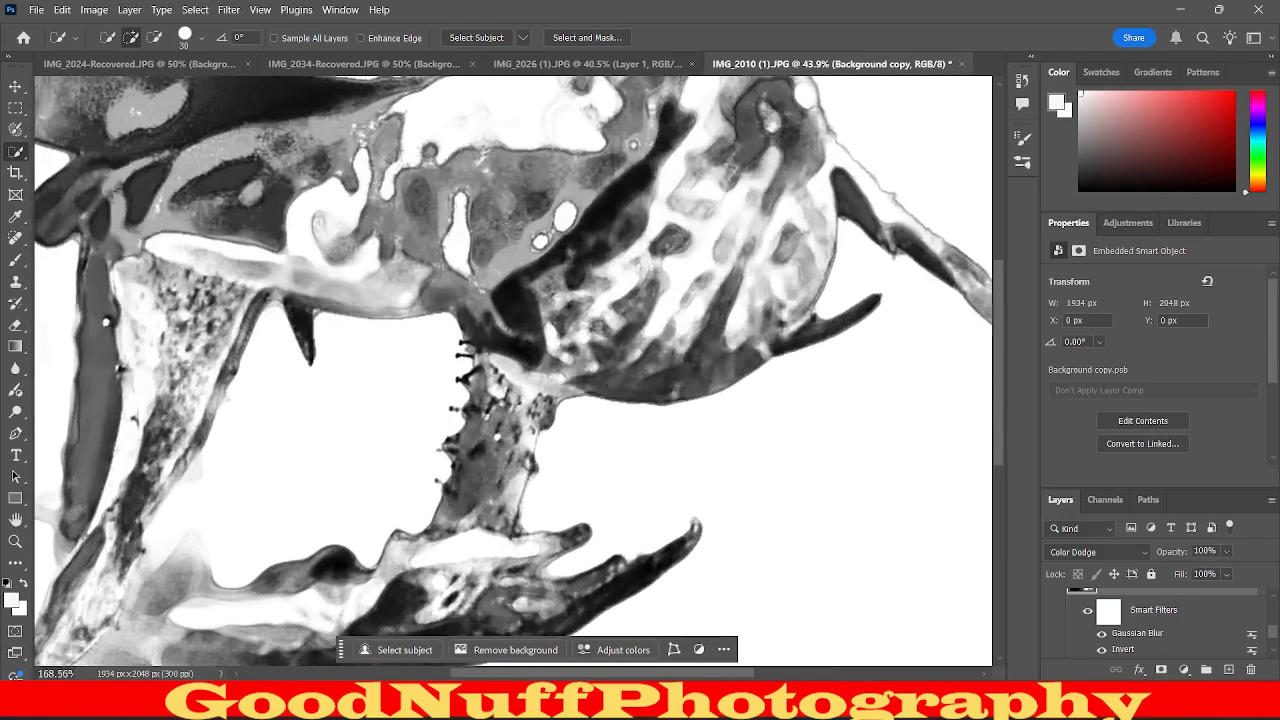
pyautogui.scroll(-9, 700, 280)
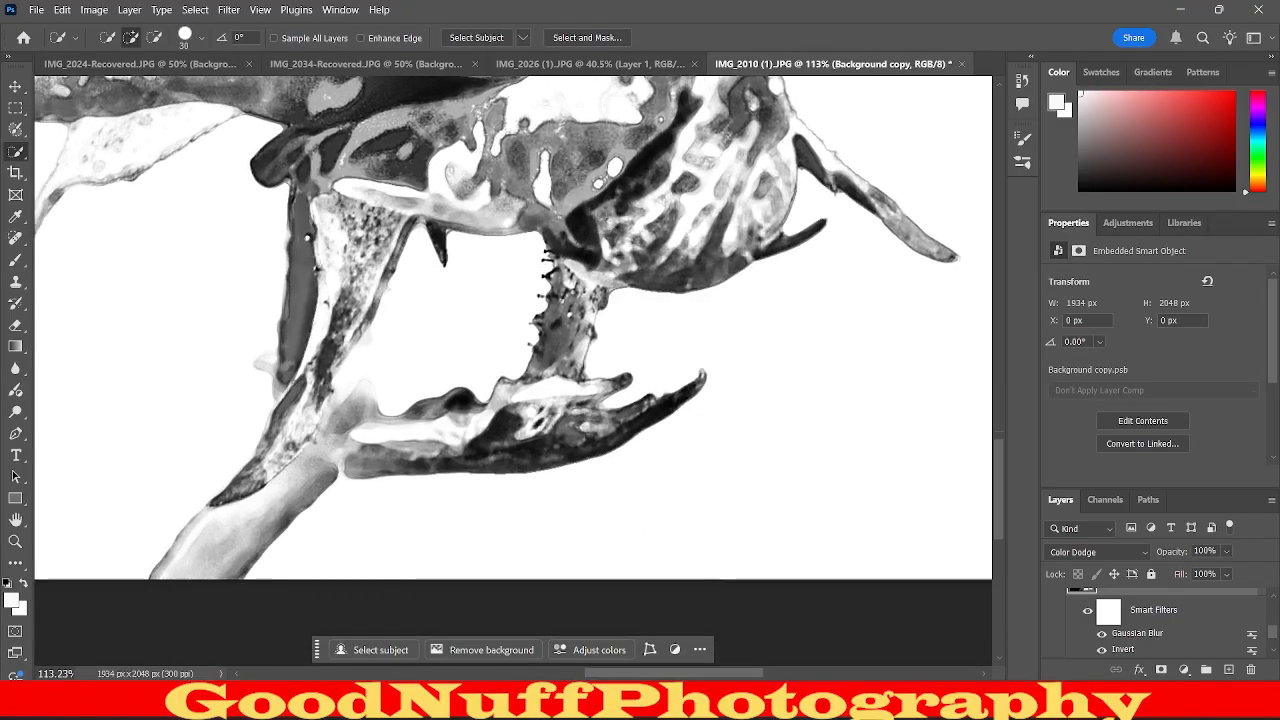
# Adjust the Levels 1 layer's midtone input level, trying 0.90 and settling on 0.69.
pyautogui.scroll(3, 700, 262)
pyautogui.scroll(8, 500, 360)
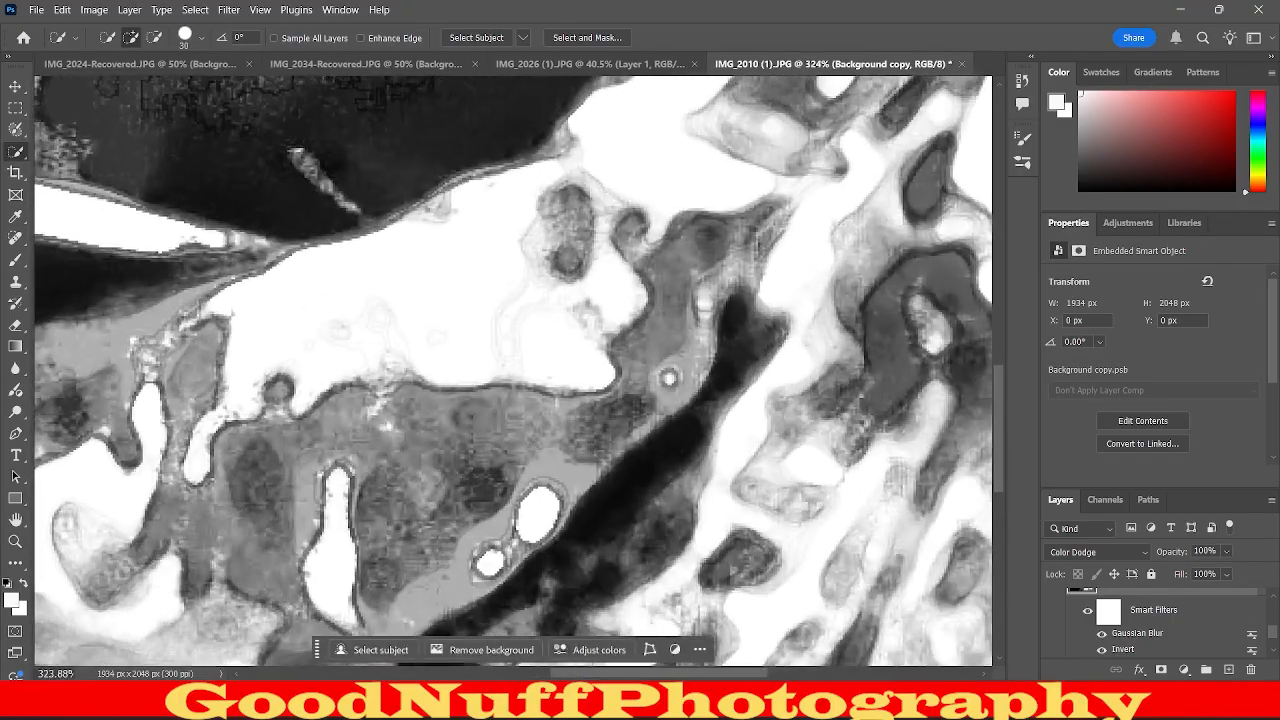
pyautogui.scroll(-12, 500, 360)
pyautogui.scroll(2, 610, 234)
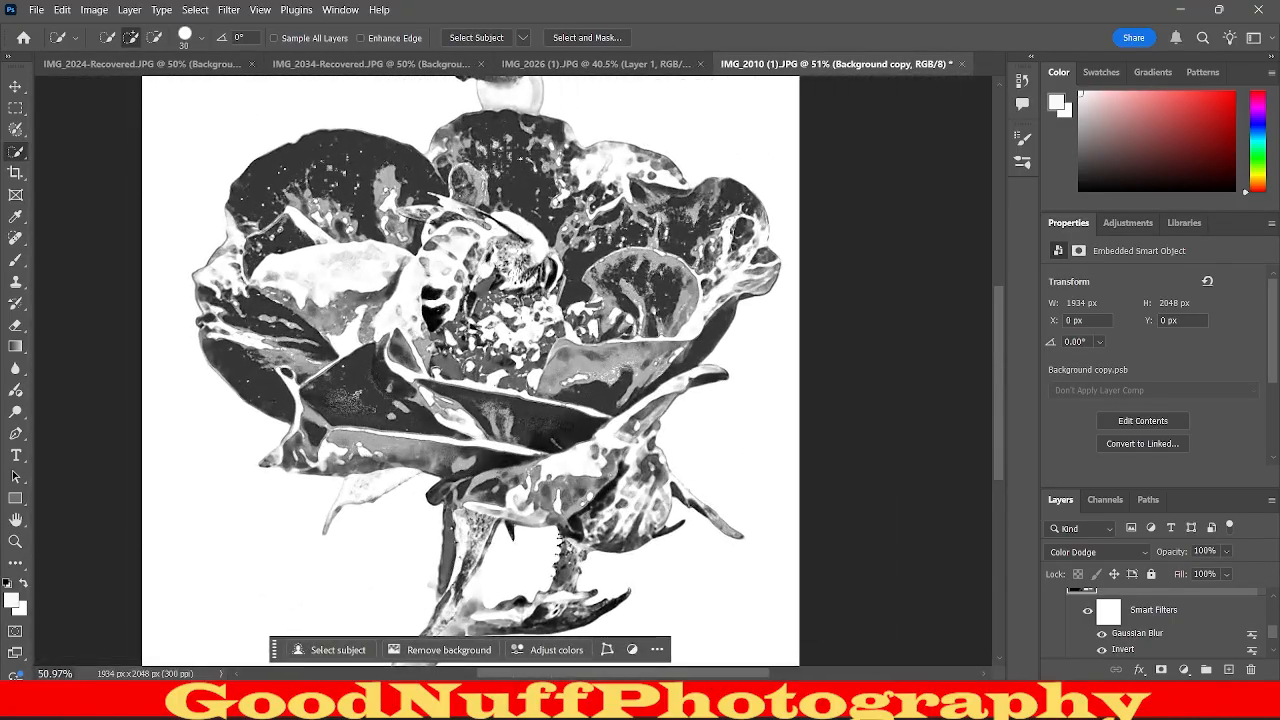
pyautogui.scroll(3, 1190, 634)
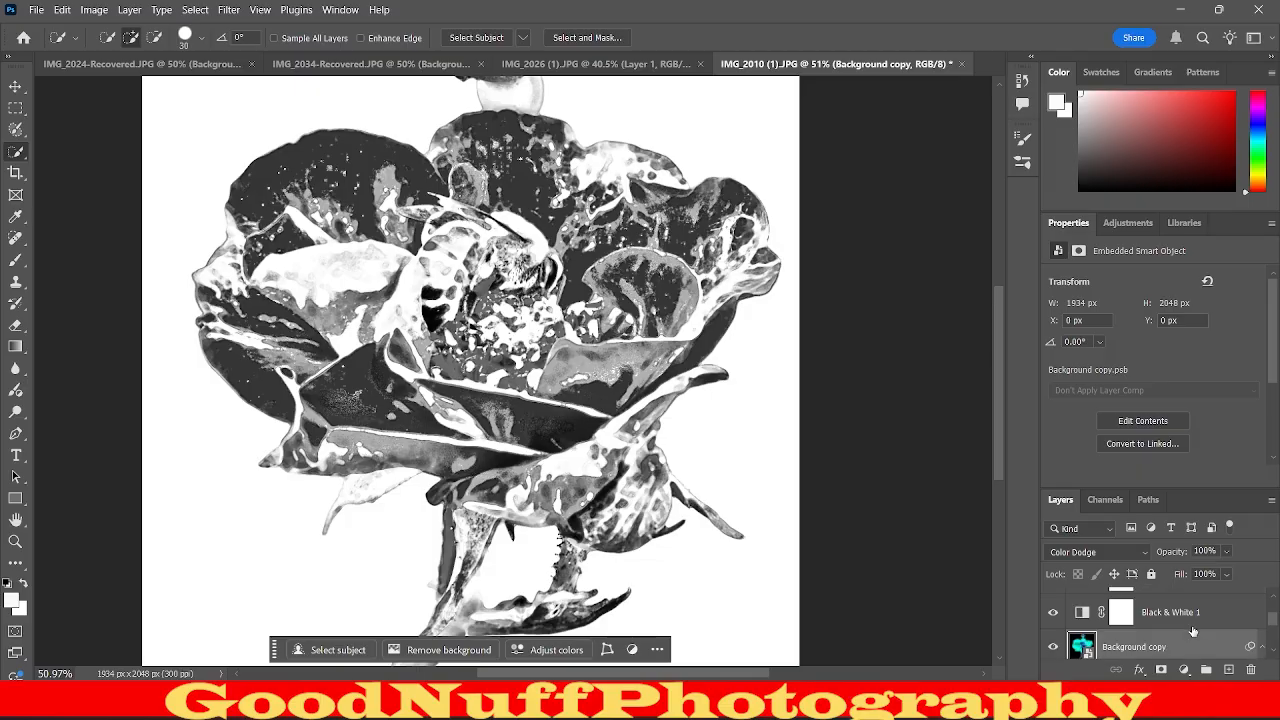
pyautogui.click(1188, 637)
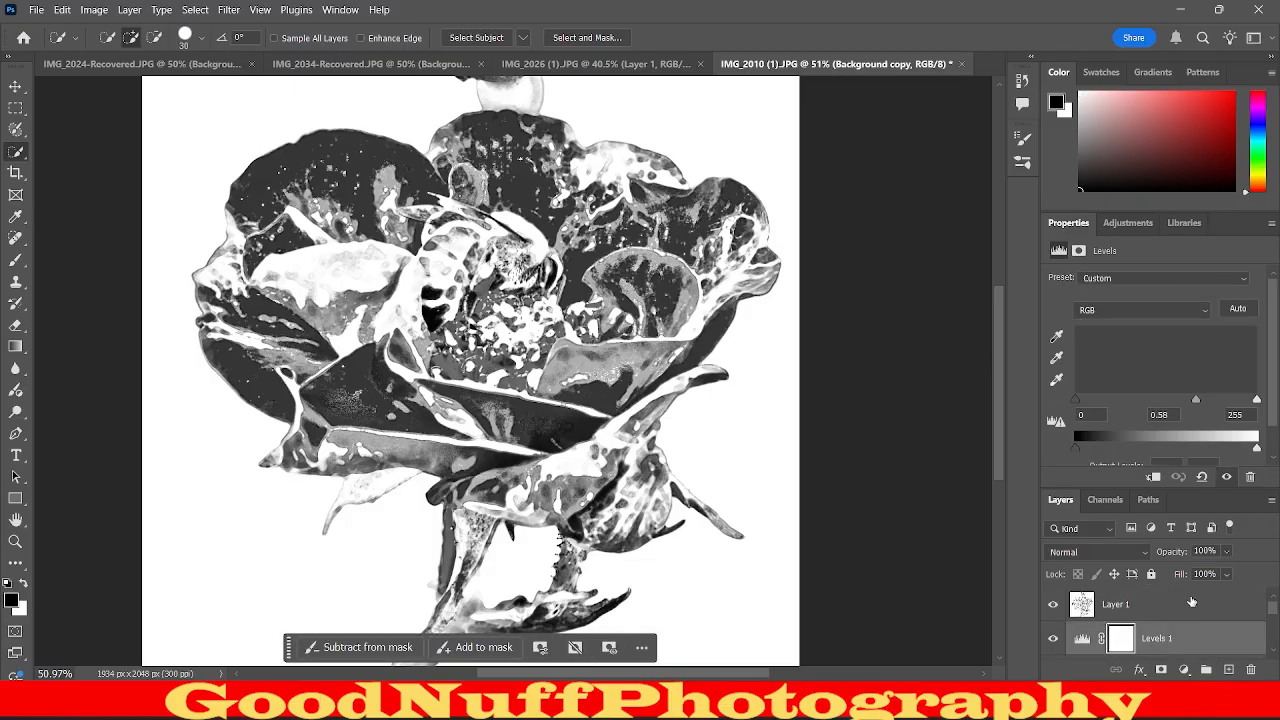
pyautogui.moveTo(1196, 401)
pyautogui.mouseDown()
pyautogui.moveTo(1150, 405)
pyautogui.moveTo(1200, 404)
pyautogui.moveTo(1177, 418)
pyautogui.mouseUp()
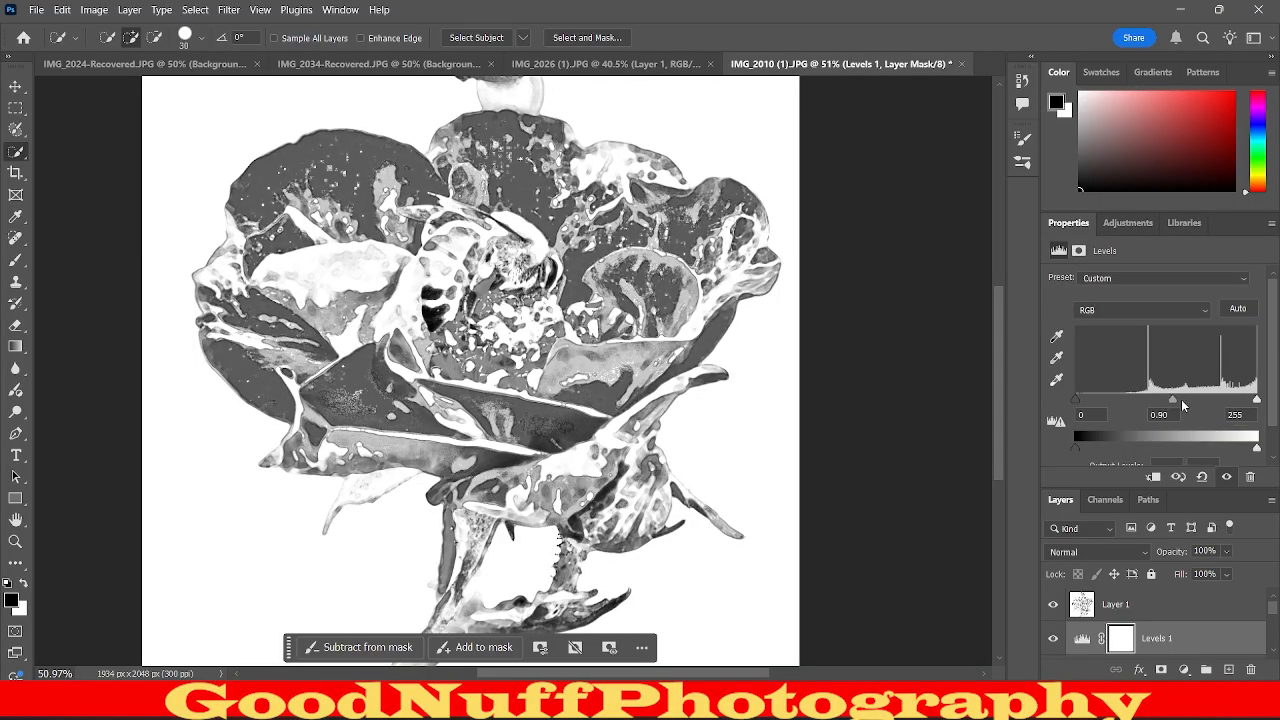
pyautogui.moveTo(1174, 400); pyautogui.dragTo(1191, 430)
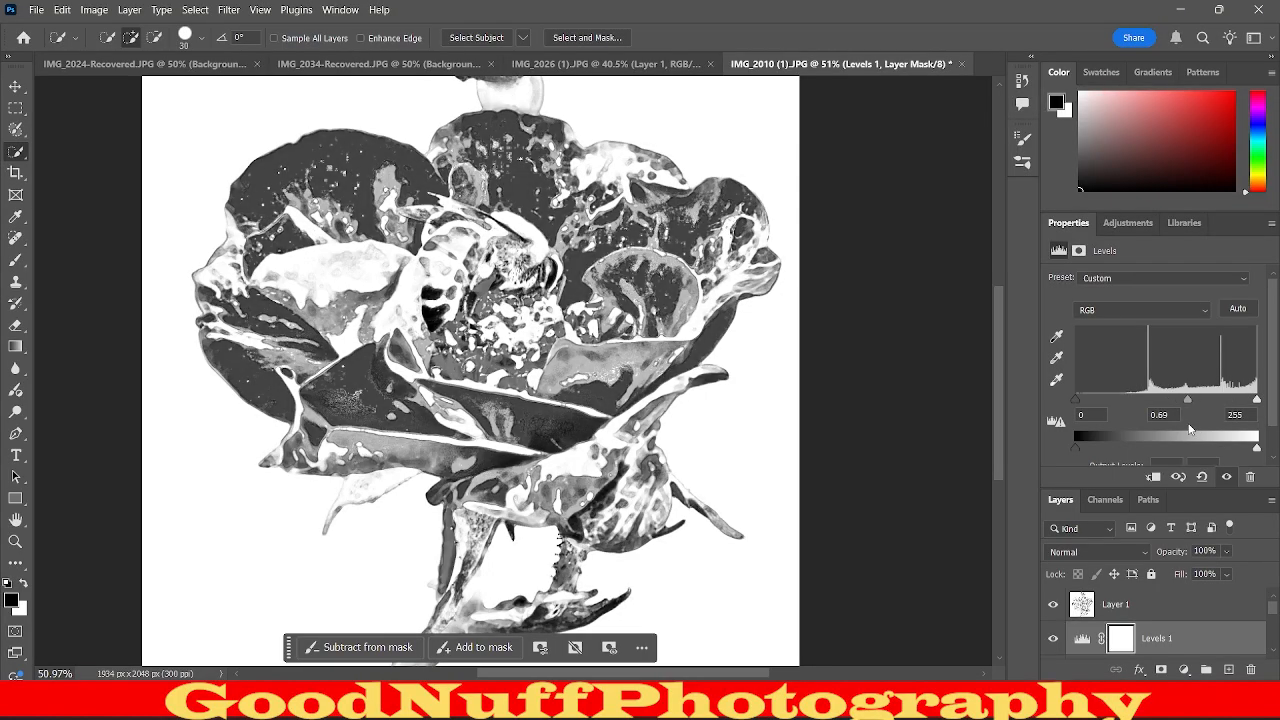
# Hide Layer 1, Levels 1, Black & White 1 and Background copy so that only the original Background layer shows.
pyautogui.scroll(-1, 1210, 574)
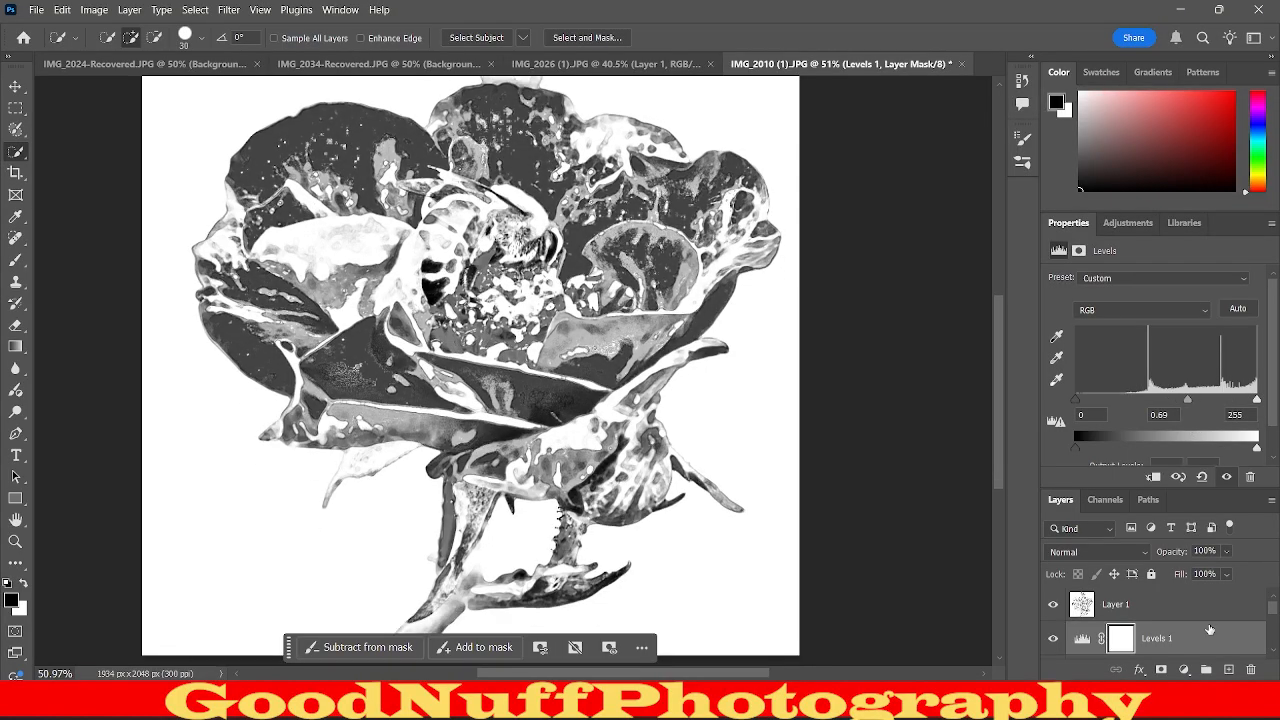
pyautogui.scroll(-1, 1210, 630)
pyautogui.scroll(-1, 1210, 630)
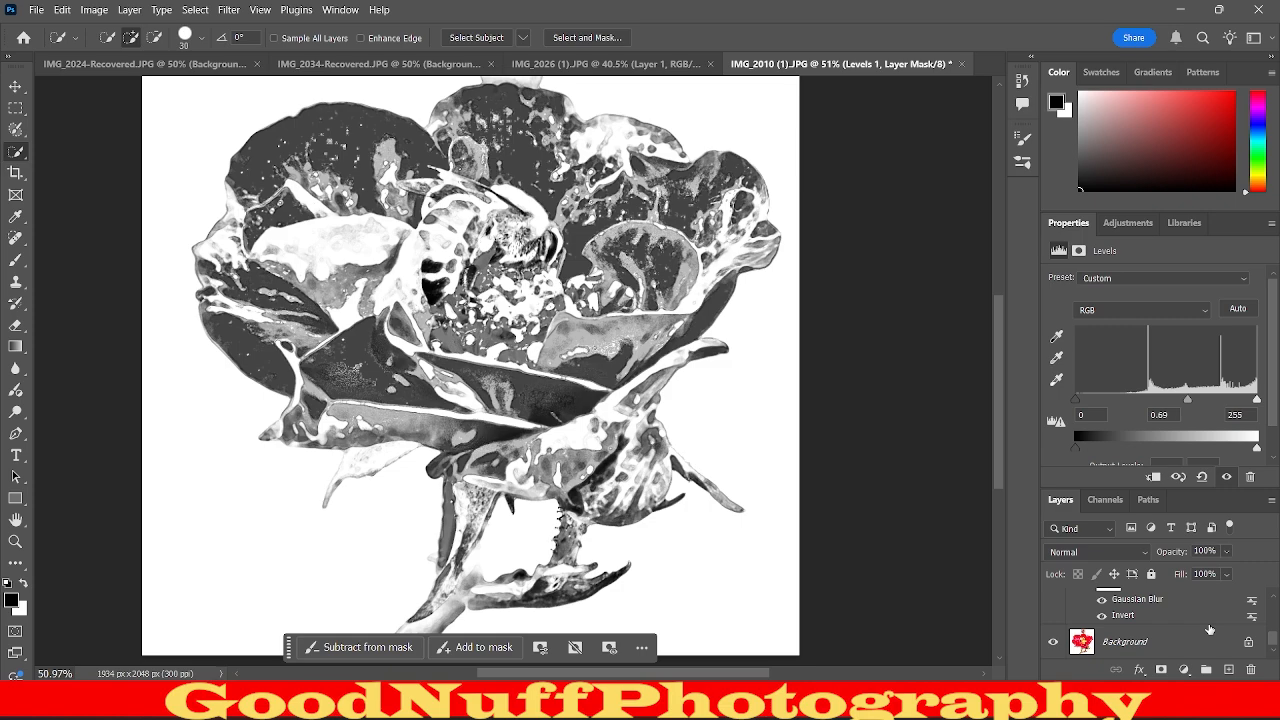
pyautogui.scroll(-2, 687, 538)
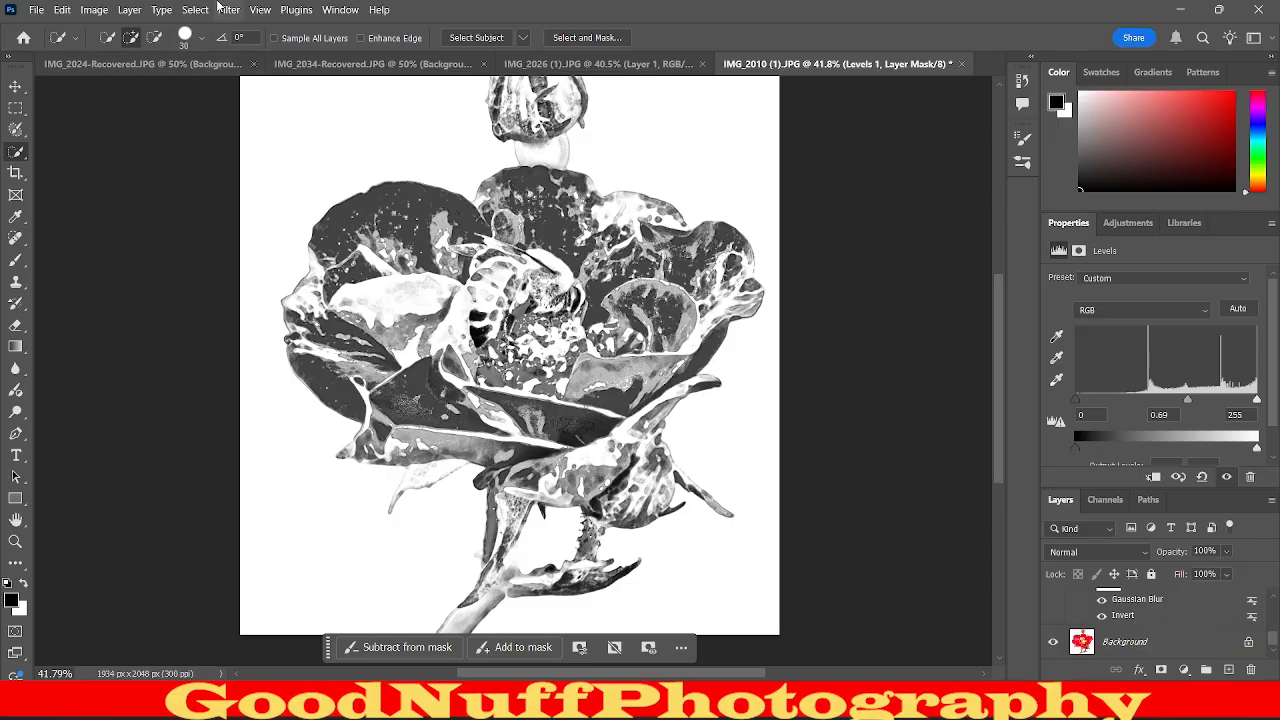
pyautogui.scroll(3, 1143, 602)
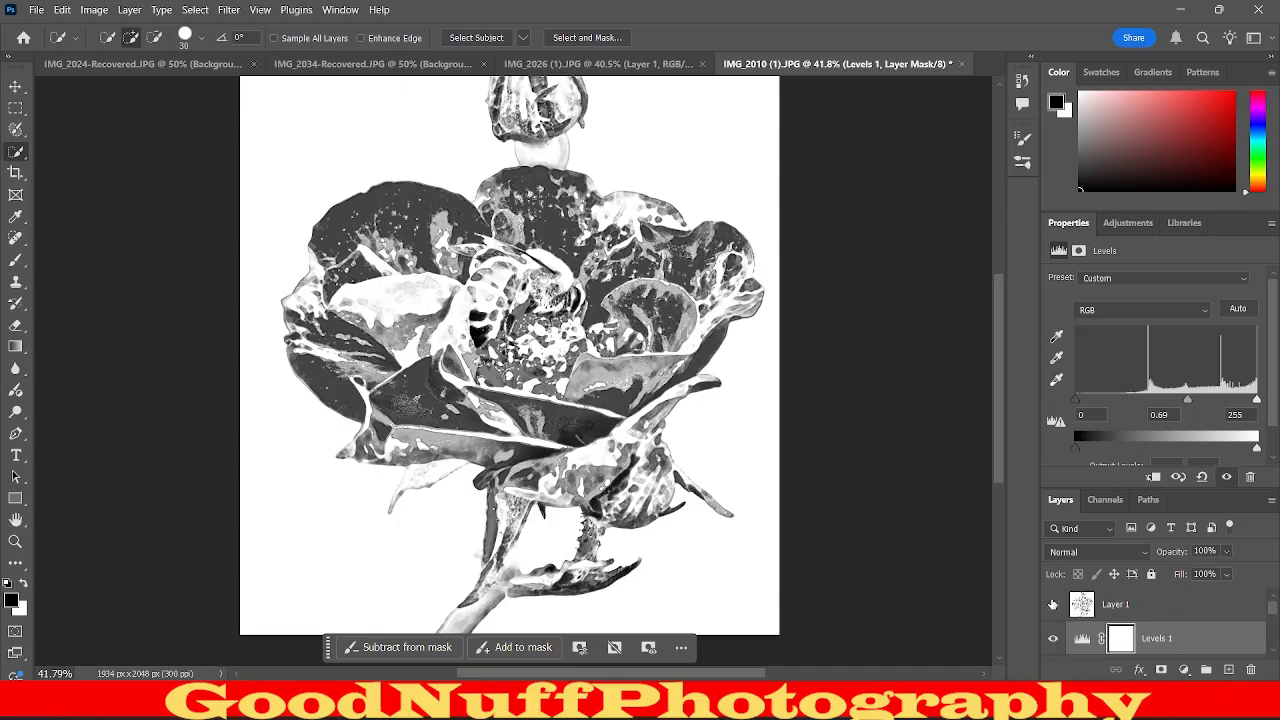
pyautogui.click(1052, 604)
pyautogui.click(1053, 638)
pyautogui.scroll(-2, 1054, 638)
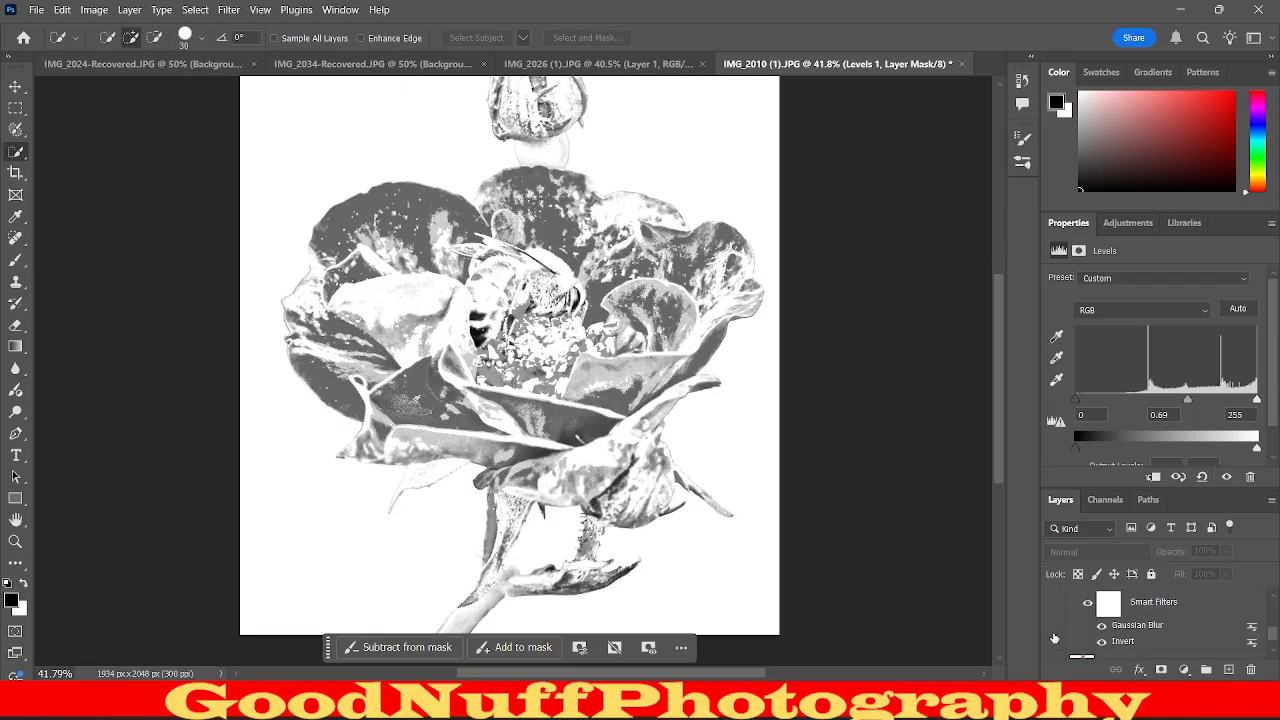
pyautogui.scroll(-2, 1054, 630)
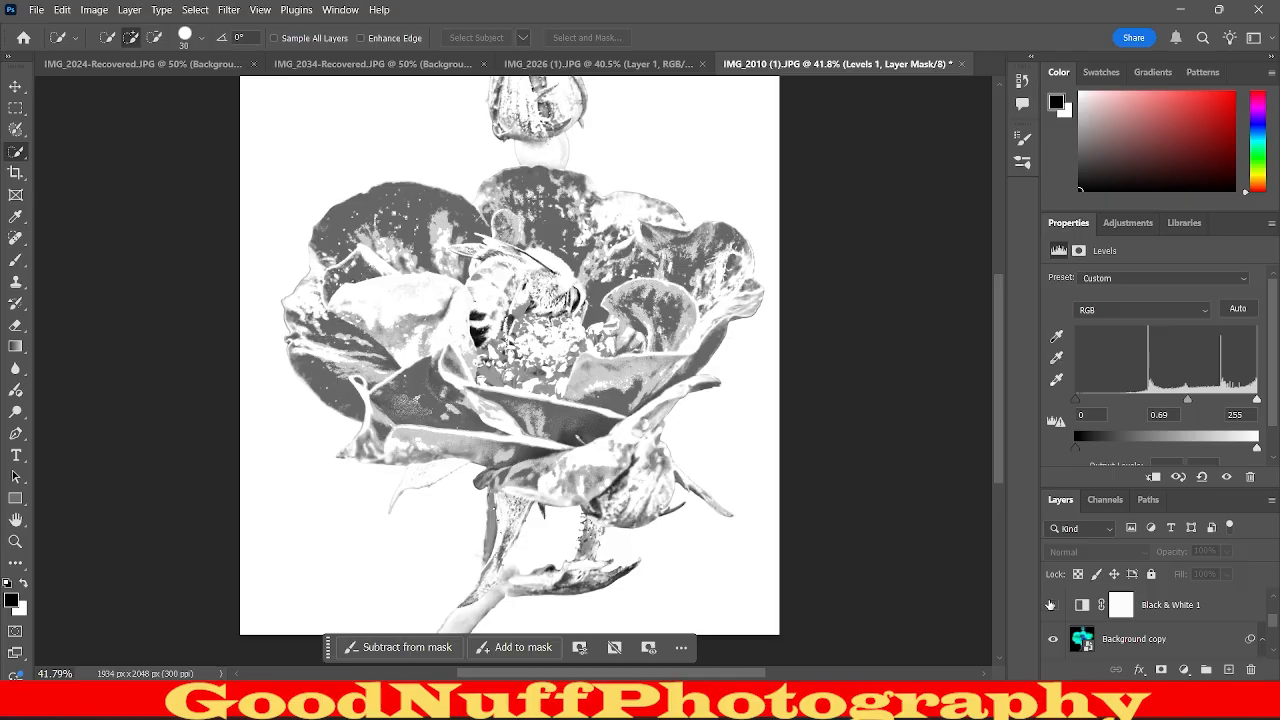
pyautogui.click(1050, 604)
pyautogui.click(1053, 639)
pyautogui.scroll(-2, 1054, 638)
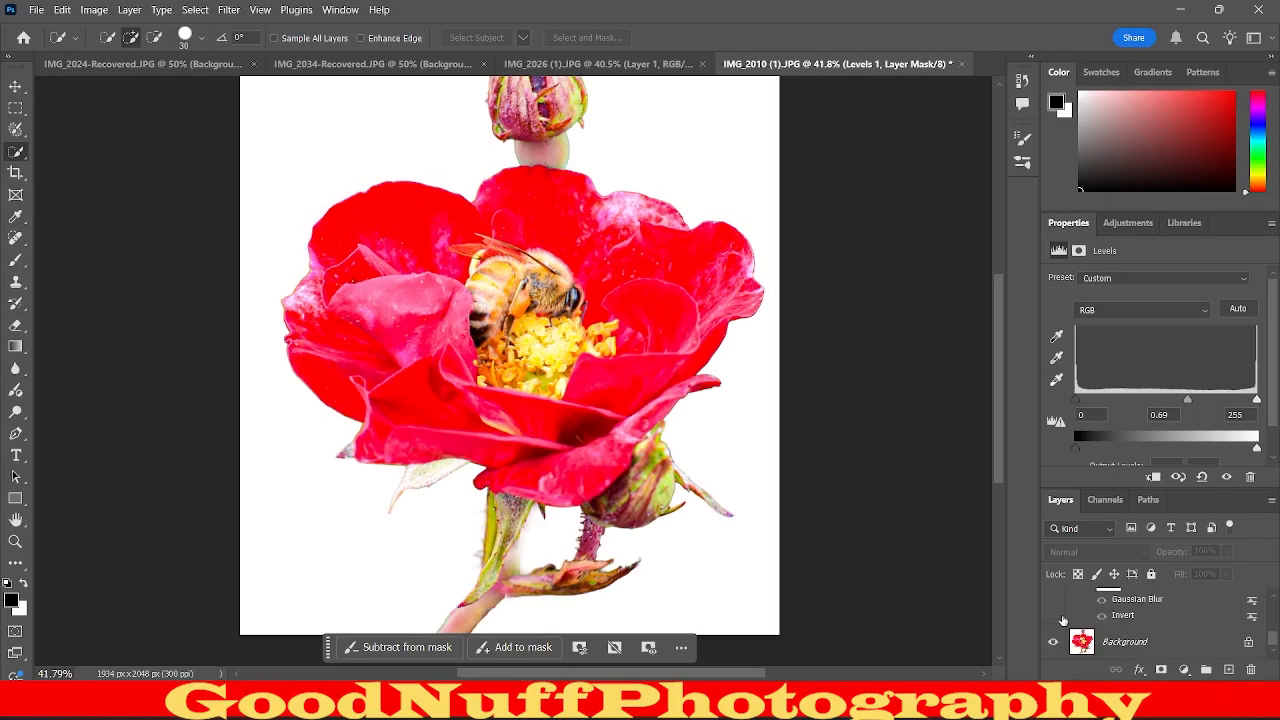
# Convert the Background layer to a smart object and clear the accidental selection on the bee.
pyautogui.click(1148, 643)
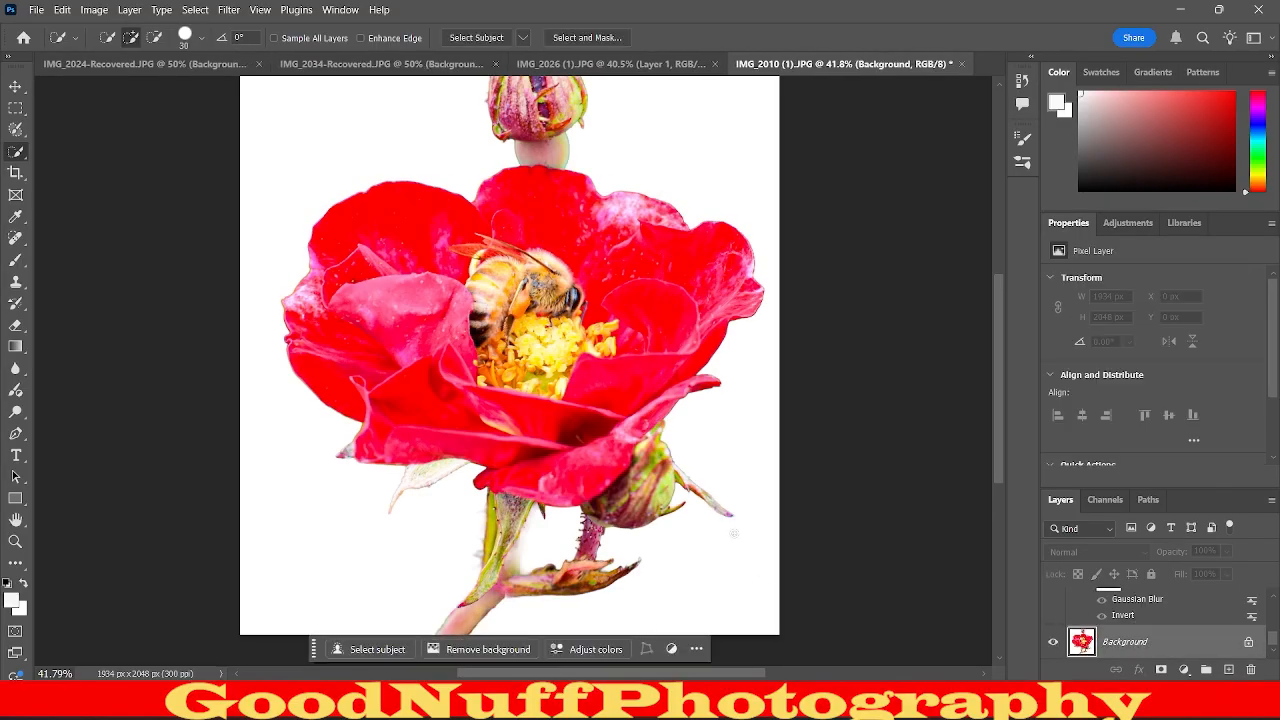
pyautogui.rightClick(1184, 634)
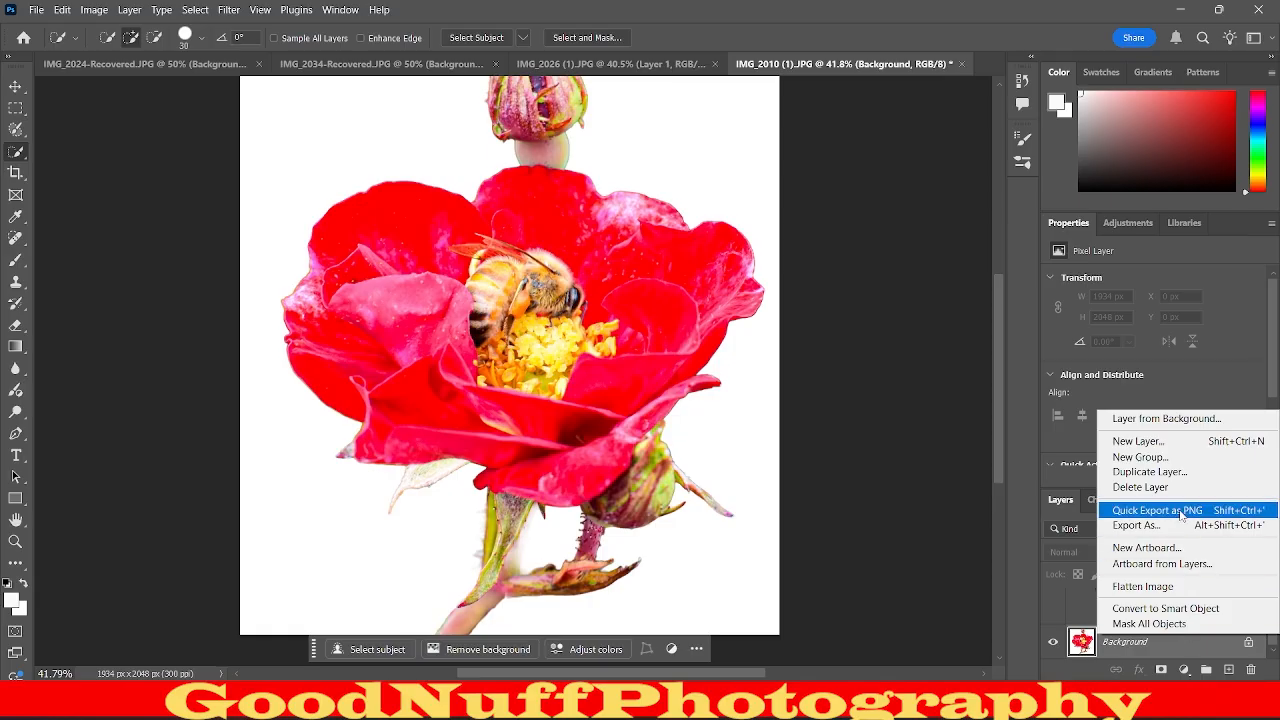
pyautogui.click(1176, 608)
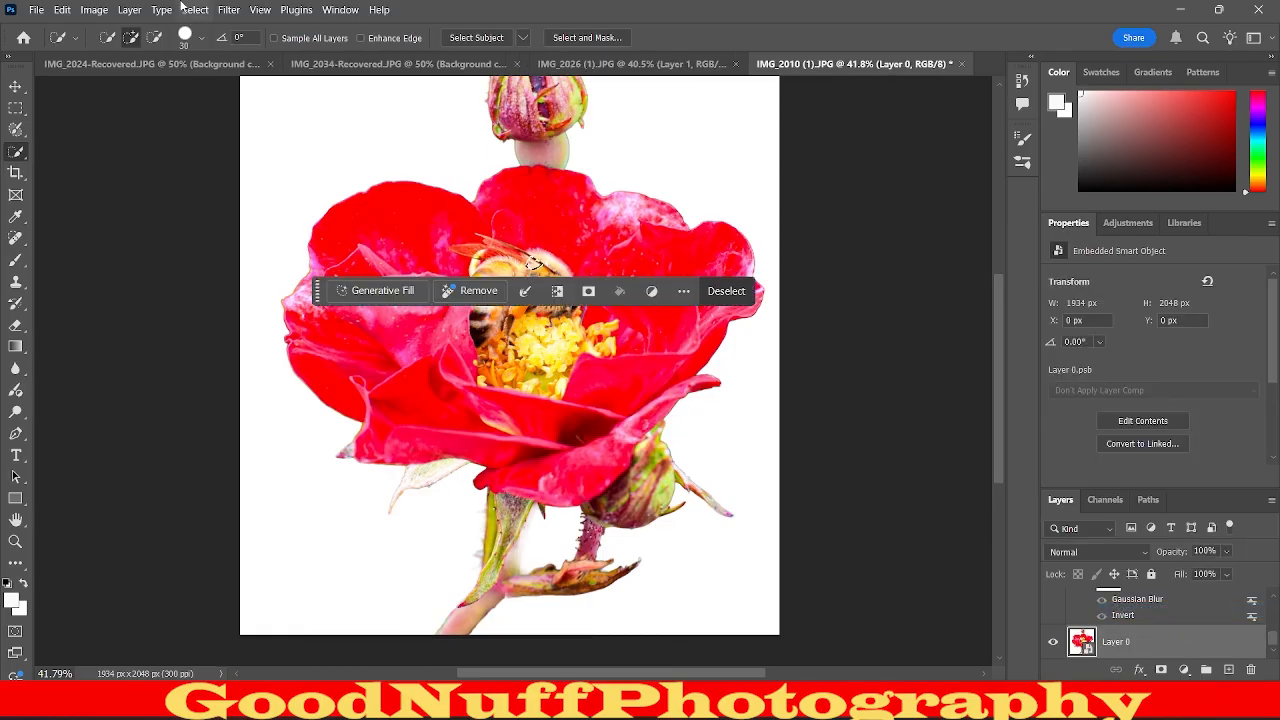
pyautogui.click(705, 291)
# Try the Filter Gallery's Bas Relief, Chalk & Charcoal, Charcoal and Graphic Pen sketch effects on the colour flower layer, then cancel.
pyautogui.click(244, 12)
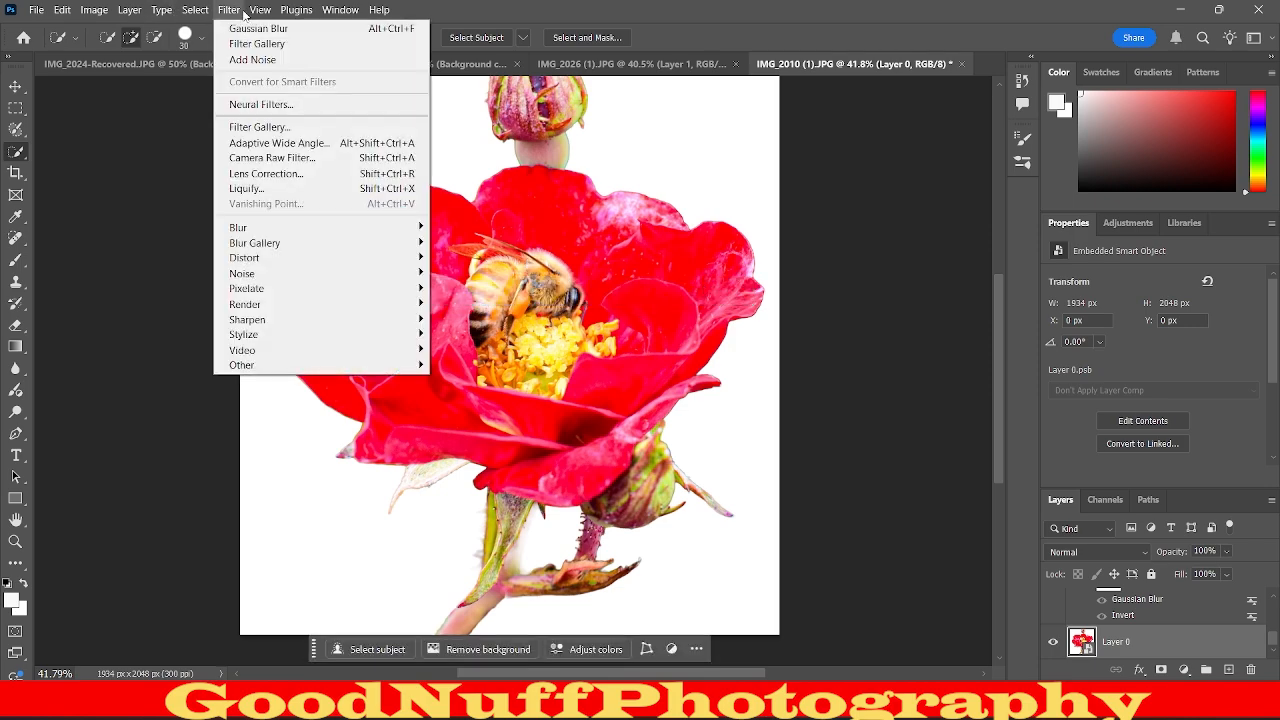
pyautogui.click(263, 46)
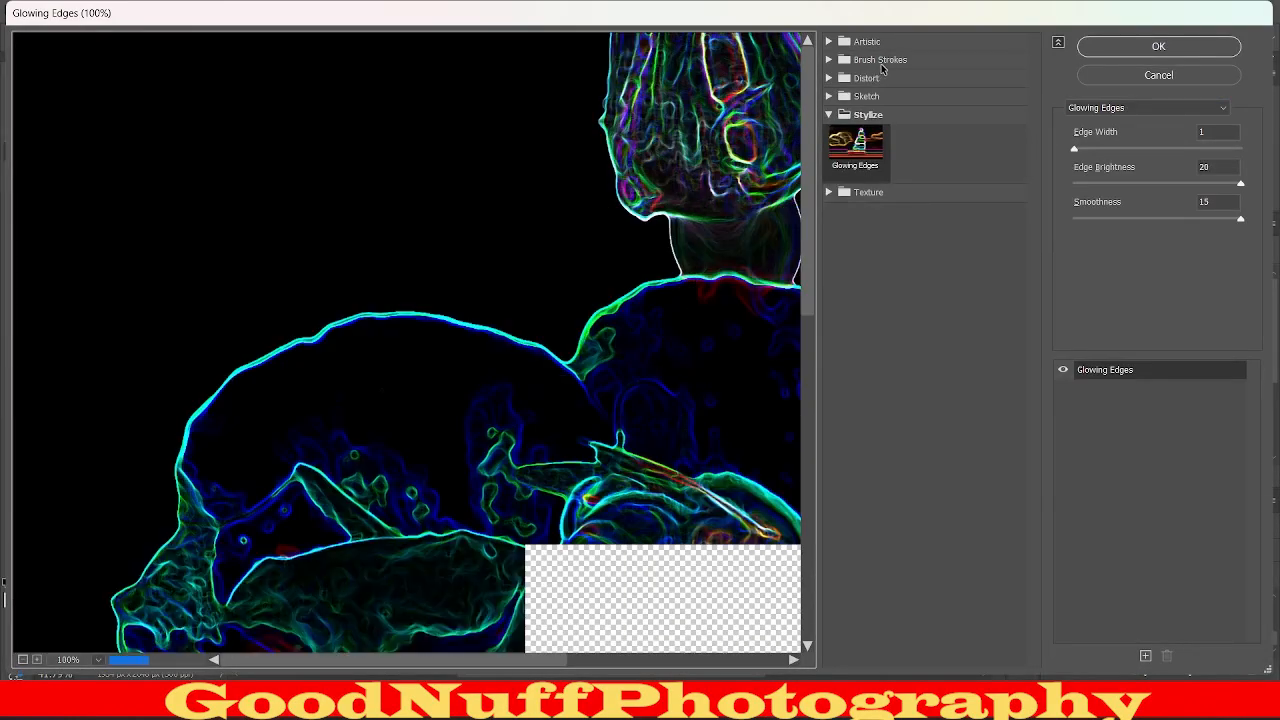
pyautogui.click(884, 96)
pyautogui.click(855, 145)
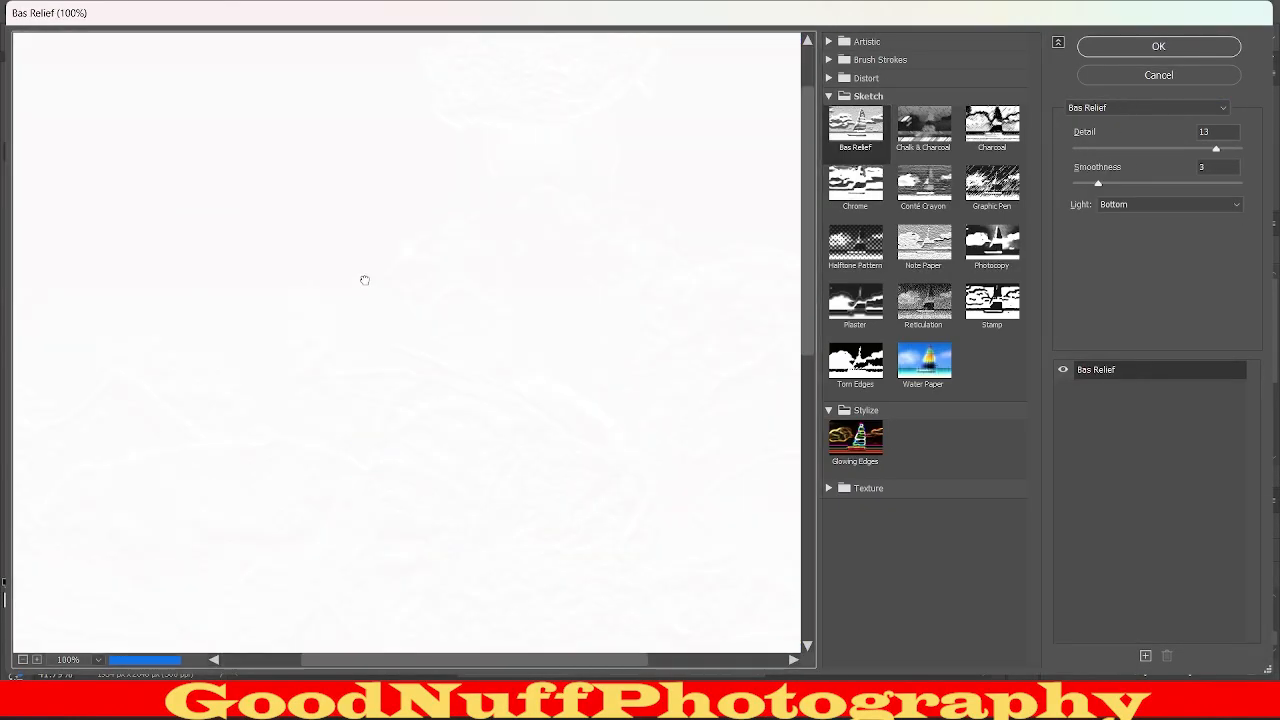
pyautogui.click(923, 127)
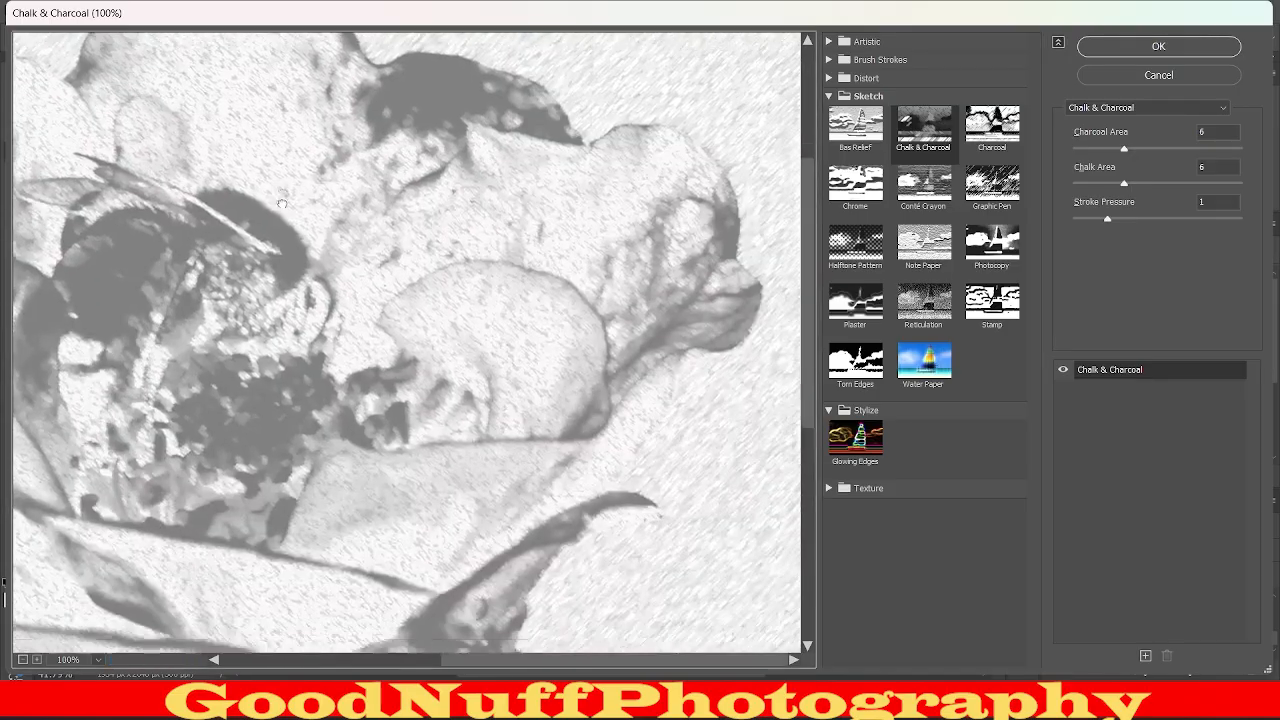
pyautogui.moveTo(282, 204); pyautogui.dragTo(180, 100)
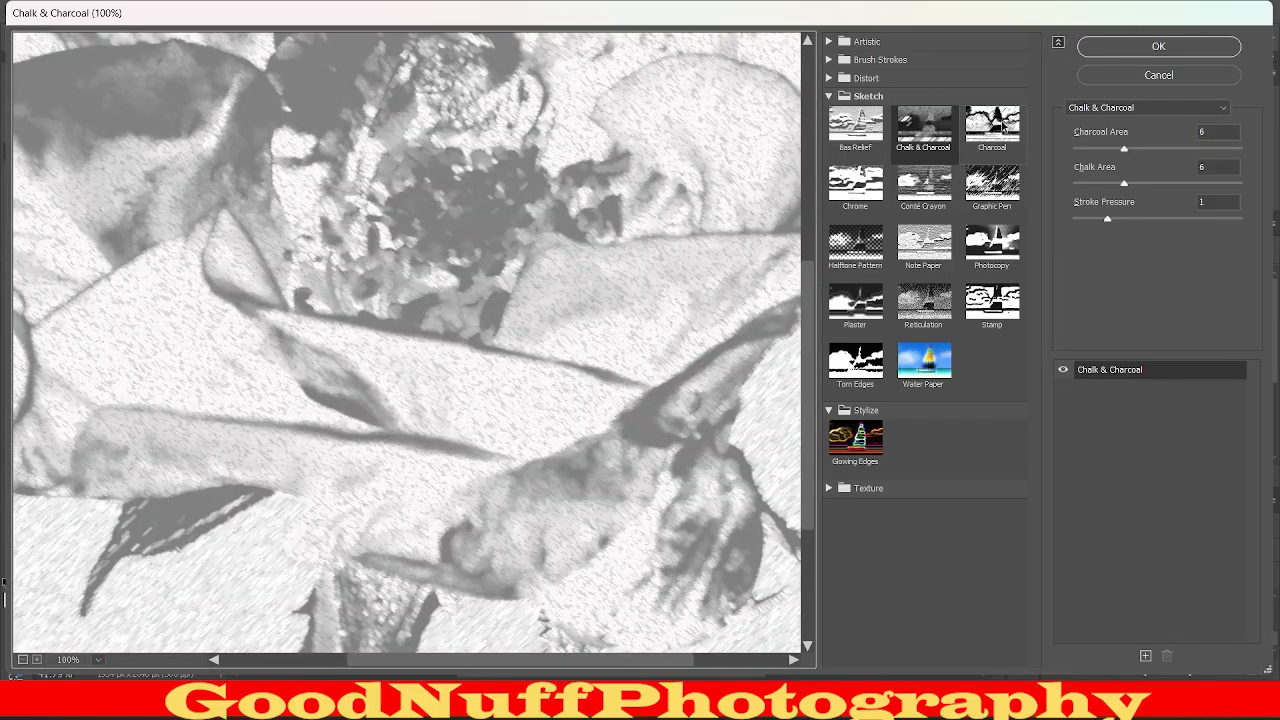
pyautogui.click(1000, 127)
pyautogui.click(993, 185)
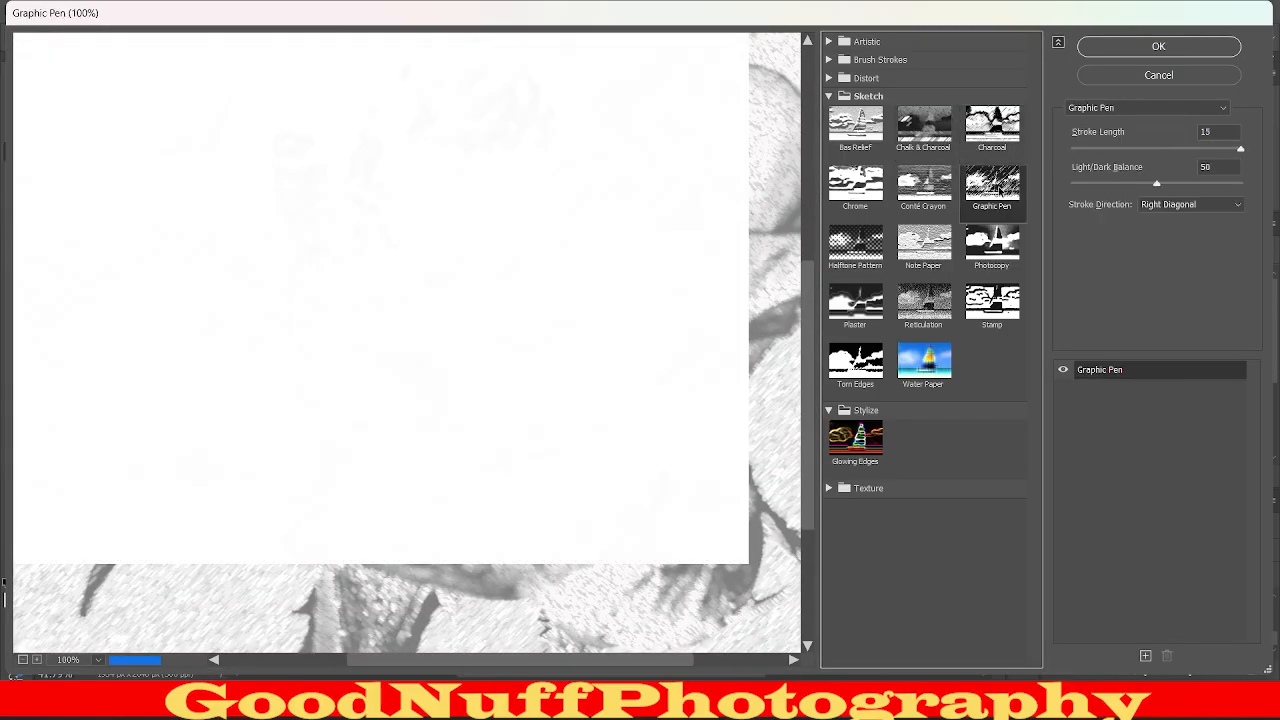
pyautogui.click(1234, 86)
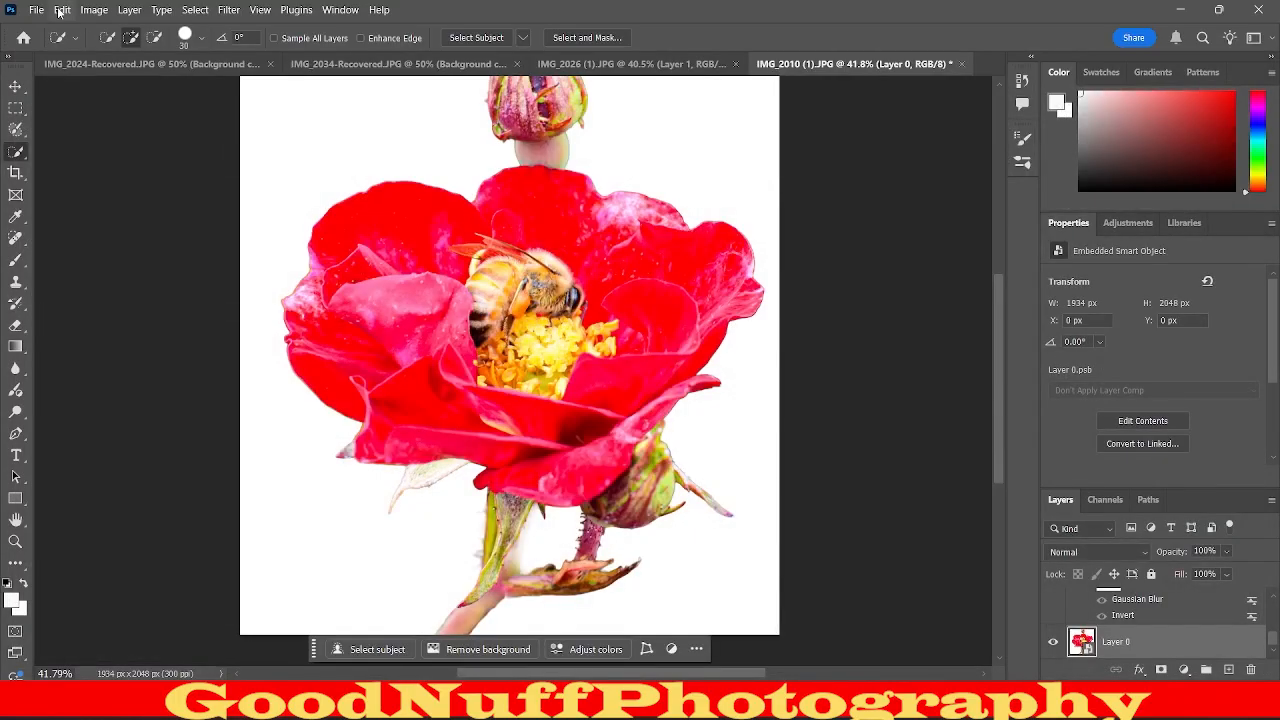
# Undo the conversion of the original flower layer to a smart object.
pyautogui.click(93, 9)
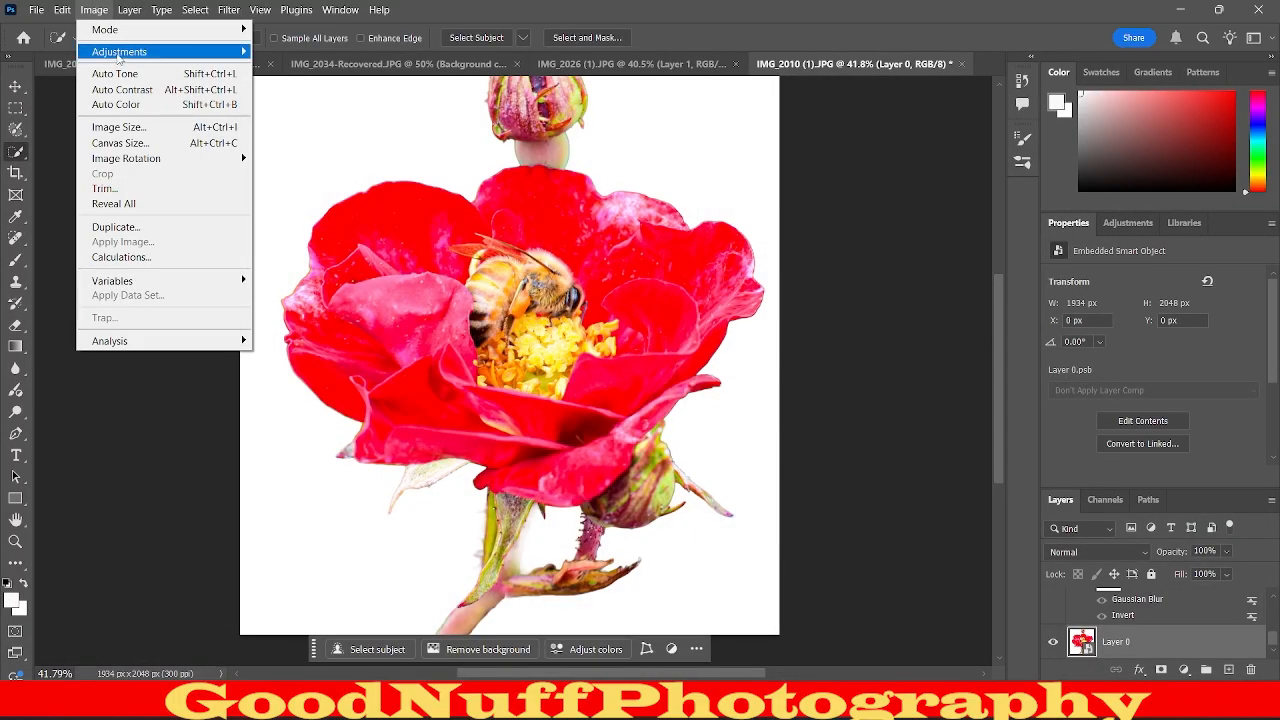
pyautogui.moveTo(118, 55)
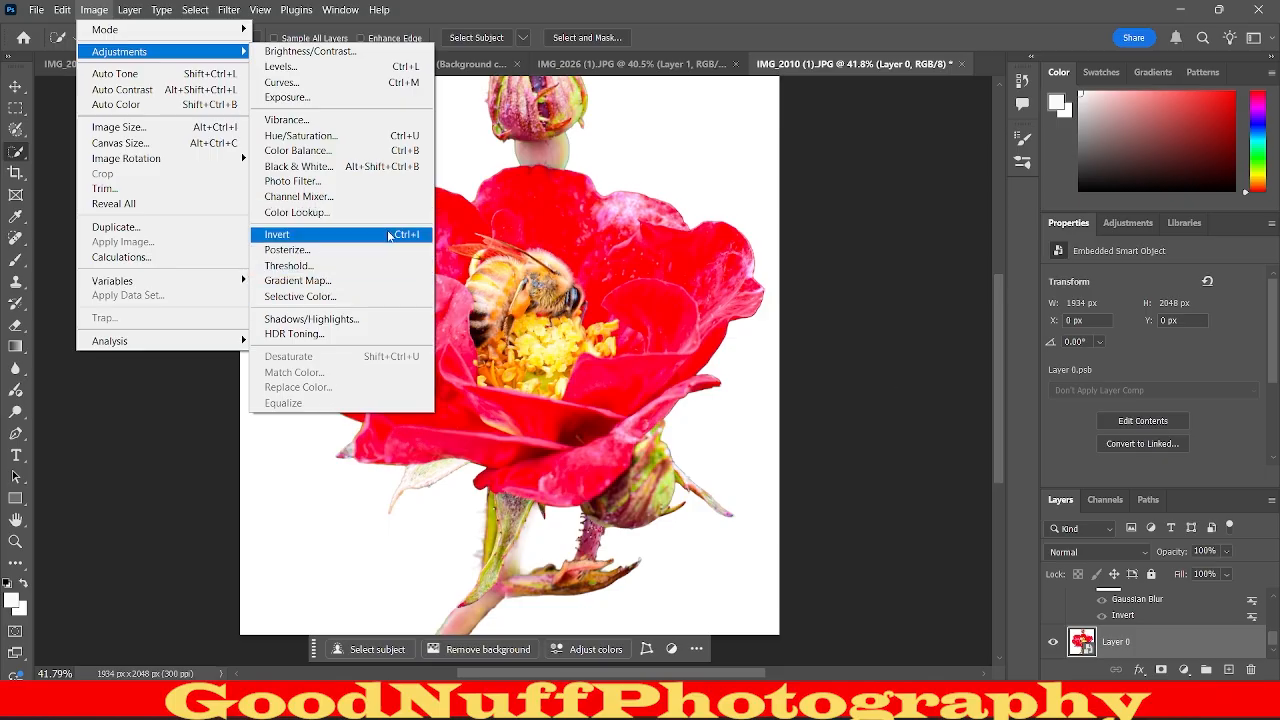
pyautogui.click(844, 329)
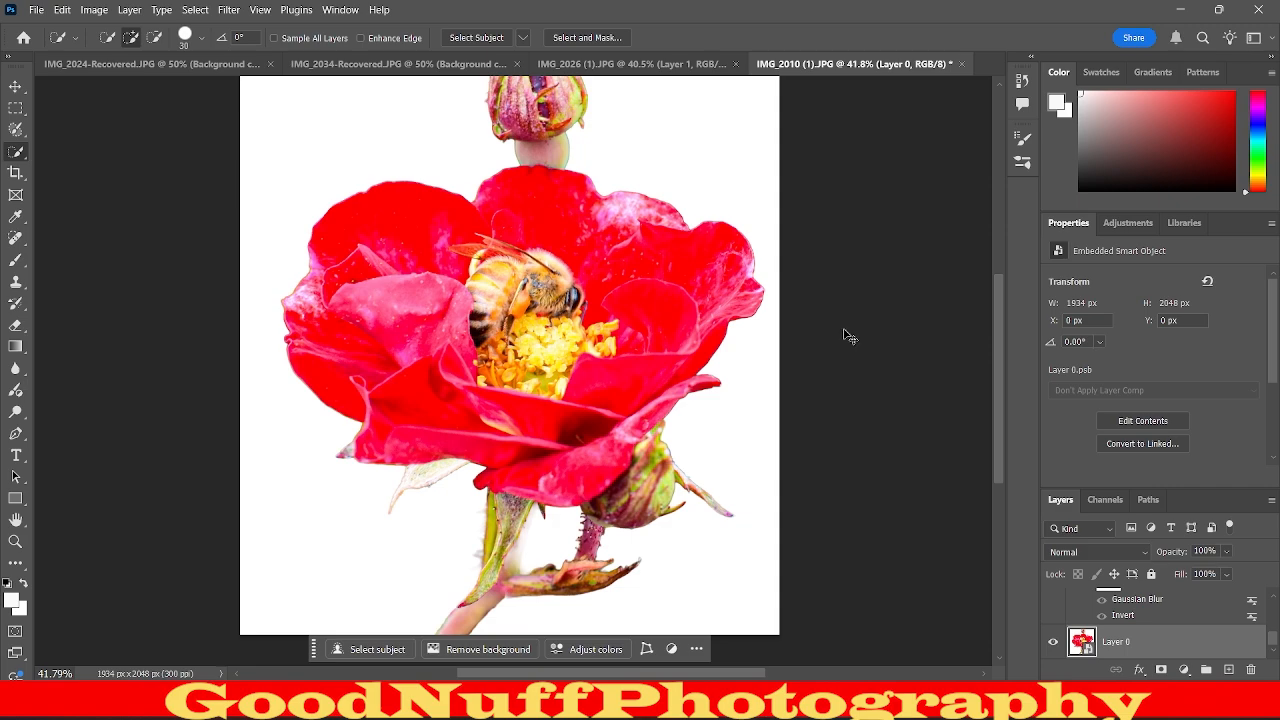
pyautogui.hotkey('ctrl', 'z')
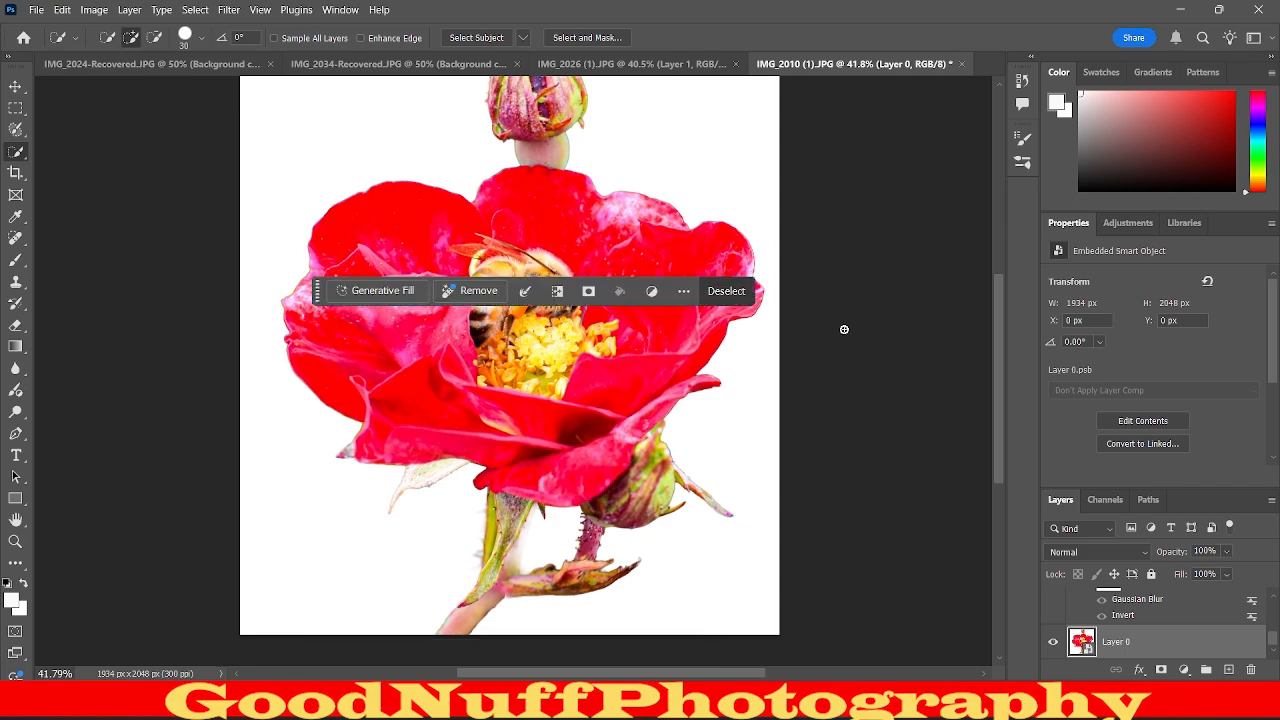
pyautogui.hotkey('ctrl', 'd')
pyautogui.hotkey('ctrl', 'z')
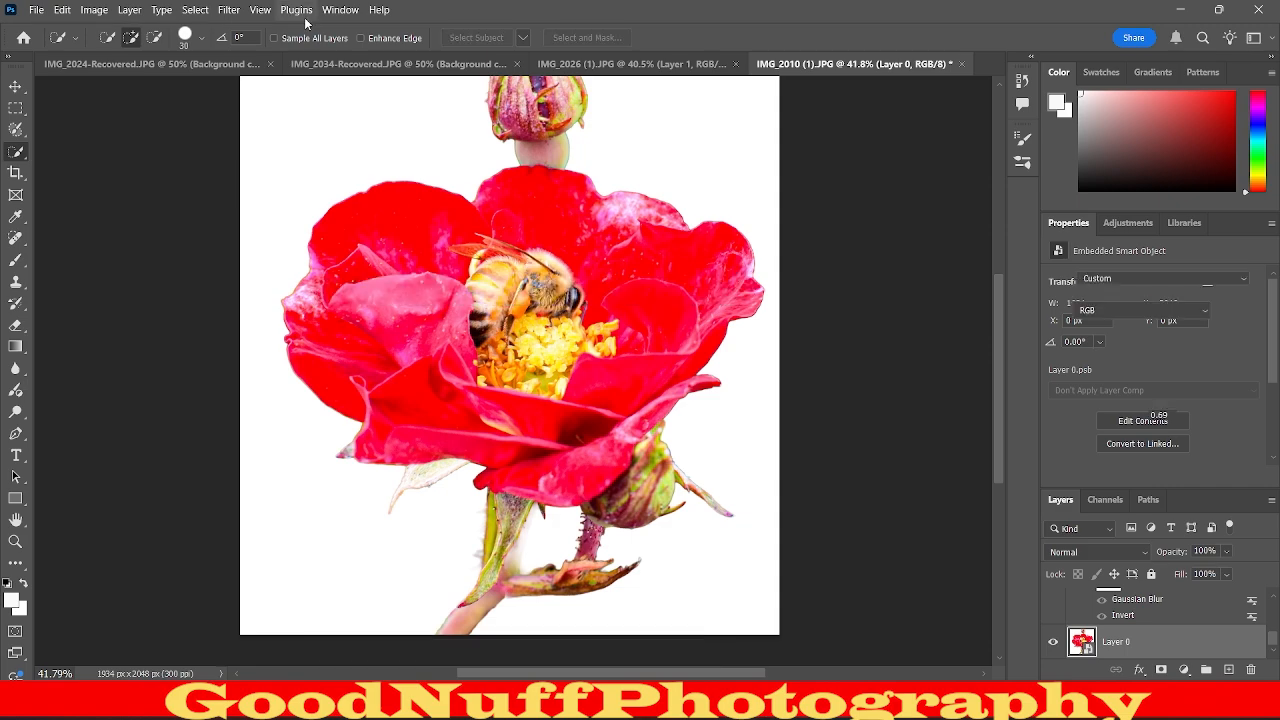
# Make the original Background layer the active layer.
pyautogui.scroll(-3, 1168, 620)
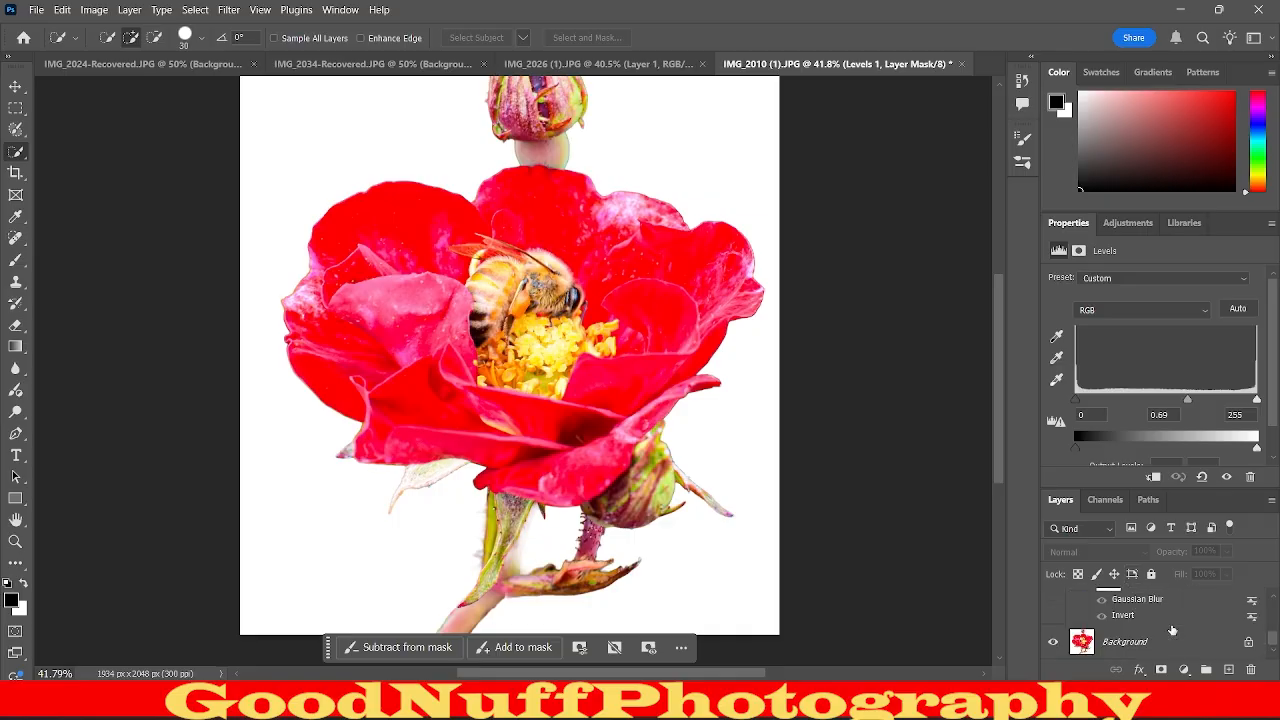
pyautogui.click(1172, 634)
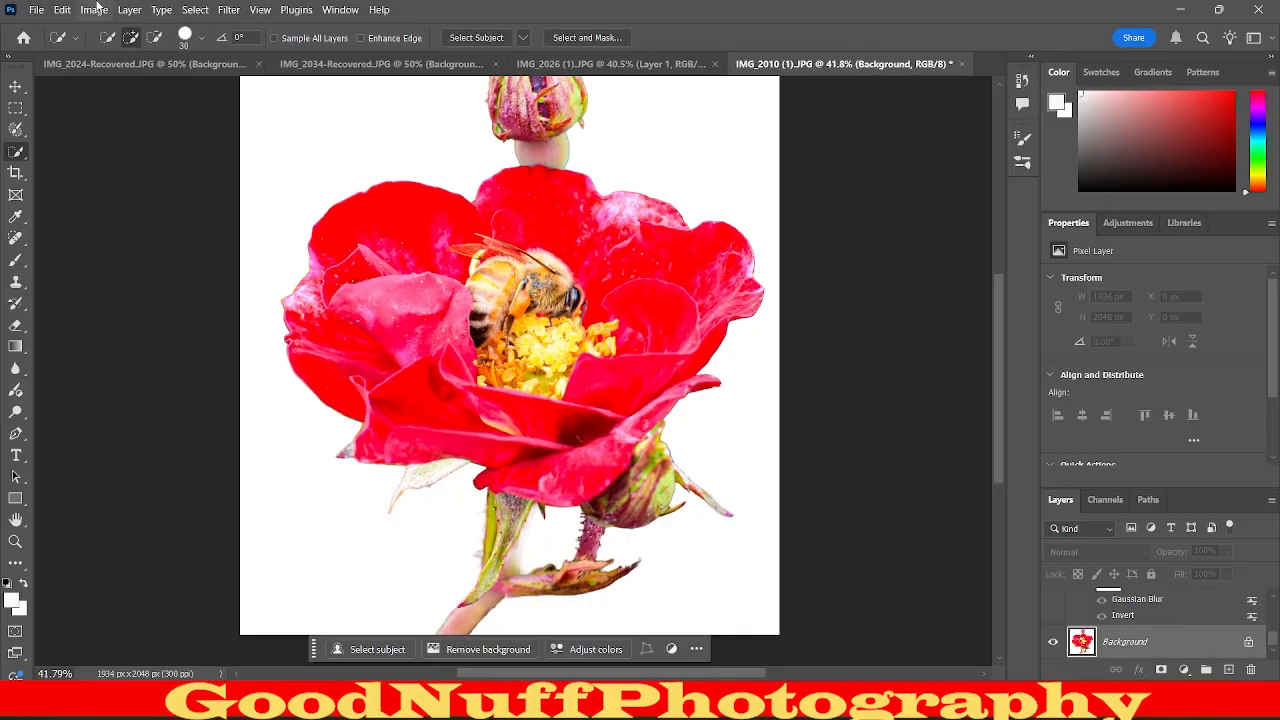
pyautogui.click(228, 10)
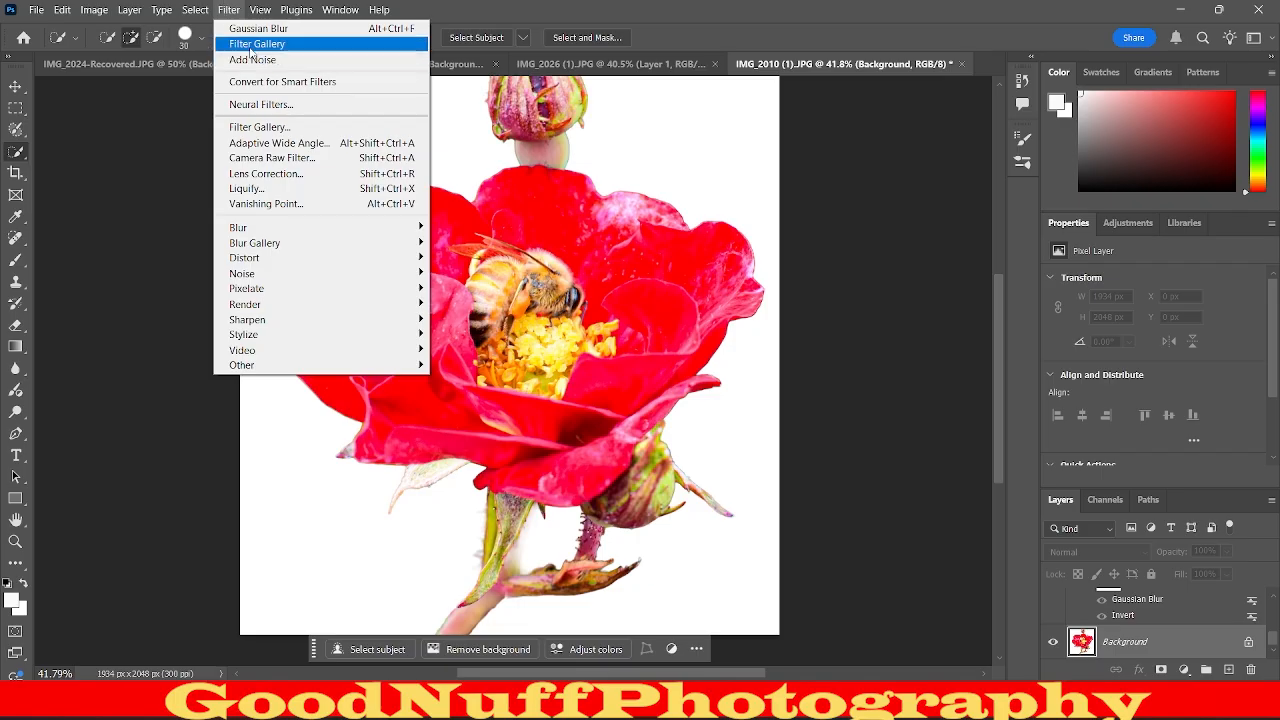
pyautogui.click(252, 127)
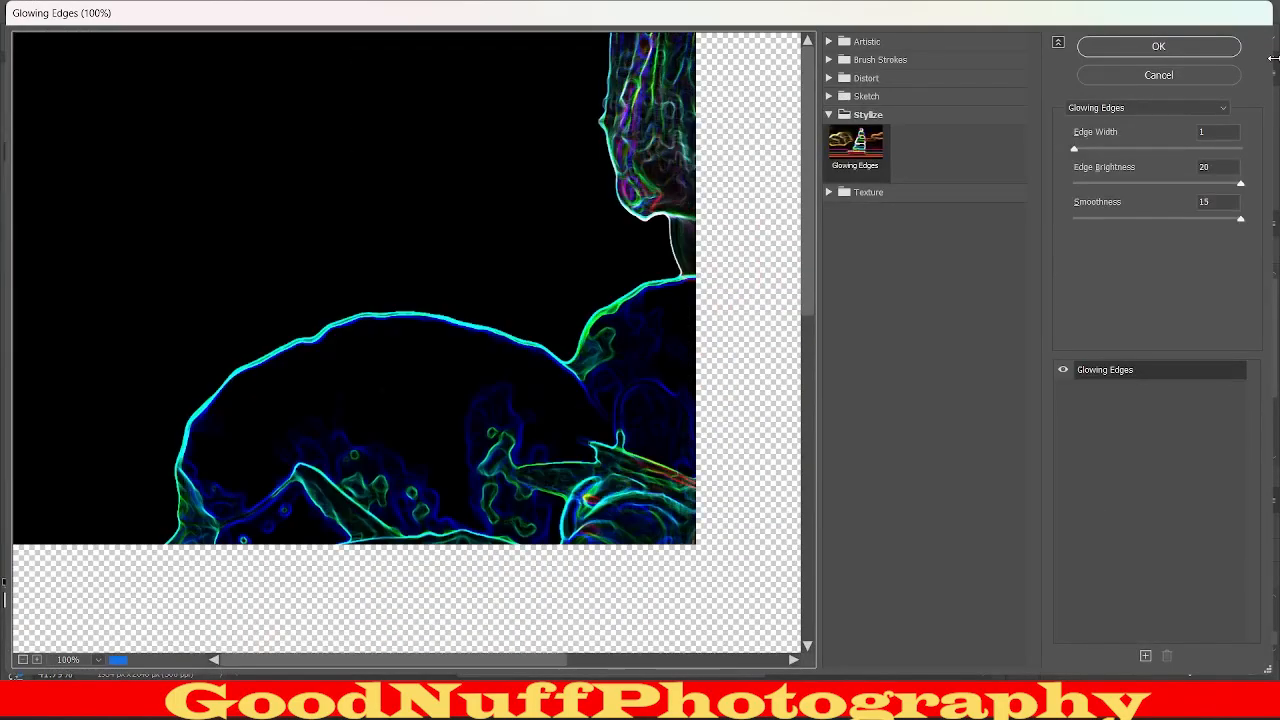
pyautogui.click(1224, 76)
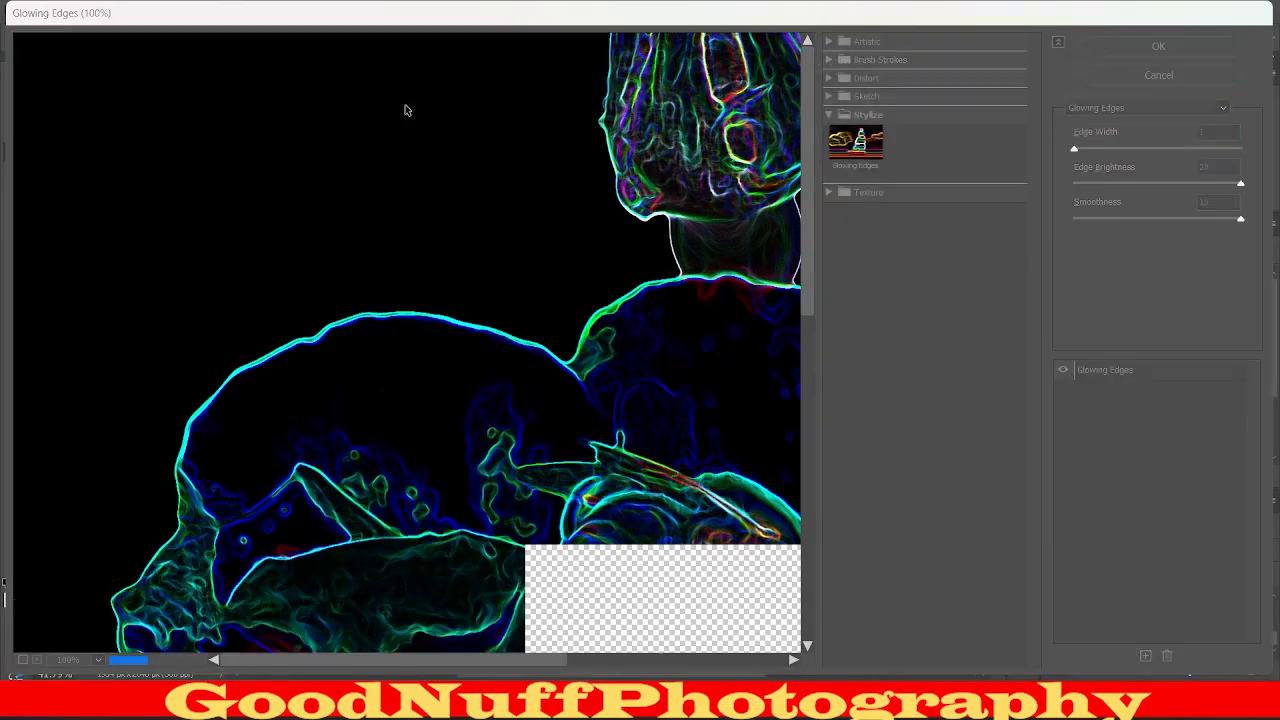
# Desaturate the Background layer to turn the red flower and bee grey.
pyautogui.click(94, 9)
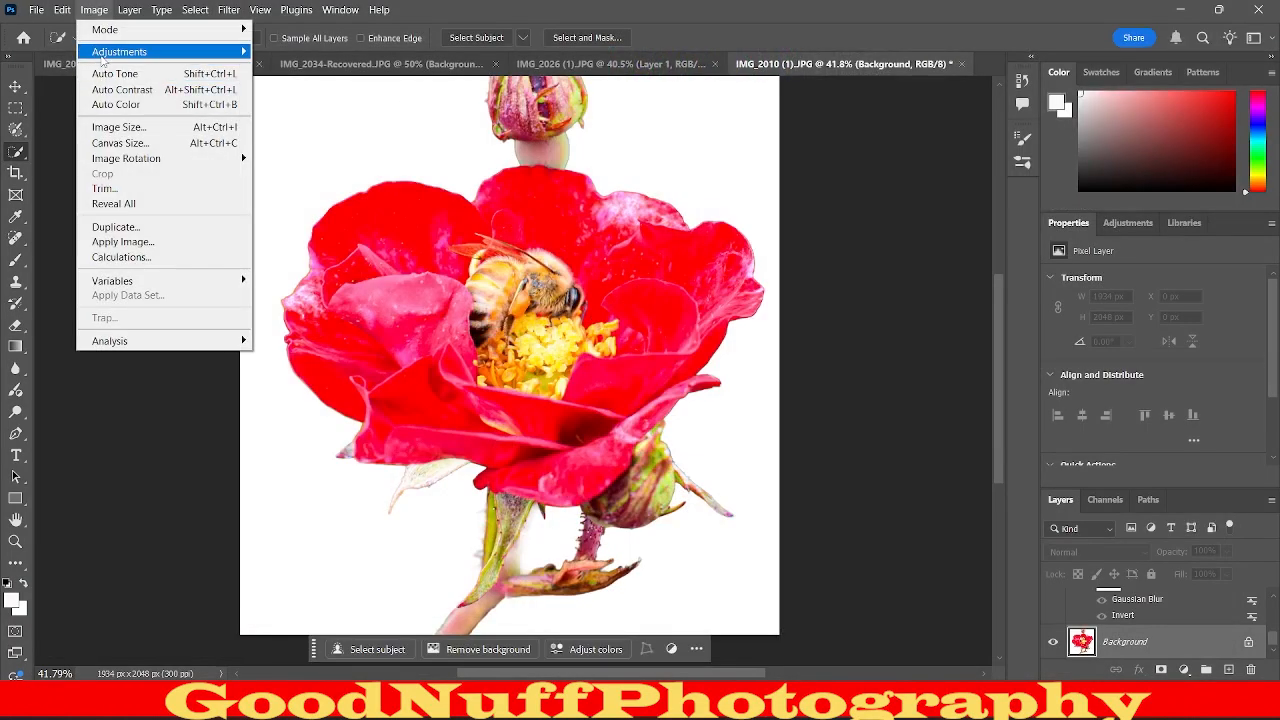
pyautogui.moveTo(117, 51)
pyautogui.click(288, 356)
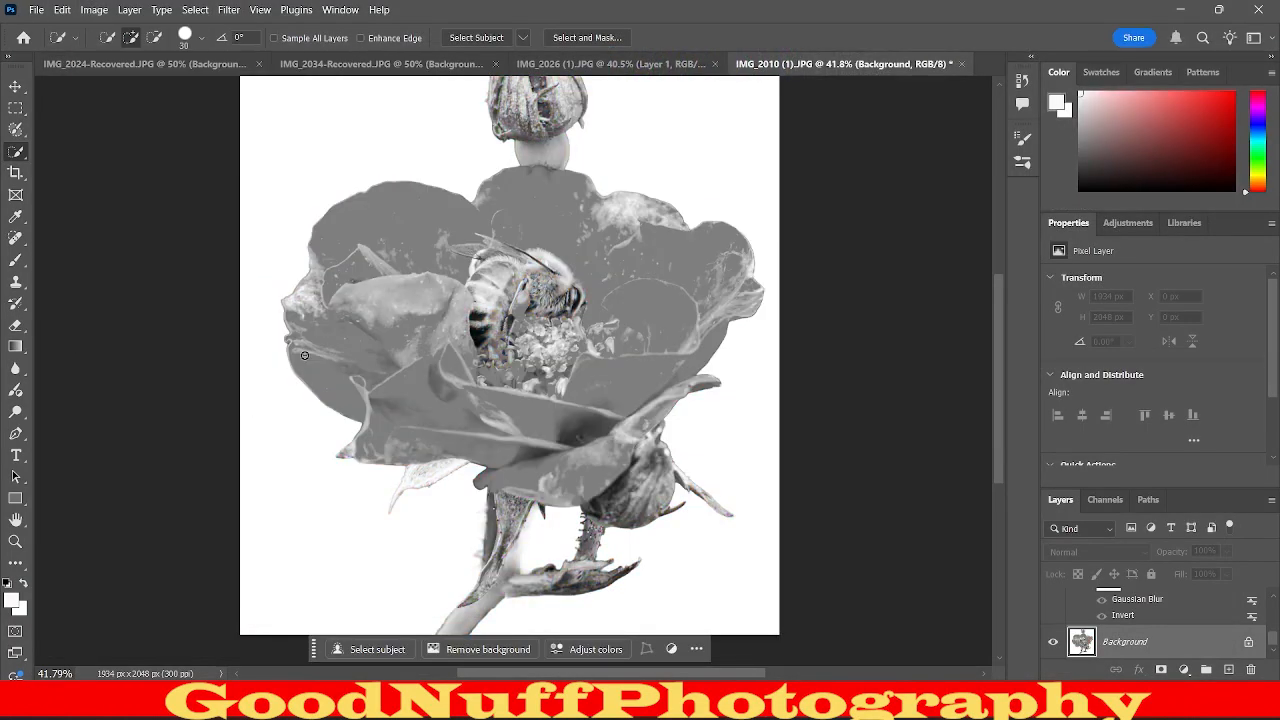
pyautogui.click(229, 10)
pyautogui.click(257, 48)
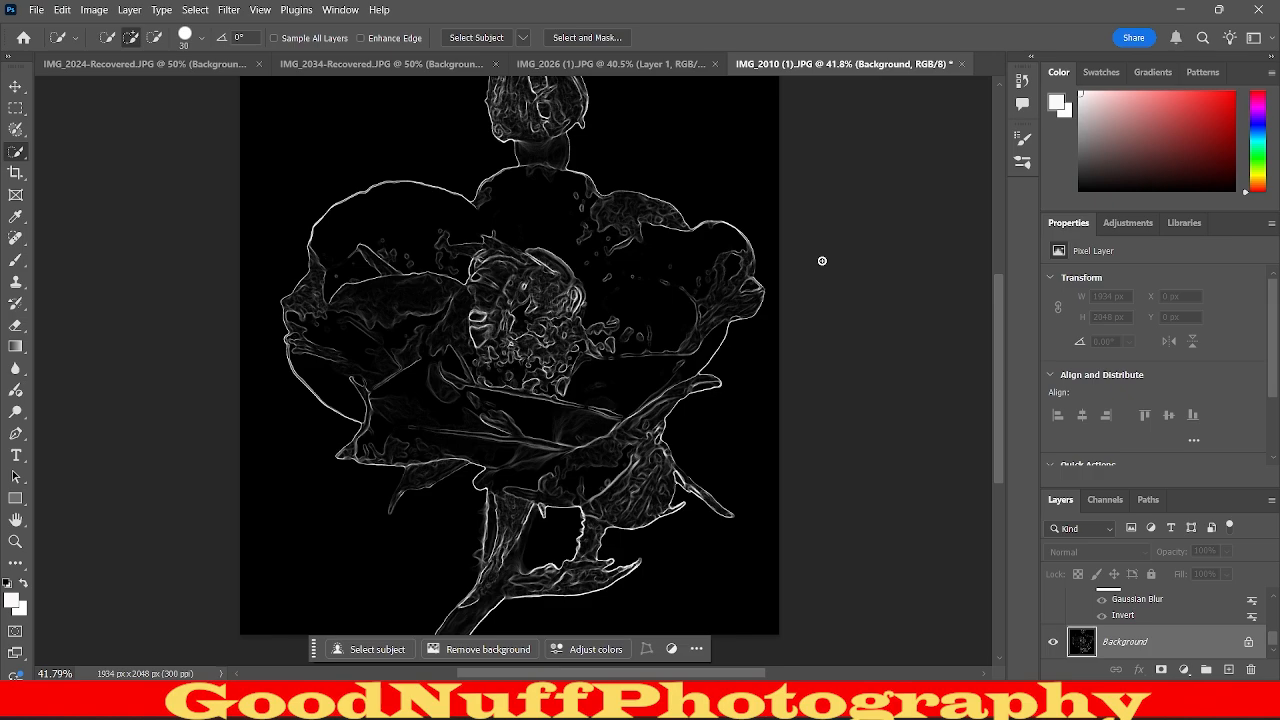
pyautogui.hotkey('ctrl', 'z')
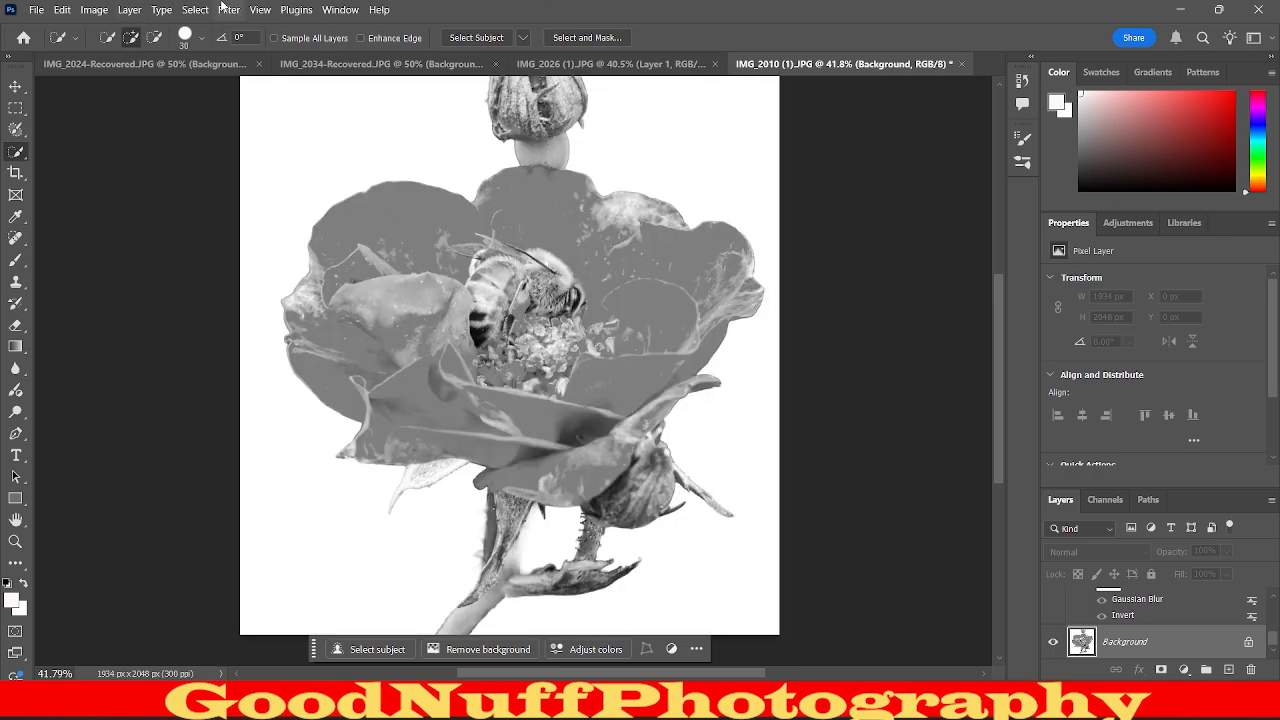
# Try the Filter Gallery's Bas Relief, Conté Crayon and Graphic Pen sketch effects on the desaturated Background layer, with Graphic Pen's Light/Dark Balance at 100.
pyautogui.click(224, 9)
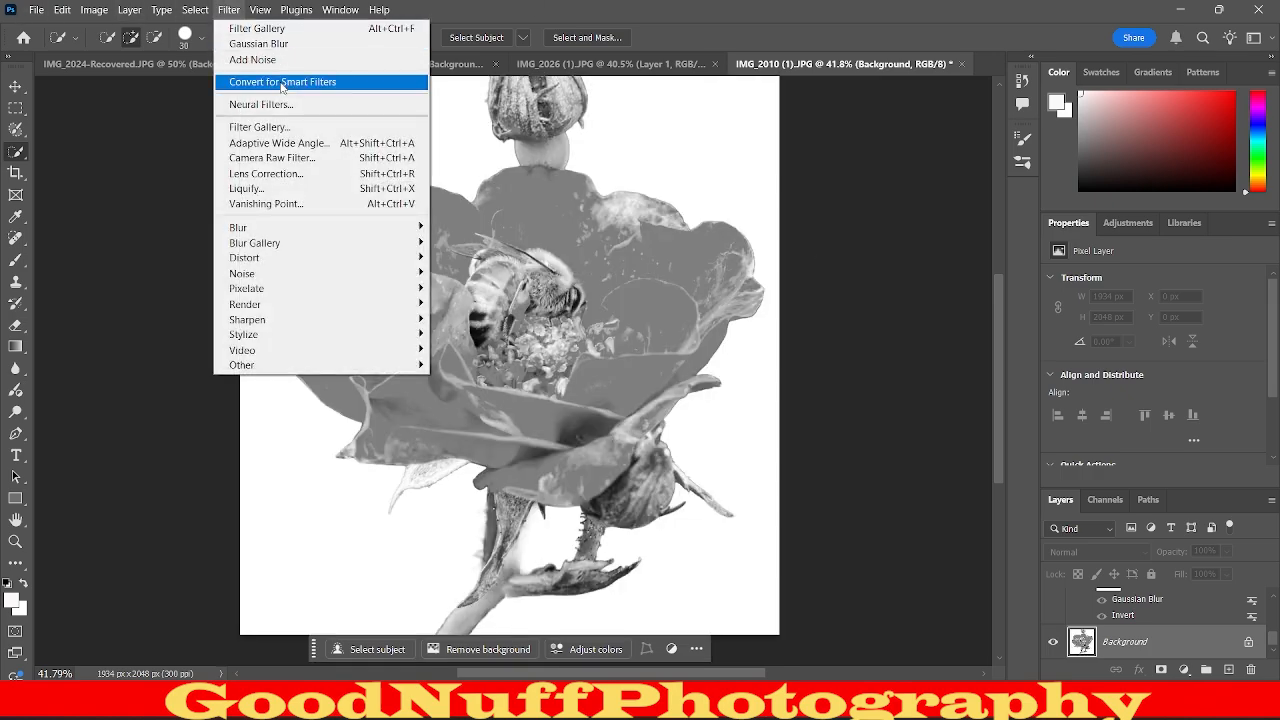
pyautogui.click(272, 129)
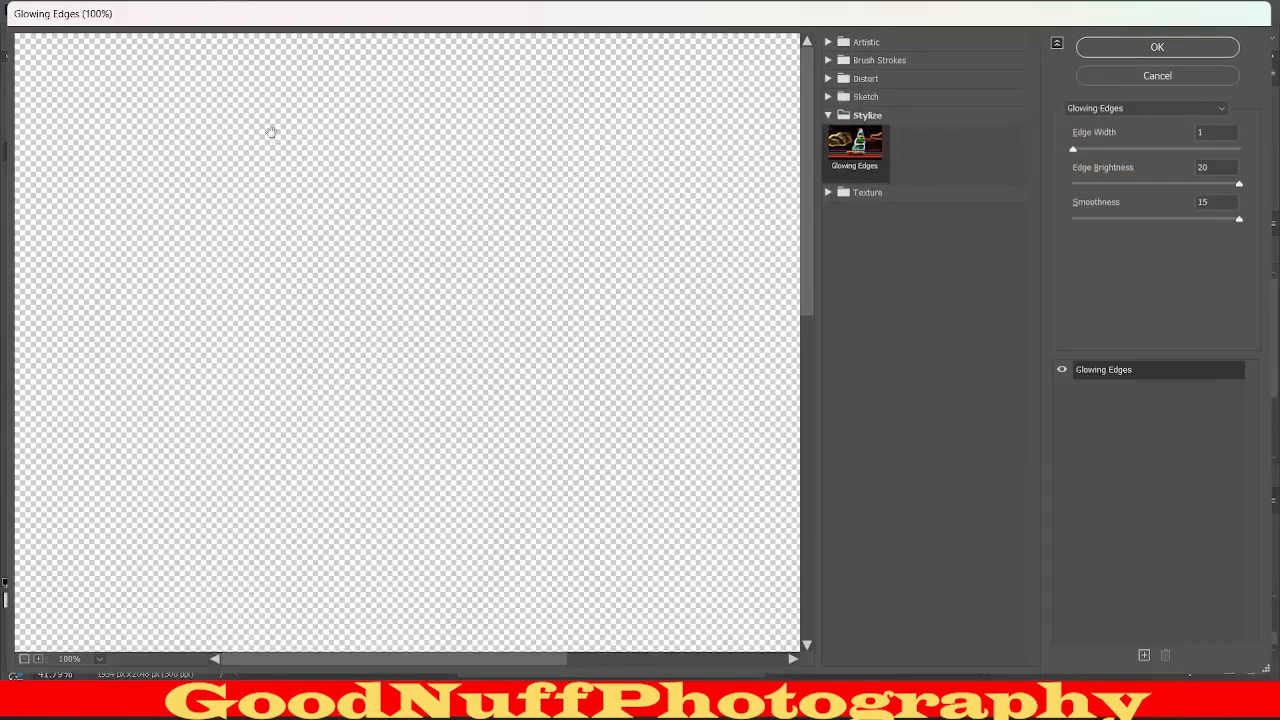
pyautogui.click(866, 96)
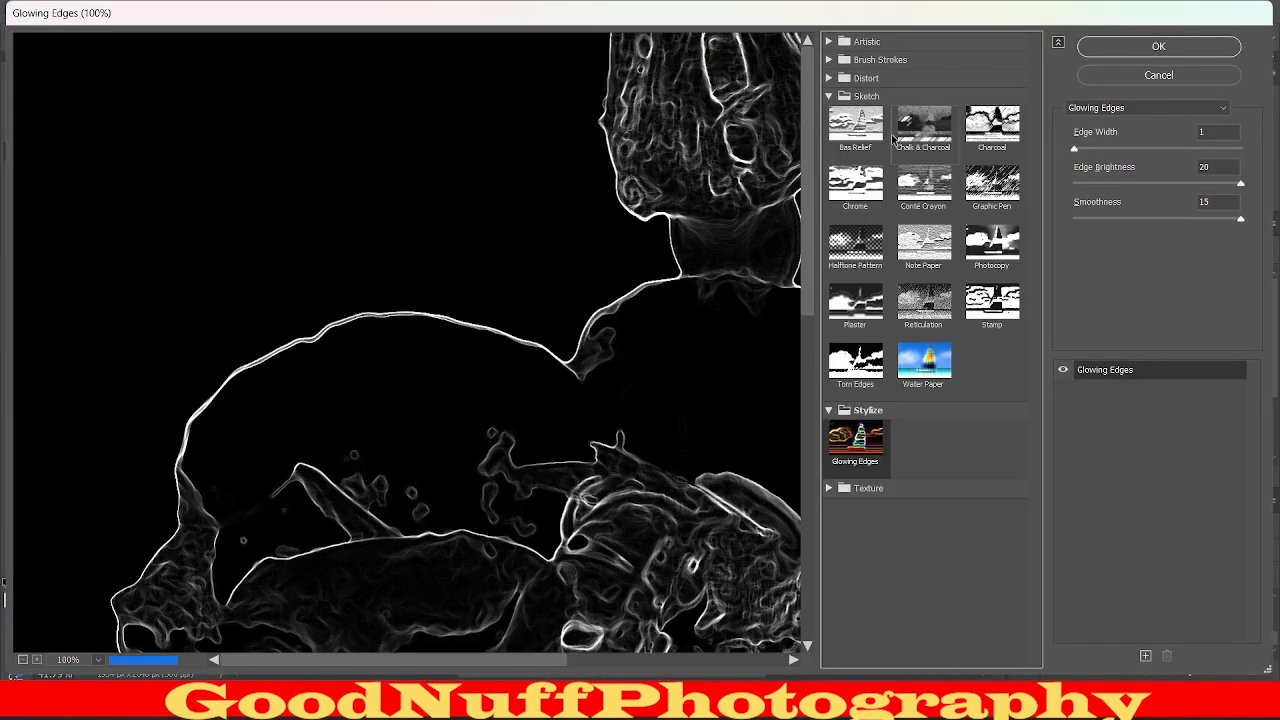
pyautogui.click(855, 125)
pyautogui.click(915, 185)
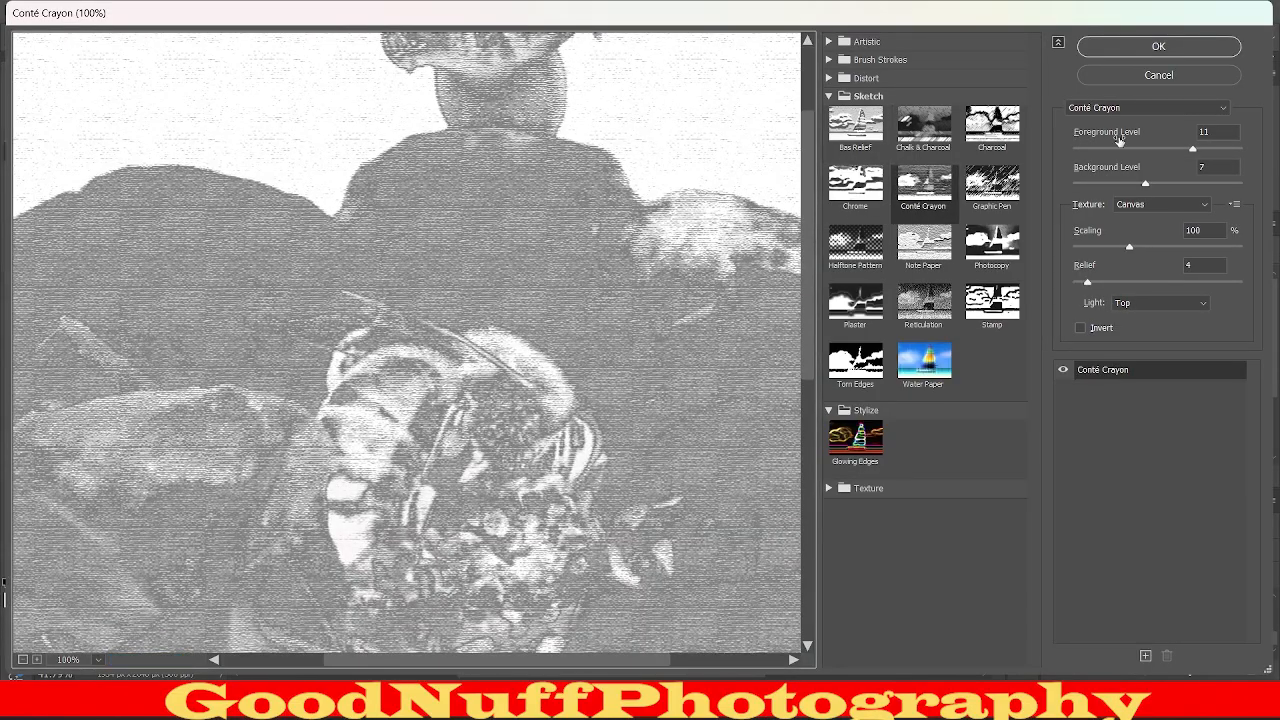
pyautogui.click(1005, 195)
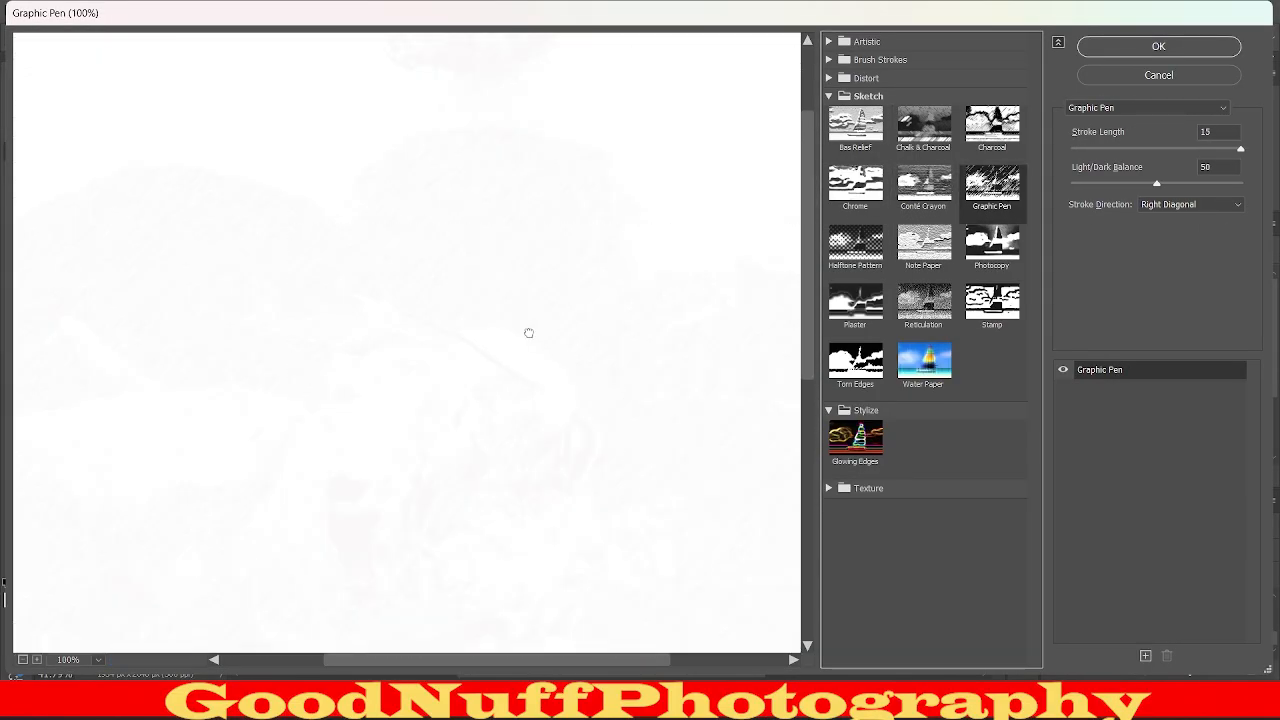
pyautogui.moveTo(535, 335); pyautogui.dragTo(594, 426)
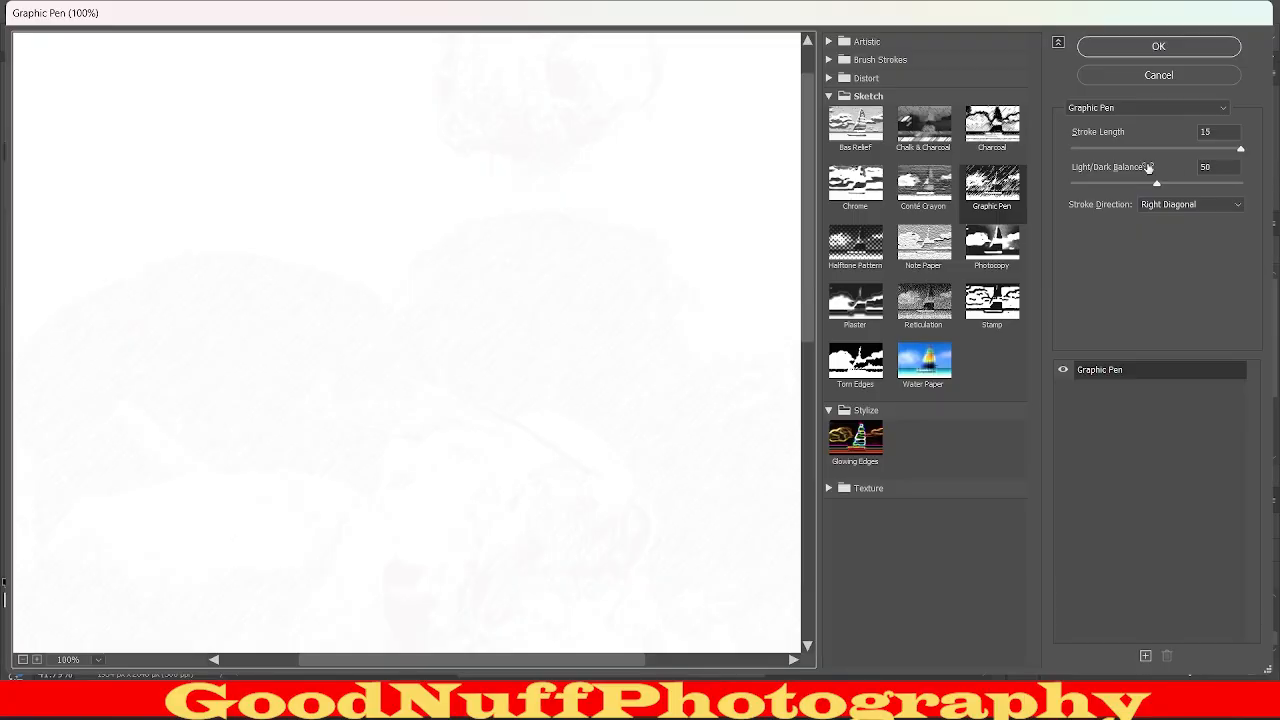
pyautogui.click(1241, 184)
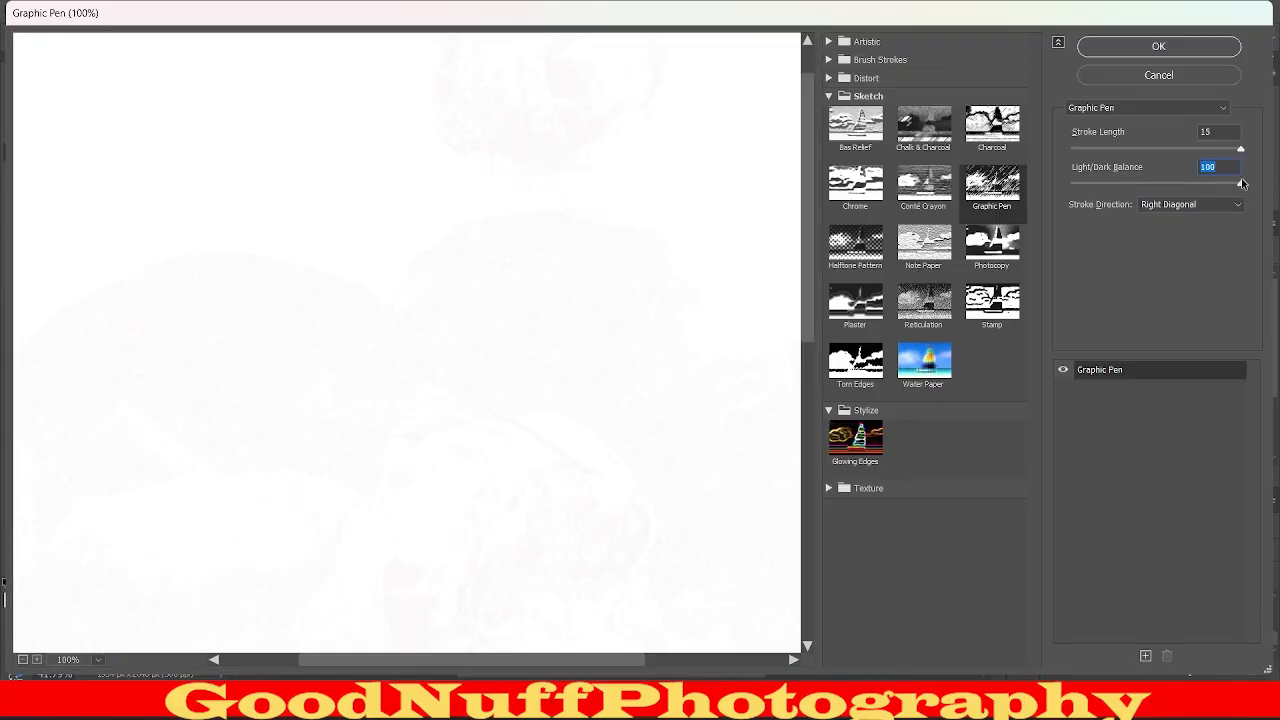
# Try the Note Paper, Photocopy, Stamp and Reticulation sketch effects on the Background layer, then close the Filter Gallery.
pyautogui.click(945, 255)
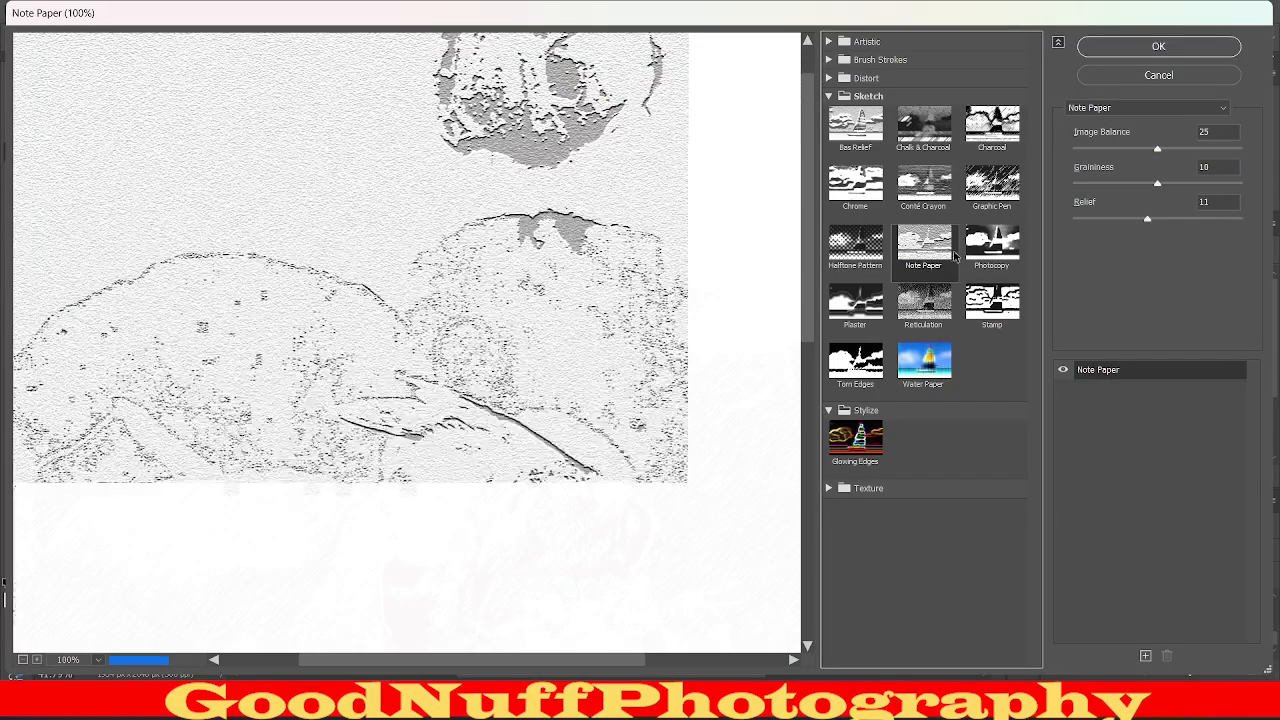
pyautogui.click(980, 250)
pyautogui.click(1012, 290)
pyautogui.click(905, 313)
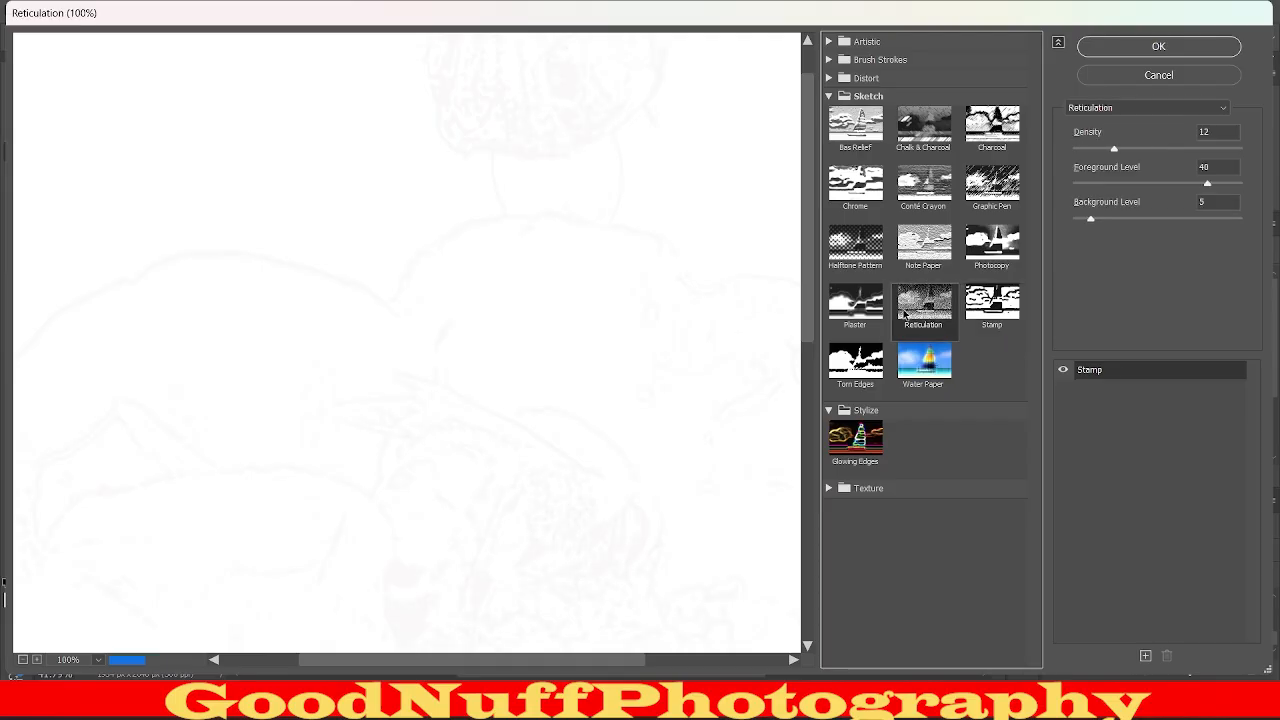
pyautogui.click(1135, 47)
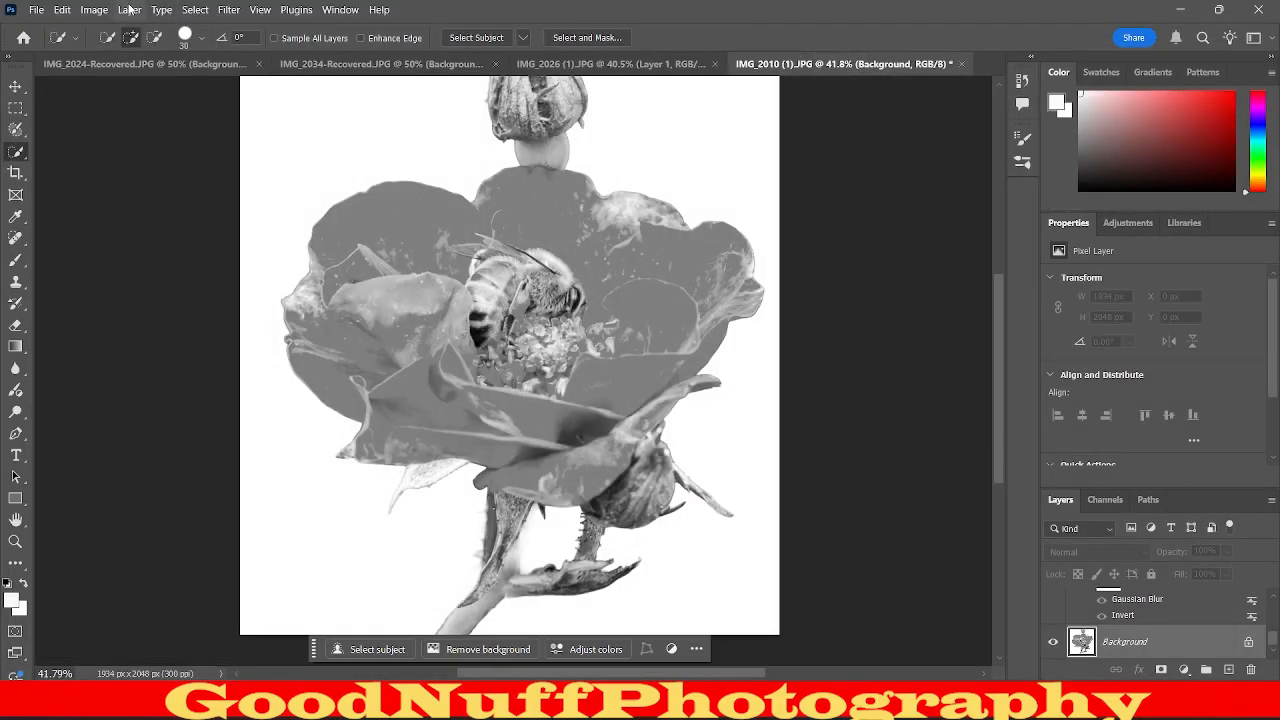
# Invert the tones of the desaturated Background layer.
pyautogui.click(94, 9)
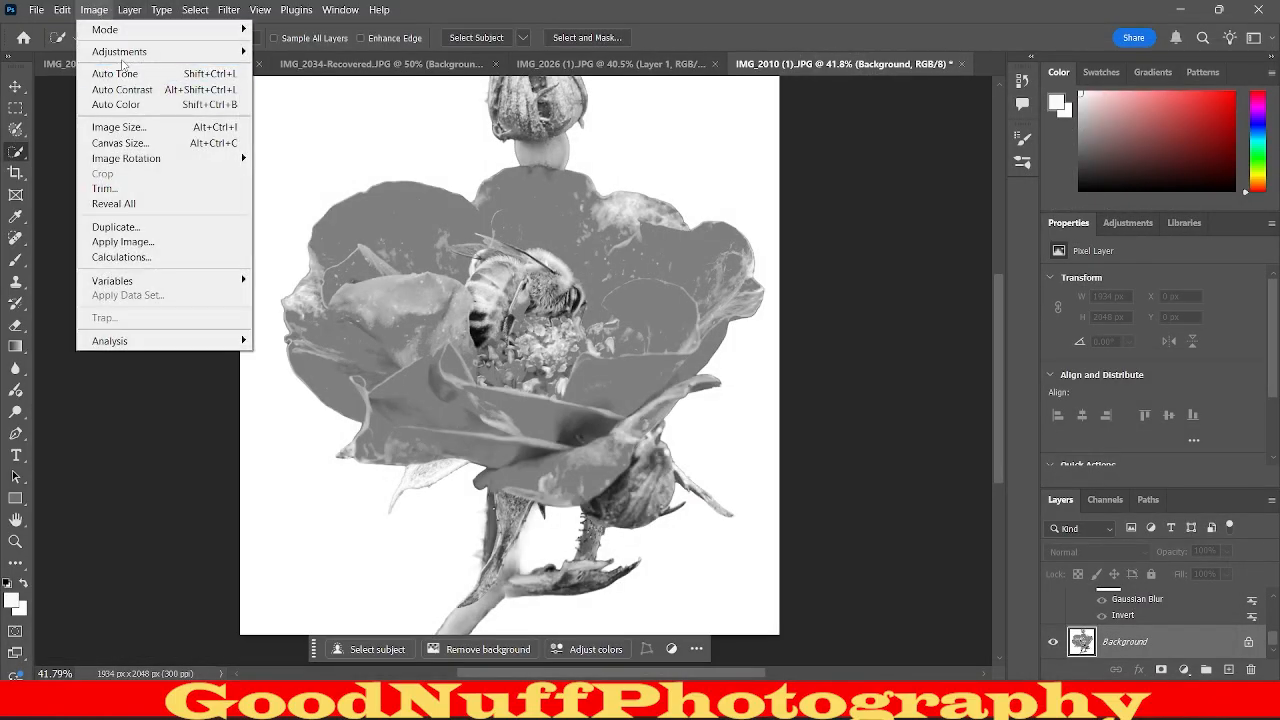
pyautogui.moveTo(122, 62)
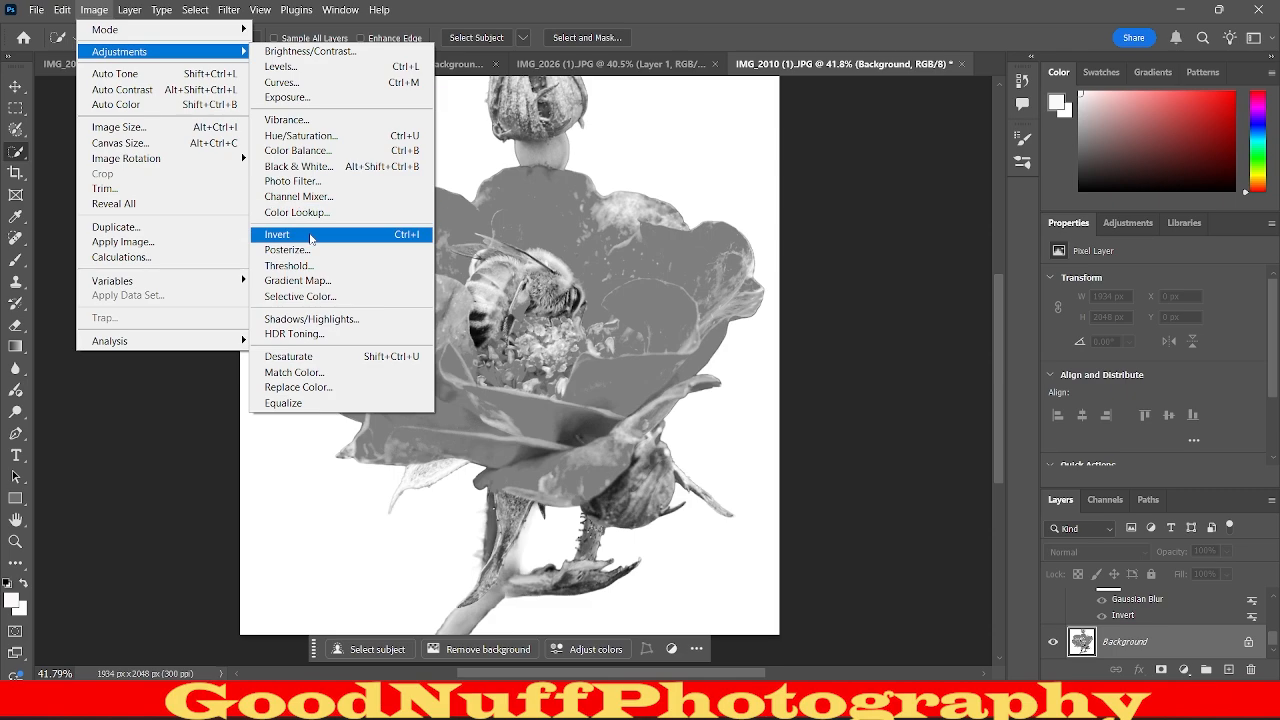
pyautogui.click(311, 236)
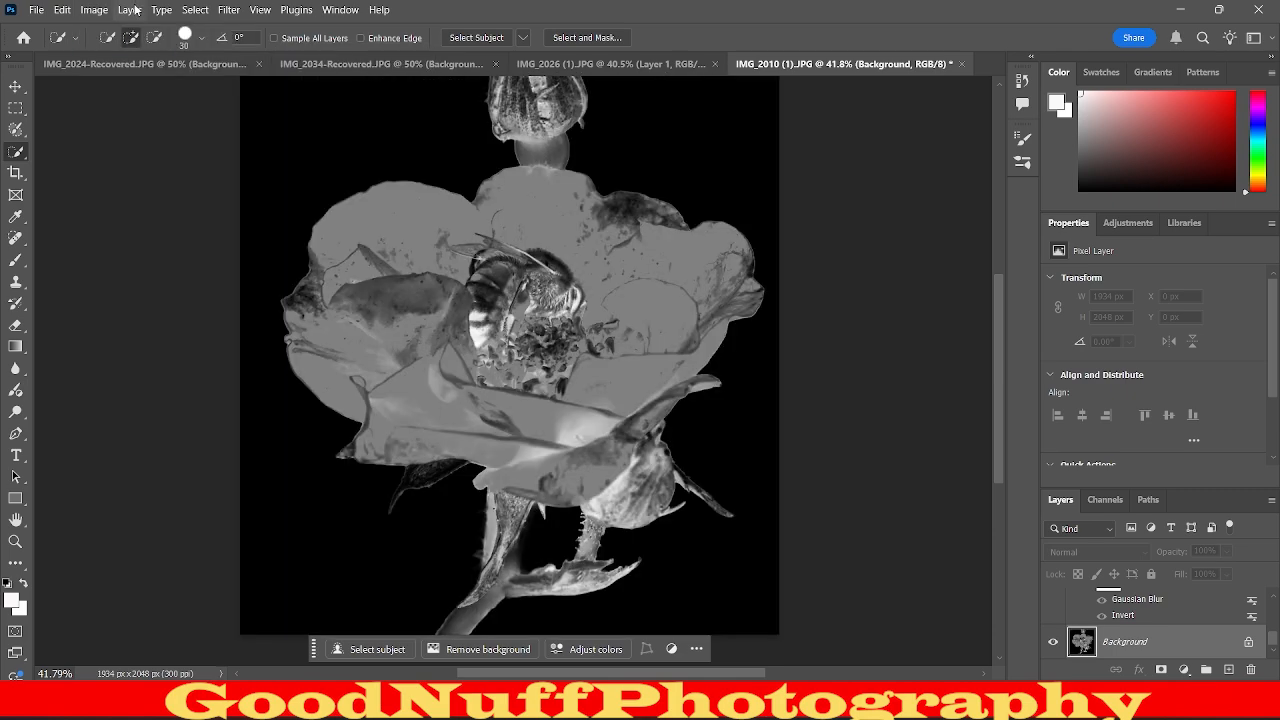
# Try the Chrome, Charcoal and Graphic Pen sketch effects on the inverted Background layer, testing Graphic Pen with Light/Dark Balance 7 and 99 and Stroke Length 5.
pyautogui.click(229, 9)
pyautogui.click(284, 127)
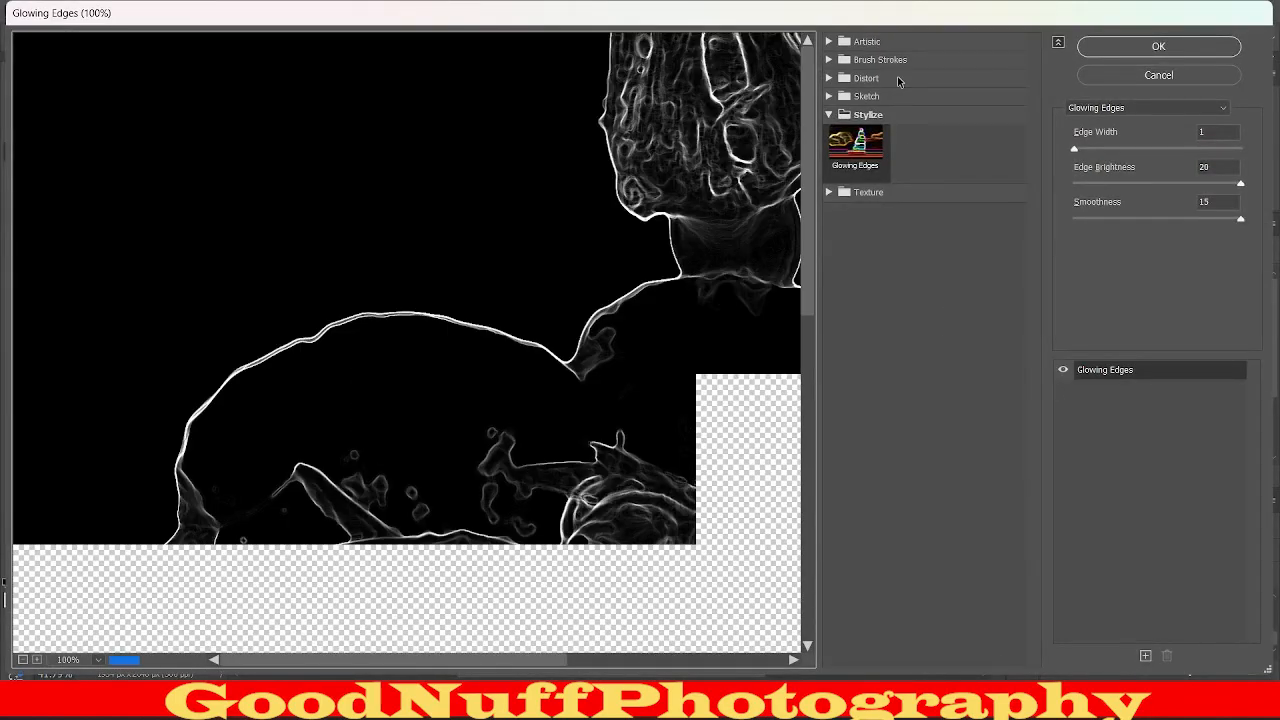
pyautogui.click(880, 96)
pyautogui.click(855, 183)
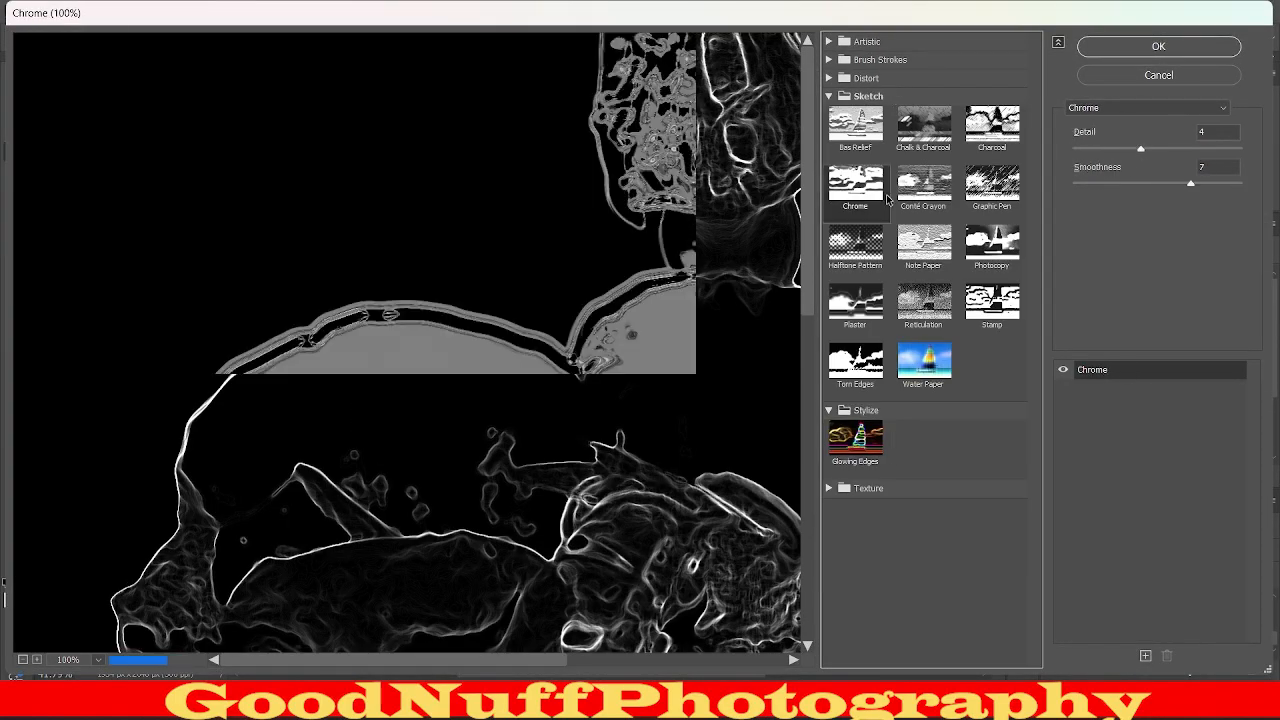
pyautogui.click(1015, 131)
pyautogui.click(1008, 192)
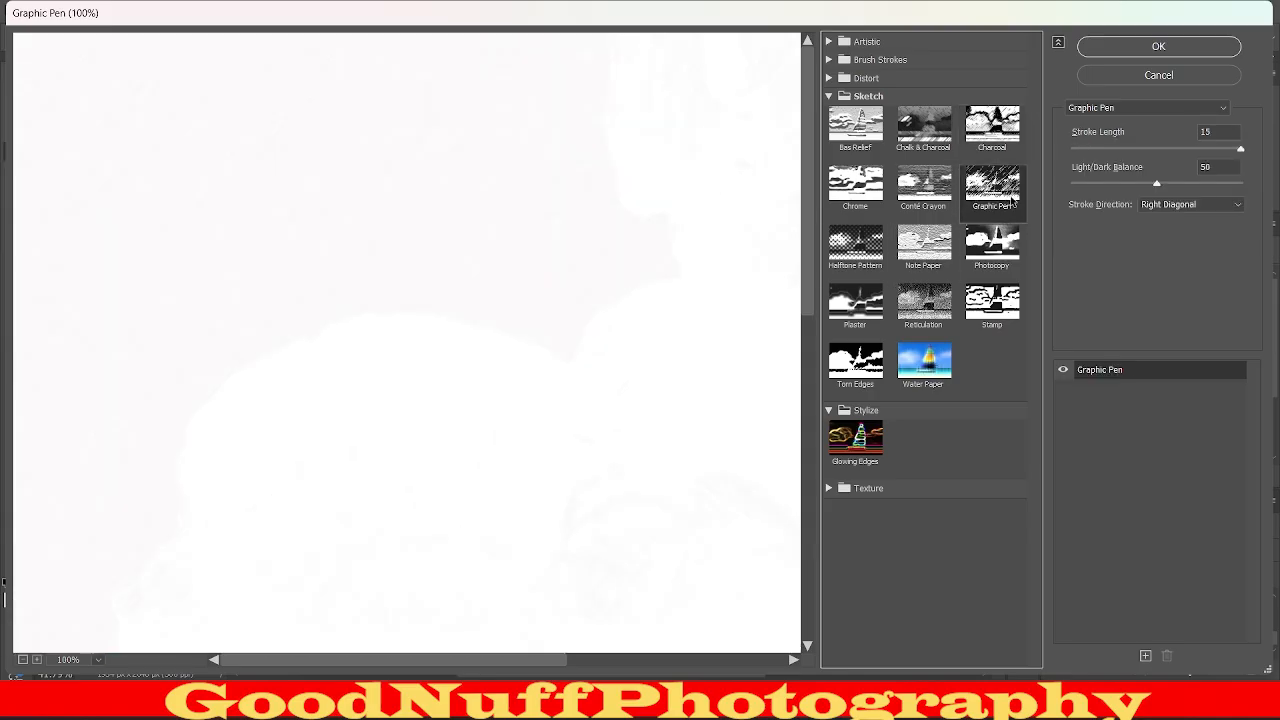
pyautogui.moveTo(491, 339); pyautogui.dragTo(408, 187)
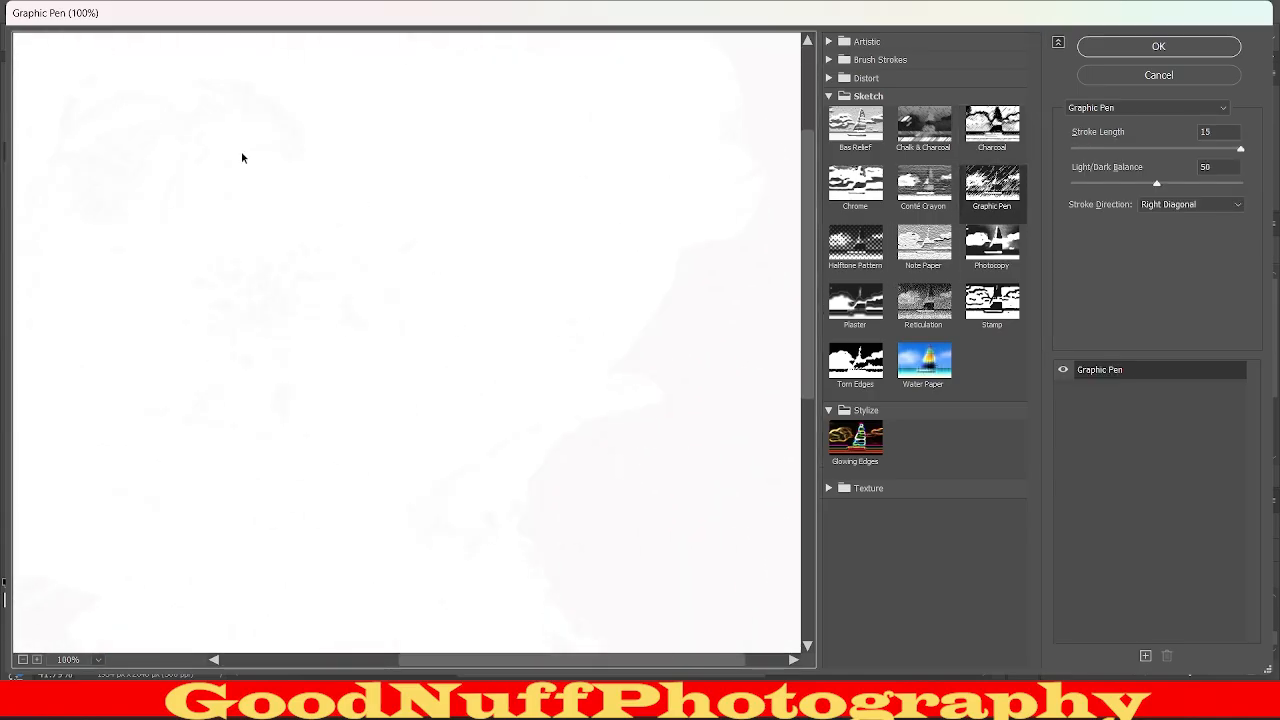
pyautogui.moveTo(242, 158); pyautogui.dragTo(194, 117)
pyautogui.moveTo(426, 306); pyautogui.dragTo(337, 288)
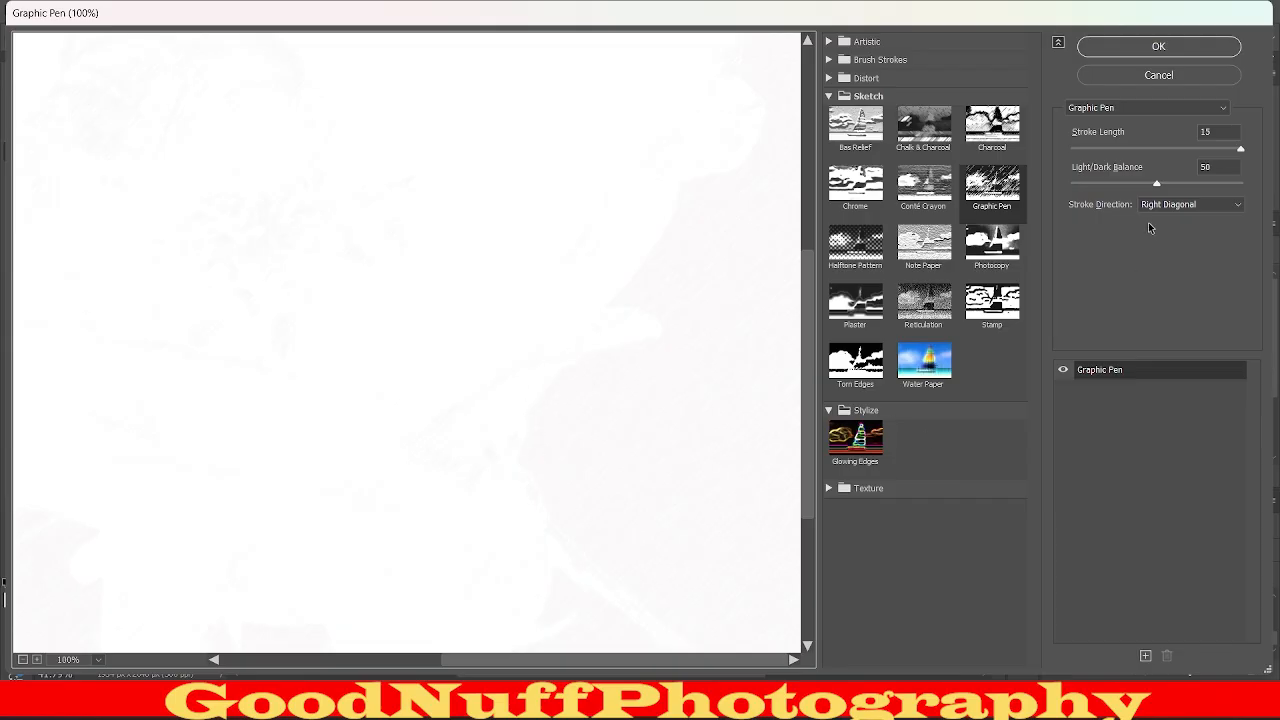
pyautogui.click(1085, 184)
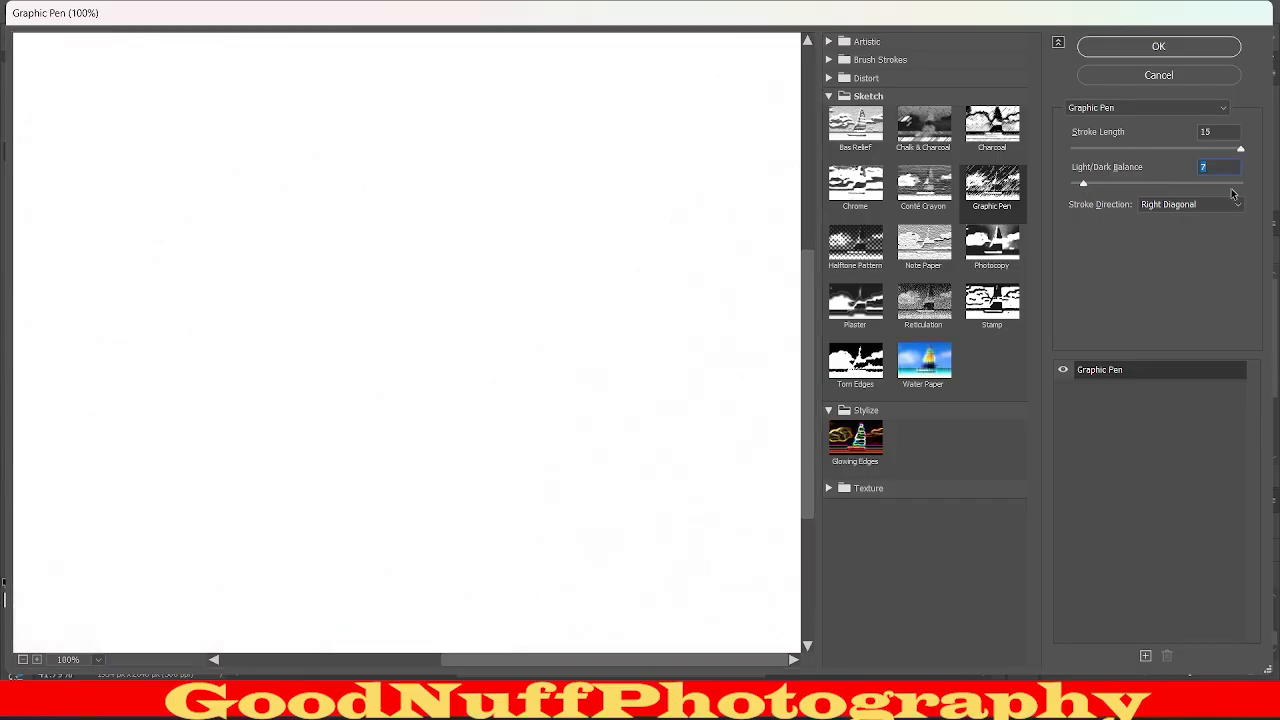
pyautogui.click(1126, 148)
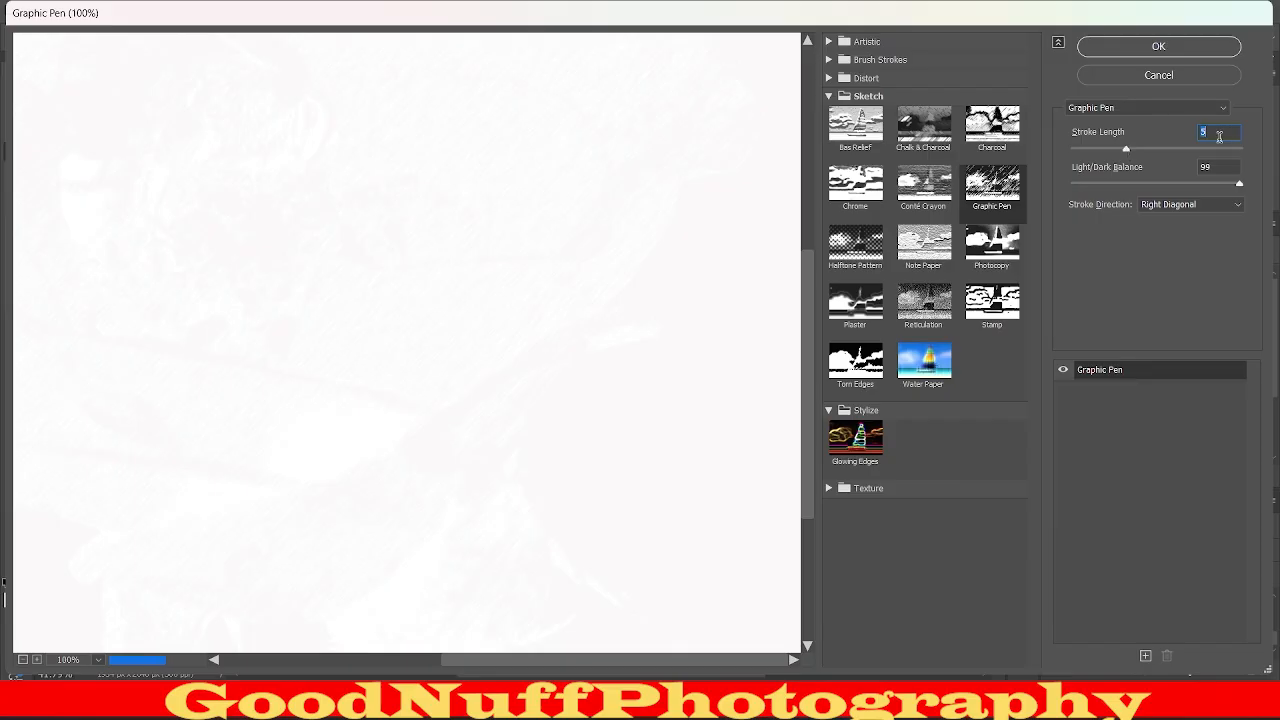
# Try the Reticulation, Plaster, Torn Edges and Stamp sketch effects on the inverted layer, then cancel the Filter Gallery.
pyautogui.click(923, 302)
pyautogui.click(855, 302)
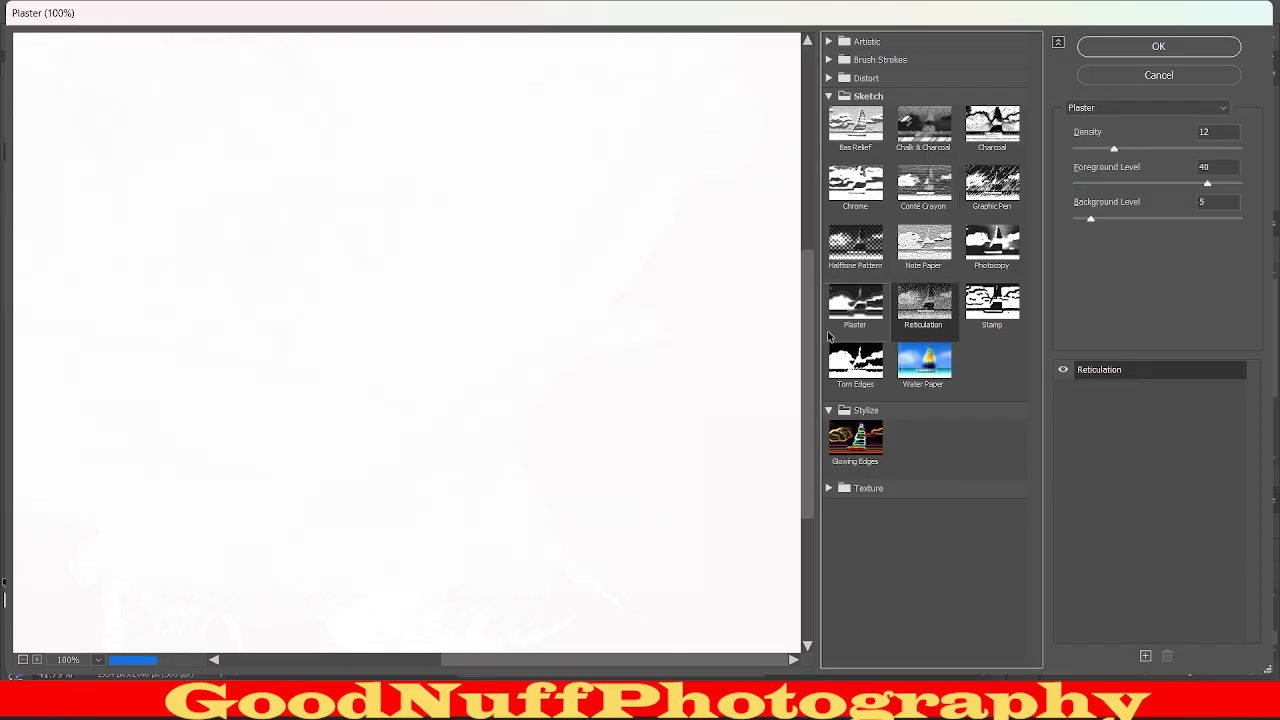
pyautogui.click(856, 362)
pyautogui.click(992, 302)
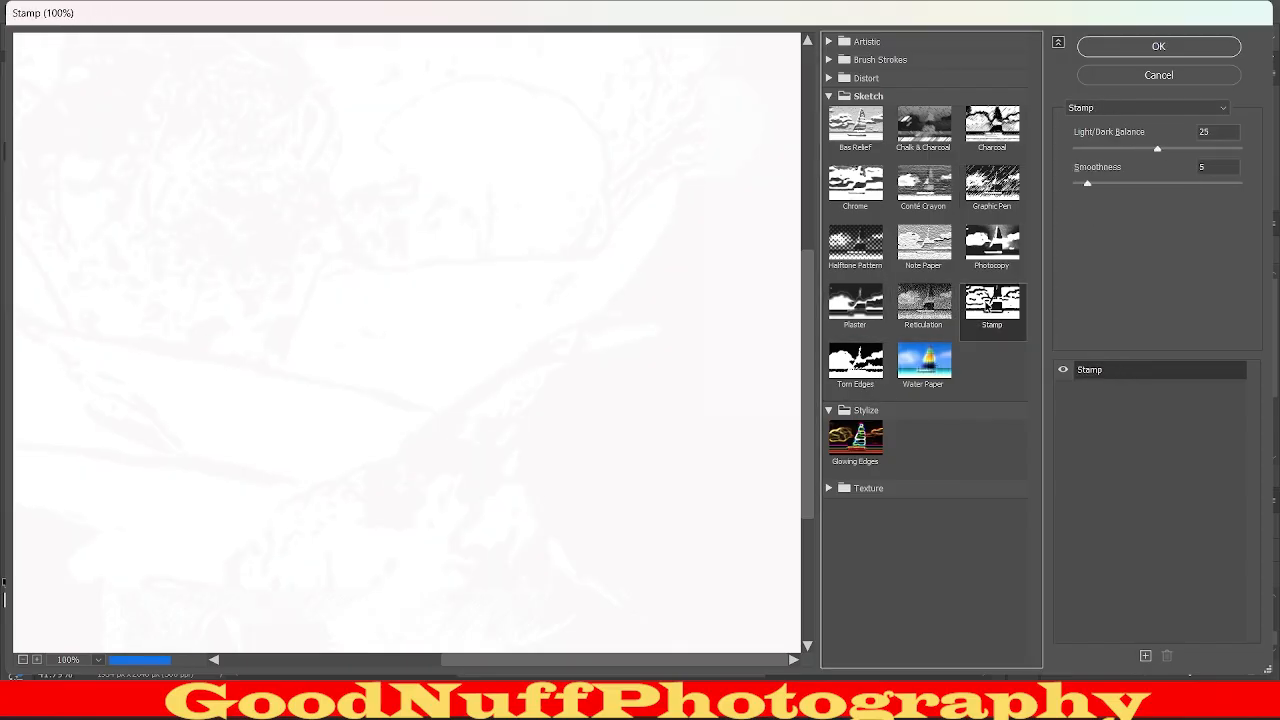
pyautogui.moveTo(477, 300); pyautogui.dragTo(486, 286)
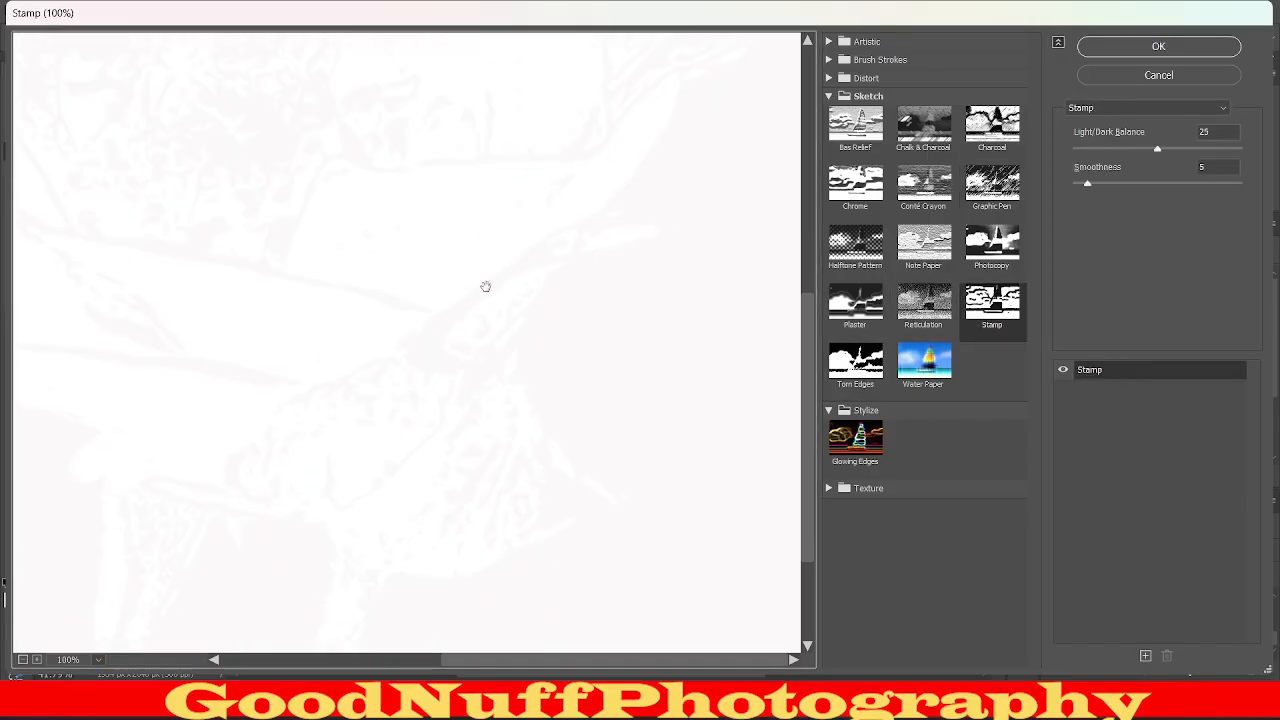
pyautogui.click(1213, 69)
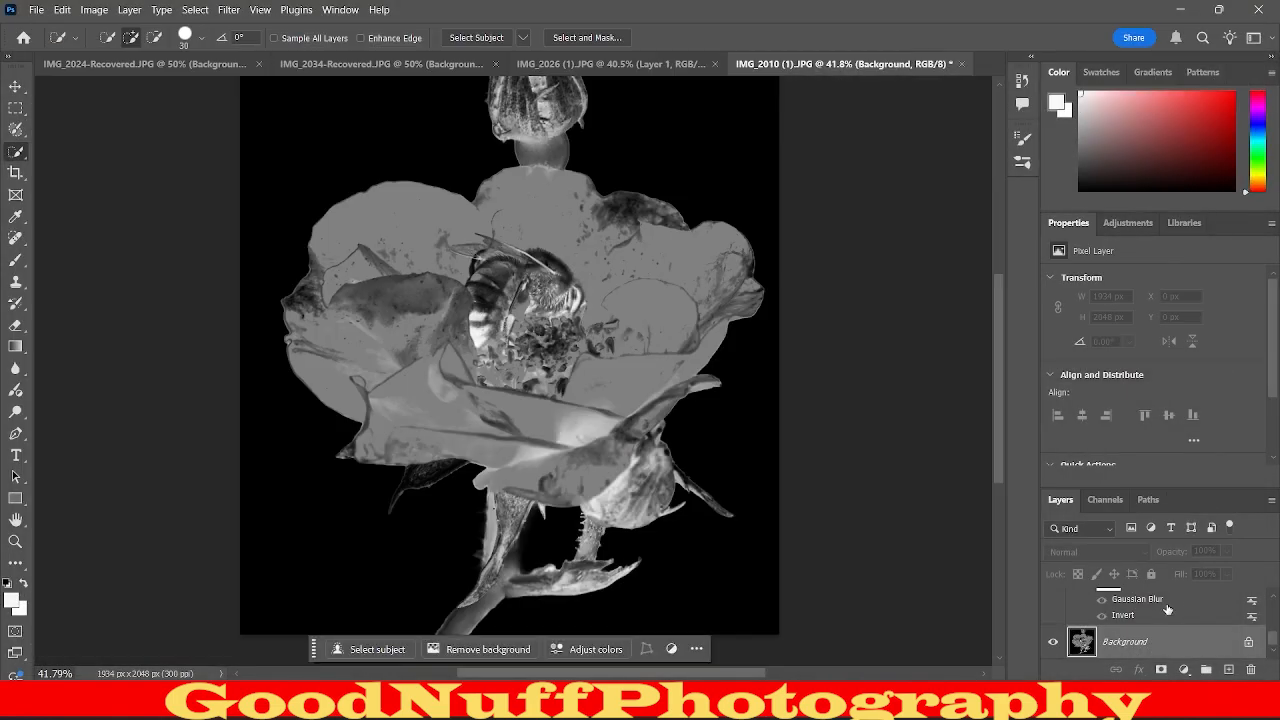
# Toggle the Background layer's visibility off and on, and show the Background copy, Black & White 1 and Levels 1 layers over it.
pyautogui.click(1053, 641)
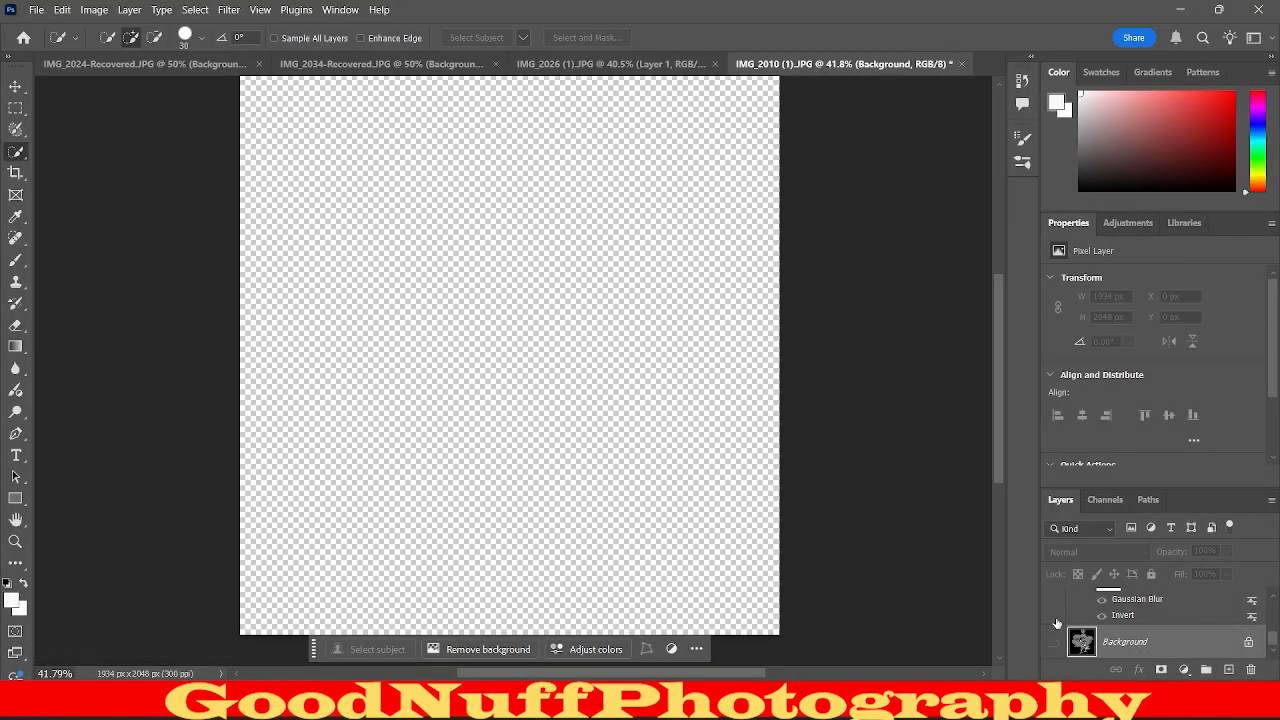
pyautogui.scroll(2, 1057, 623)
pyautogui.click(1054, 614)
pyautogui.scroll(-2, 1056, 622)
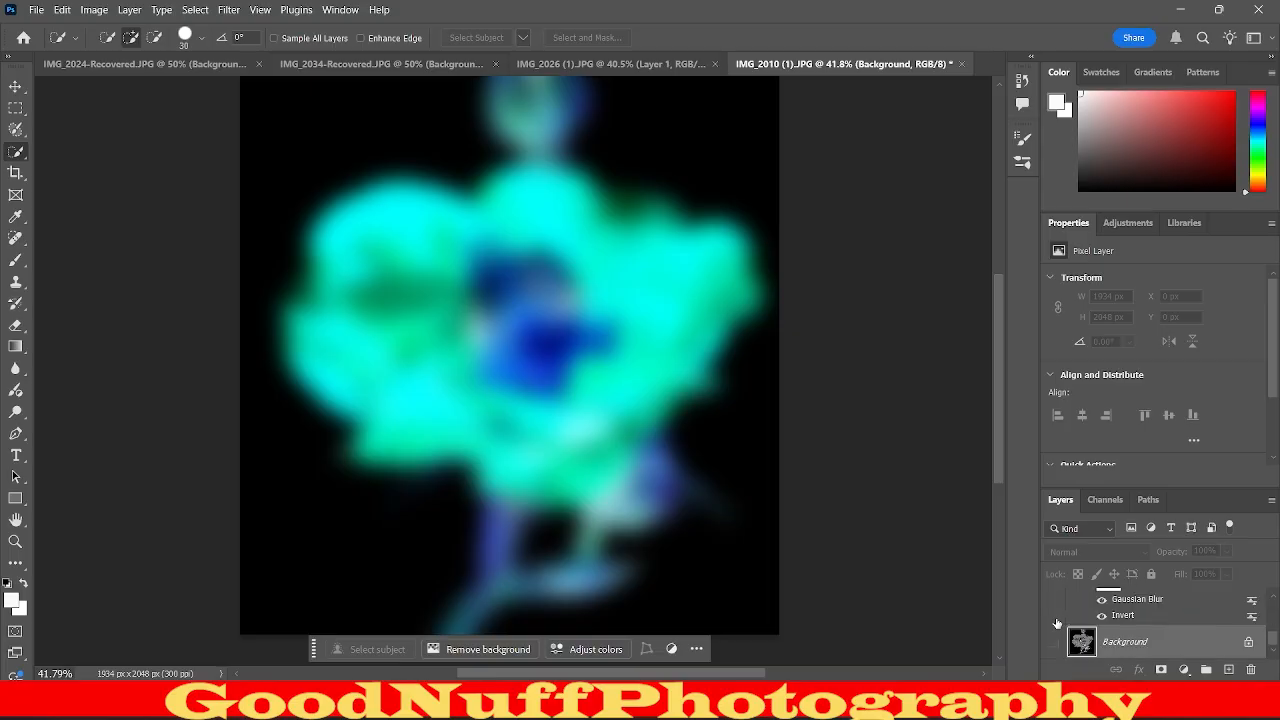
pyautogui.click(1054, 641)
pyautogui.scroll(3, 1054, 630)
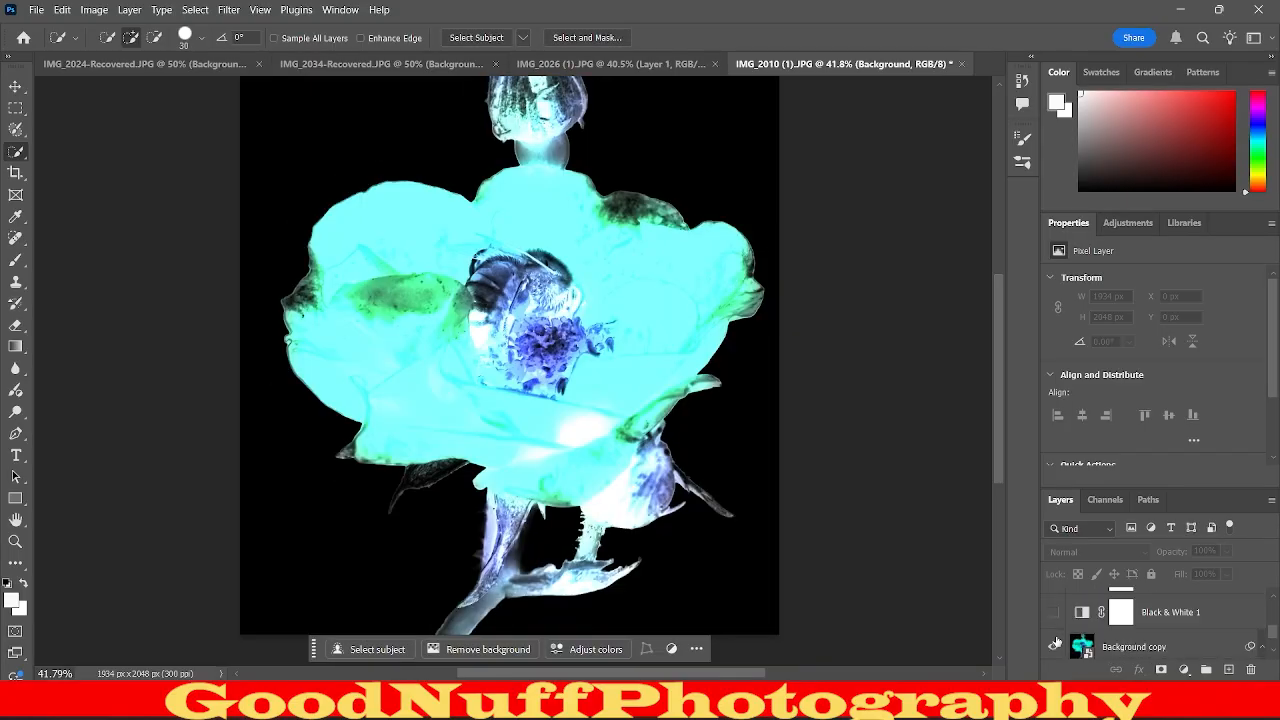
pyautogui.click(1050, 610)
pyautogui.click(1052, 606)
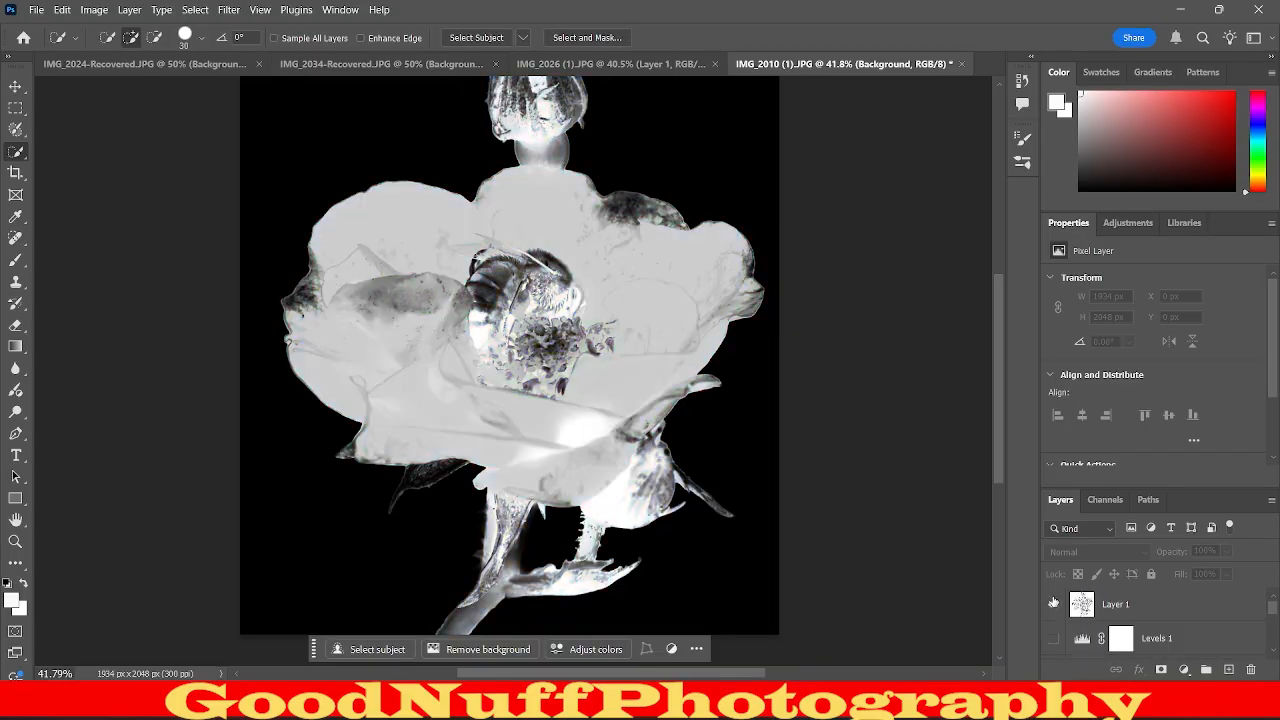
pyautogui.click(1053, 639)
pyautogui.scroll(-2, 1056, 650)
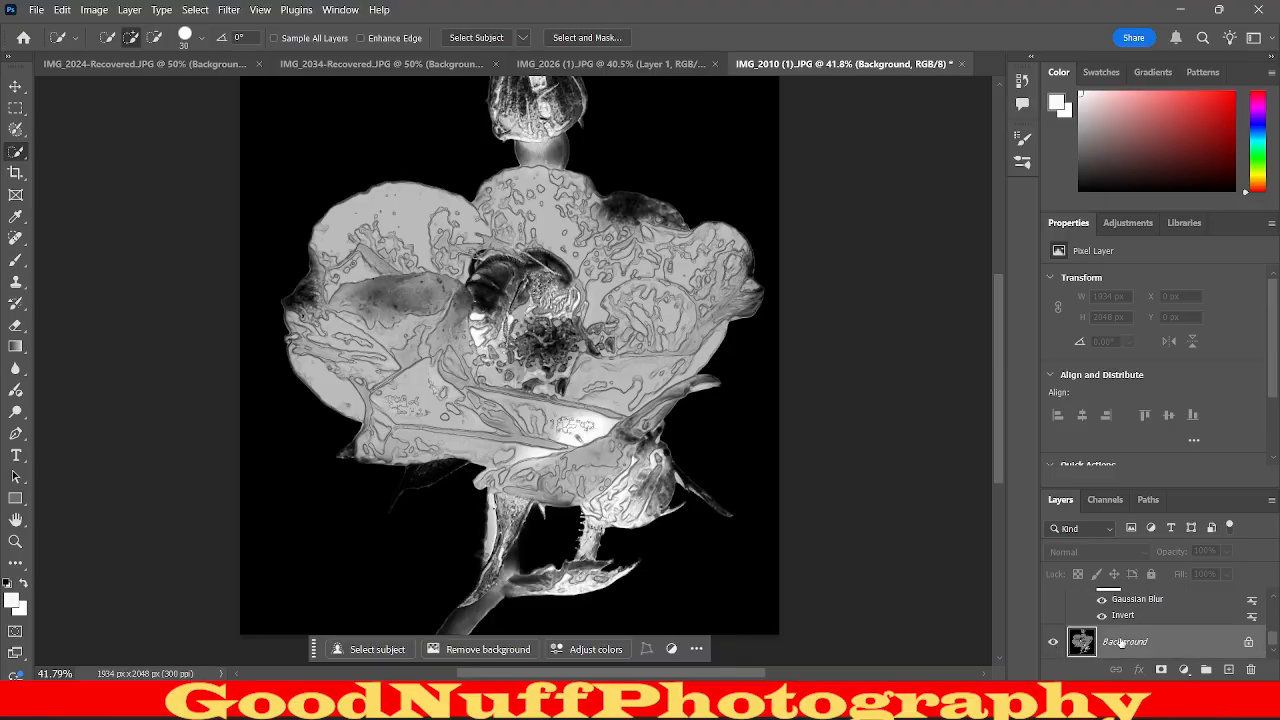
# Undo the layer visibility changes, the inversion and the desaturation to restore the Background layer's original colours.
pyautogui.hotkey('ctrl', 'z')
pyautogui.hotkey('ctrl', 'z')
pyautogui.hotkey('ctrl', 'z')
pyautogui.hotkey('ctrl', 'z')
pyautogui.hotkey('ctrl', 'z')
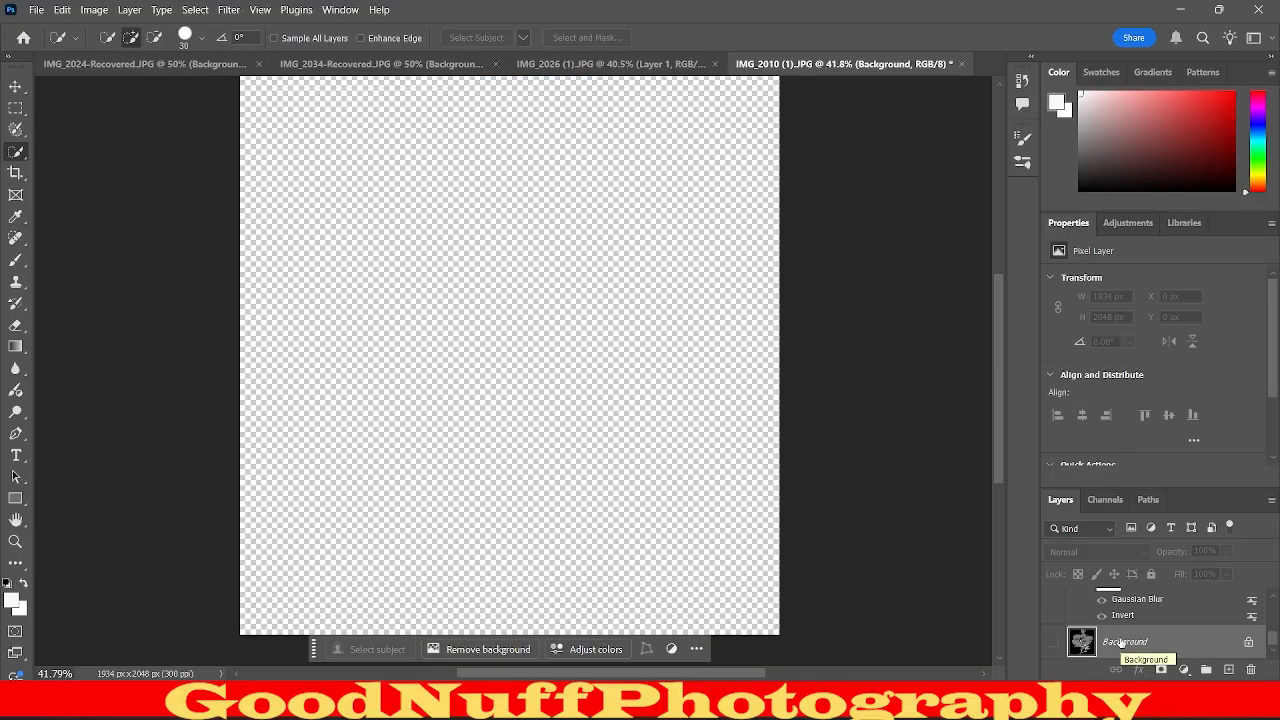
pyautogui.hotkey('ctrl', 'z')
pyautogui.hotkey('ctrl', 'z')
pyautogui.hotkey('ctrl', 'z')
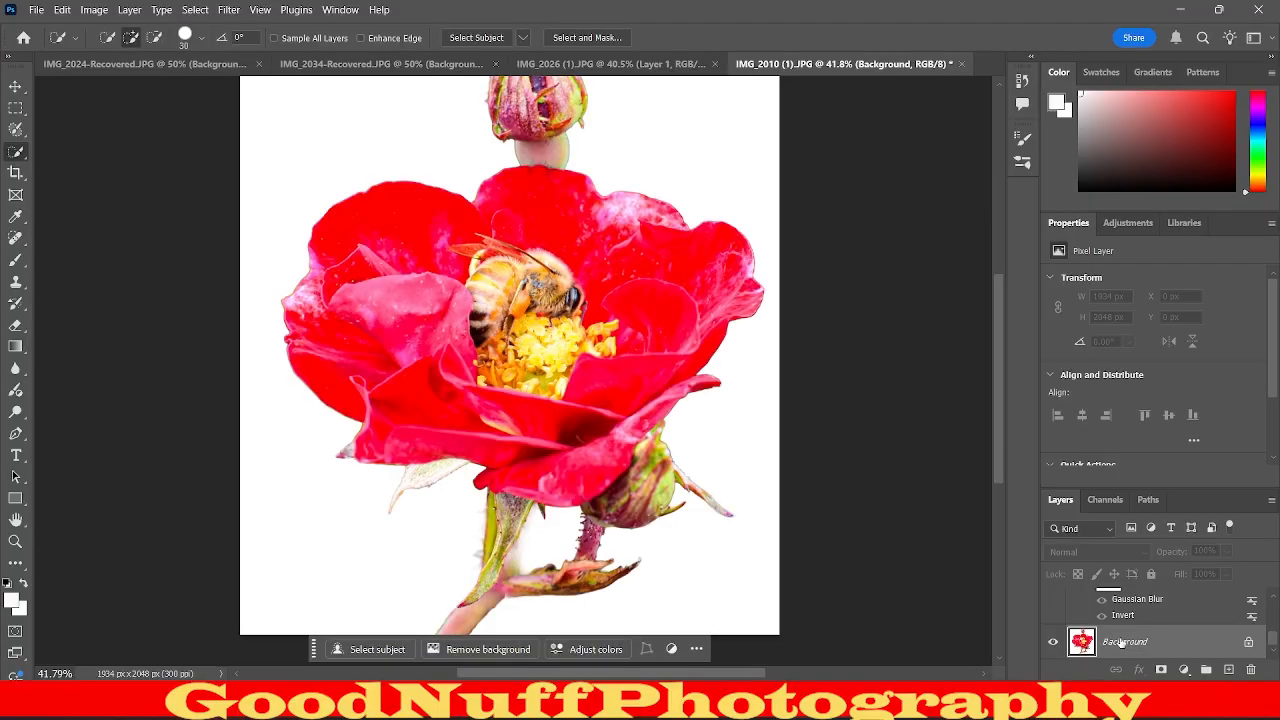
# Show the Background copy, Black & White 1 and Layer 1 layers above the colour Background.
pyautogui.scroll(2, 1121, 643)
pyautogui.click(1055, 613)
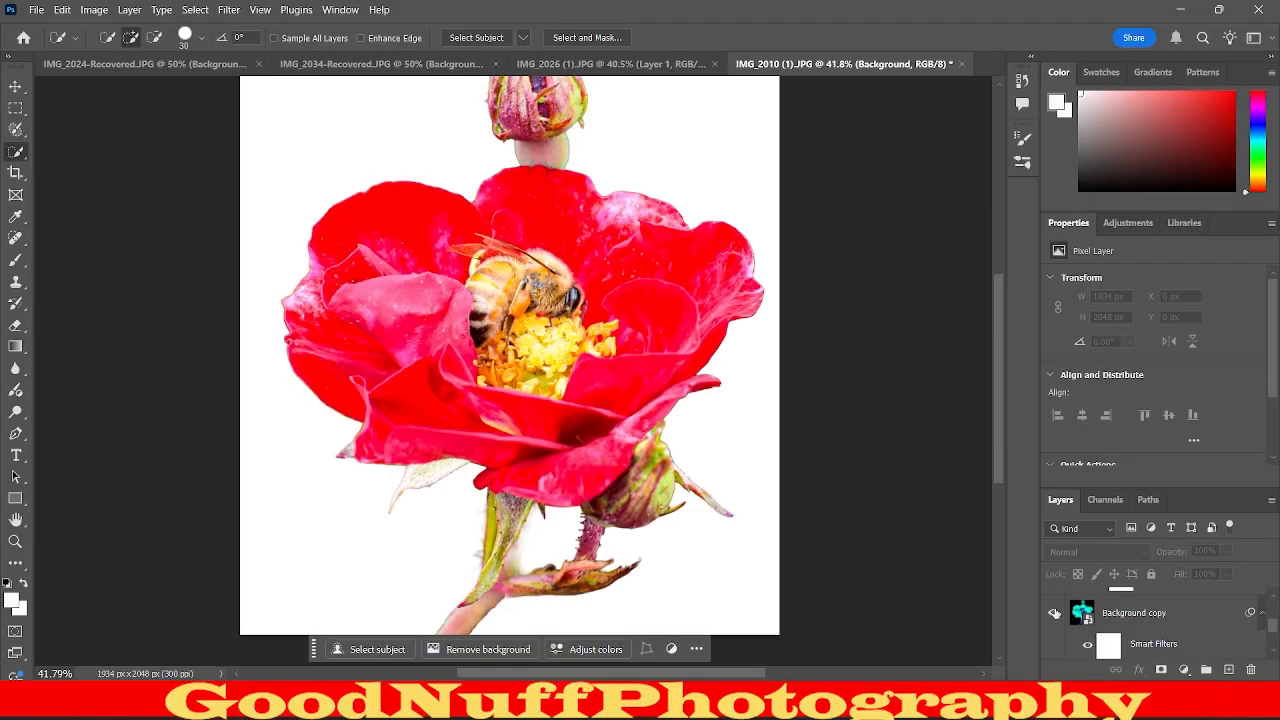
pyautogui.scroll(3, 1055, 613)
pyautogui.scroll(-2, 1054, 636)
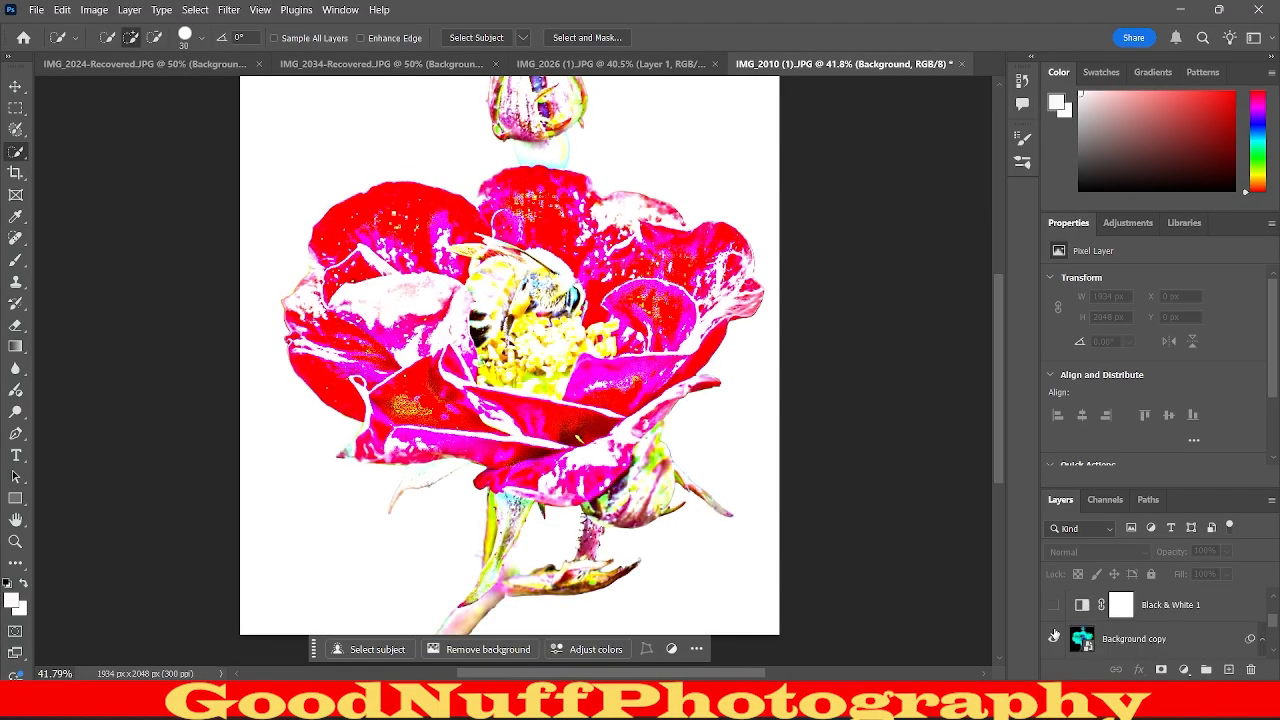
pyautogui.click(1054, 606)
pyautogui.scroll(2, 1054, 606)
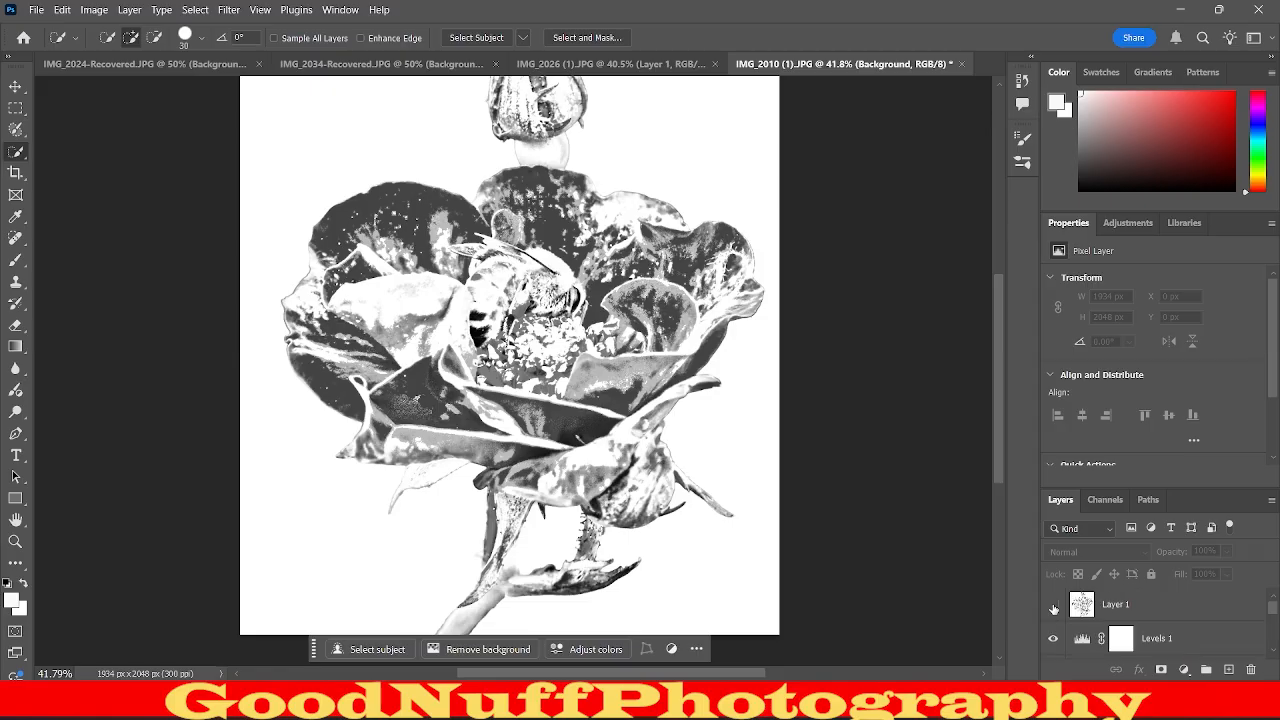
pyautogui.rightClick(1053, 605)
pyautogui.rightClick(1054, 612)
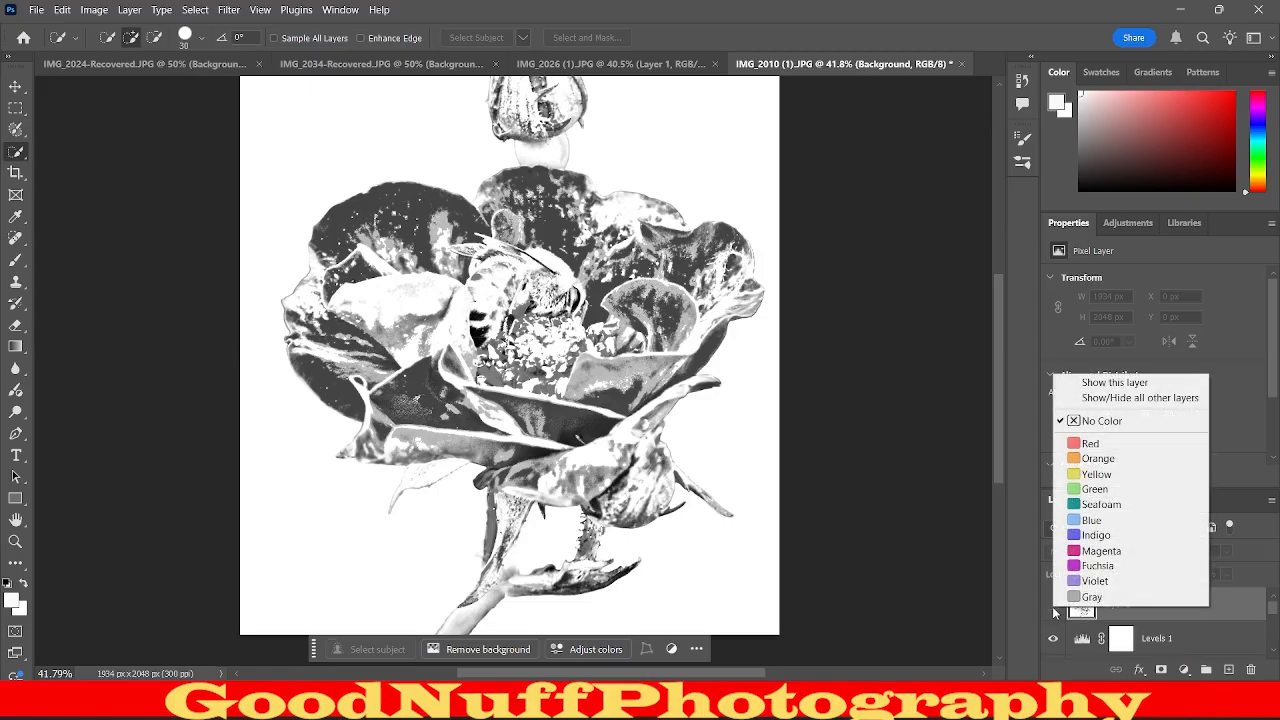
pyautogui.click(1040, 612)
pyautogui.click(1054, 605)
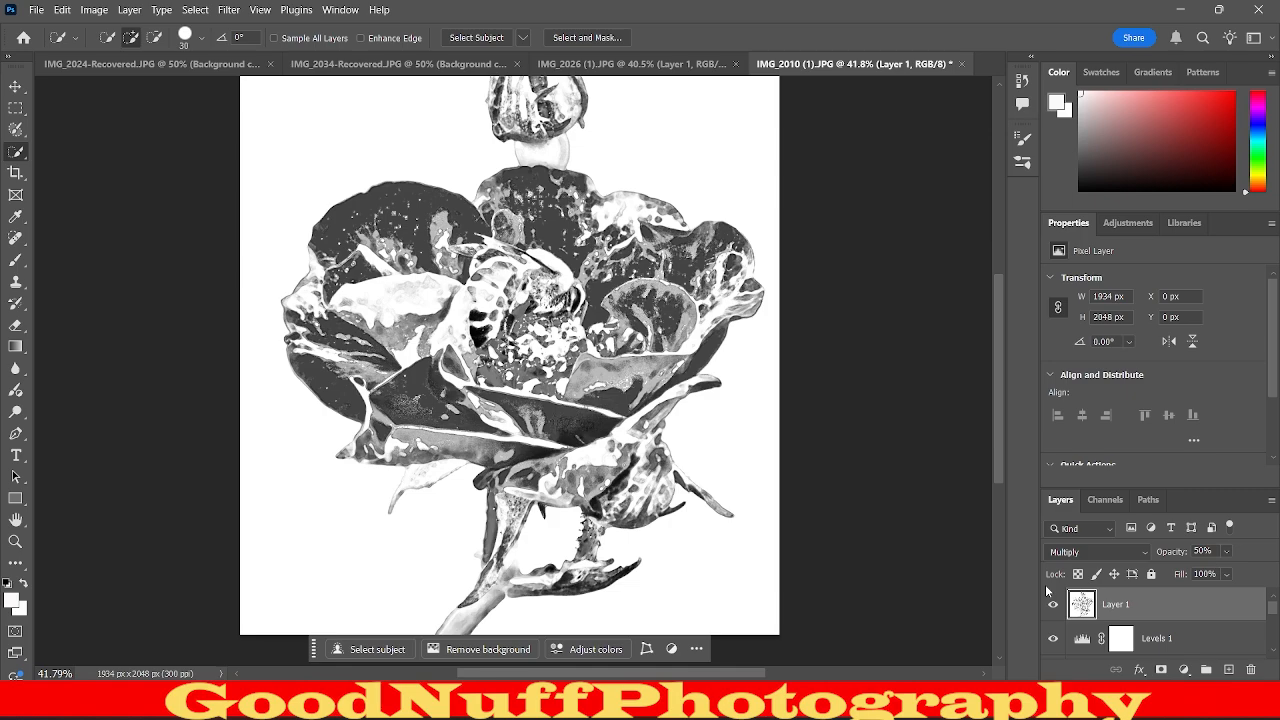
# Apply the Texturizer filter to Layer 1 with the Sandstone texture, Scaling 100%, Relief 4 and Light from Top.
pyautogui.scroll(2, 510, 360)
pyautogui.scroll(-1, 510, 360)
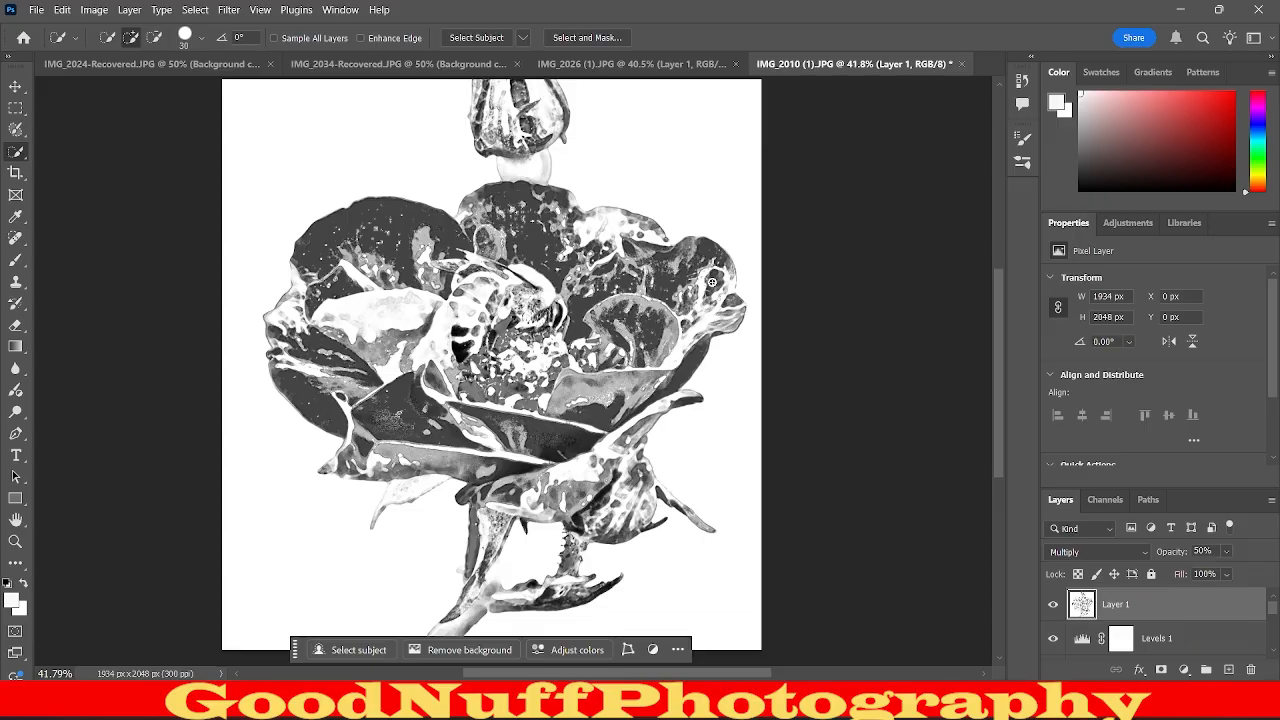
pyautogui.click(227, 9)
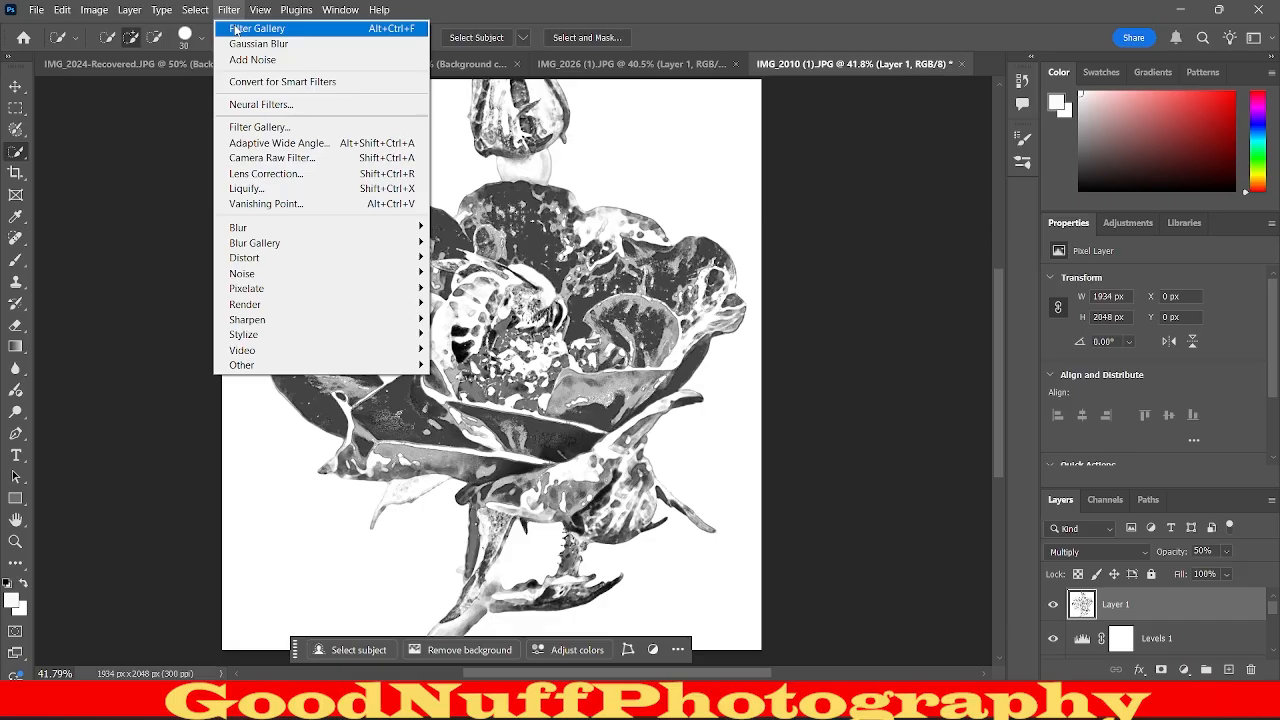
pyautogui.click(252, 130)
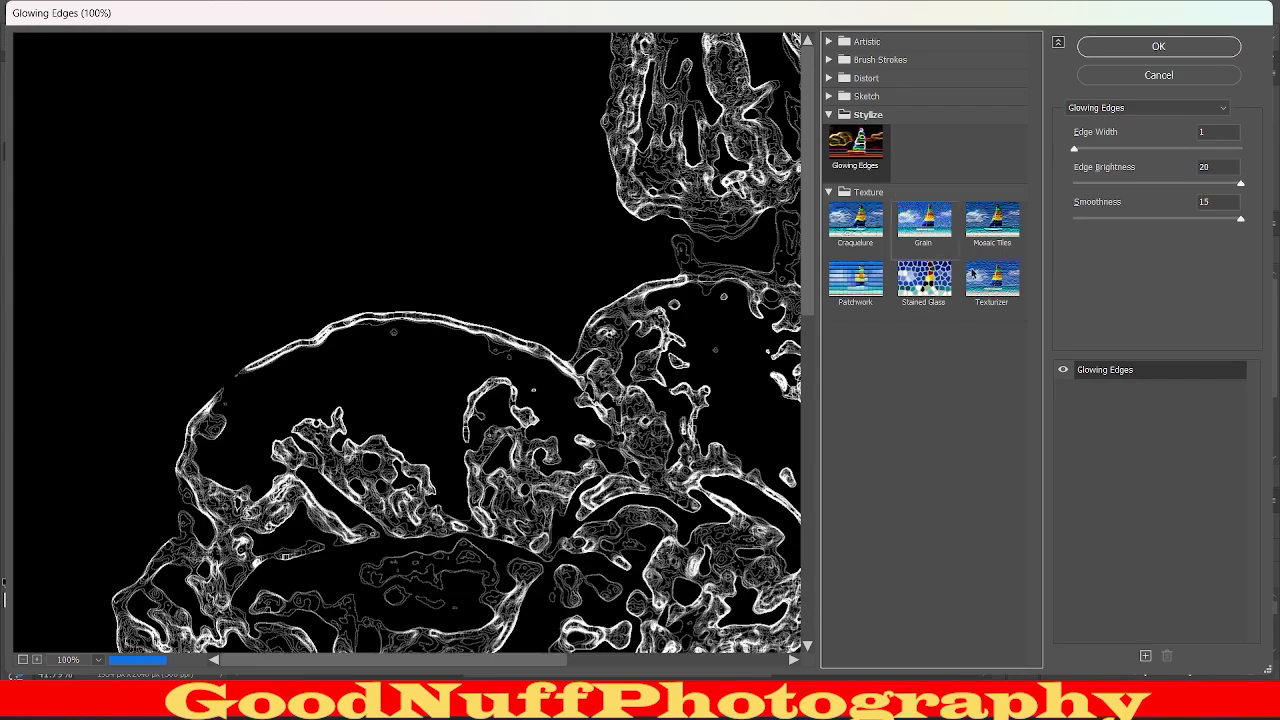
pyautogui.click(972, 273)
pyautogui.moveTo(663, 527); pyautogui.dragTo(443, 437)
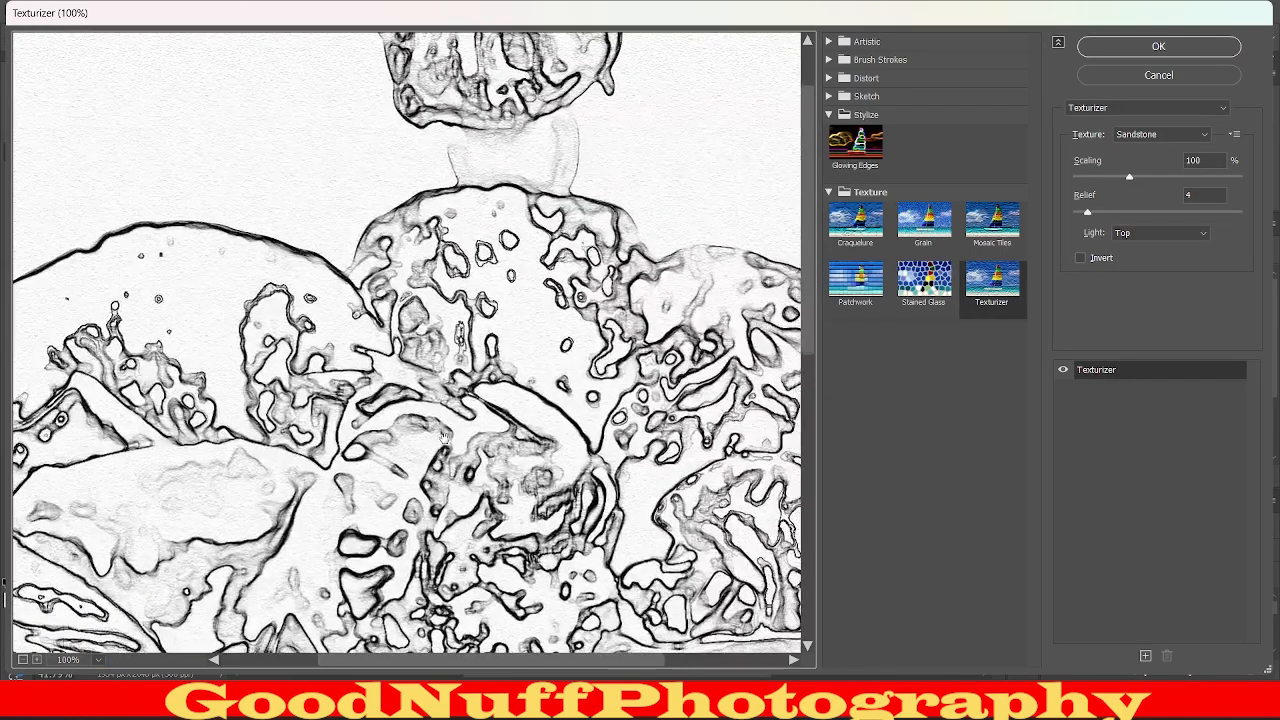
pyautogui.click(1128, 55)
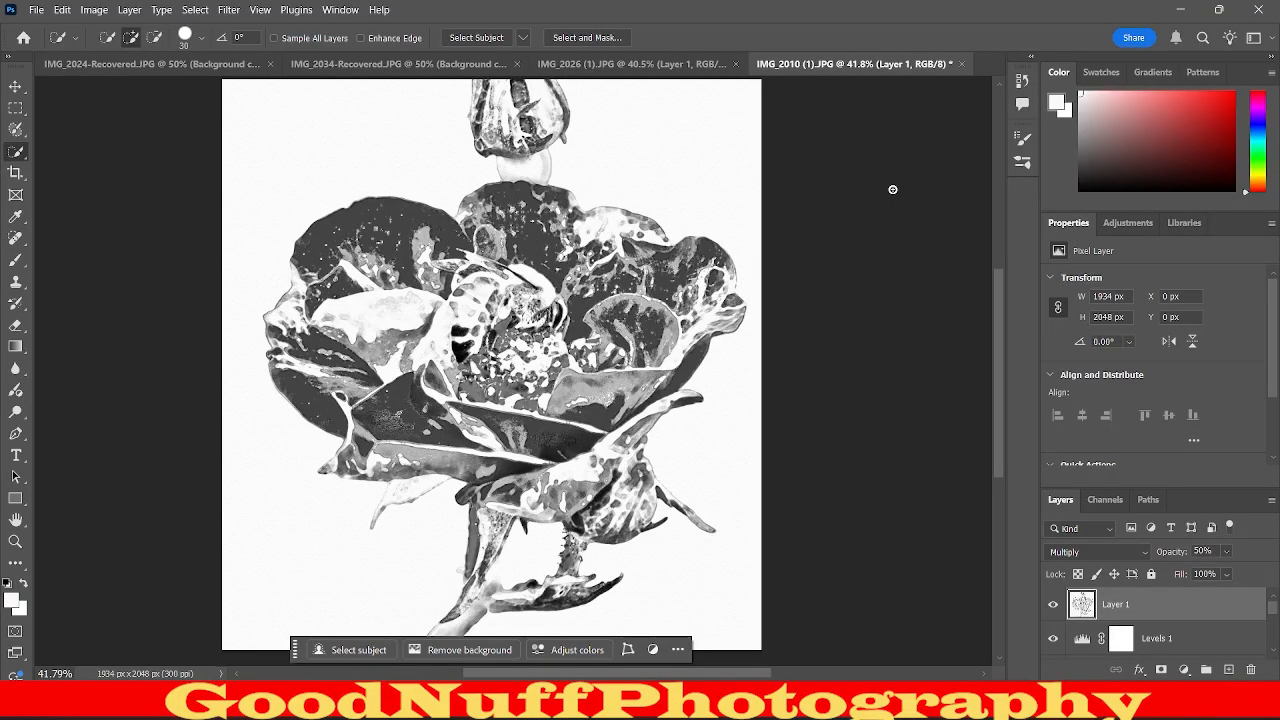
# Flatten the image into a single Background layer and open the Texturizer filter on the flower and bee.
pyautogui.rightClick(1240, 602)
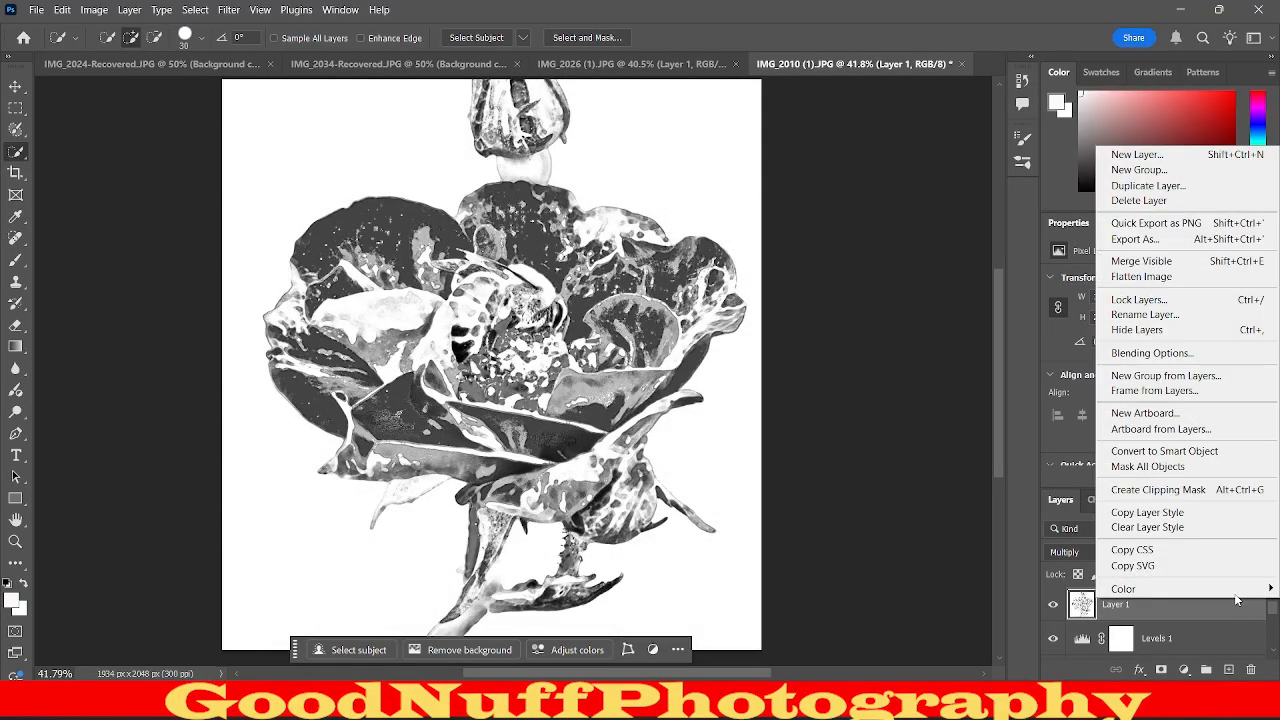
pyautogui.click(1185, 276)
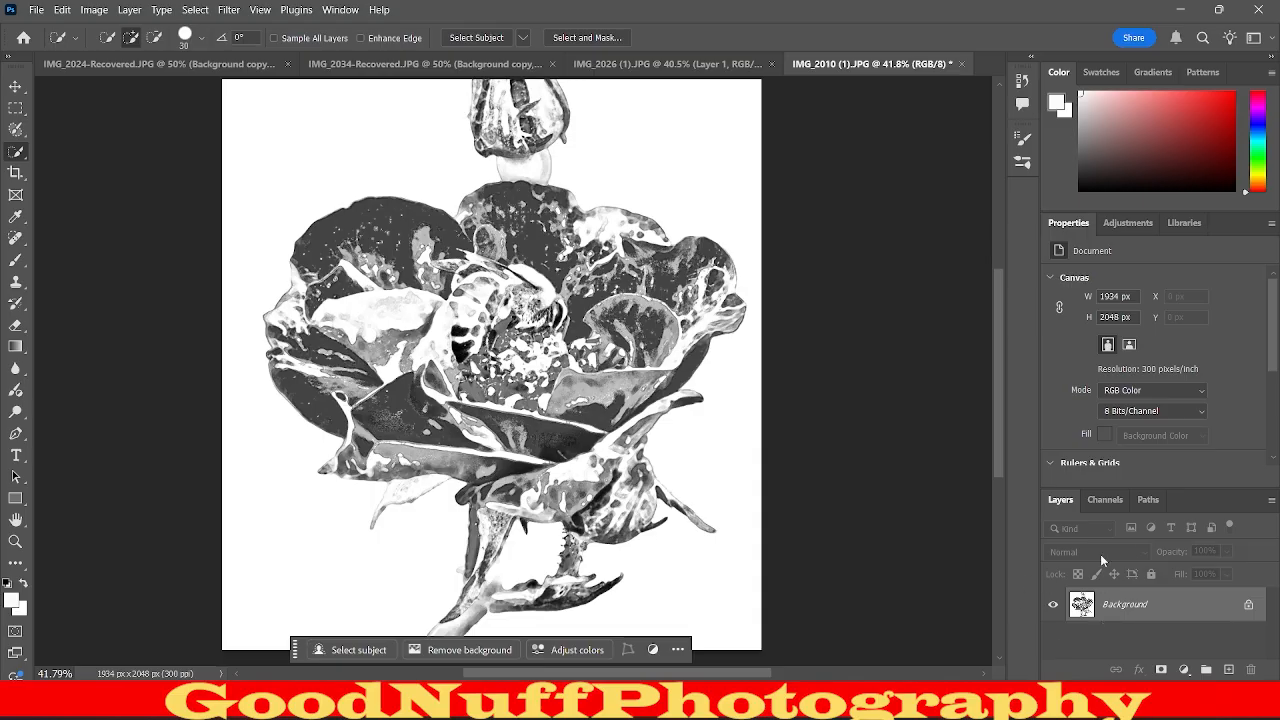
pyautogui.click(229, 9)
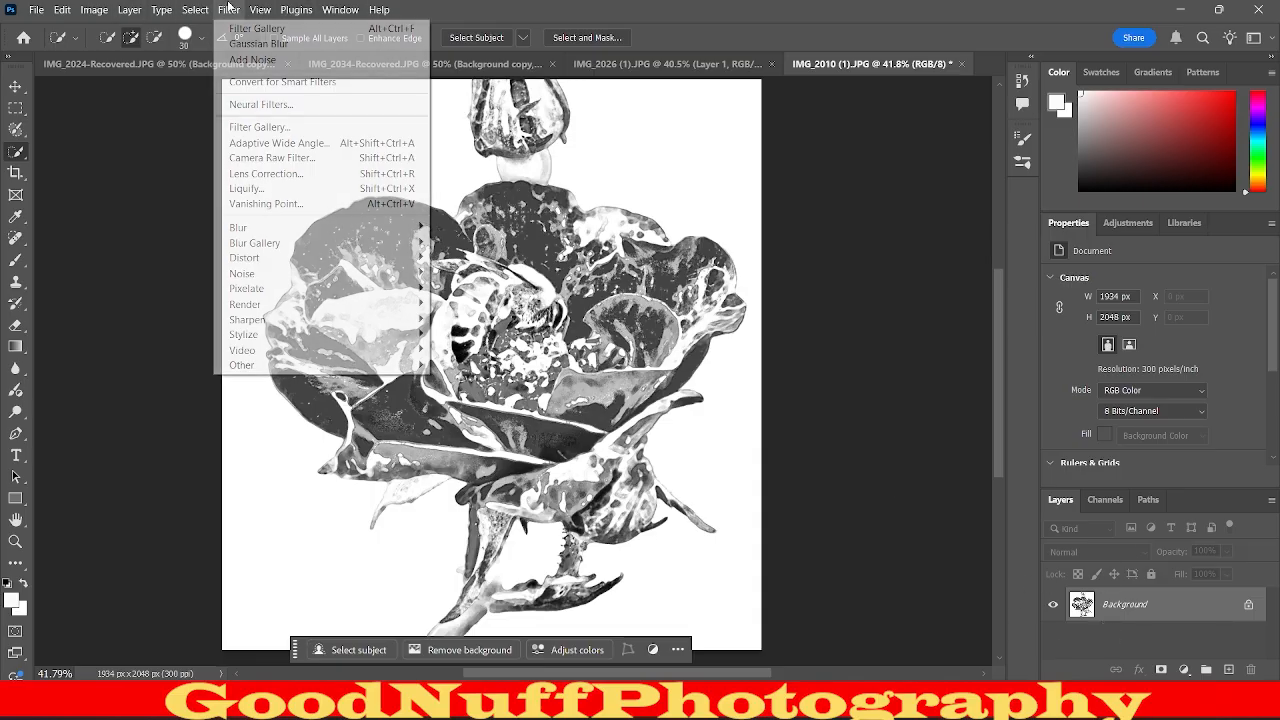
pyautogui.click(258, 127)
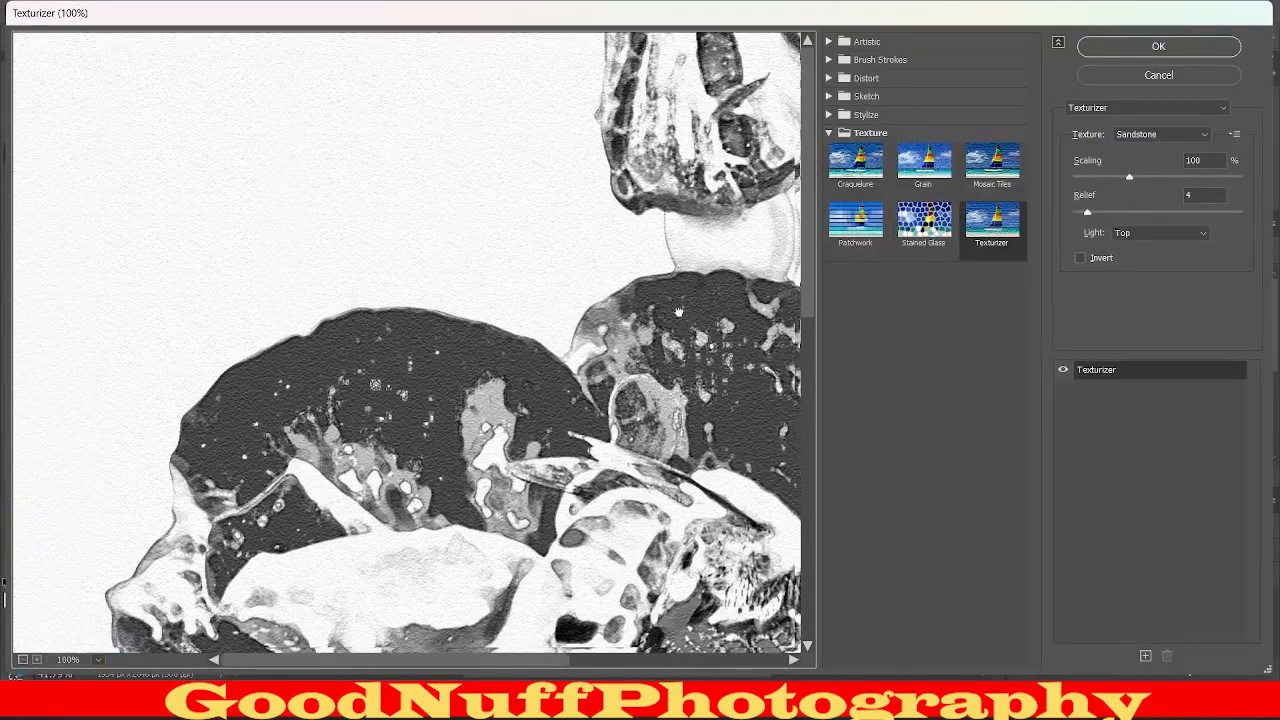
pyautogui.moveTo(679, 312); pyautogui.dragTo(235, 140)
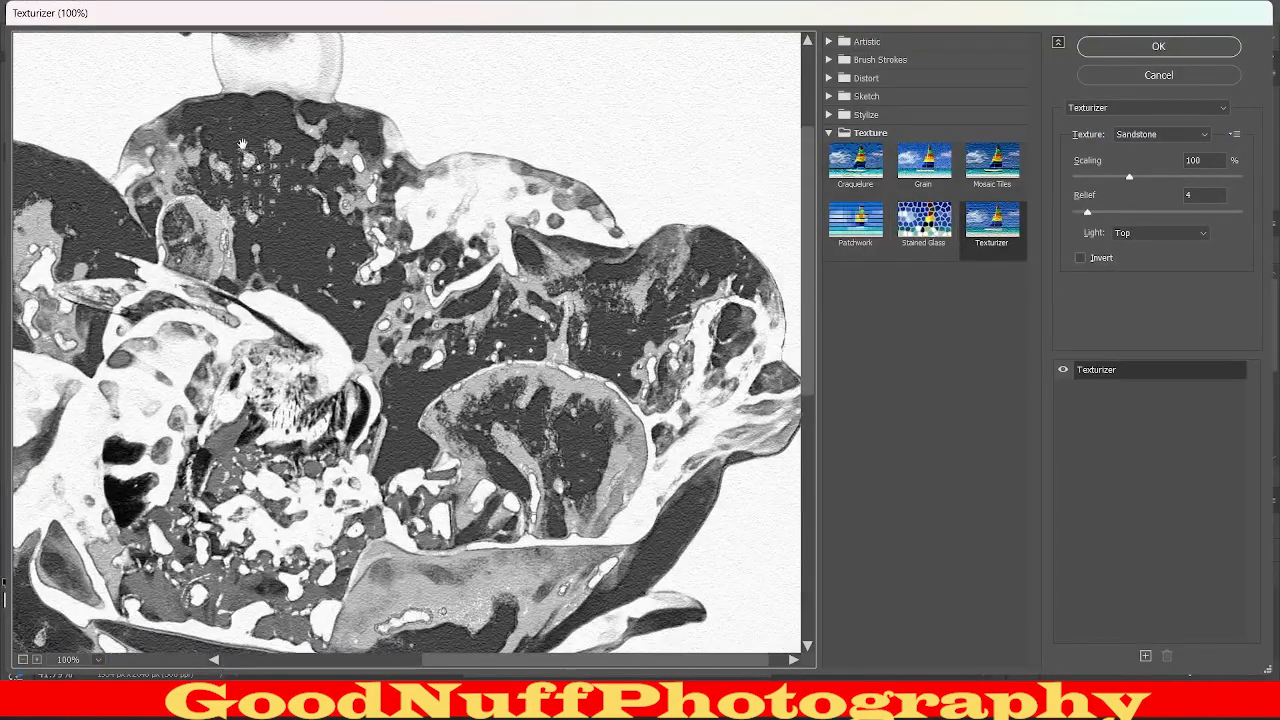
pyautogui.moveTo(405, 220); pyautogui.dragTo(541, 28)
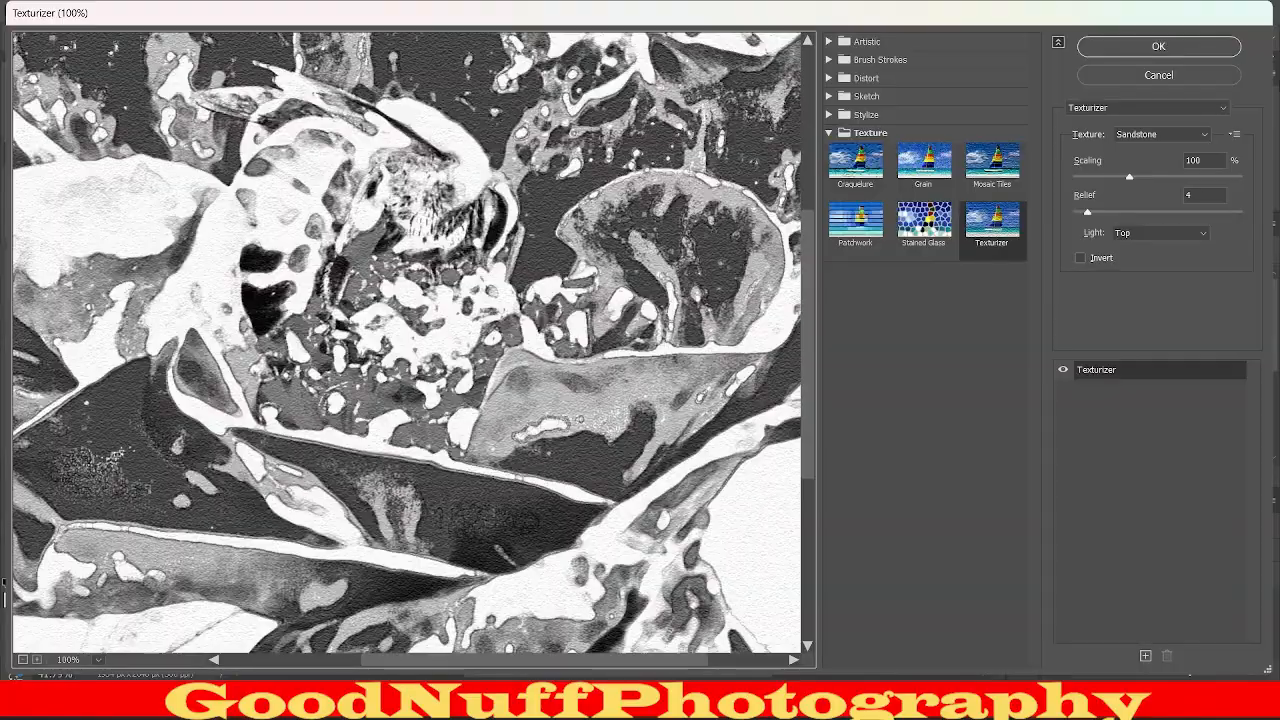
# Try the Brick, Burlap and Canvas textures in the Texturizer and return the texture to Sandstone.
pyautogui.click(1160, 136)
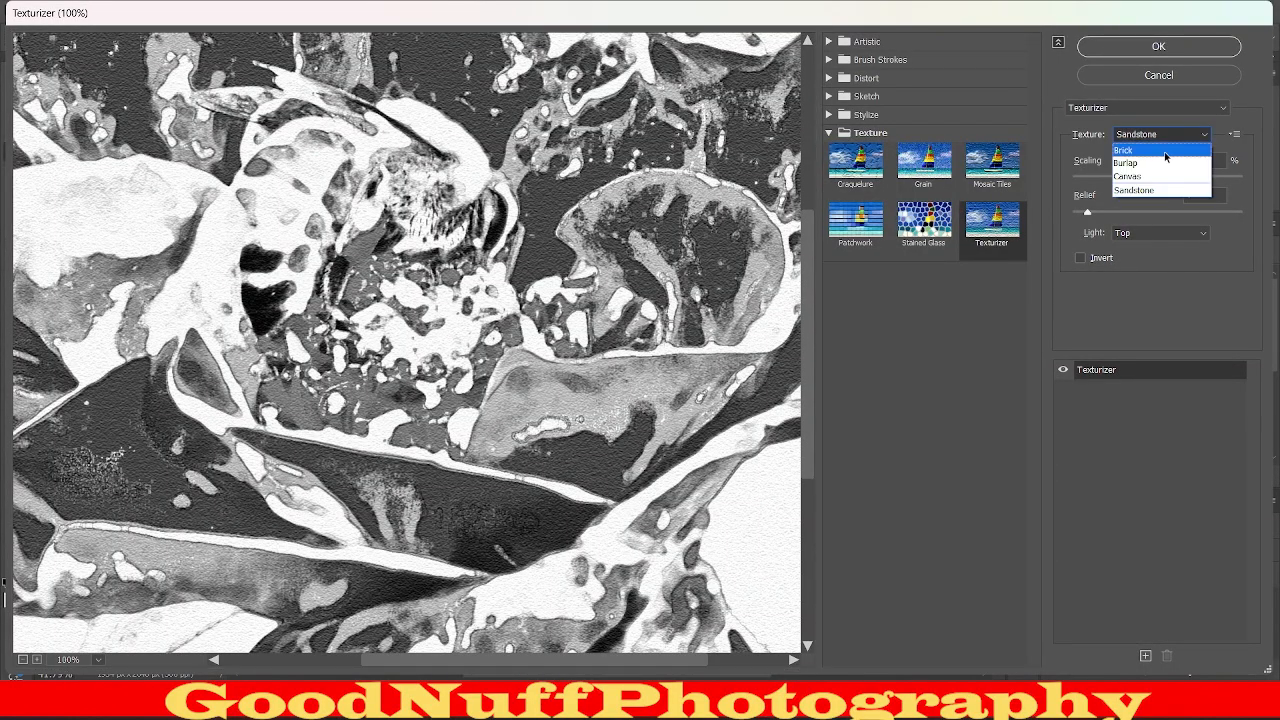
pyautogui.click(1165, 150)
pyautogui.click(1150, 134)
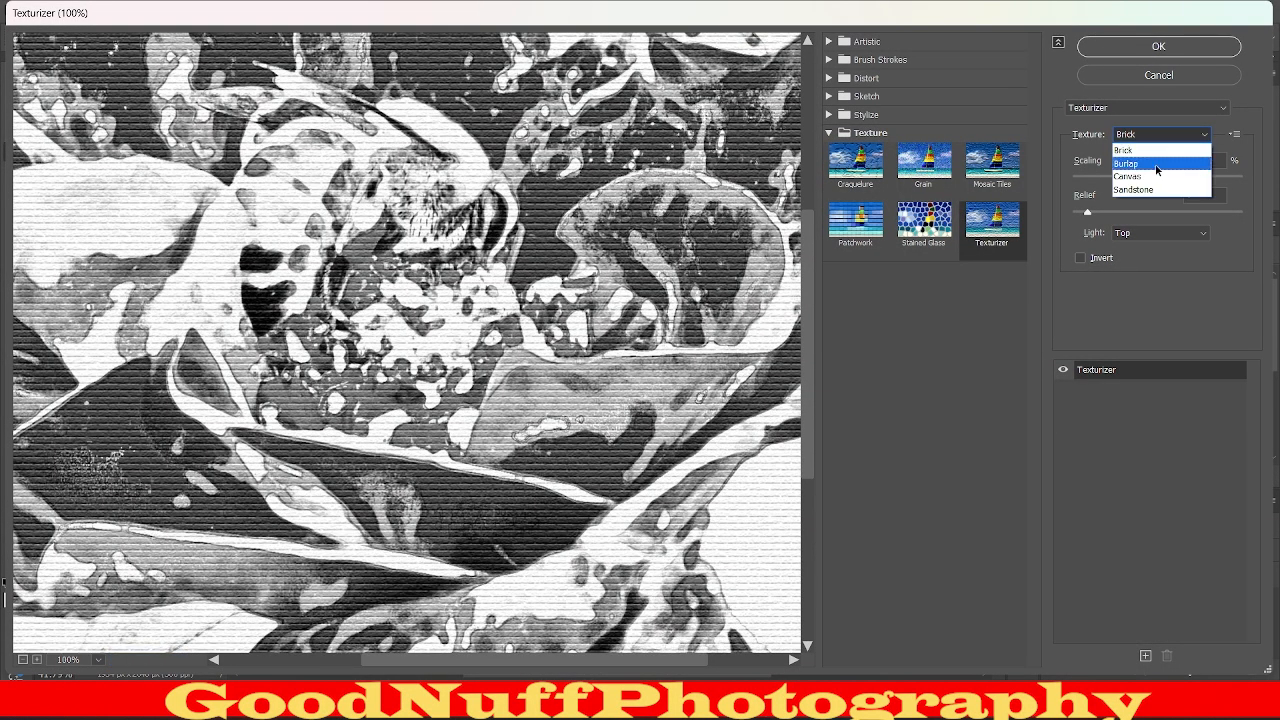
pyautogui.click(1158, 160)
pyautogui.click(1152, 136)
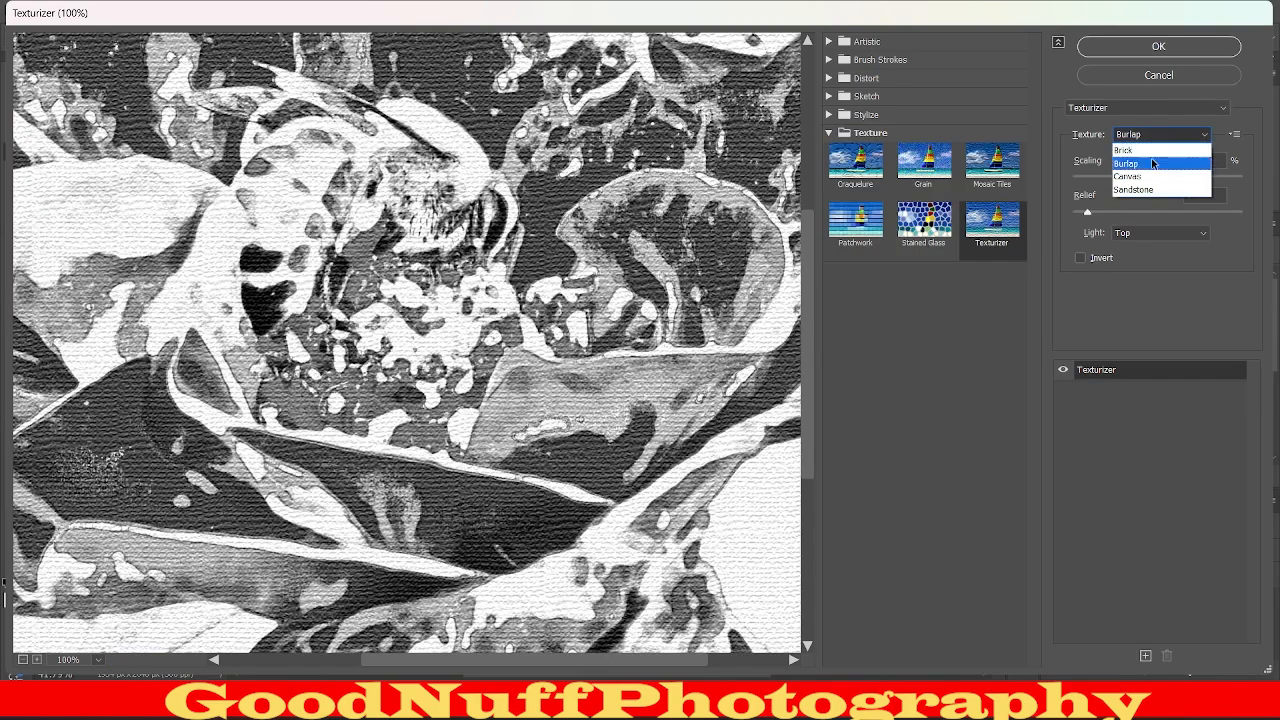
pyautogui.click(1155, 174)
pyautogui.click(1150, 134)
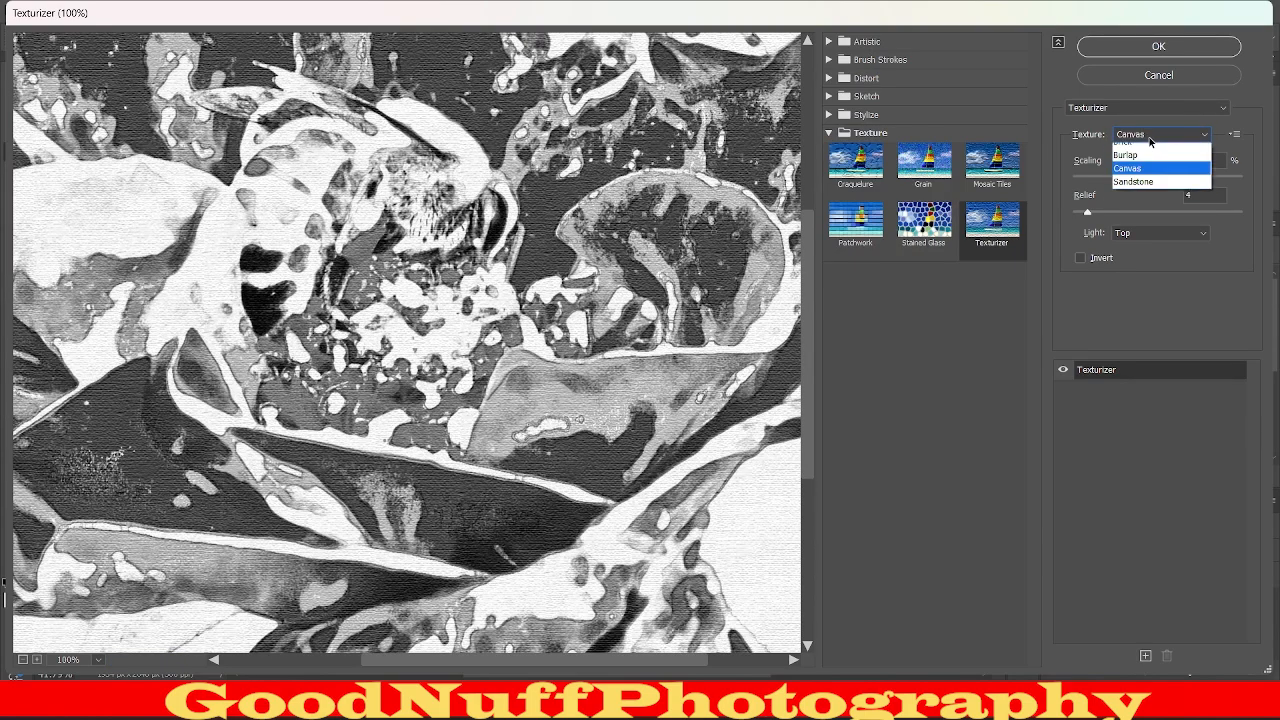
pyautogui.click(1157, 189)
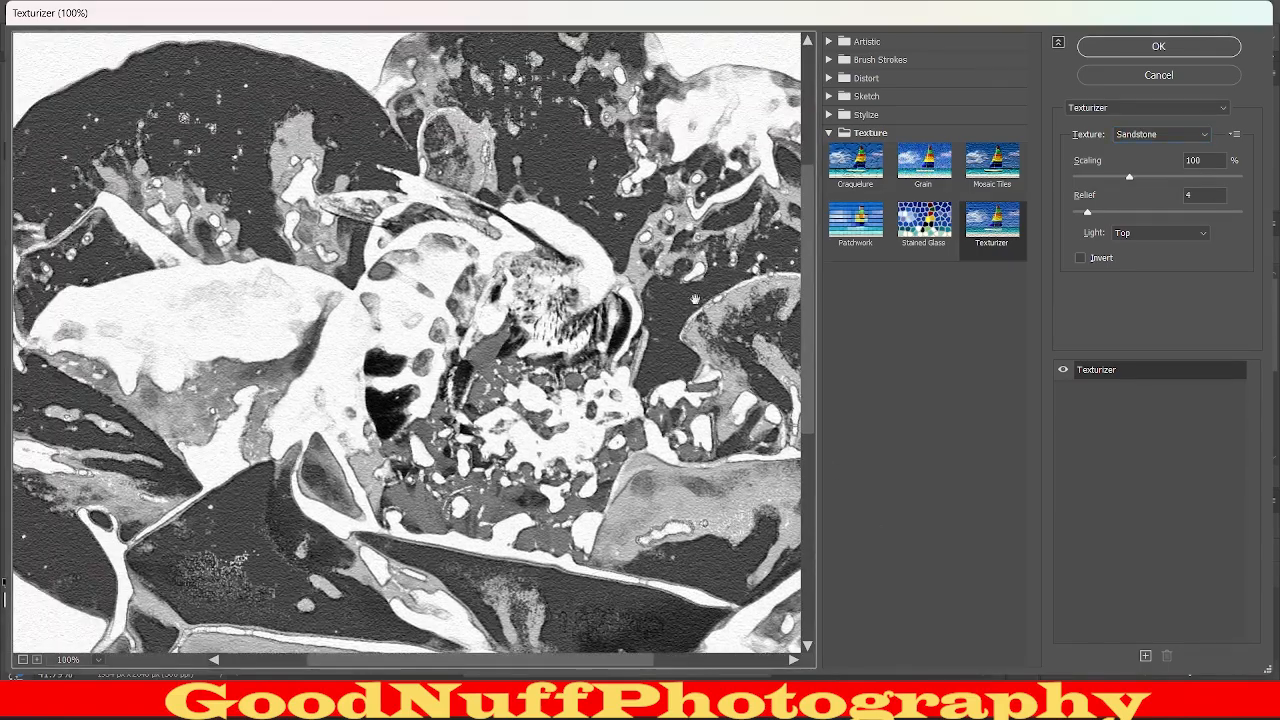
# Try Scaling 199% and Relief 47 on the Sandstone texture, settling on Scaling 119% and Relief 8.
pyautogui.moveTo(695, 299); pyautogui.dragTo(625, 365)
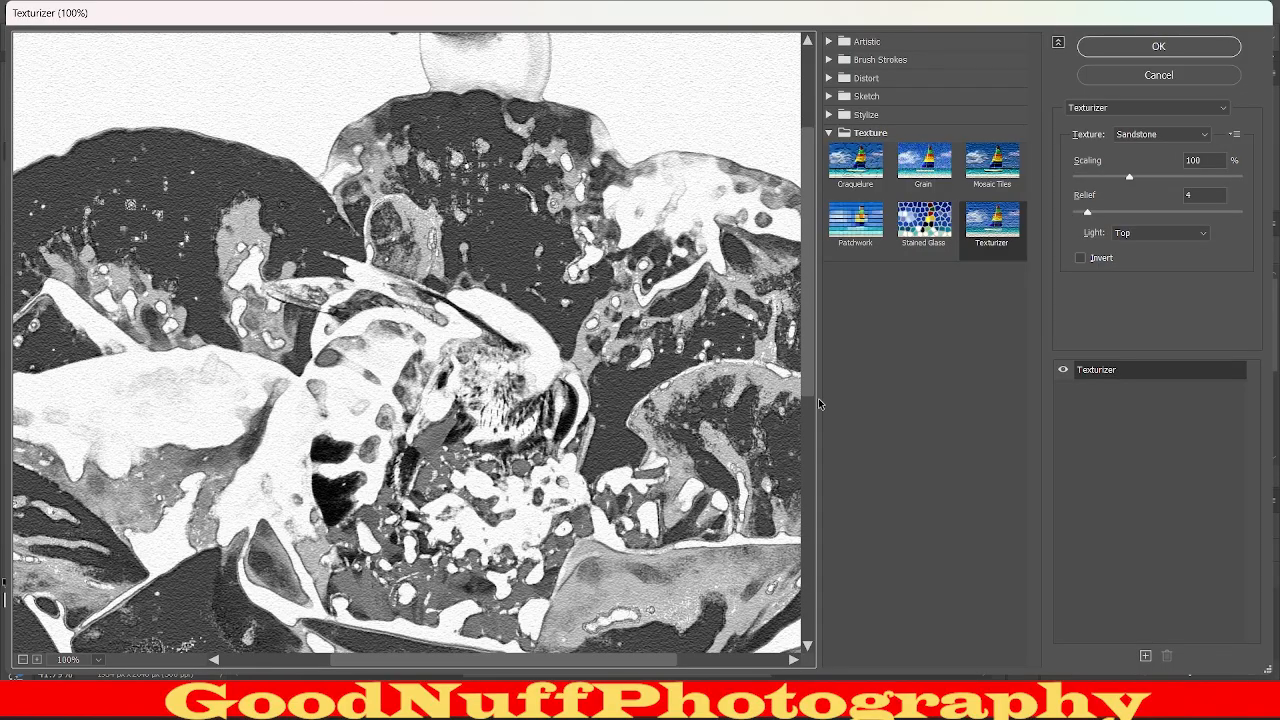
pyautogui.moveTo(644, 393); pyautogui.dragTo(601, 319)
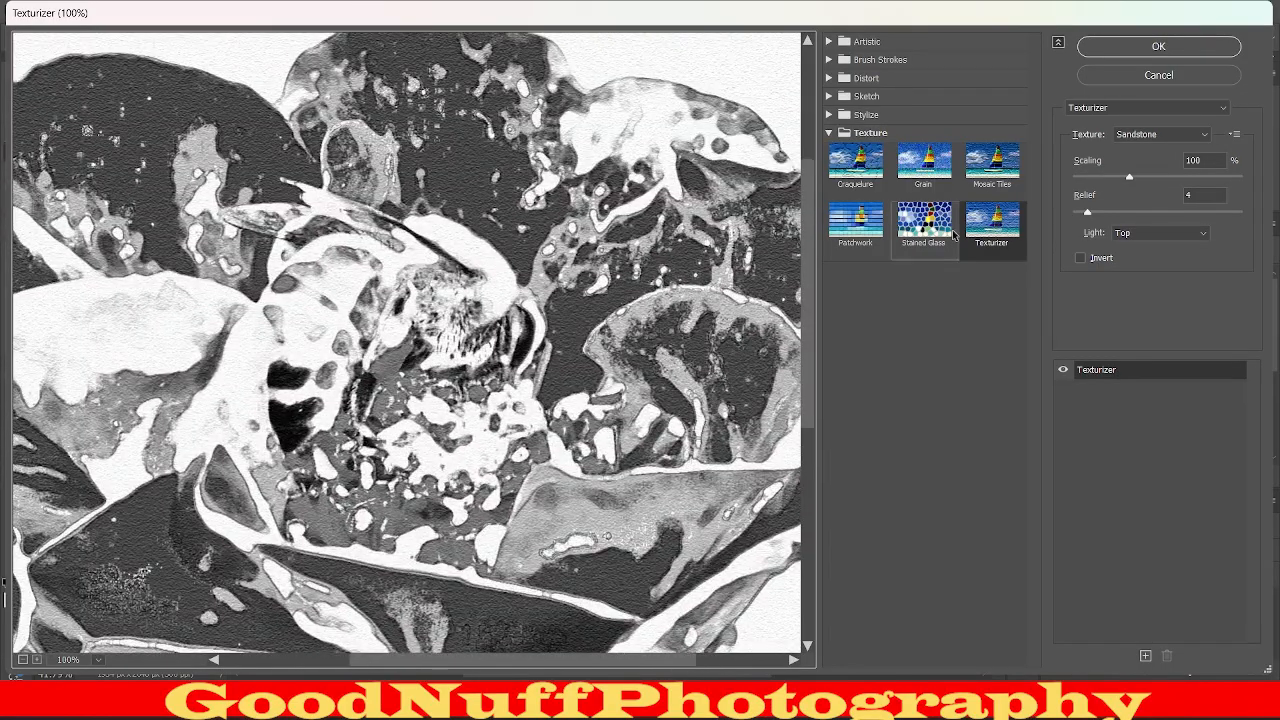
pyautogui.moveTo(1129, 177); pyautogui.dragTo(1171, 178)
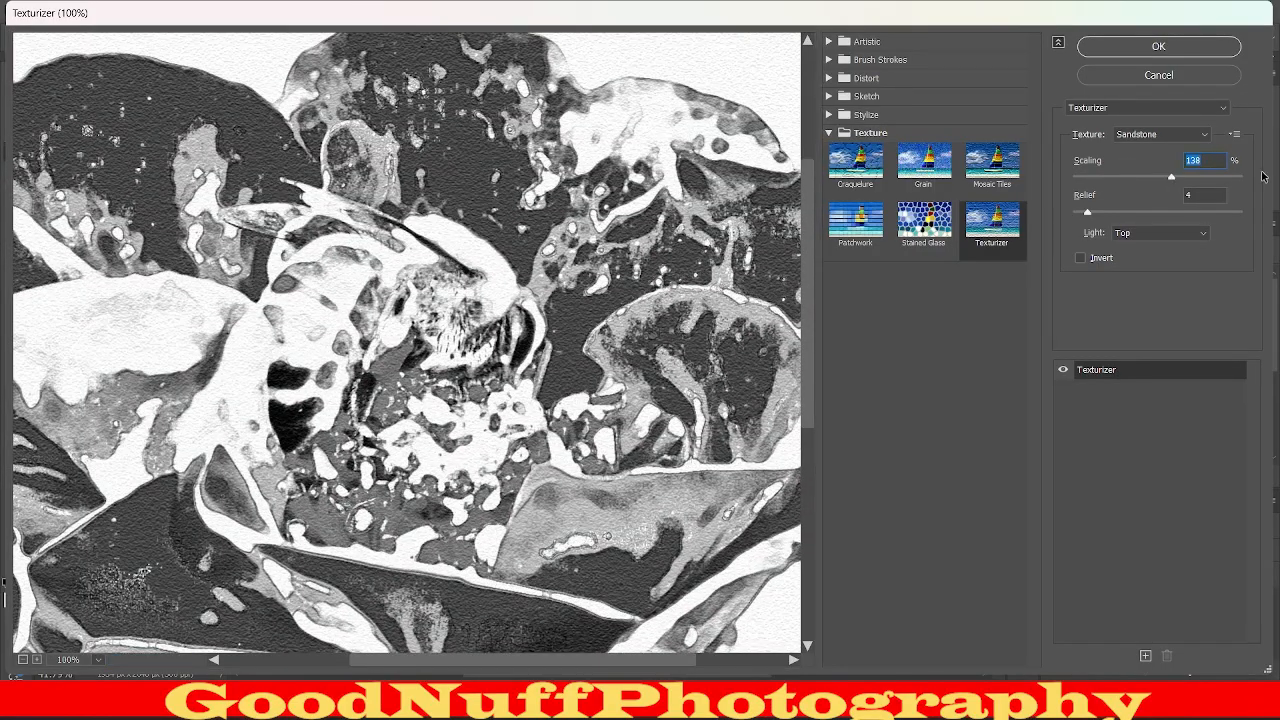
pyautogui.click(1239, 177)
pyautogui.click(1200, 192)
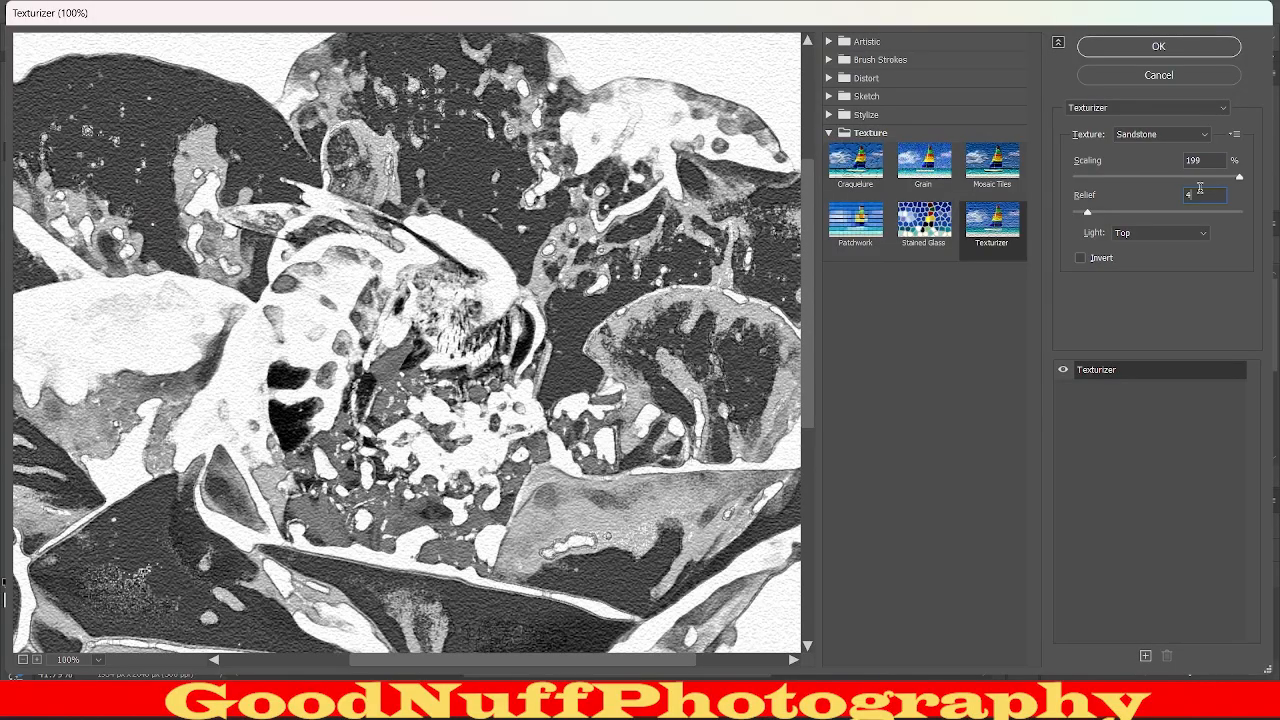
pyautogui.click(1110, 212)
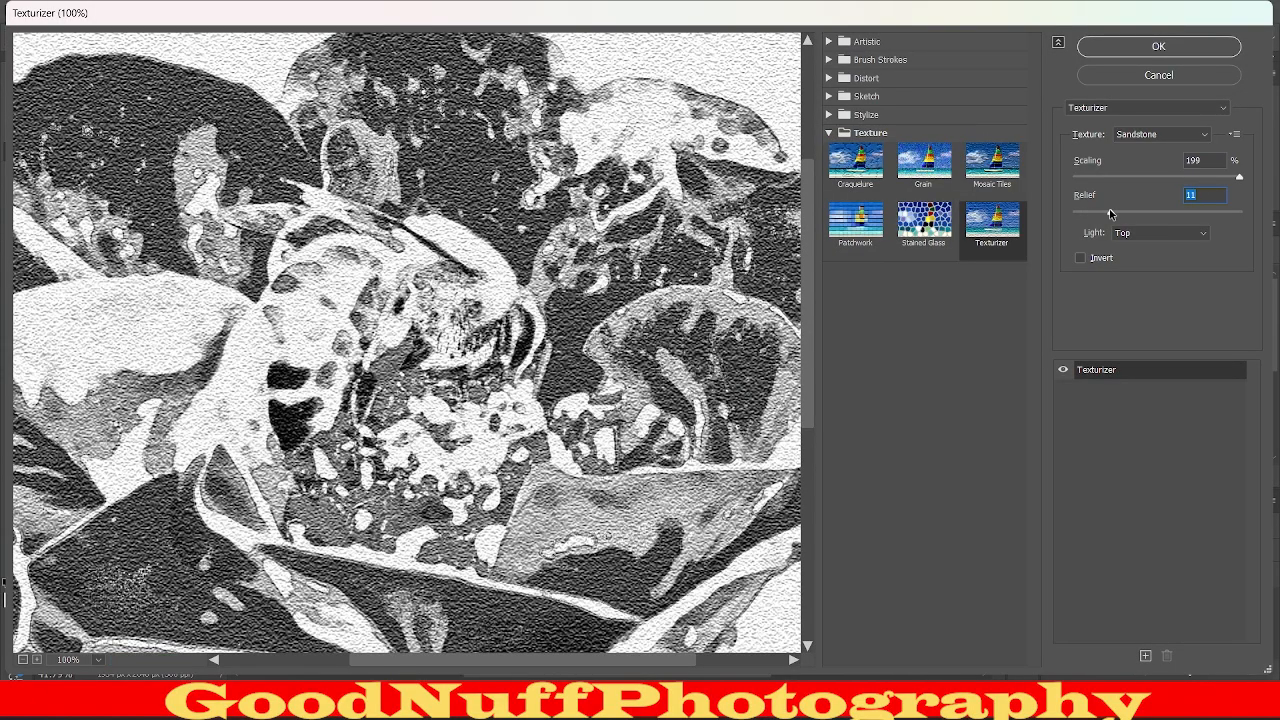
pyautogui.write('47')
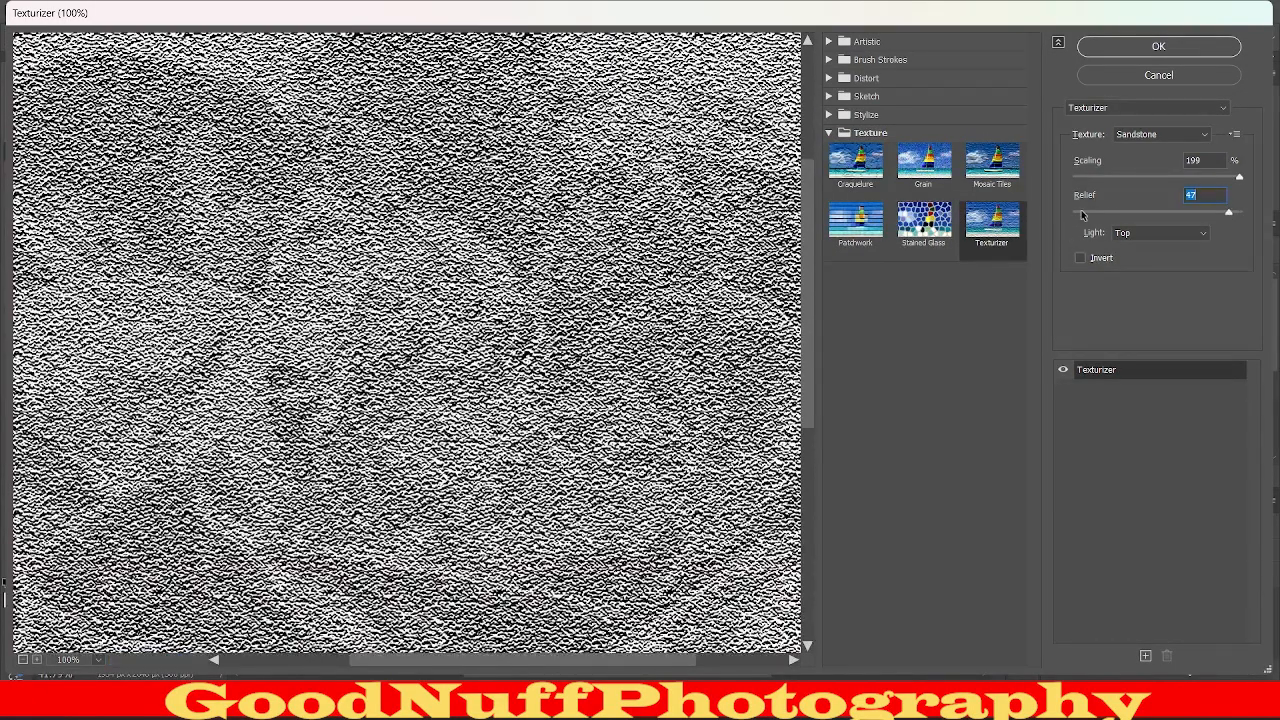
pyautogui.click(1099, 213)
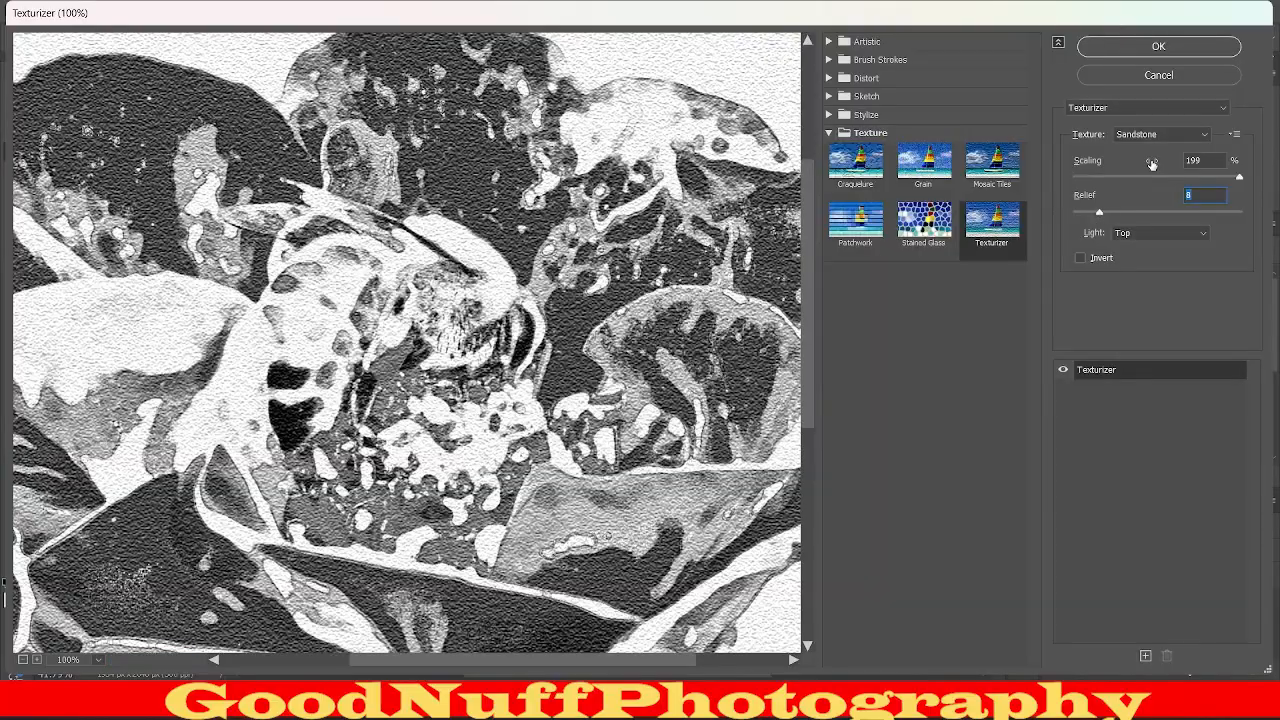
pyautogui.click(1150, 175)
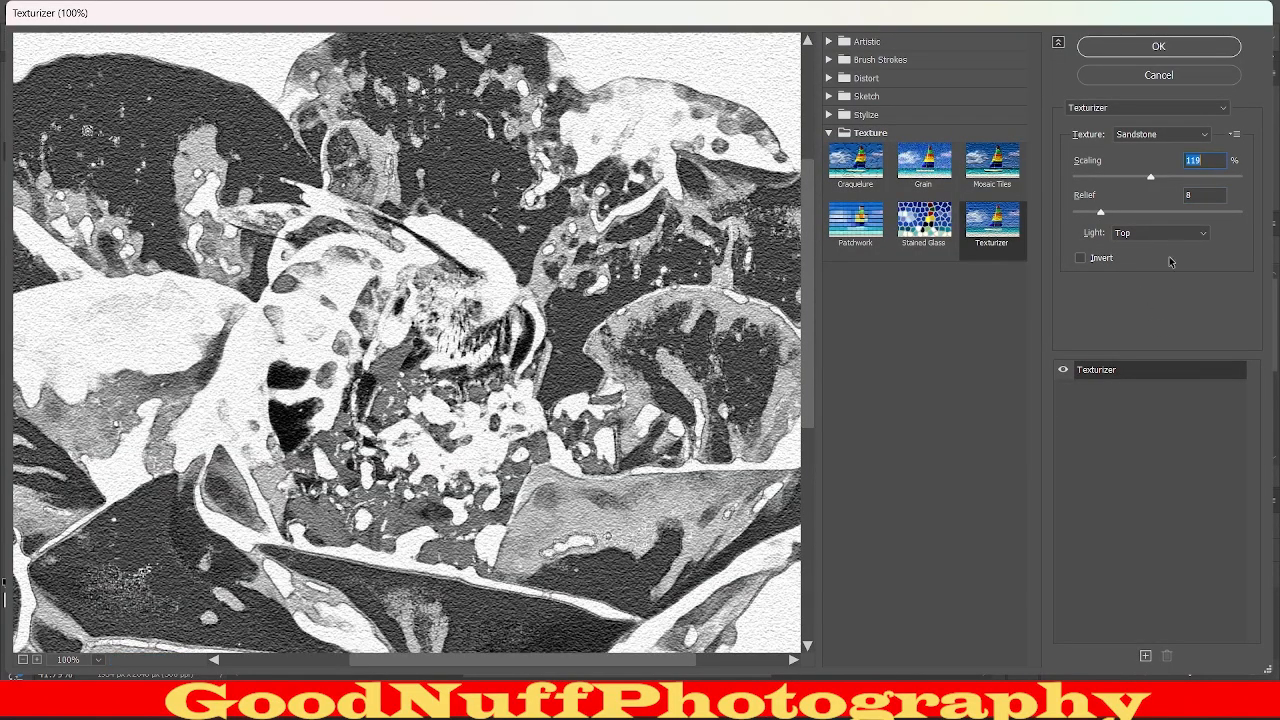
# Try the Bottom Left light, invert the texture, set Light to Top Right, apply the Texturizer and inspect the textured flower.
pyautogui.click(1175, 240)
pyautogui.click(1175, 240)
pyautogui.click(1140, 261)
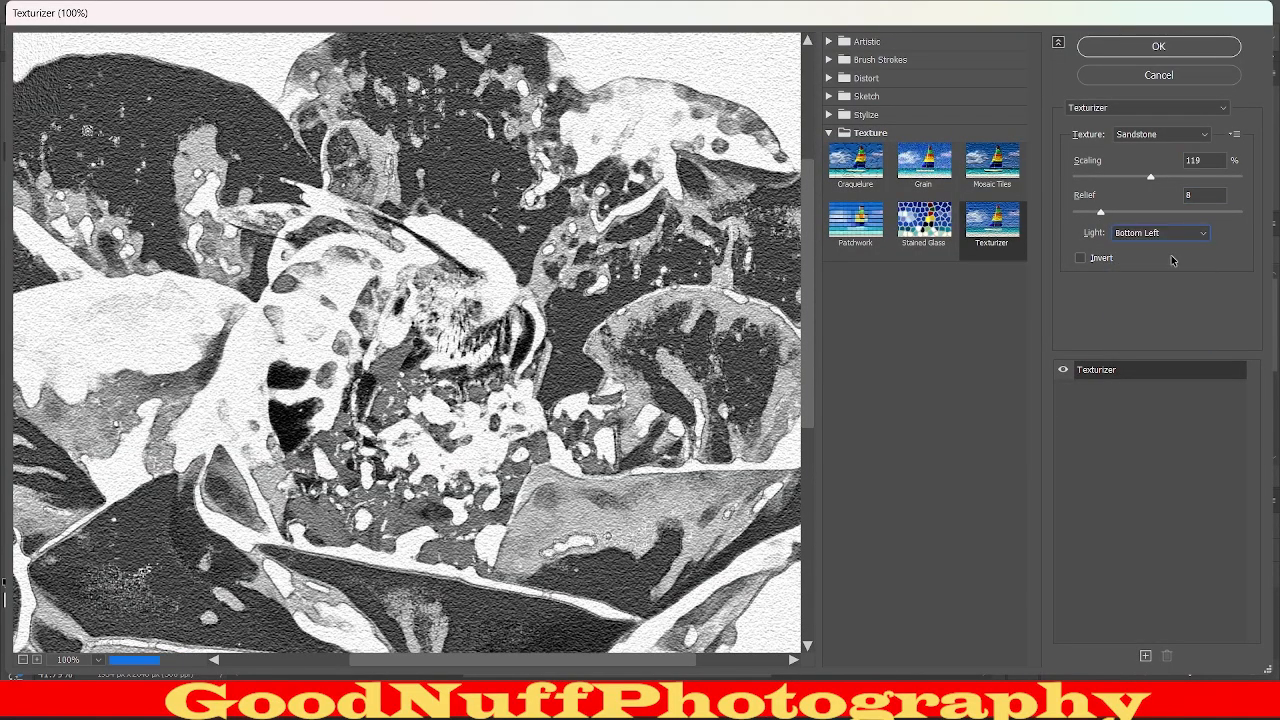
pyautogui.click(1081, 259)
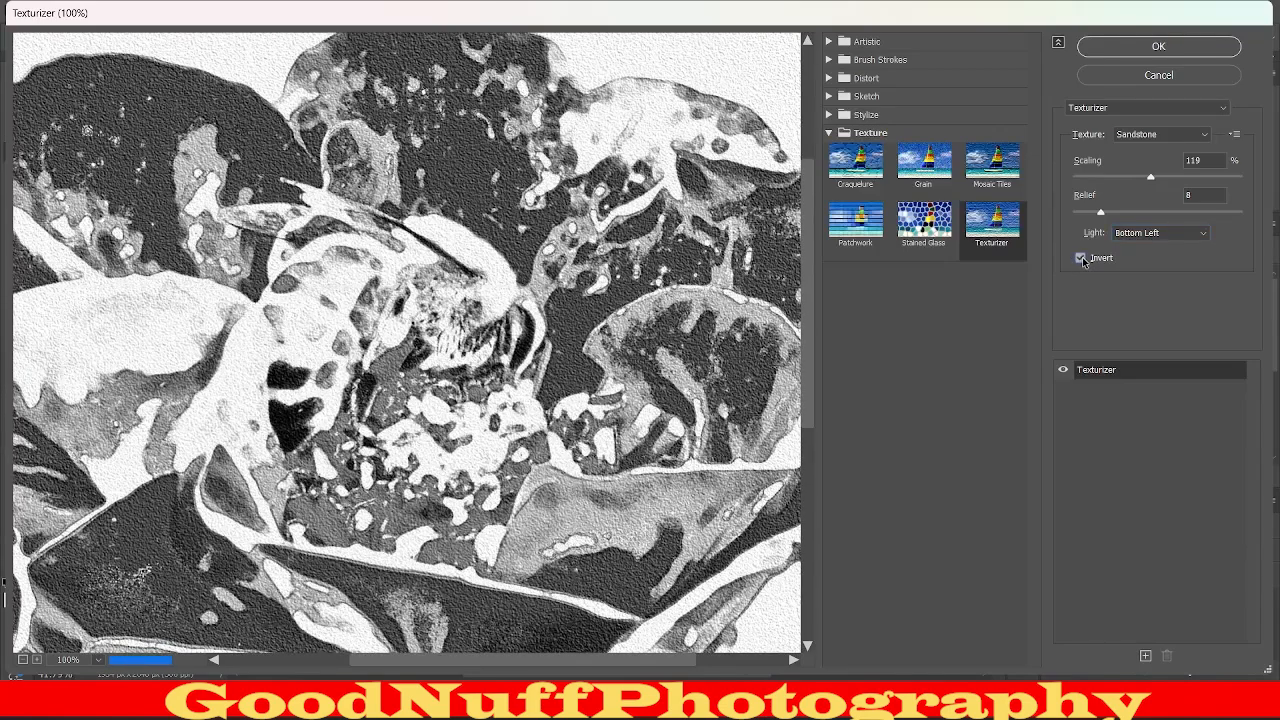
pyautogui.click(1193, 236)
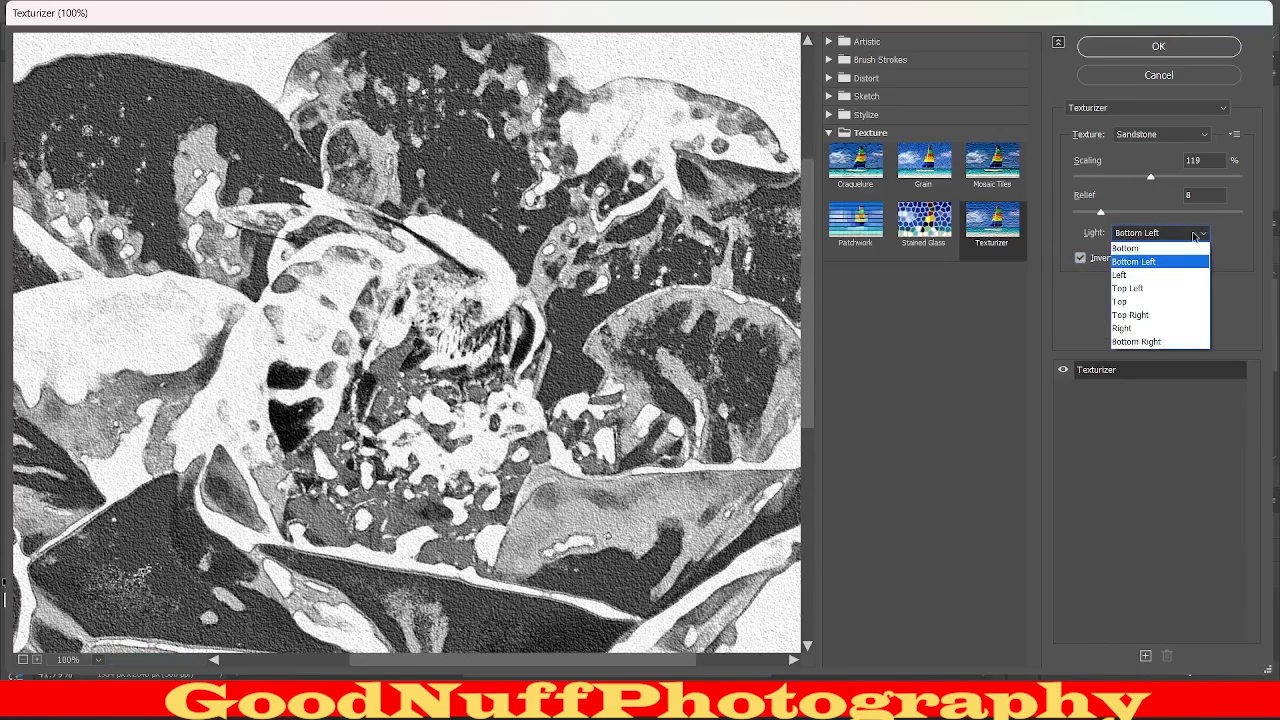
pyautogui.click(1175, 314)
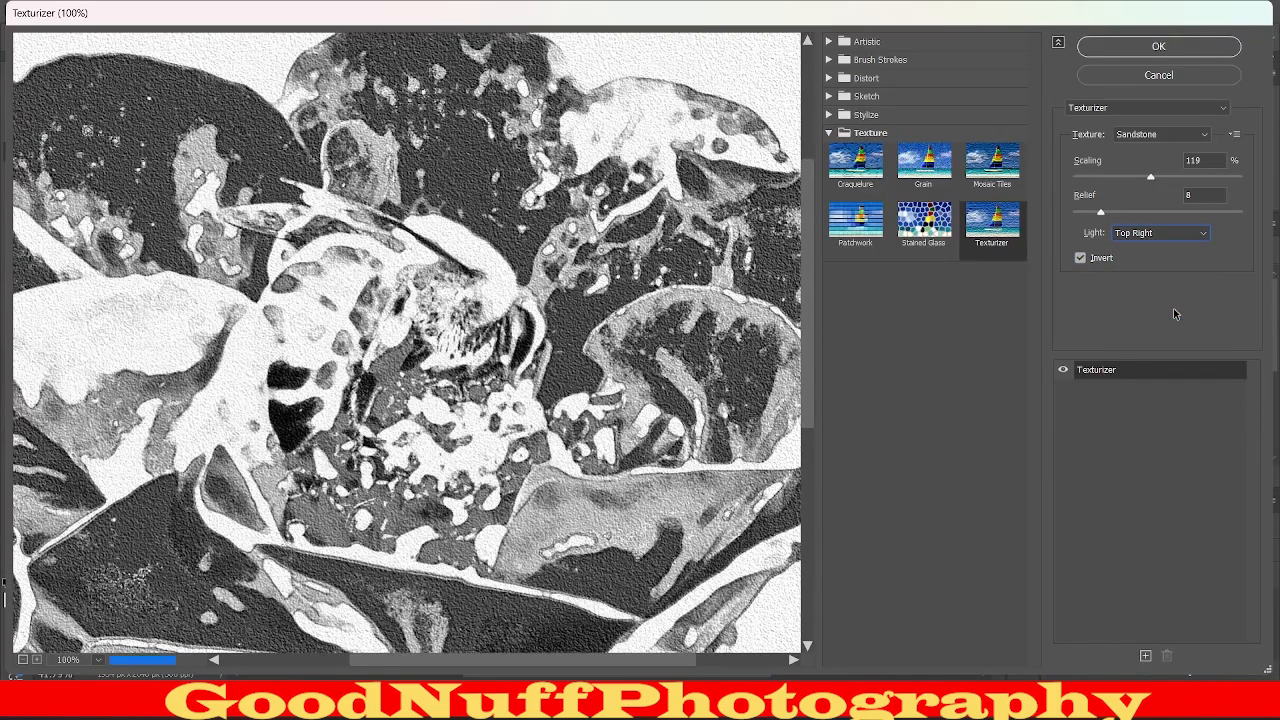
pyautogui.click(1175, 46)
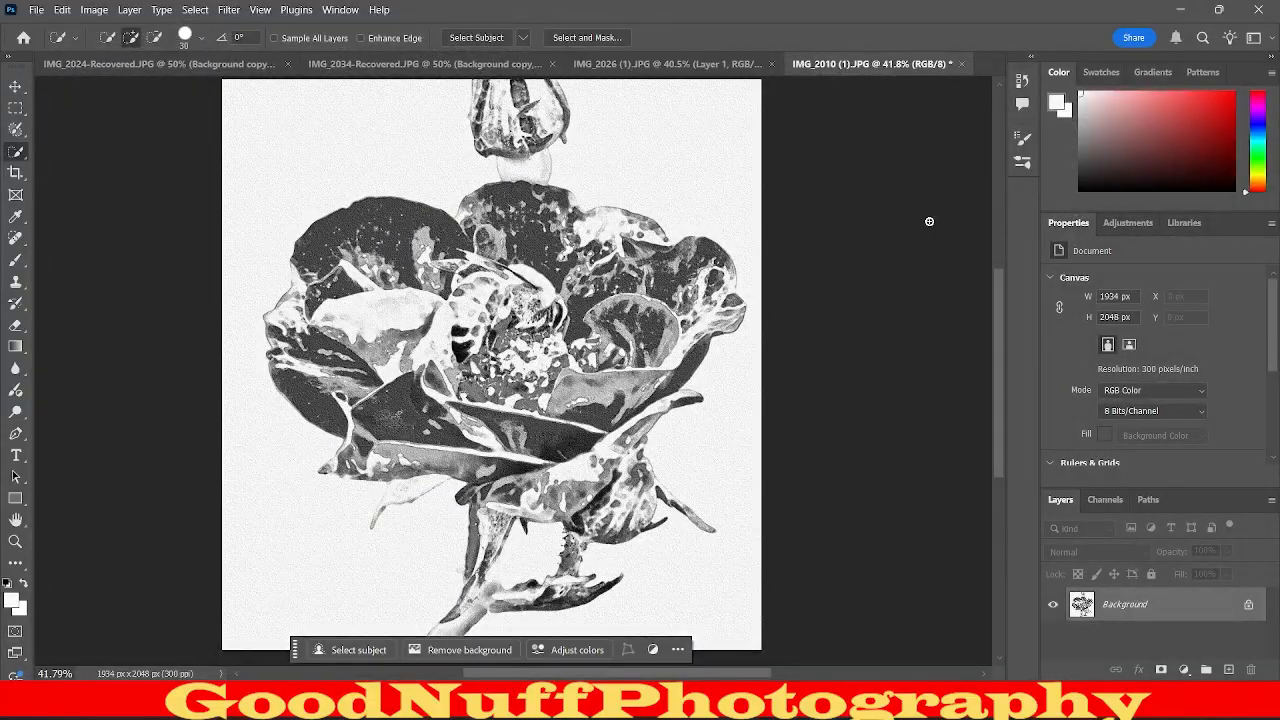
pyautogui.scroll(7, 650, 292)
pyautogui.scroll(-3, 924, 420)
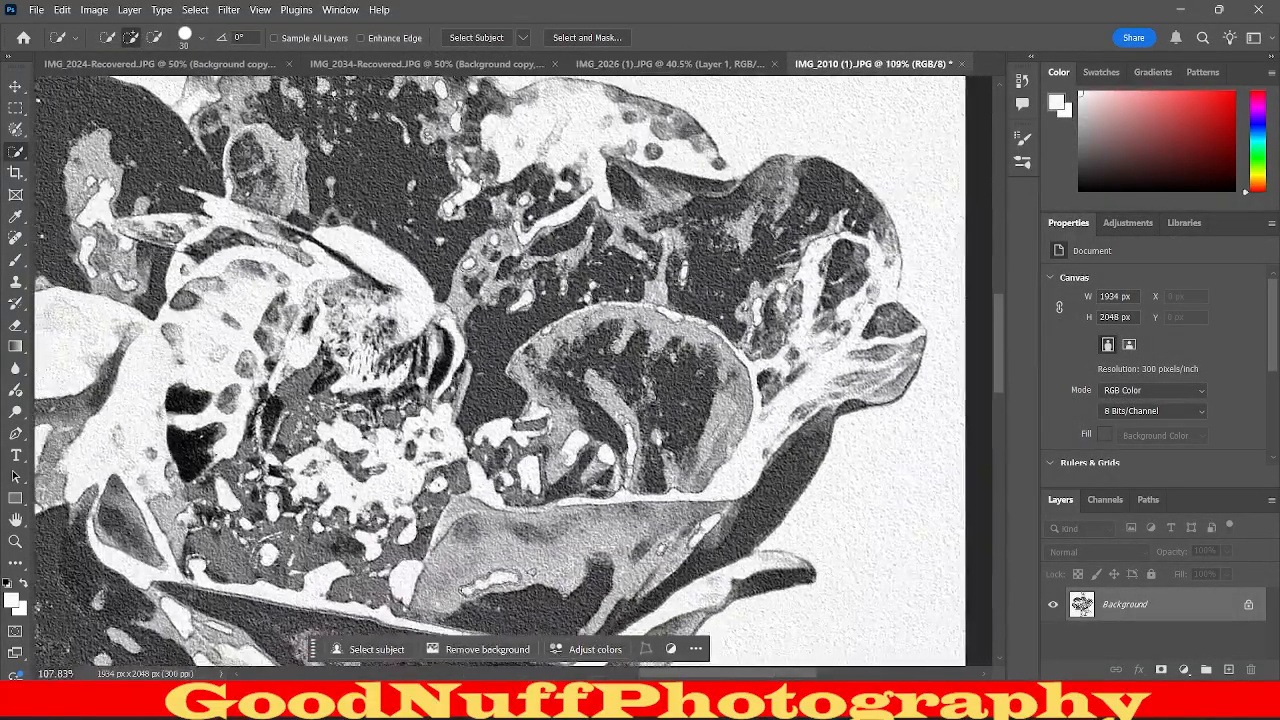
pyautogui.scroll(-4, 500, 370)
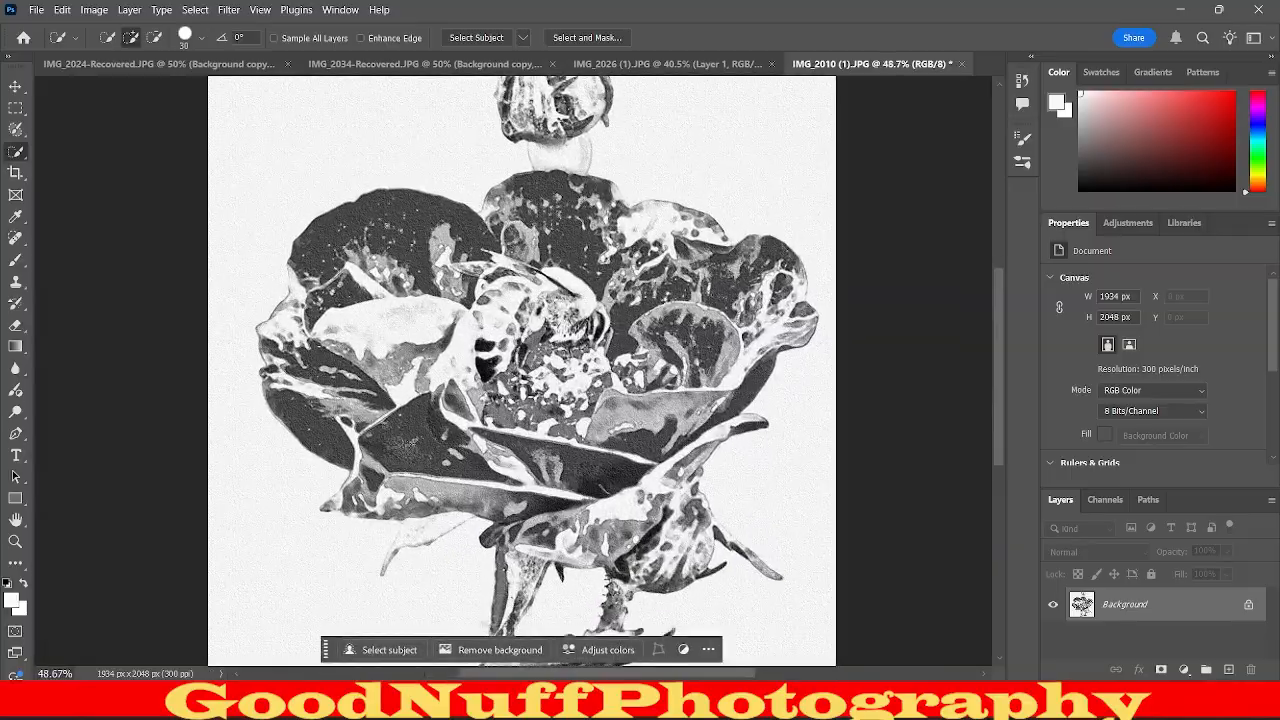